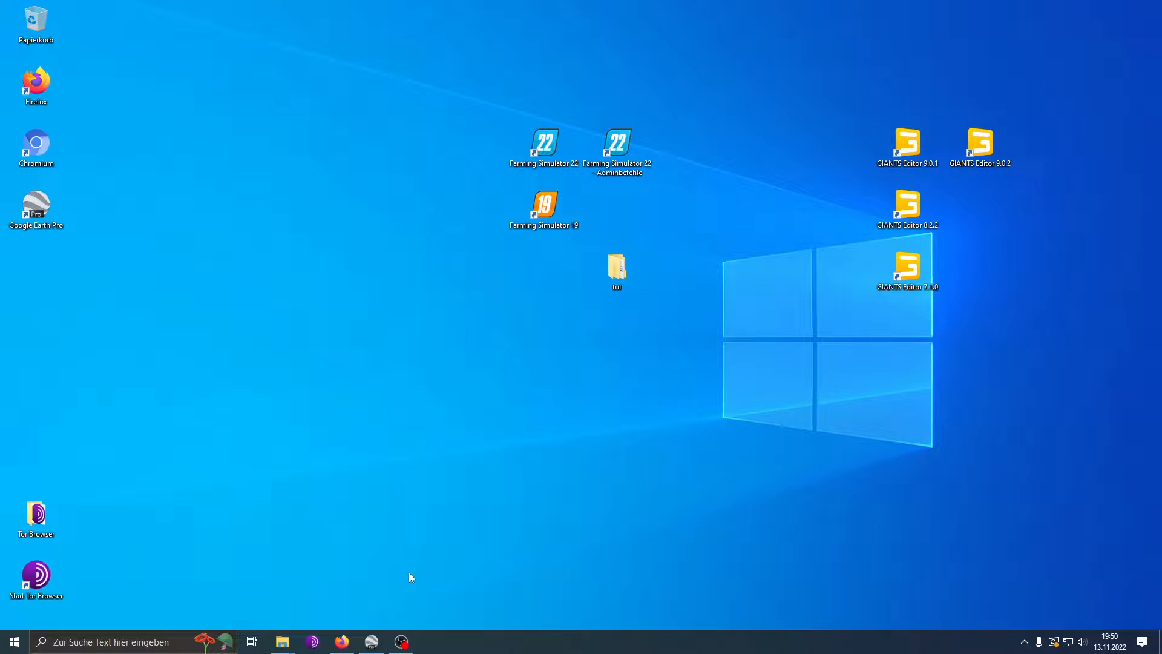
- Switch to Firefox and view the Google Earth Pro Desktop download section on the Earth-Versionen page
mouse_move(341, 641)
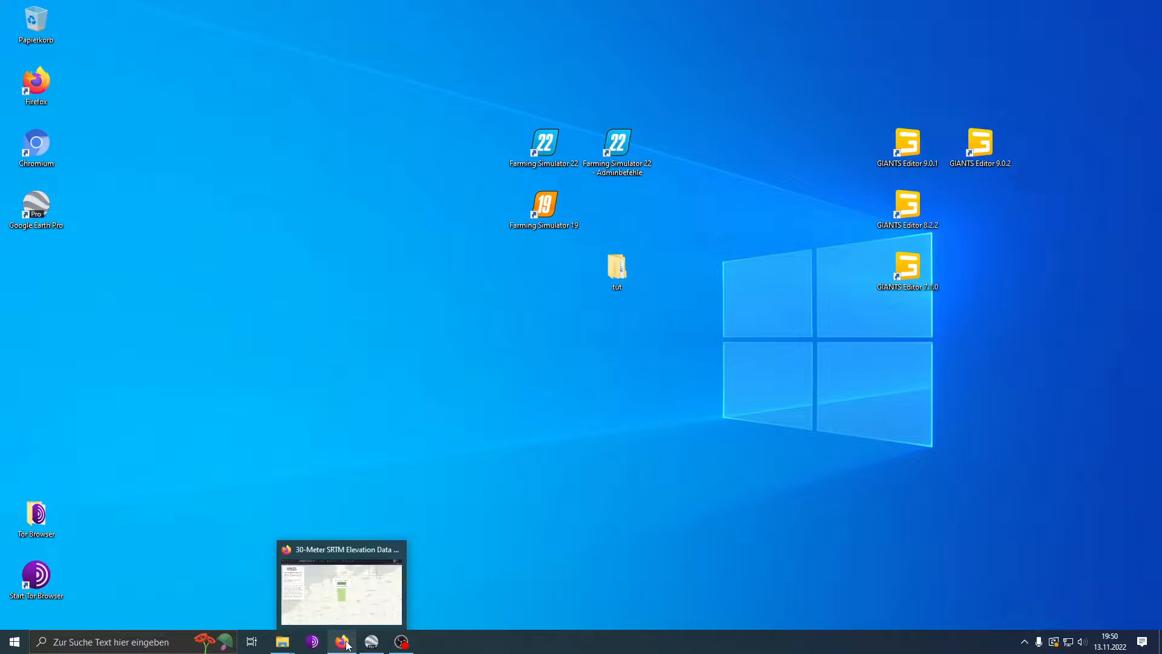
left_click(351, 601)
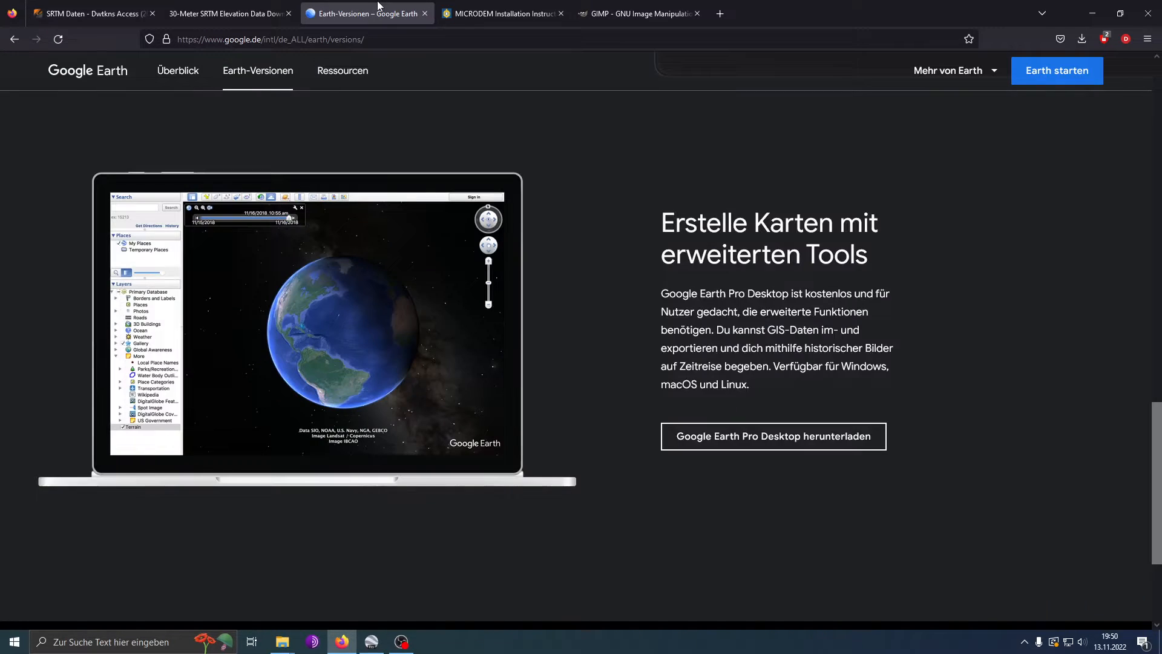
left_click(394, 14)
scroll(633, 380, "up", 3)
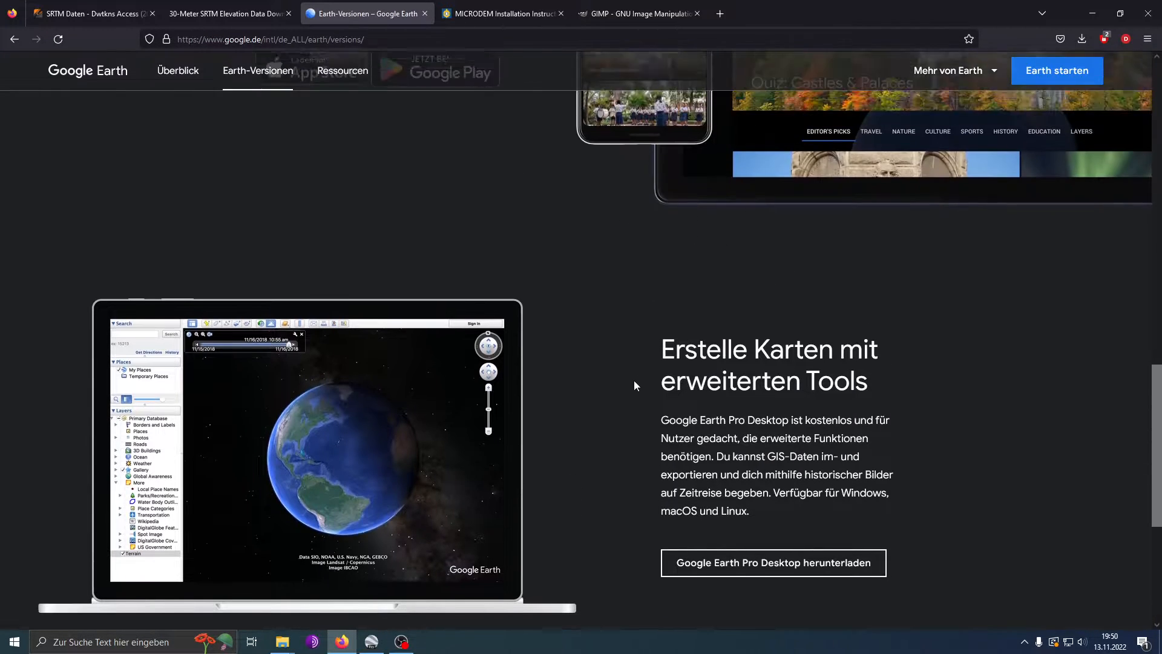
scroll(597, 231, "down", 1)
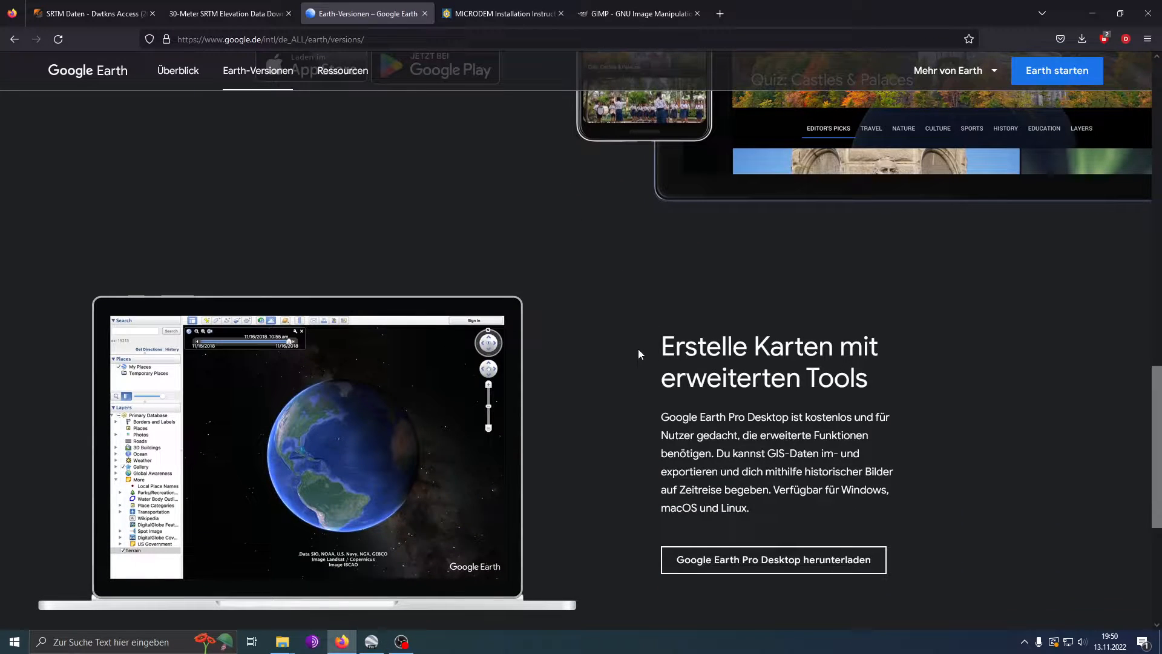
scroll(637, 350, "down", 2)
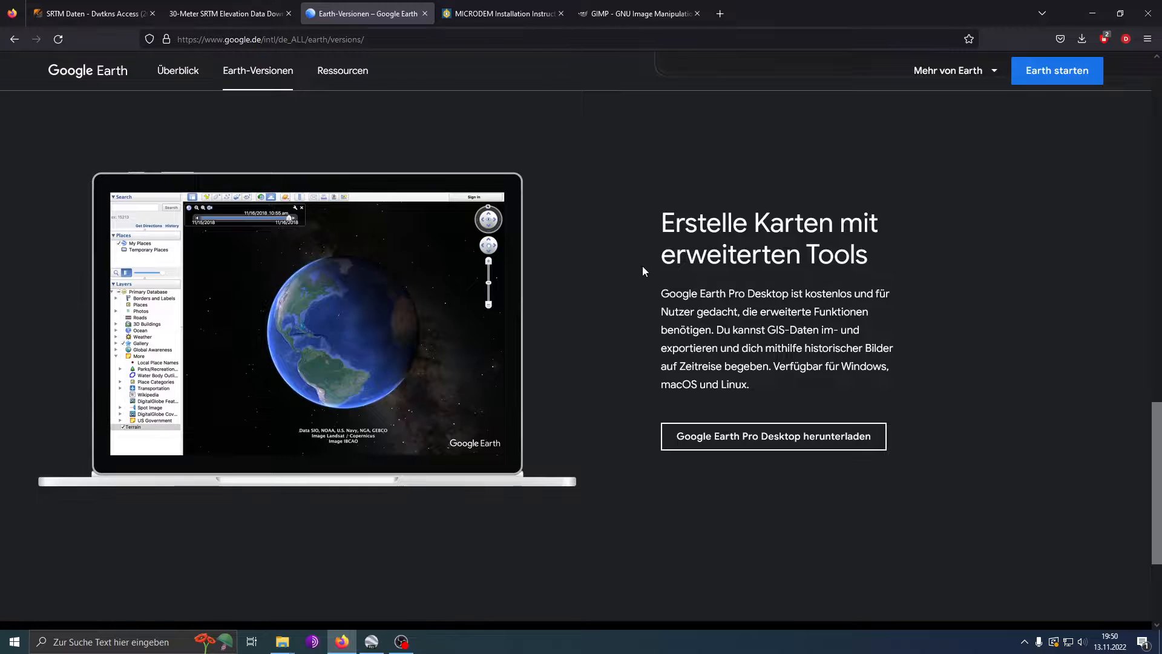
- On the SRTM Daten Linkvertise page, choose free access with ads and dismiss the interstitial article
left_click(99, 19)
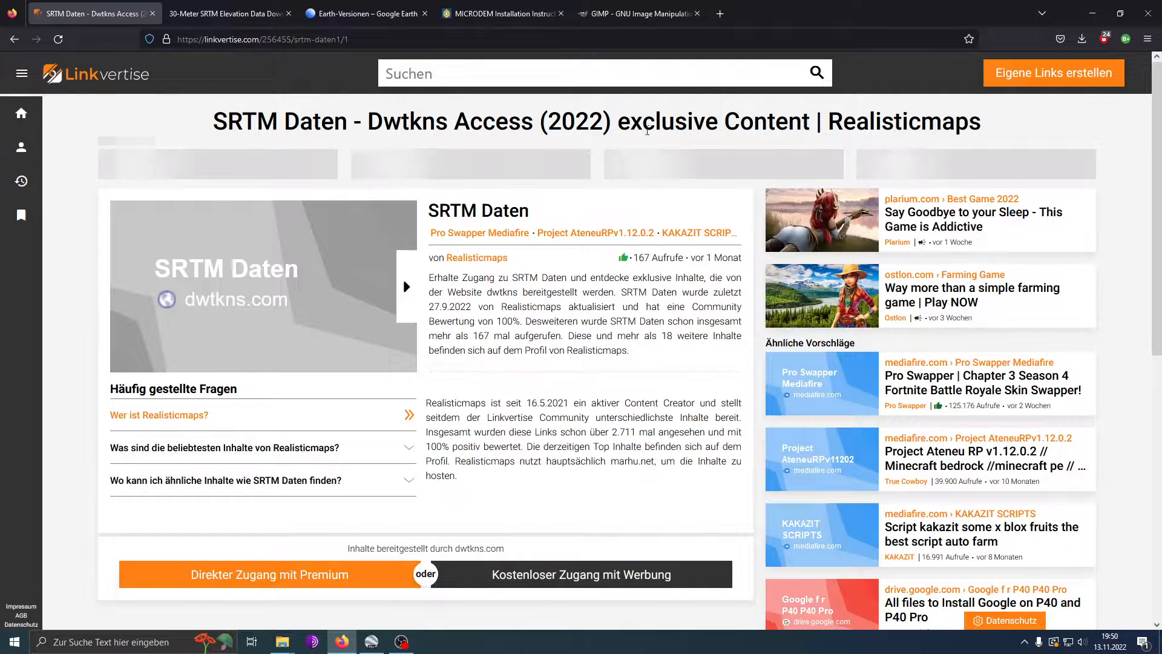
scroll(594, 361, "down", 1)
scroll(624, 411, "up", 1)
scroll(640, 337, "down", 2)
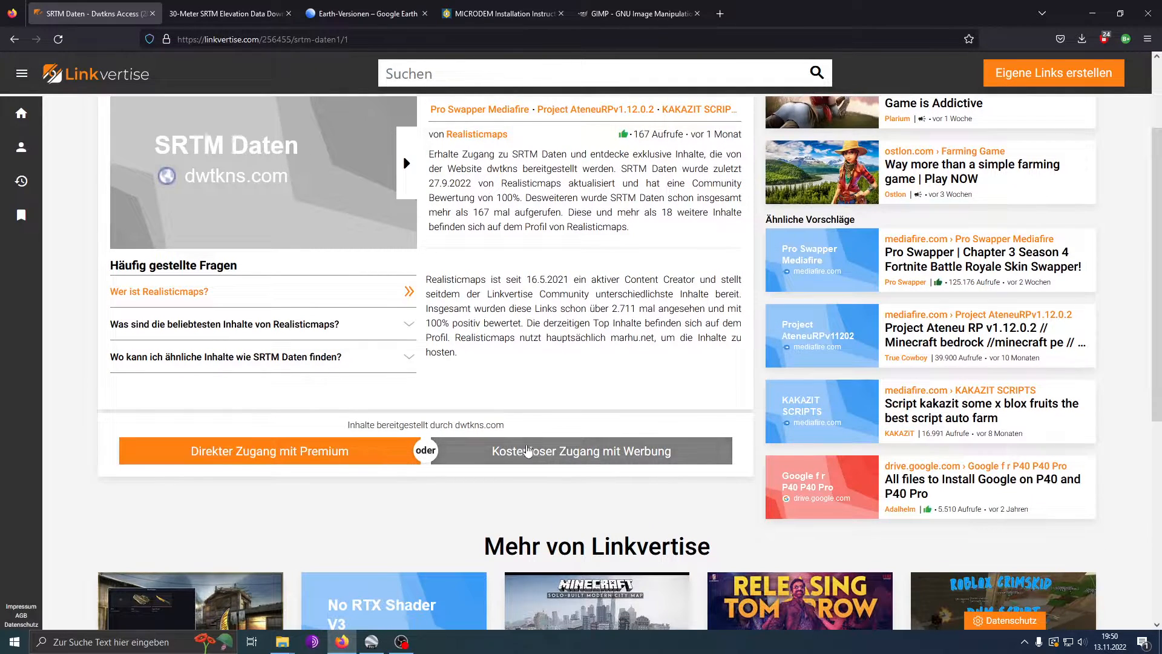
left_click(603, 453)
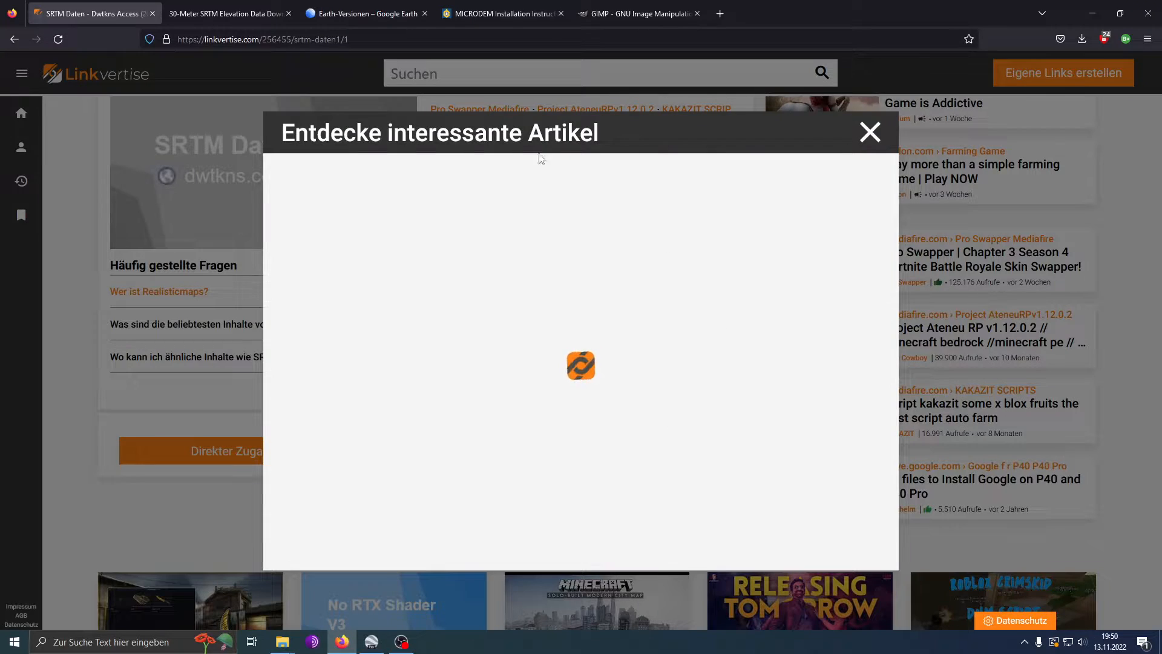
left_click(872, 134)
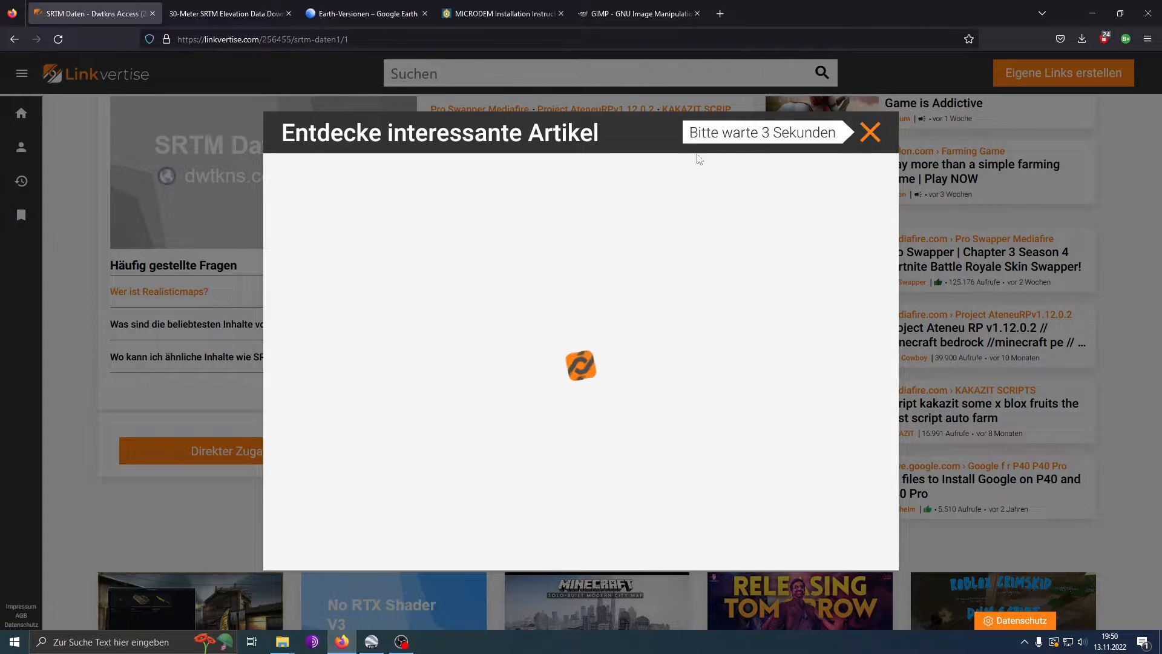
left_click(870, 136)
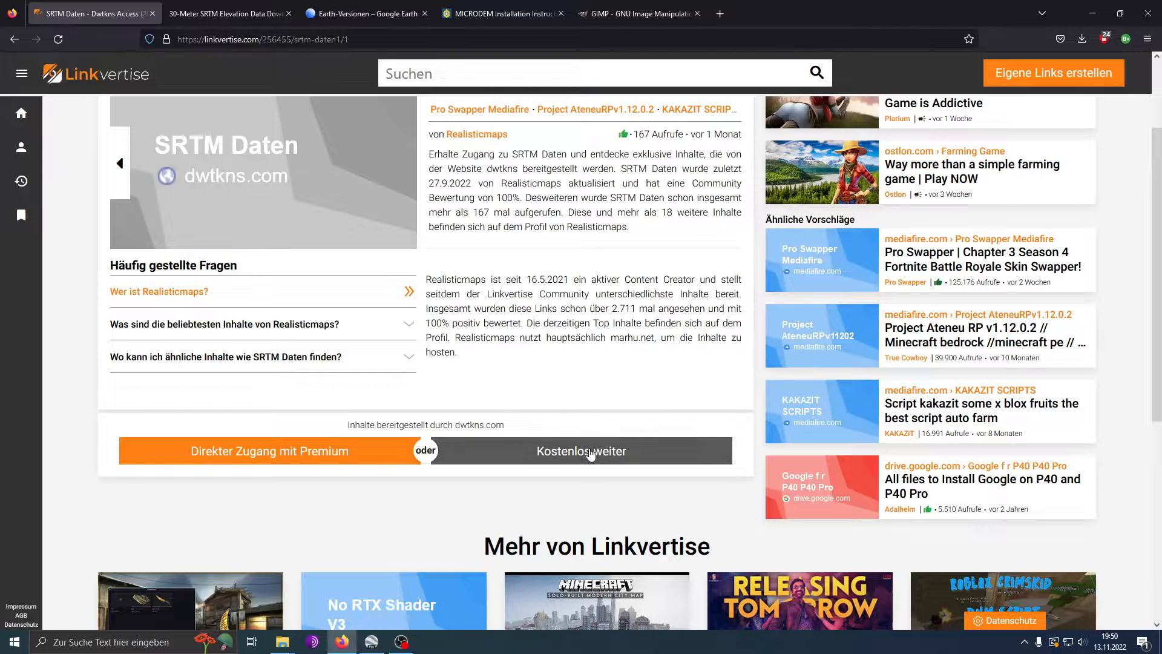
- Return to the Google Earth versions page and read the description of Google Earth Pro Desktop
left_click(378, 13)
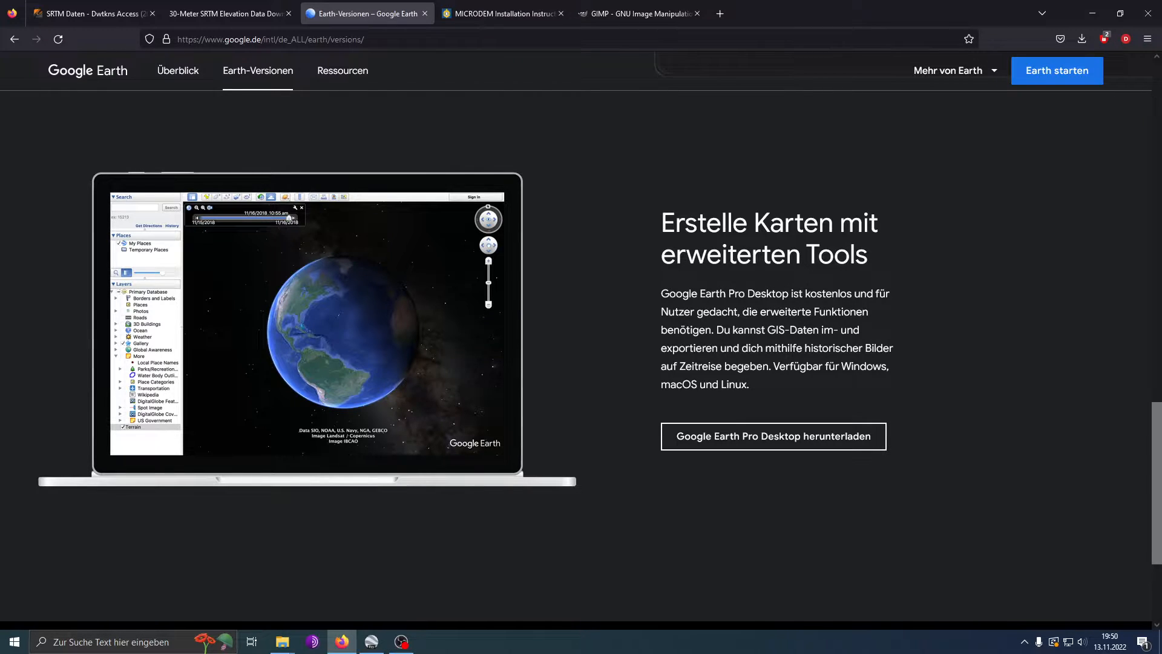
left_click_drag(663, 223, 899, 285)
left_click(927, 309)
left_click_drag(664, 218, 844, 314)
left_click(766, 363)
left_click_drag(661, 215, 773, 396)
left_click(773, 395)
left_click_drag(661, 215, 750, 385)
left_click(718, 263)
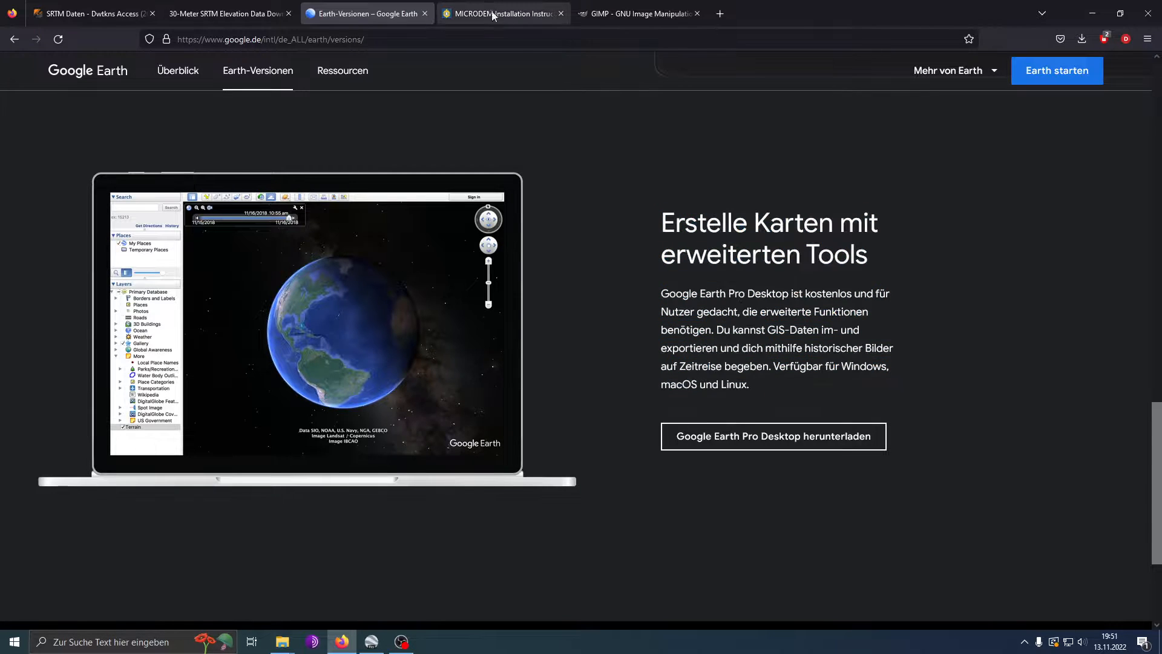
- Examine the MICRODEM Installation Instructions page, reading the notes under the complete install download
left_click(510, 20)
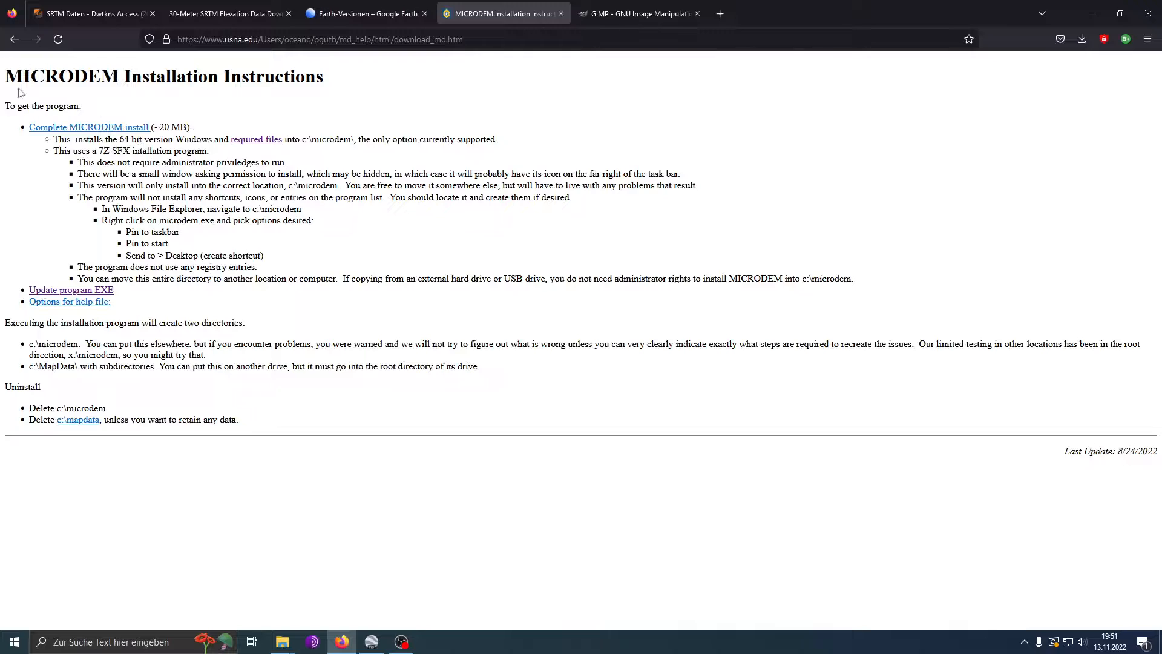
left_click_drag(12, 79, 124, 80)
left_click(267, 129)
left_click_drag(266, 267, 56, 140)
left_click(270, 208)
left_click_drag(262, 268, 54, 140)
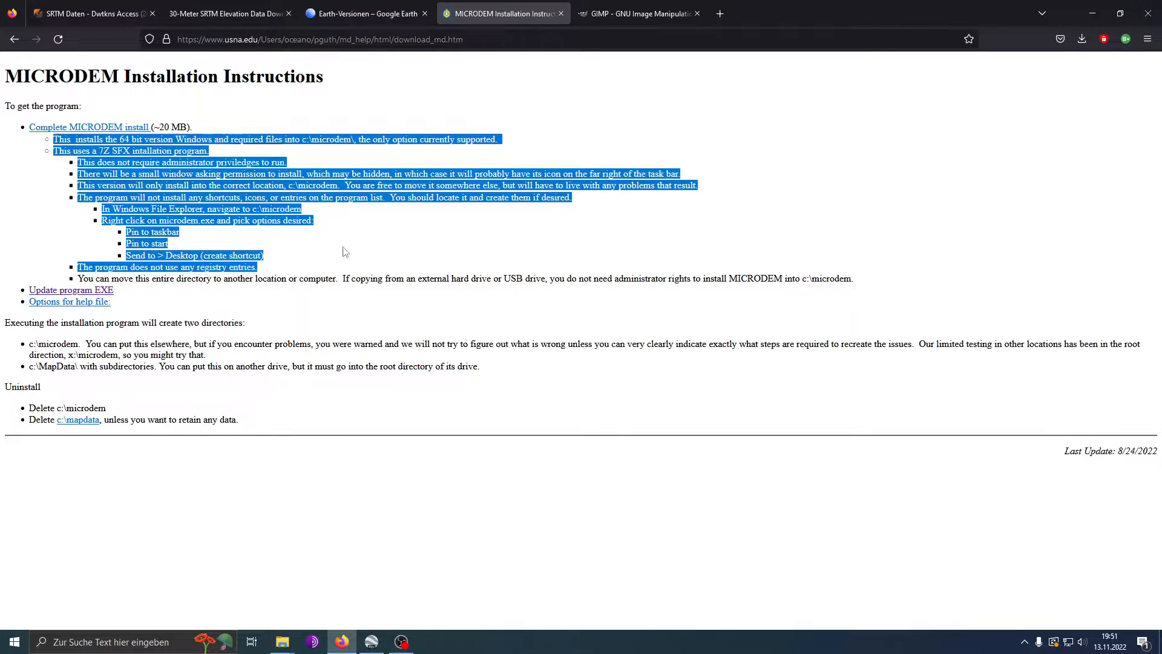
left_click_drag(259, 278, 127, 243)
left_click(290, 277)
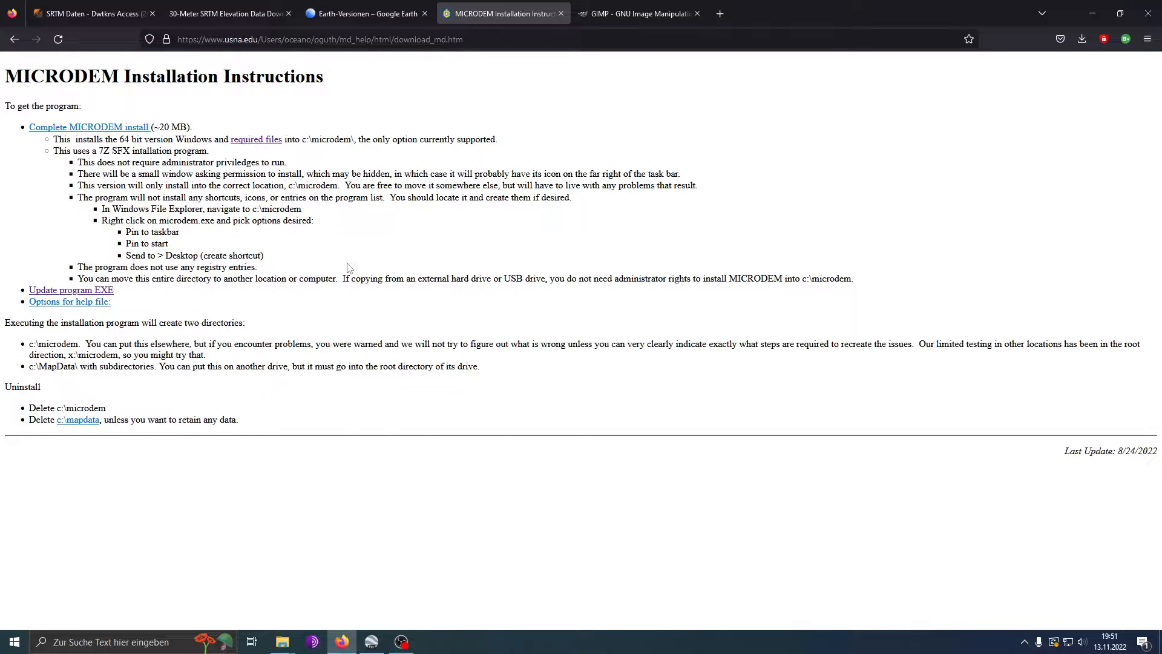
left_click_drag(246, 263, 70, 151)
left_click(238, 175)
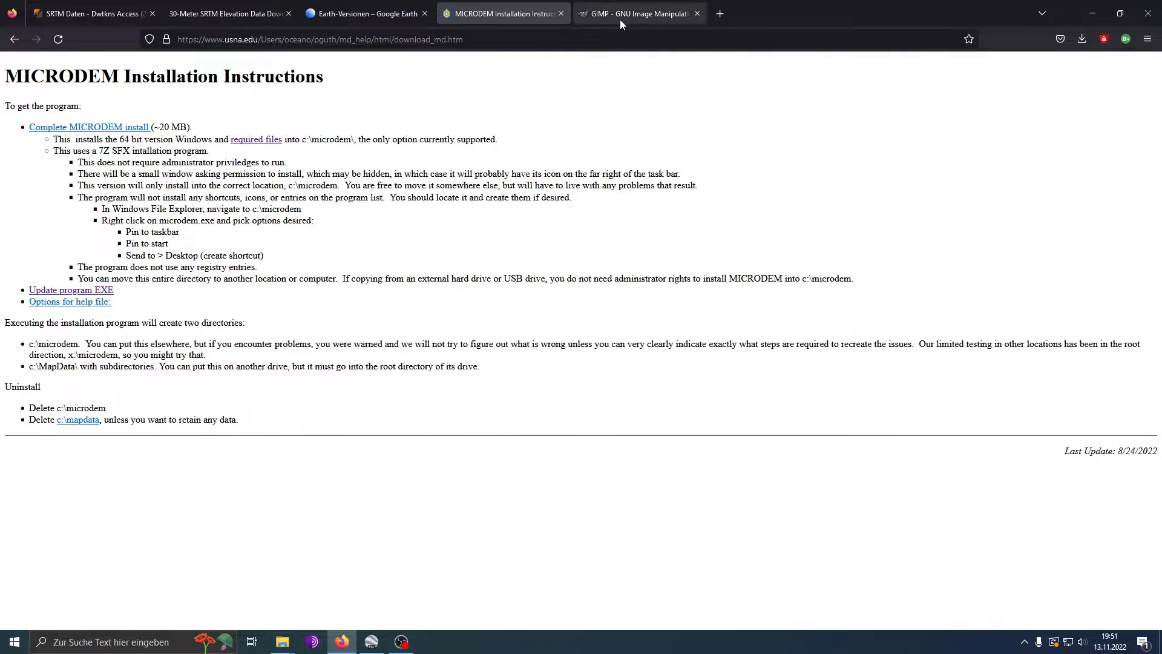
- In the 30-Meter SRTM Tile Downloader, try several tiles around Hanover and Berlin, ending with tile N52E010 selected
left_click(213, 15)
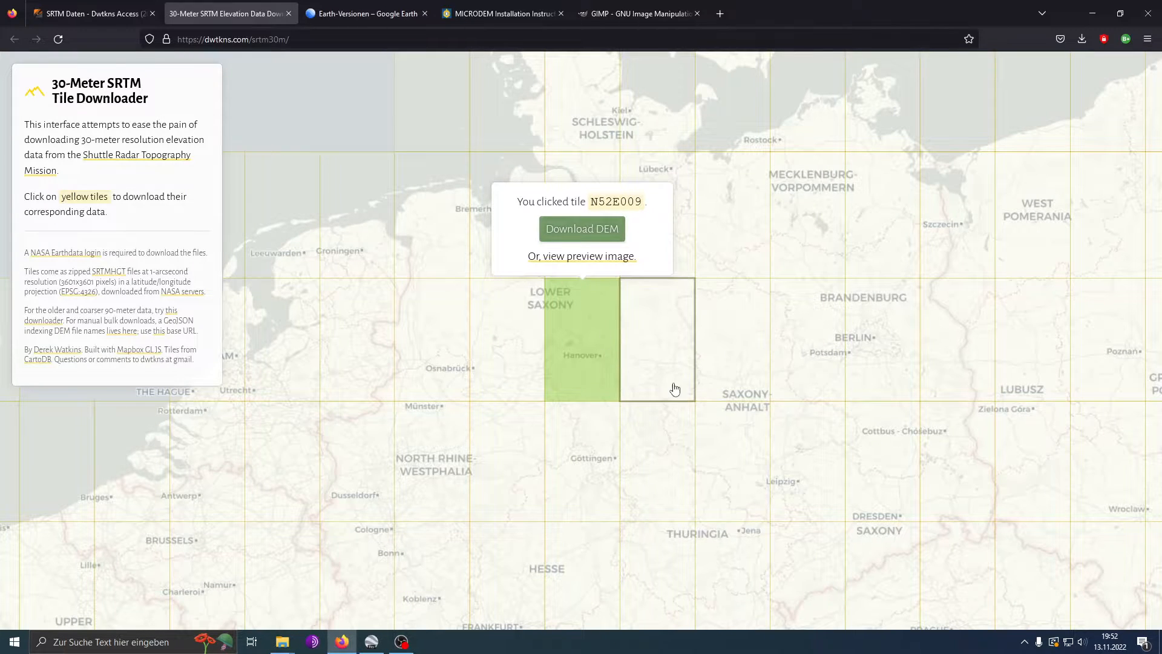
left_click_drag(688, 371, 691, 364)
left_click(670, 355)
left_click(721, 355)
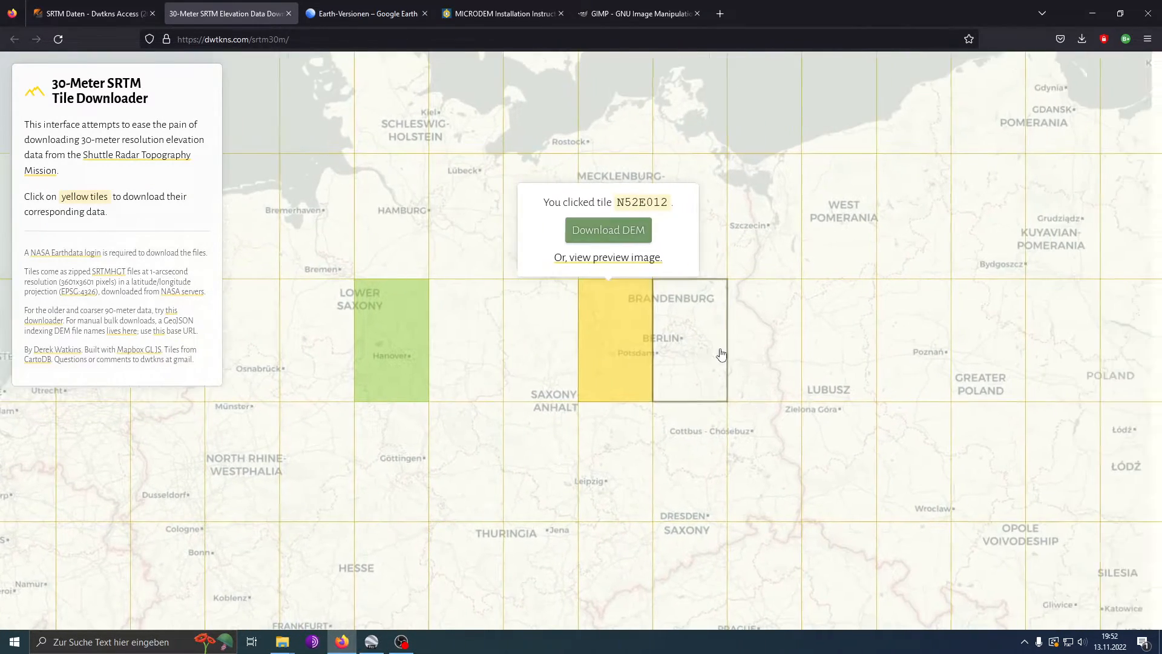
left_click(478, 356)
left_click(508, 366)
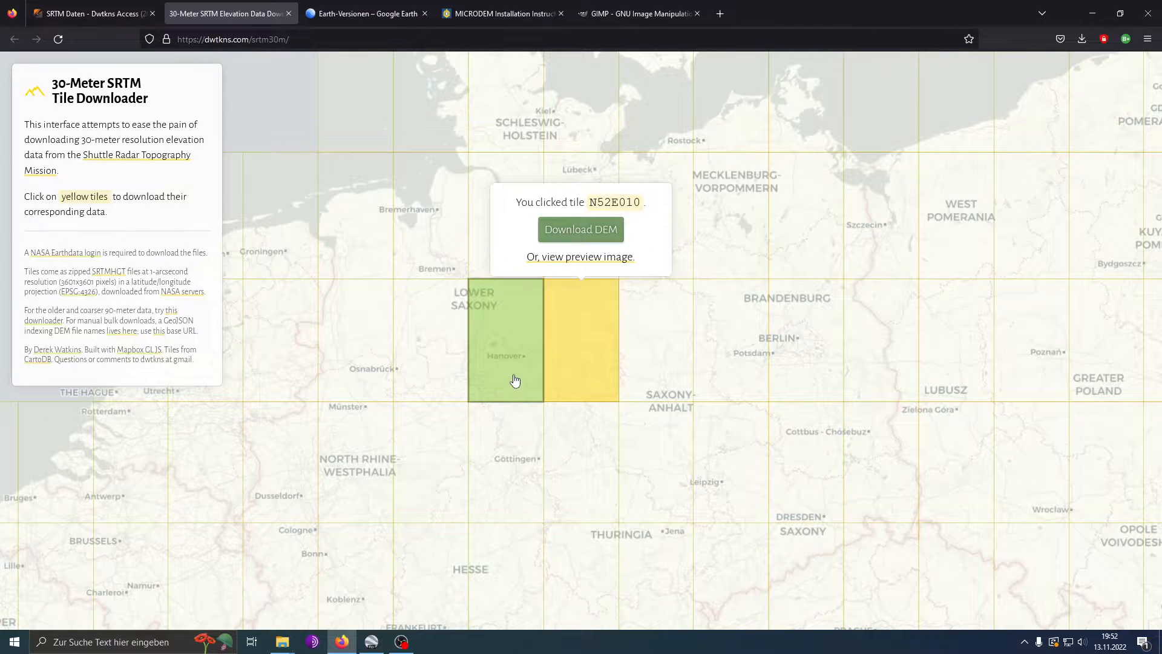
left_click(514, 380)
left_click(652, 361)
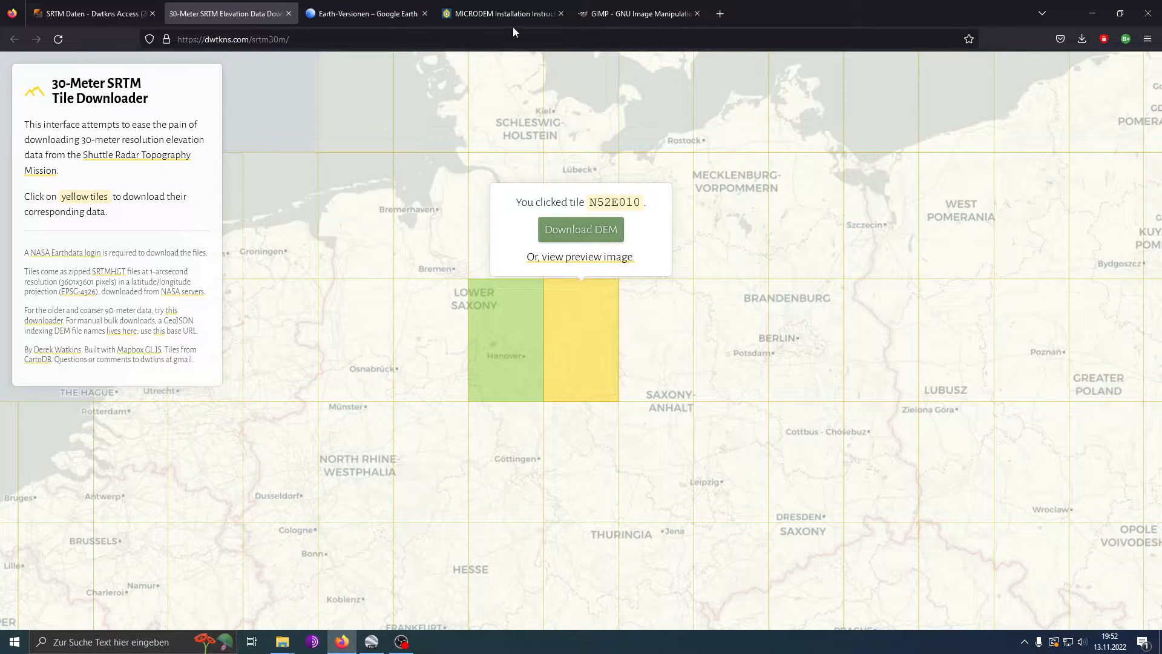
- View the GIMP website's home page with its 2.10.32 download, and minimize the browser window
left_click(601, 15)
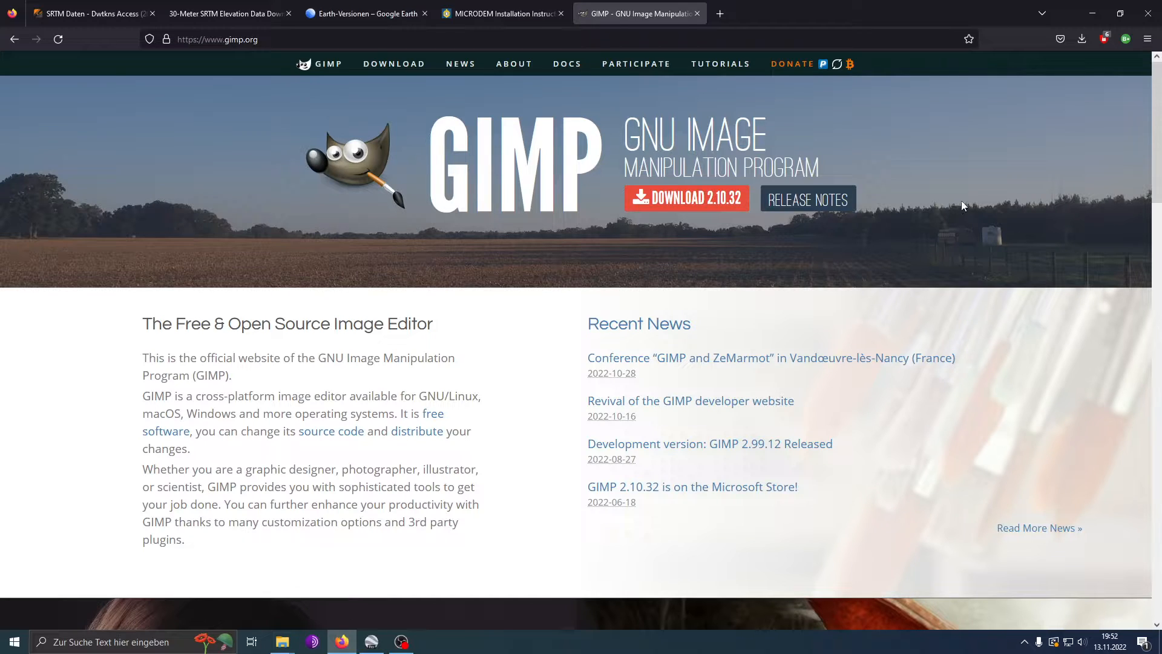
left_click(1093, 14)
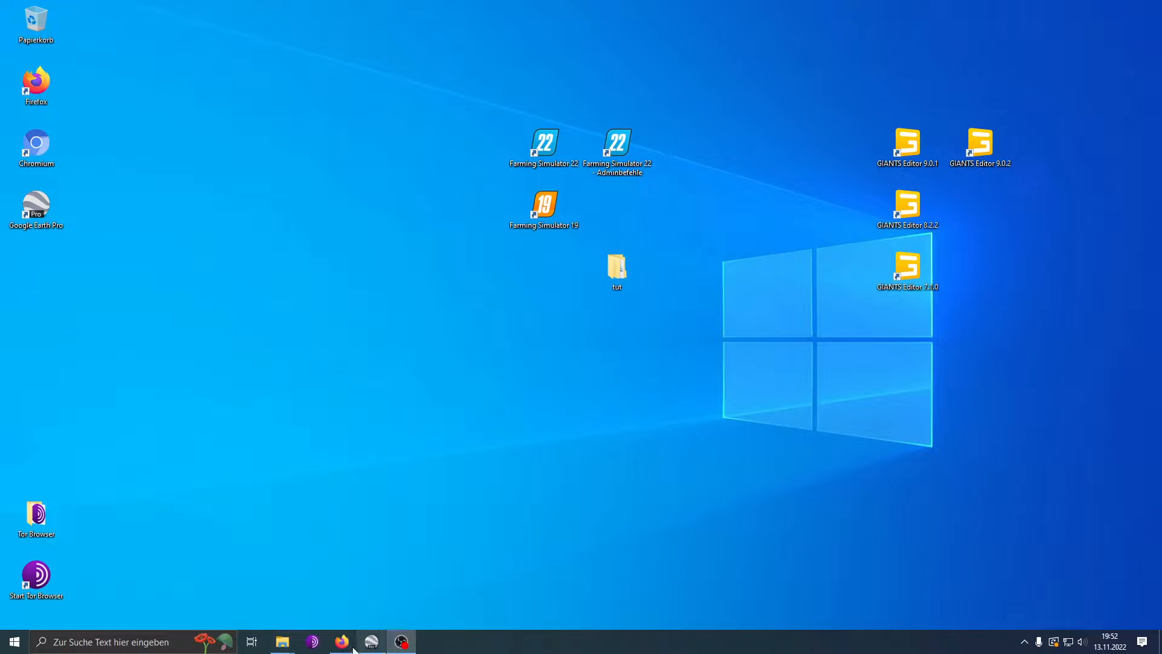
- Switch to Google Earth Pro and examine the satellite view of Nienstedt with its surrounding fields and forest
left_click(371, 642)
scroll(550, 402, "down", 3)
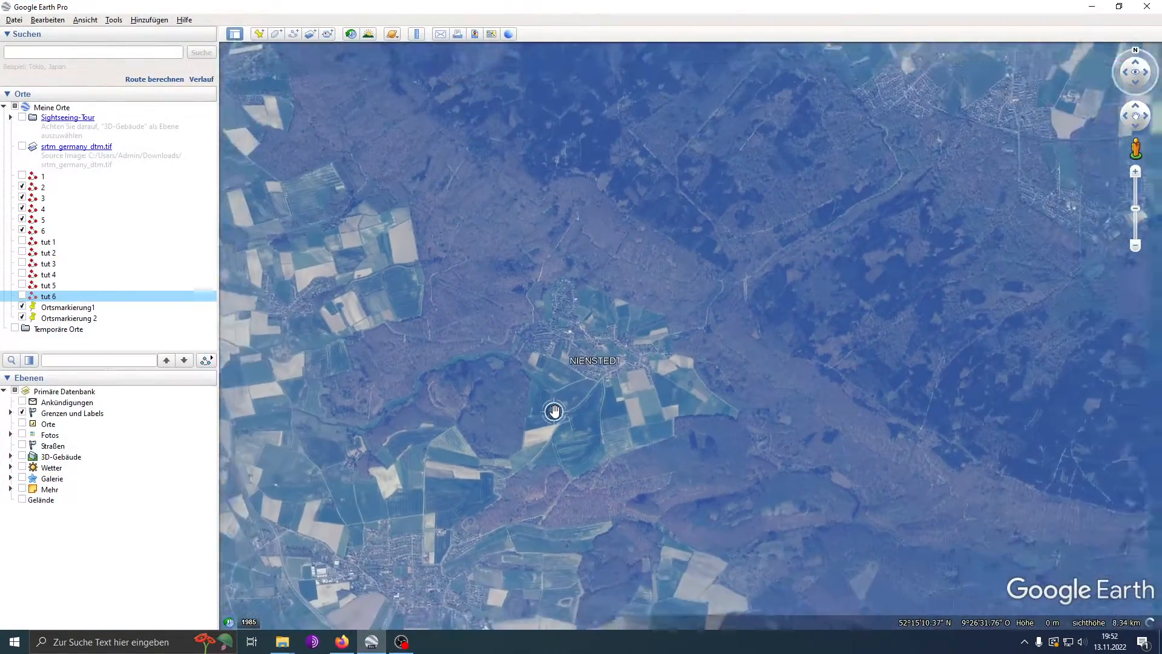
scroll(638, 349, "up", 5)
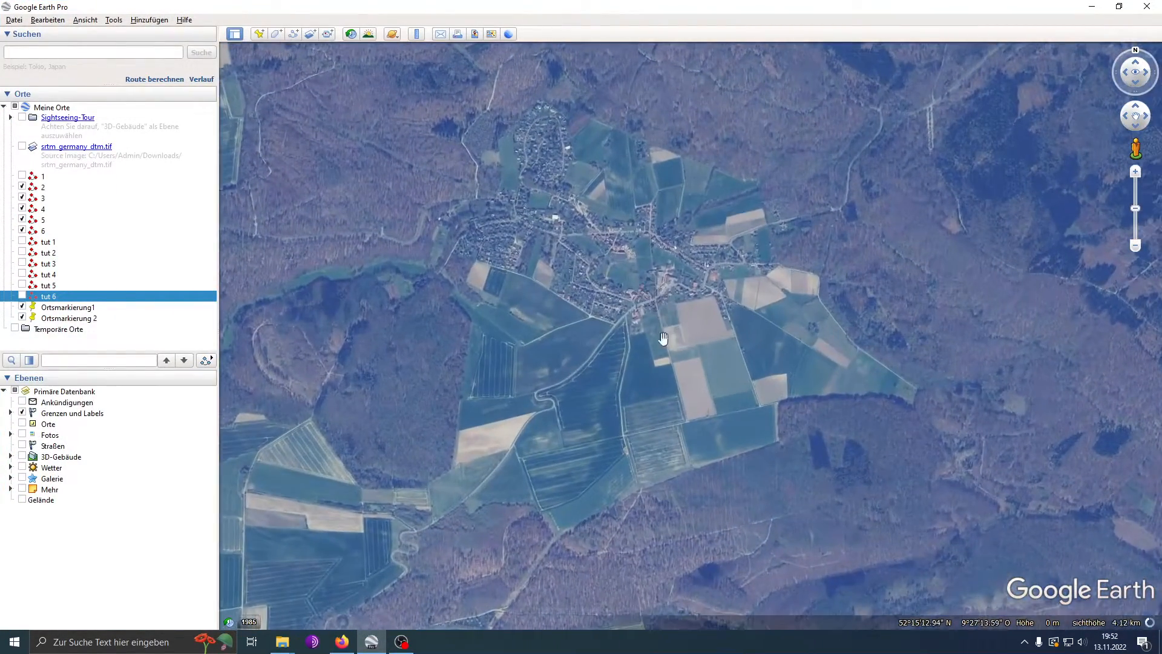
left_click_drag(630, 316, 635, 371)
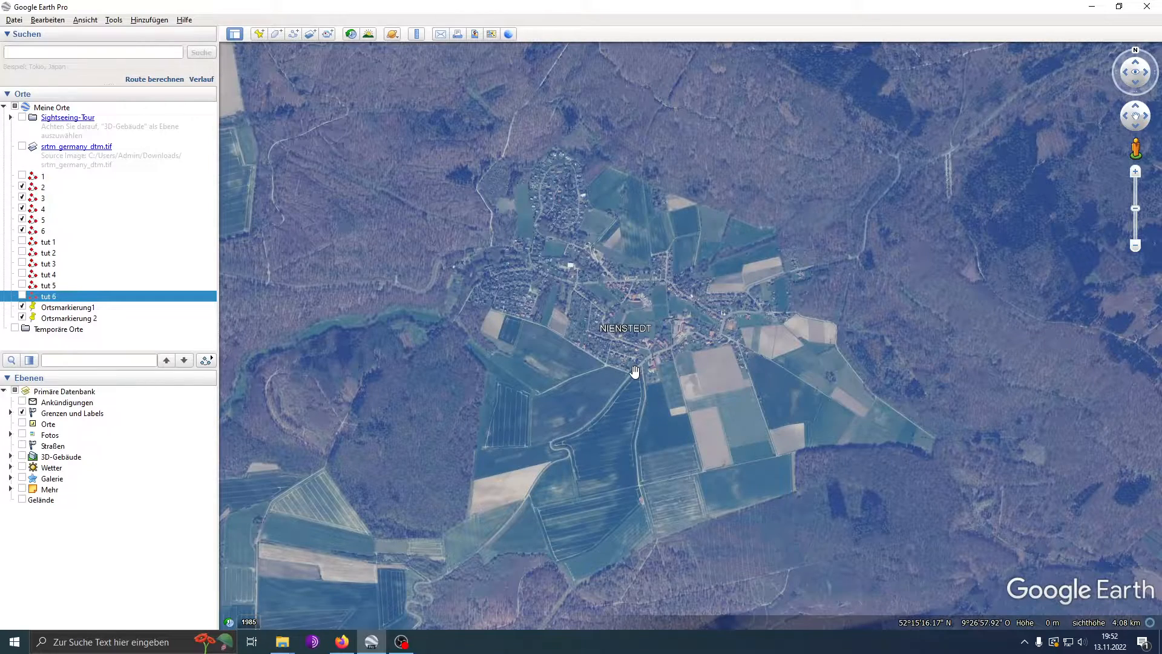
scroll(634, 371, "up", 2)
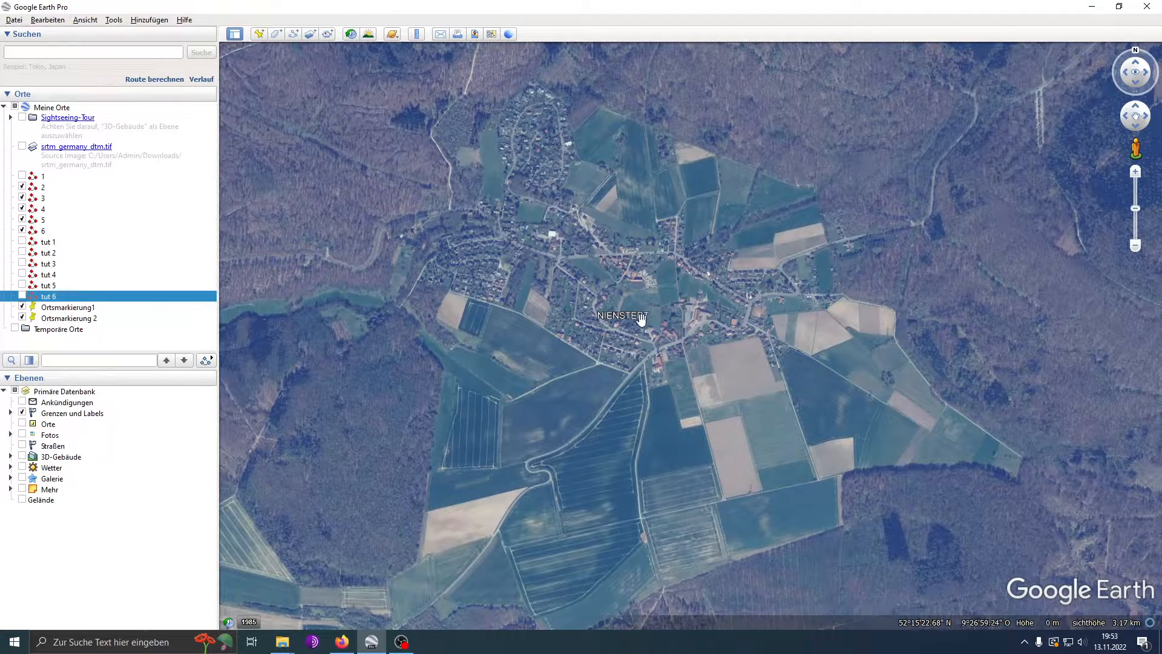
left_click_drag(665, 399, 660, 413)
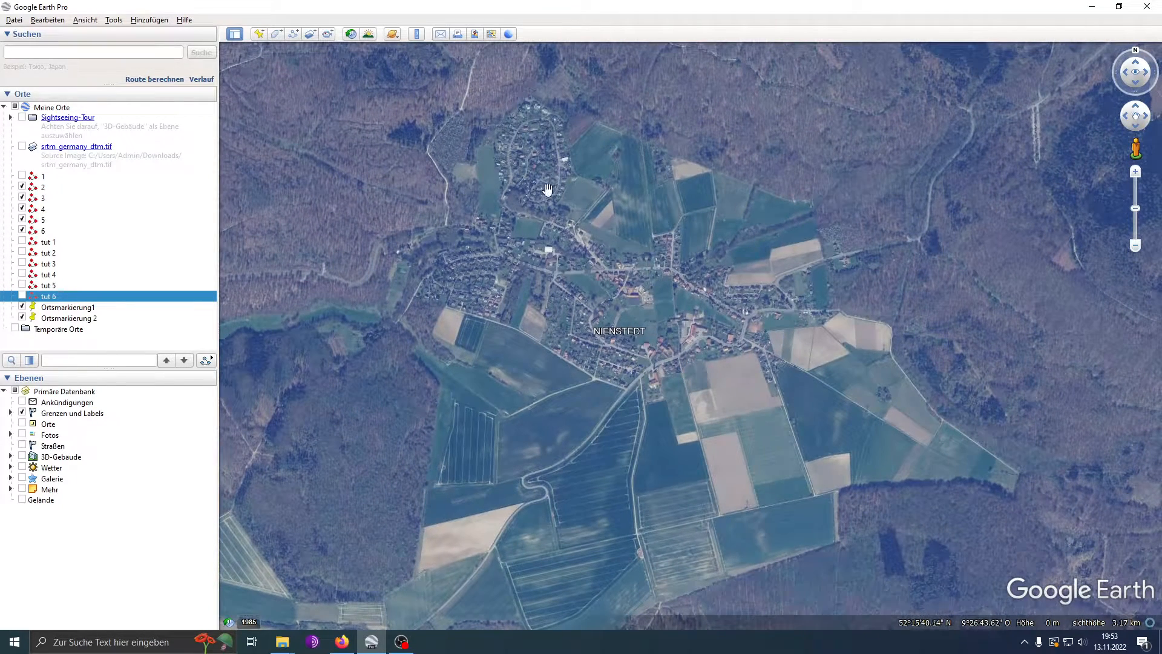
scroll(688, 340, "down", 2)
left_click_drag(688, 340, 654, 346)
scroll(640, 312, "down", 2)
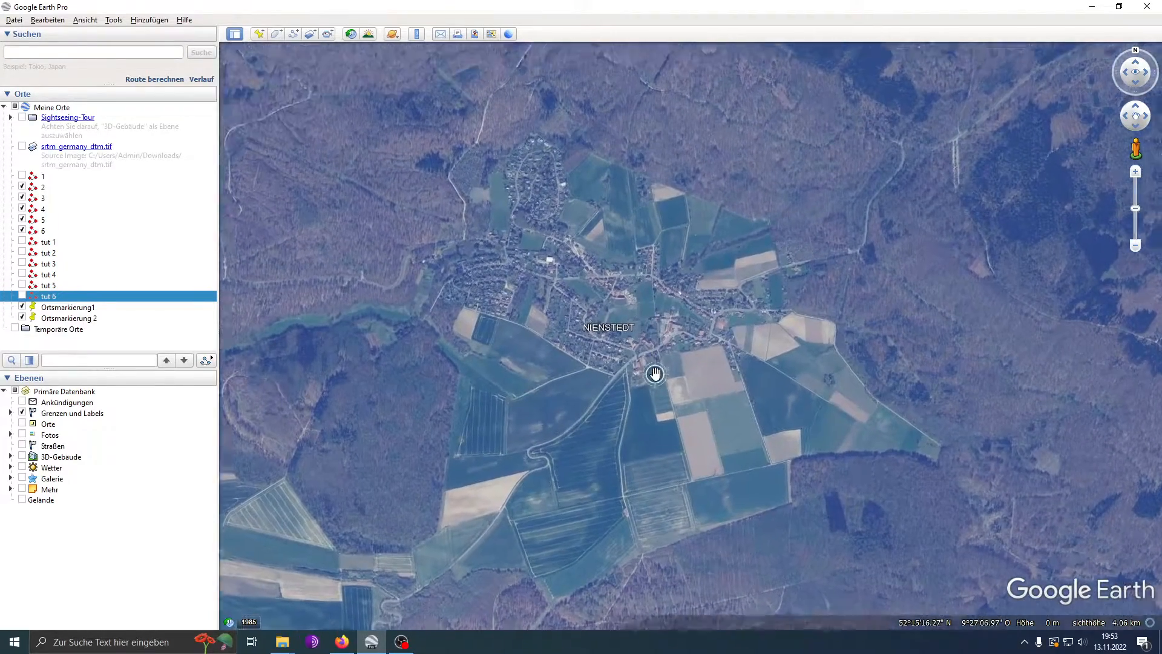
scroll(612, 372, "up", 2)
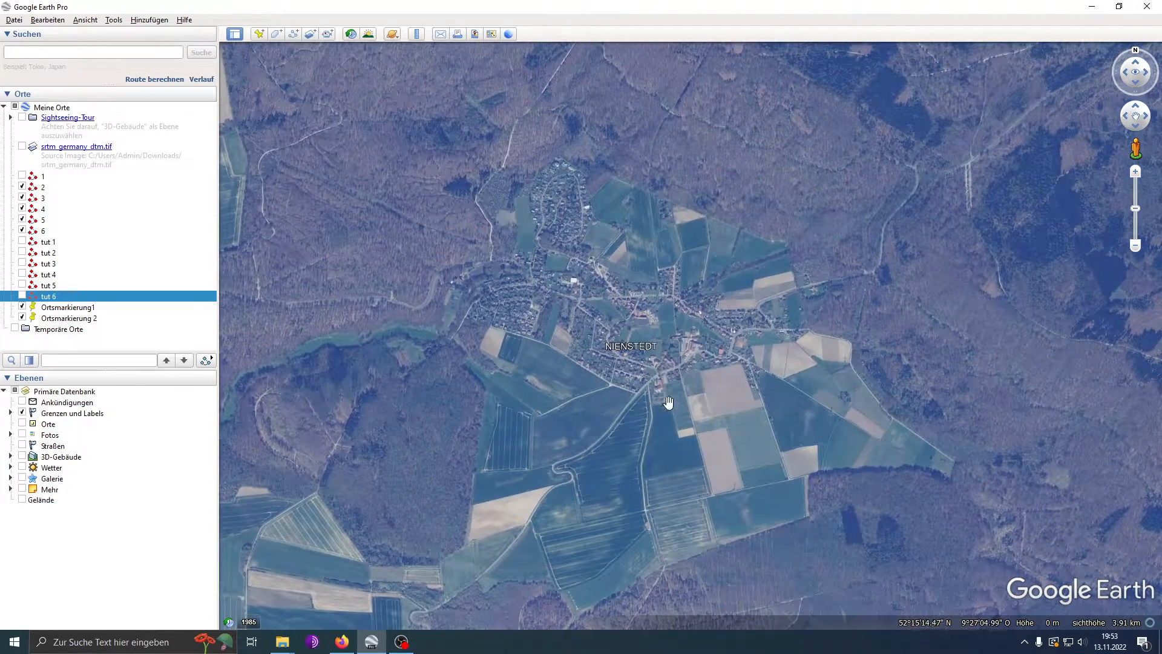
left_click_drag(666, 397, 690, 381)
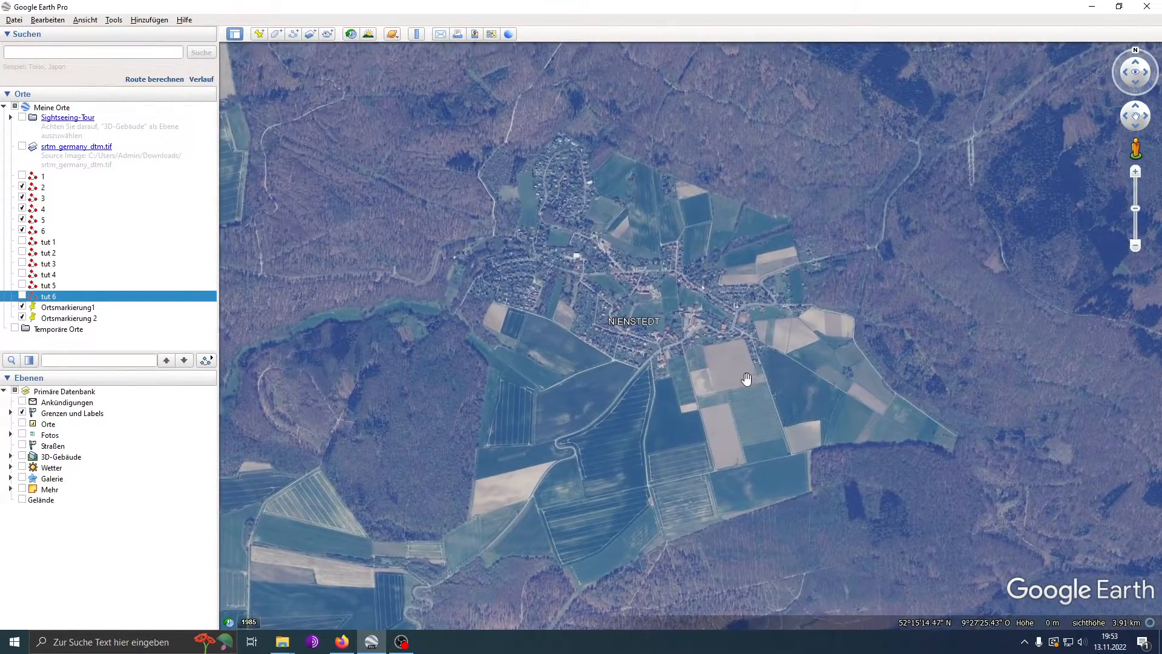
left_click_drag(574, 274, 573, 295)
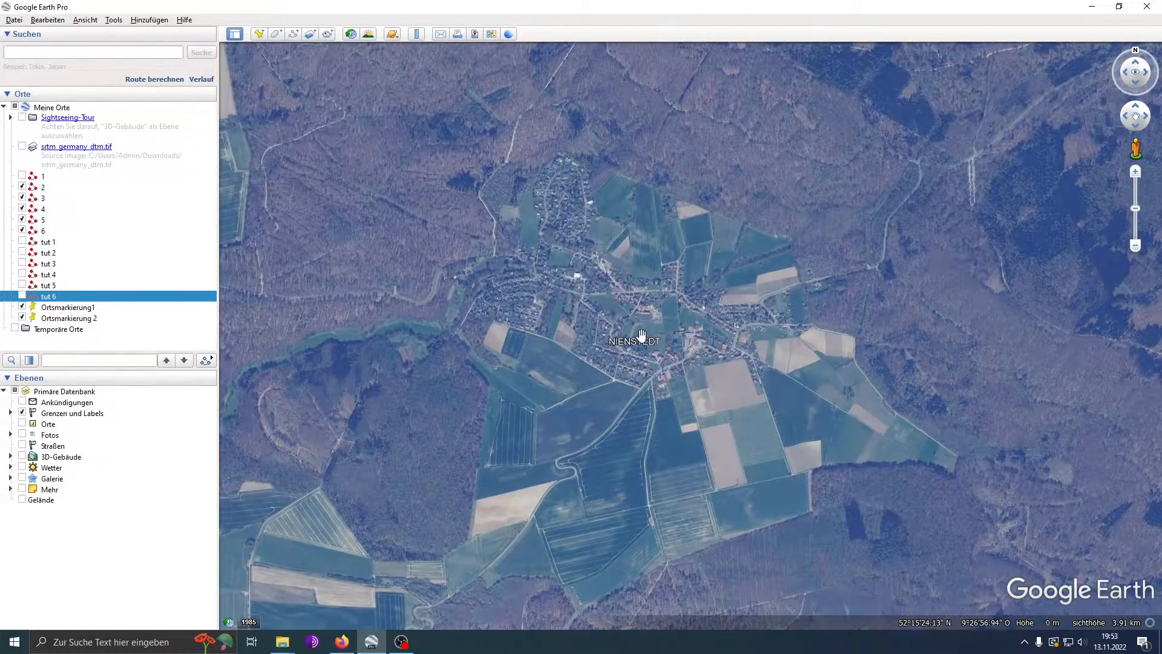
scroll(634, 338, "up", 3)
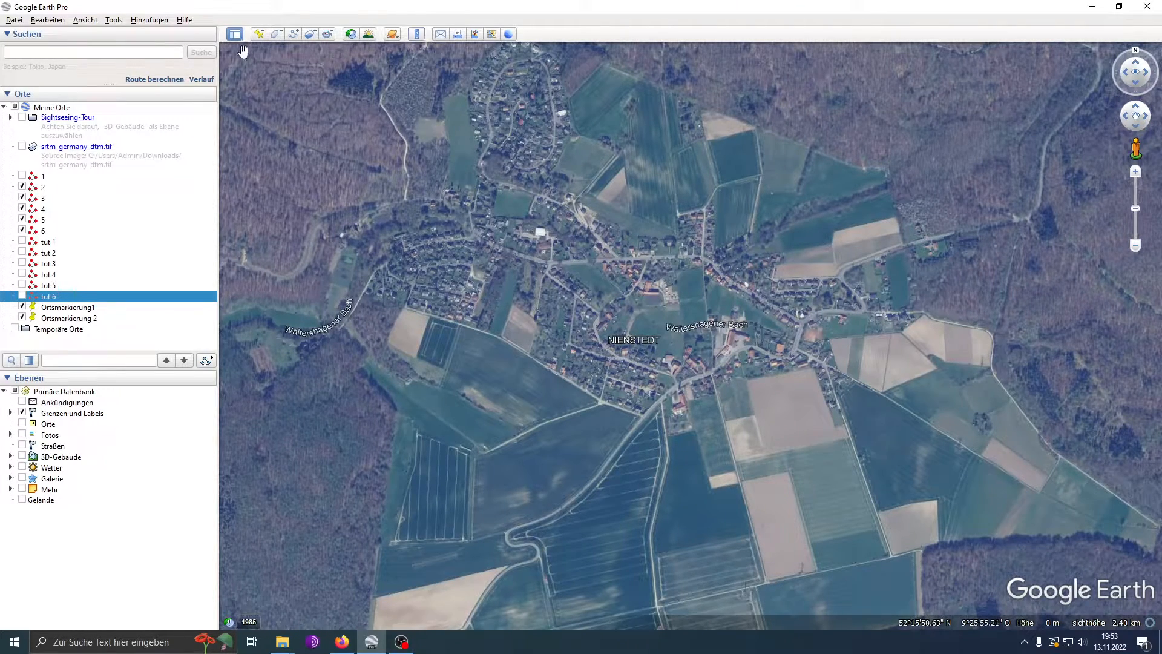
left_click_drag(658, 372, 616, 347)
scroll(616, 346, "down", 2)
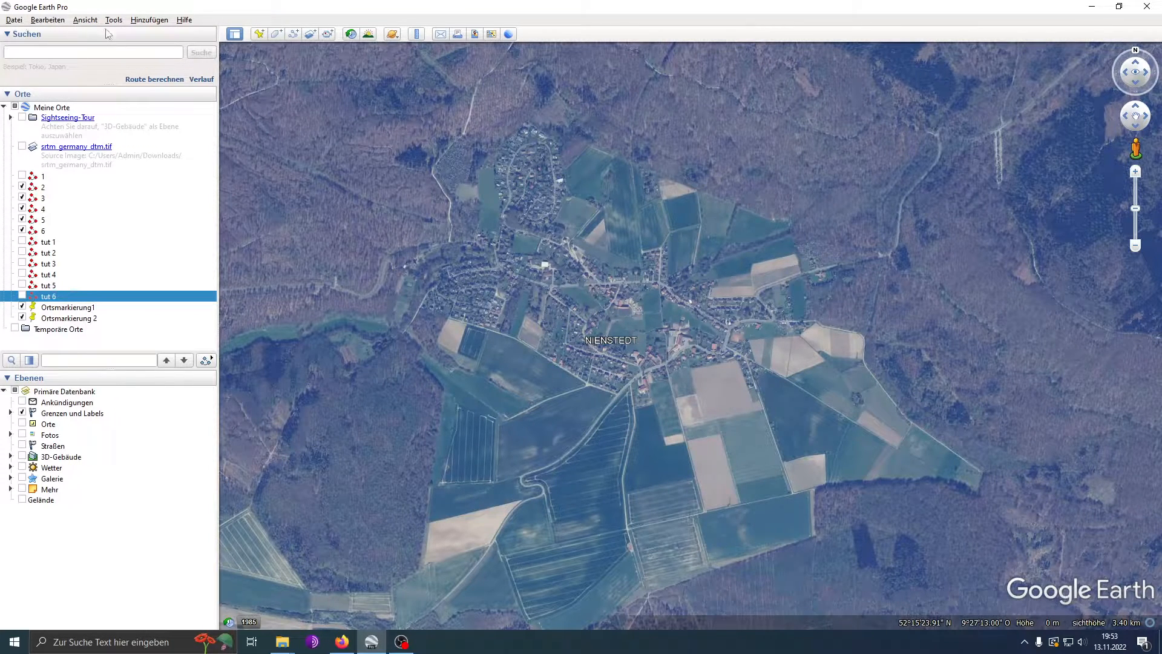
- Review the touring and navigation options, and apply the navigation settings with automatic tilting while zooming turned off
left_click(58, 23)
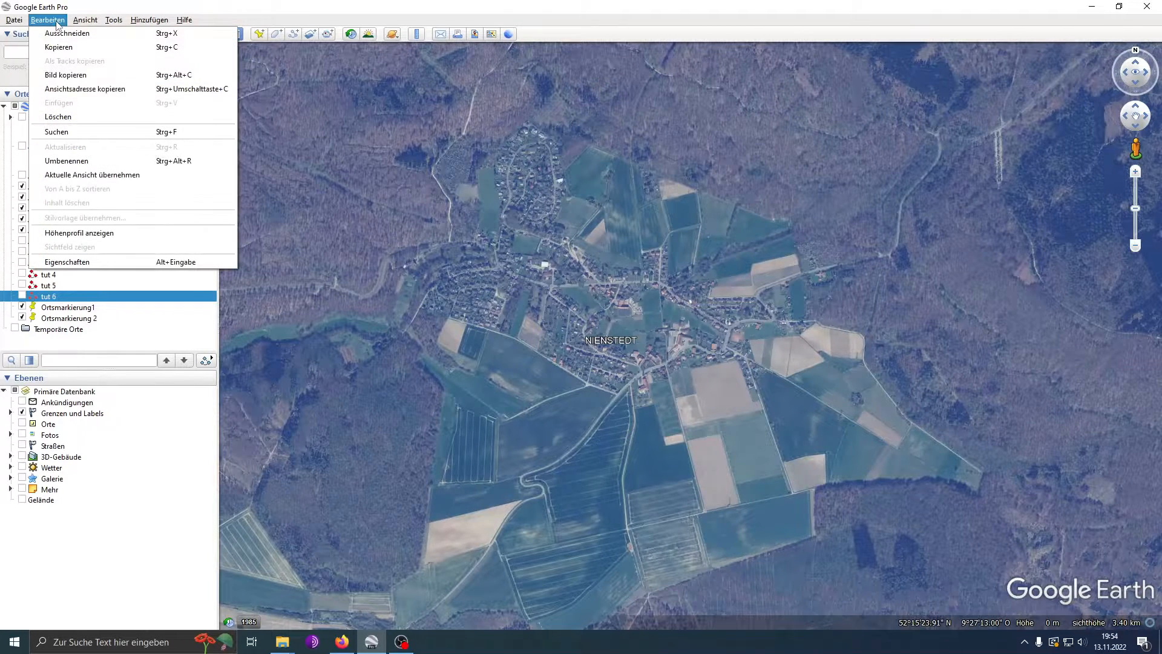
mouse_move(83, 24)
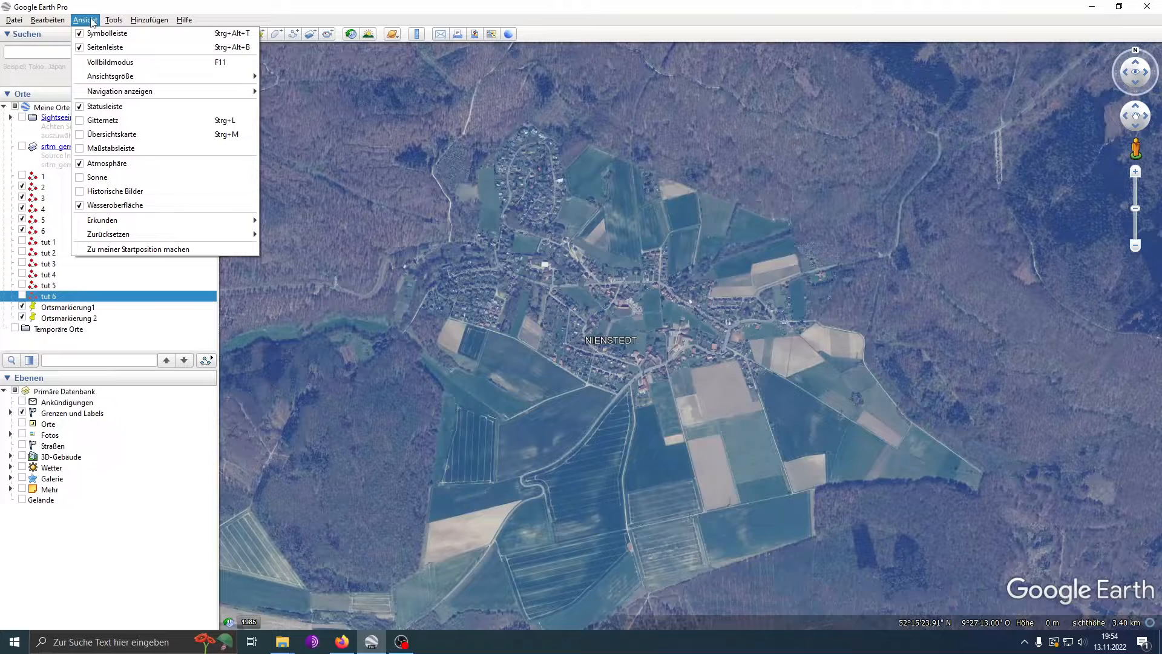
mouse_move(120, 21)
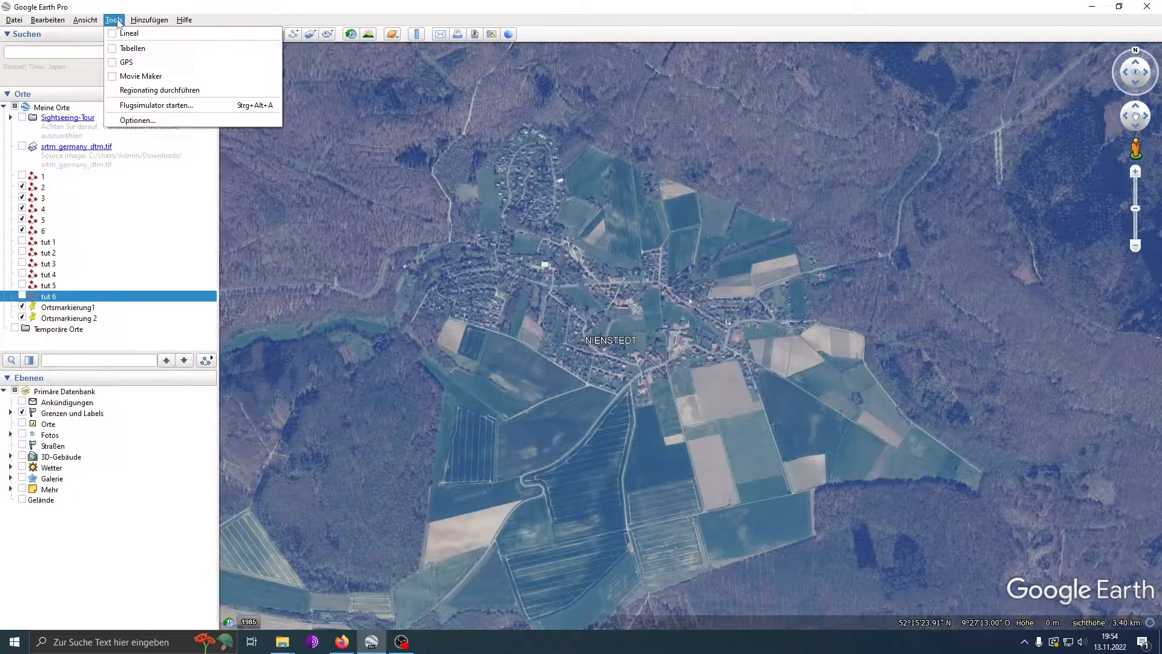
left_click(140, 120)
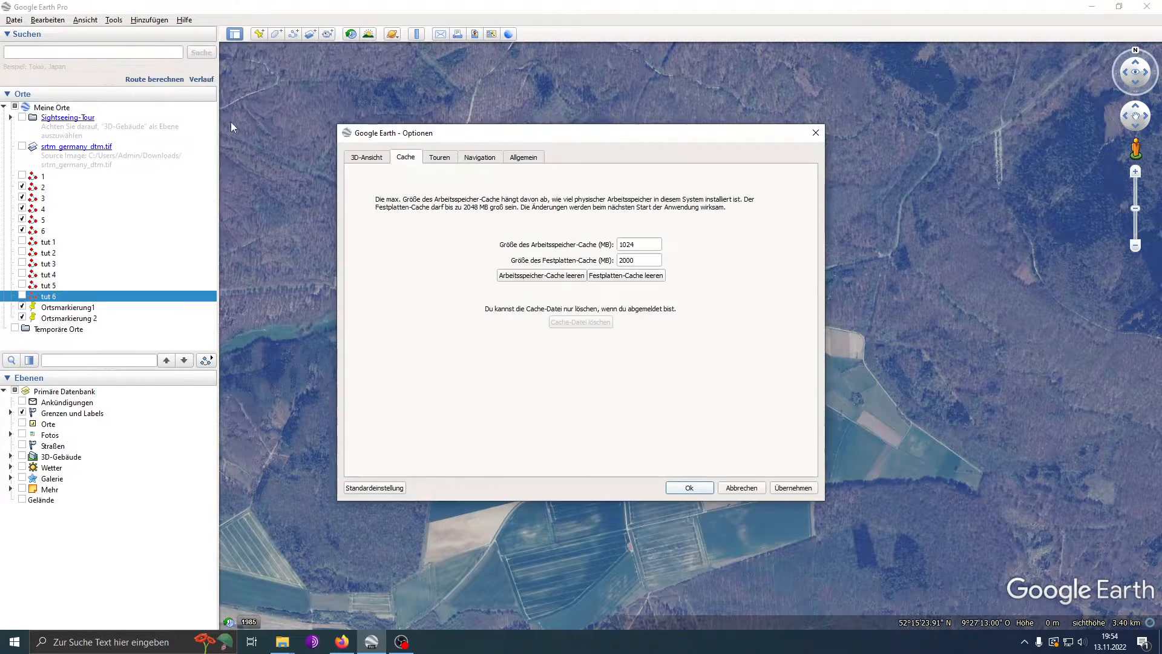
left_click(445, 159)
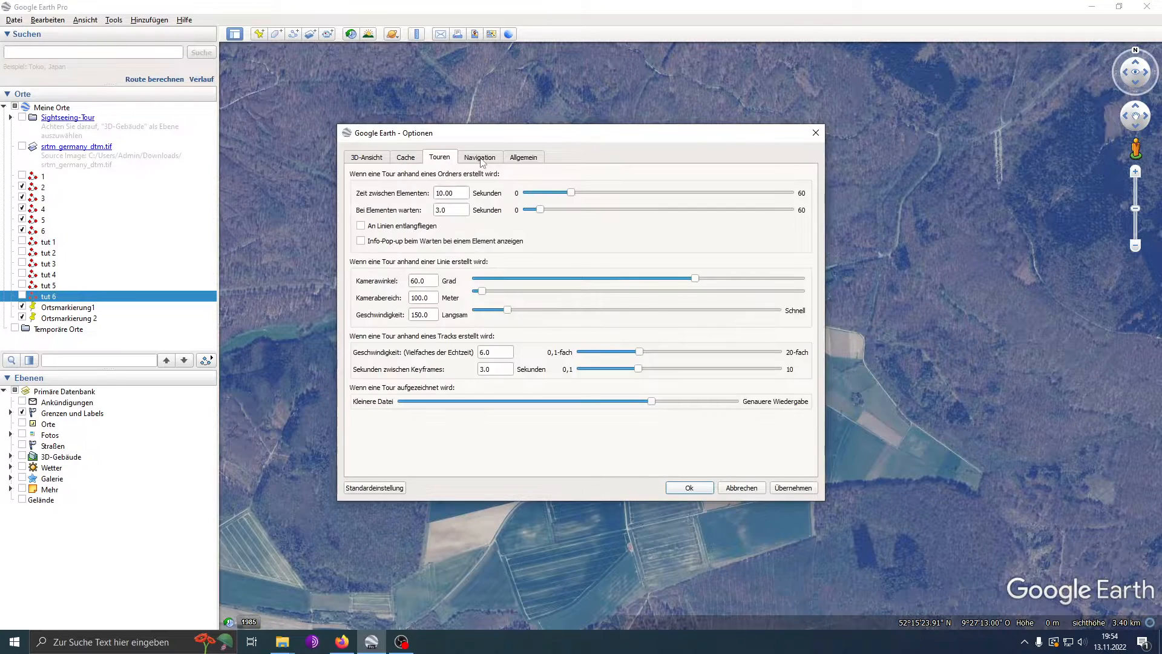
left_click(481, 160)
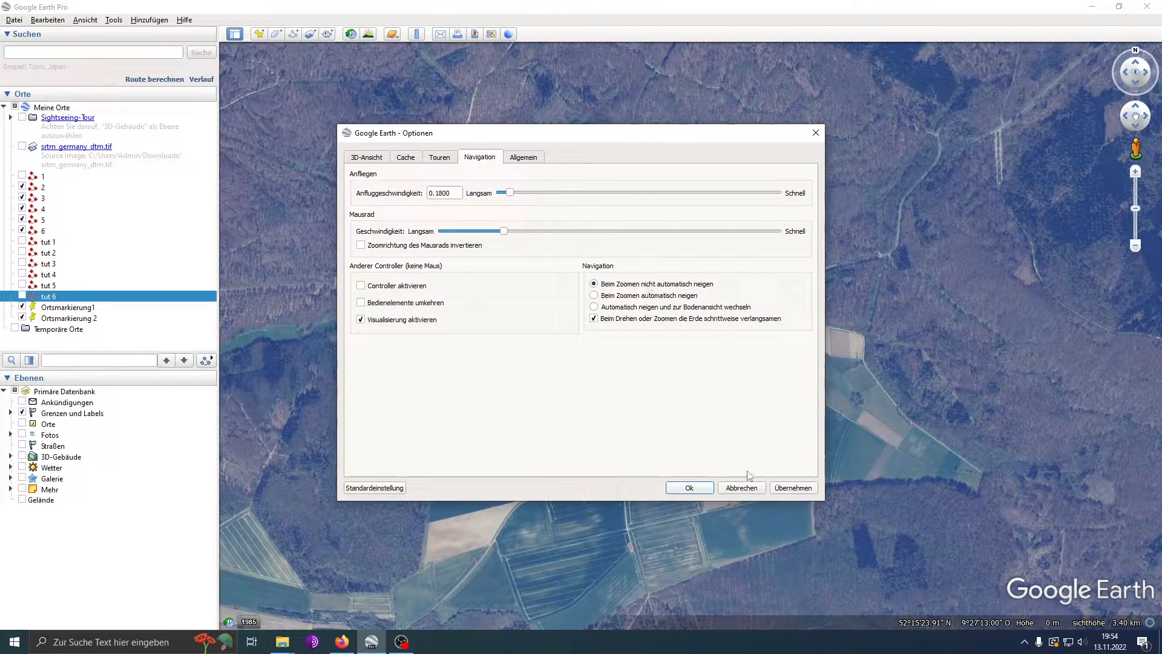
left_click(791, 487)
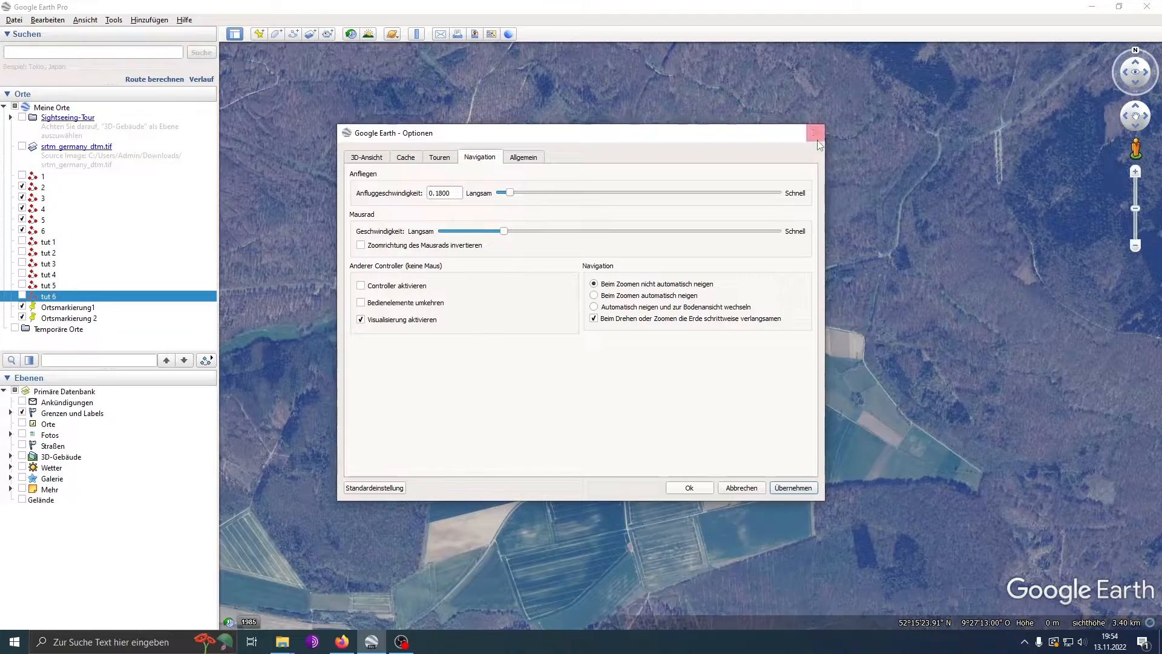
left_click(689, 488)
- Examine the terrain around Nienstedt at different zoom levels, with the view oriented north
scroll(601, 571, "down", 5)
scroll(703, 368, "down", 5)
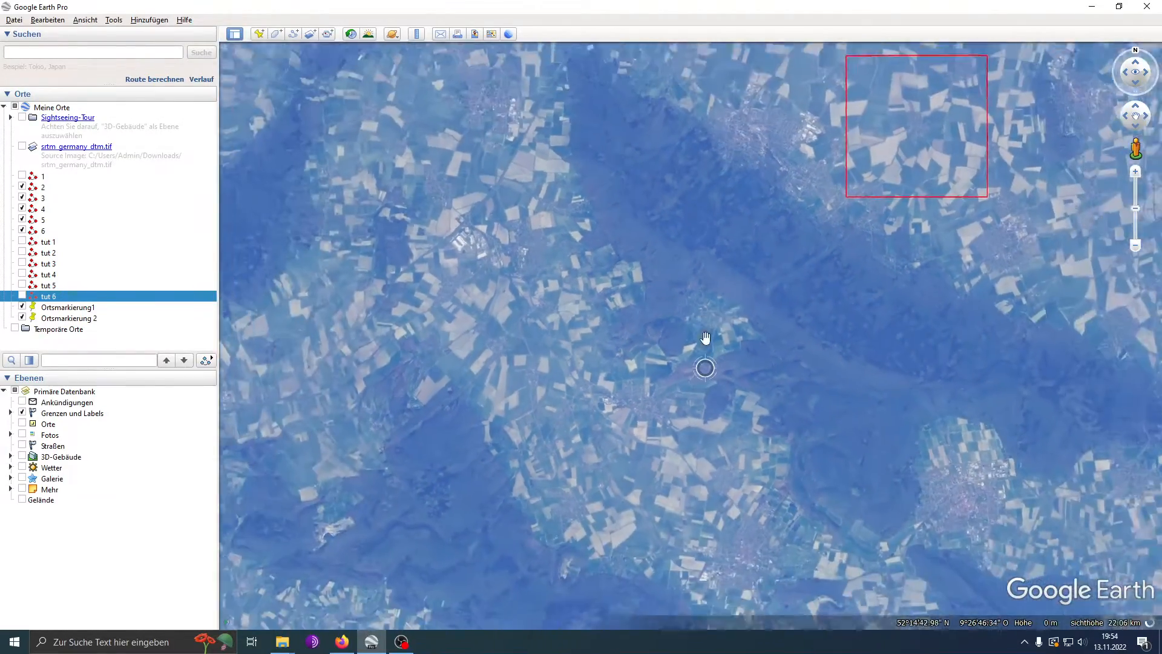
scroll(771, 365, "up", 5)
scroll(686, 330, "up", 5)
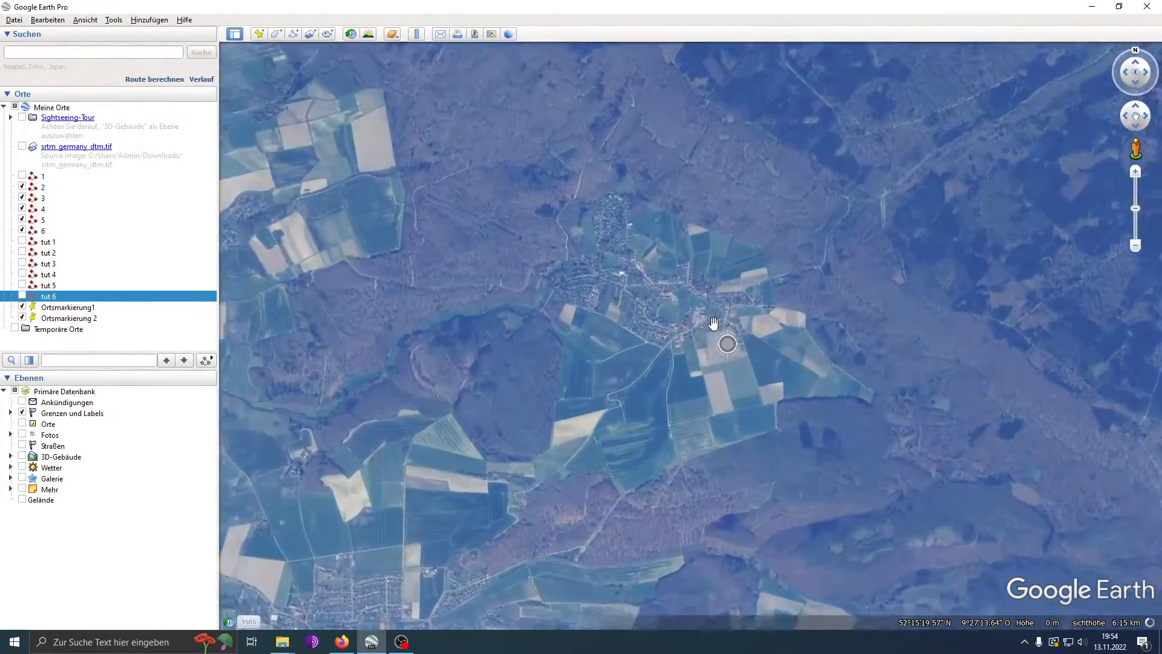
scroll(693, 309, "down", 1)
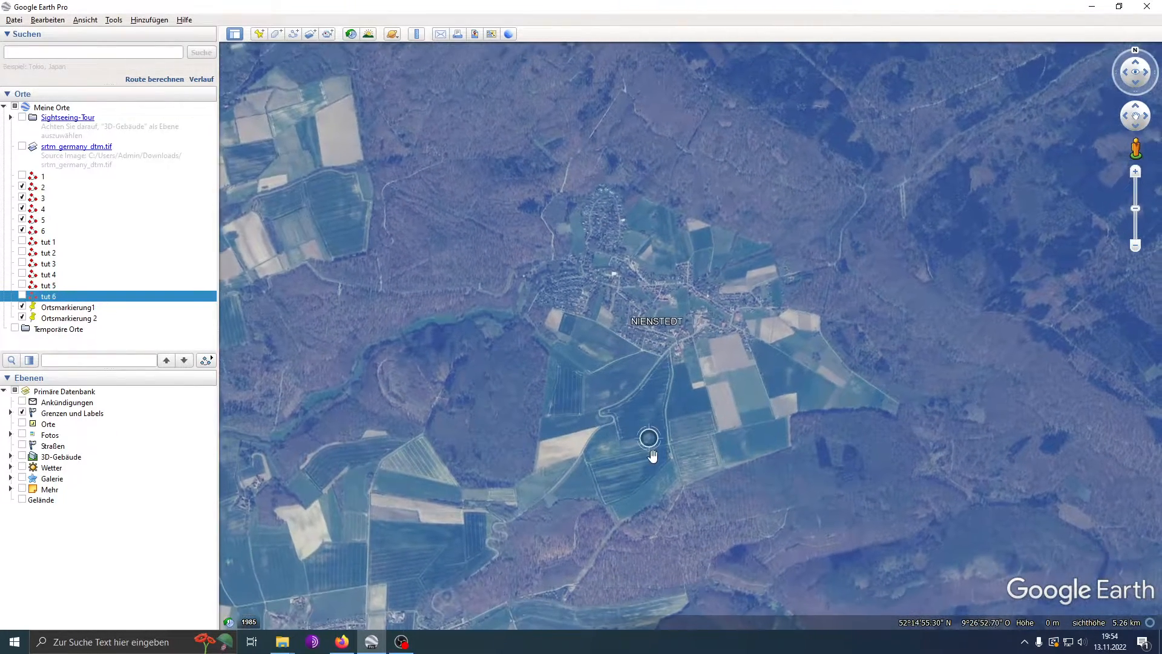
left_click_drag(680, 391, 674, 423)
mouse_move(692, 348)
left_mouse_down()
mouse_move(707, 480)
mouse_move(700, 148)
left_mouse_up()
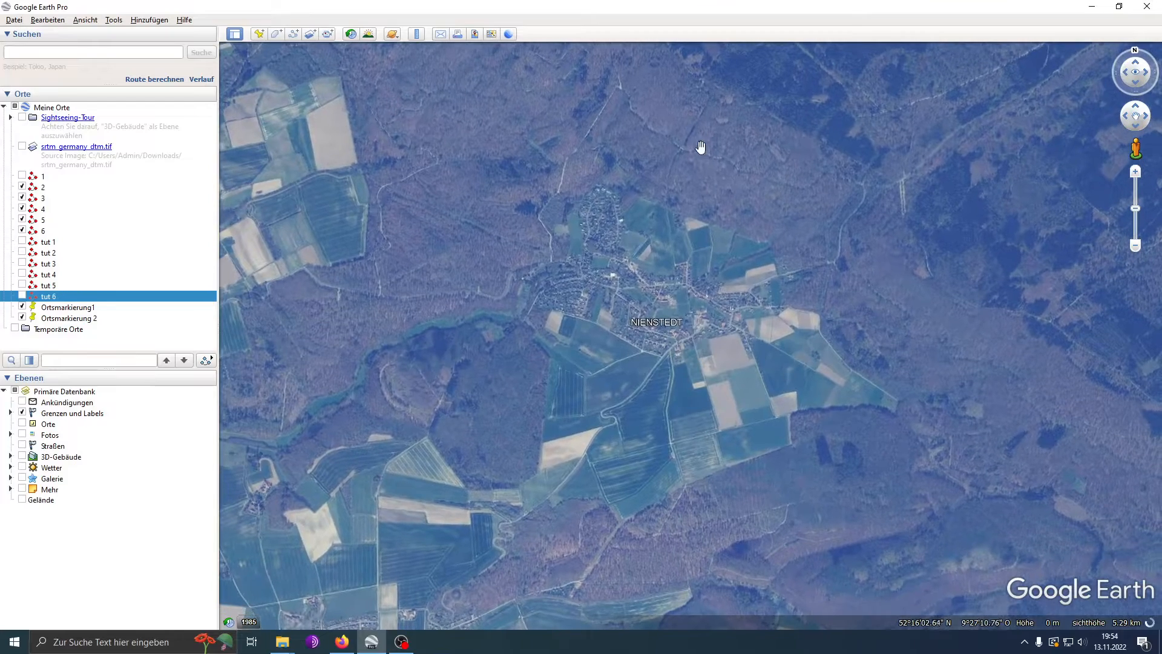
left_click_drag(740, 391, 738, 331)
left_click_drag(748, 398, 749, 276)
left_click(1134, 52)
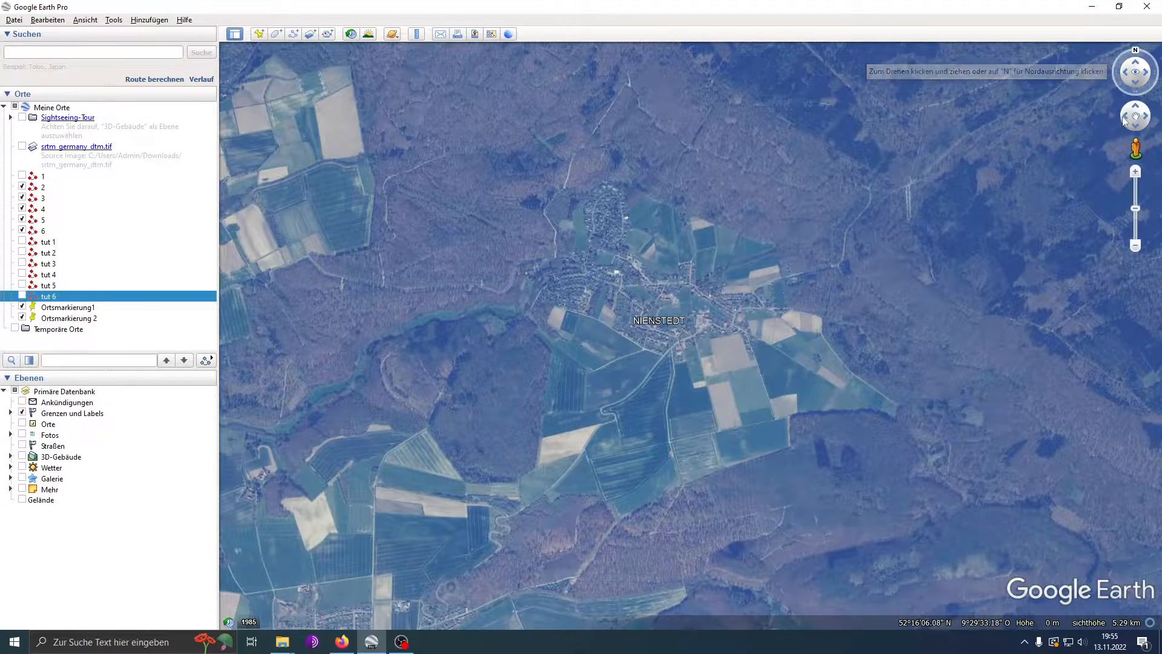
scroll(696, 348, "up", 3)
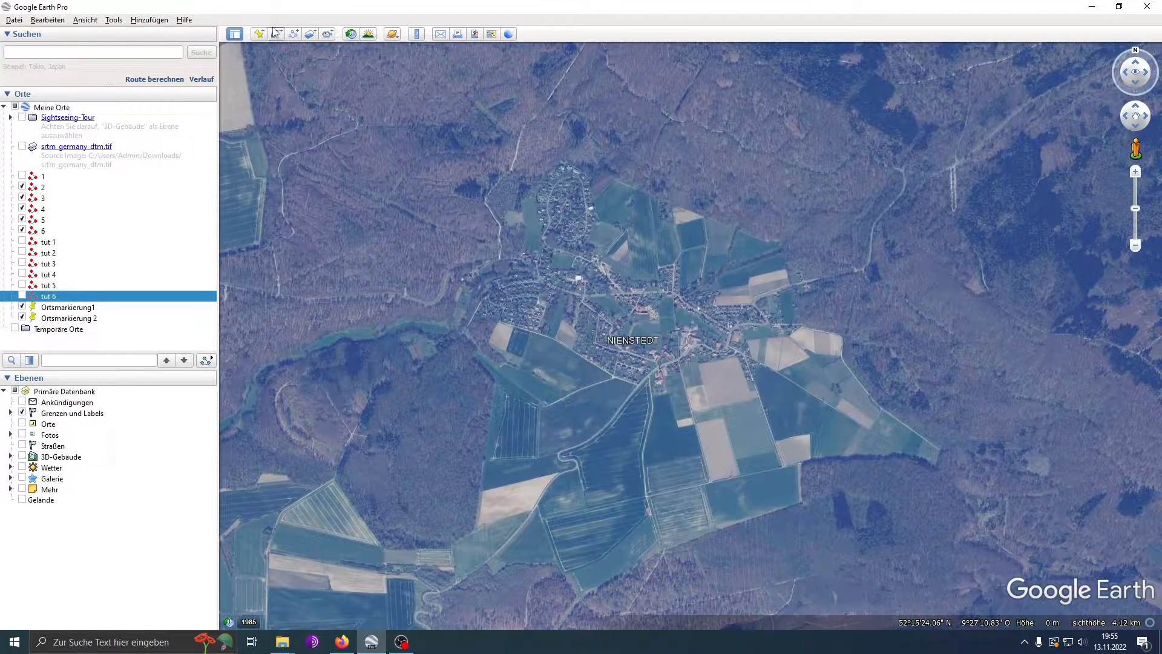
- Draw a ruler line about 1,001 m long due north from the centre of Nienstedt
left_click(417, 34)
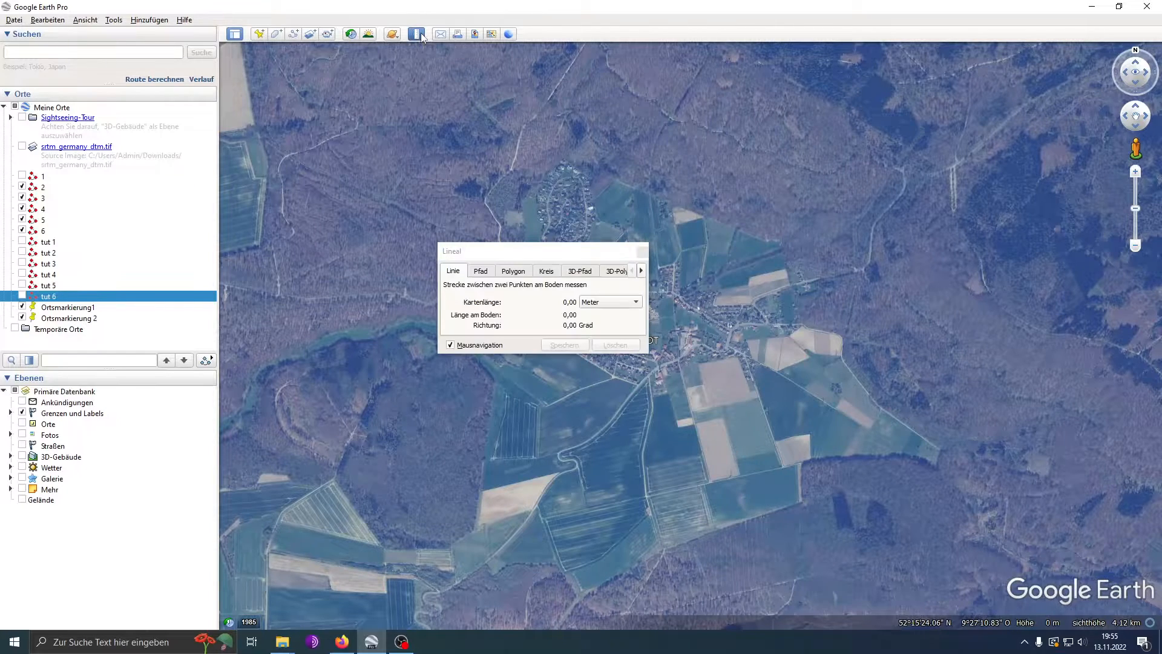
left_click_drag(495, 254, 331, 170)
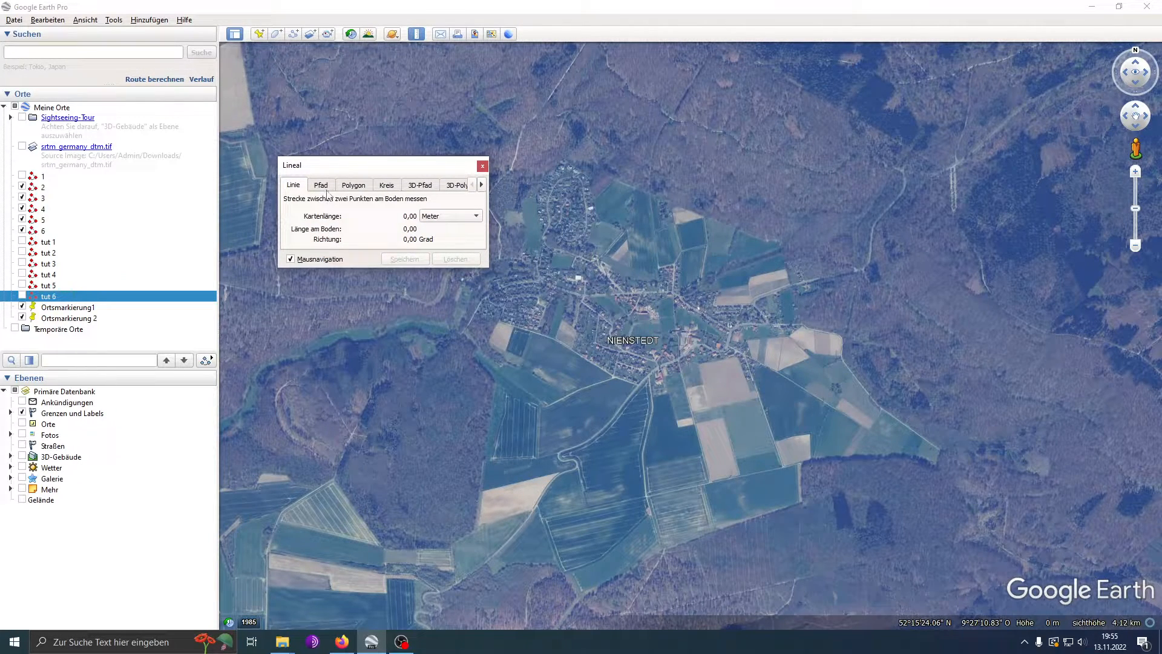
scroll(632, 325, "up", 3)
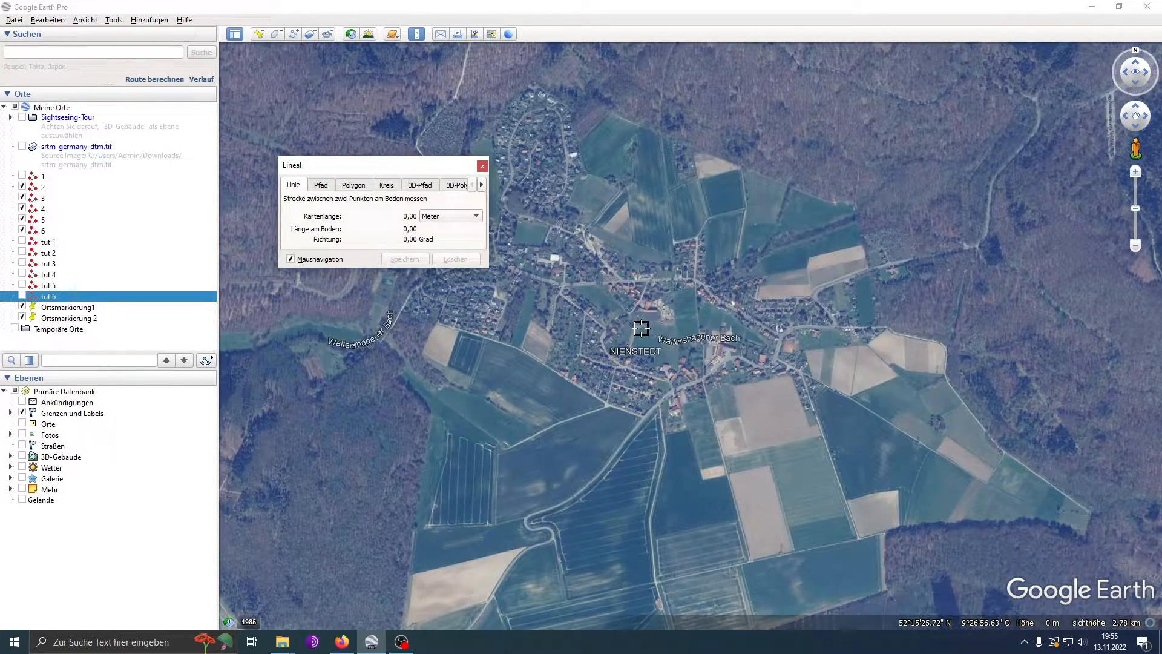
left_click(640, 328)
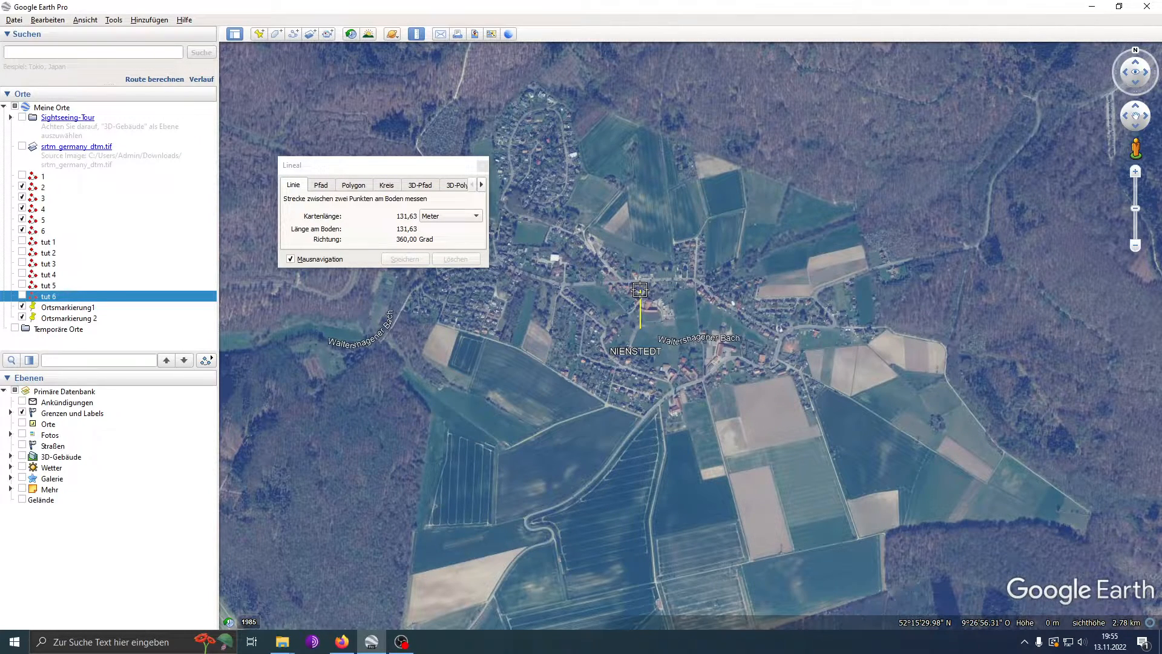
key("Up")
key("Up")
key("Up")
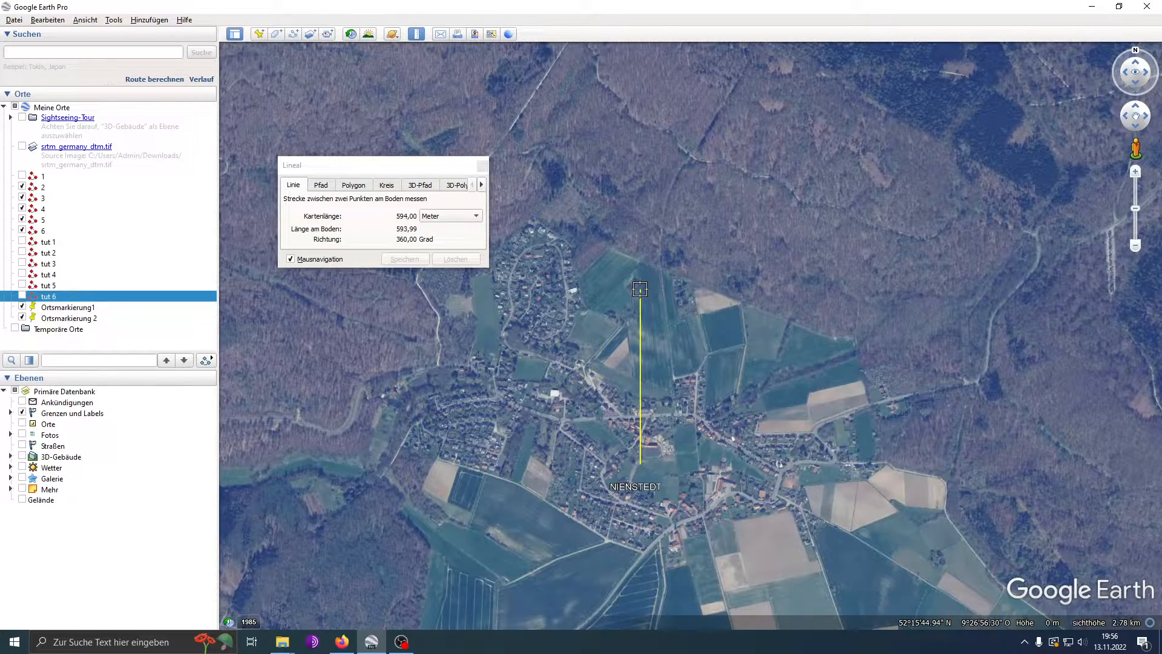
key("Up")
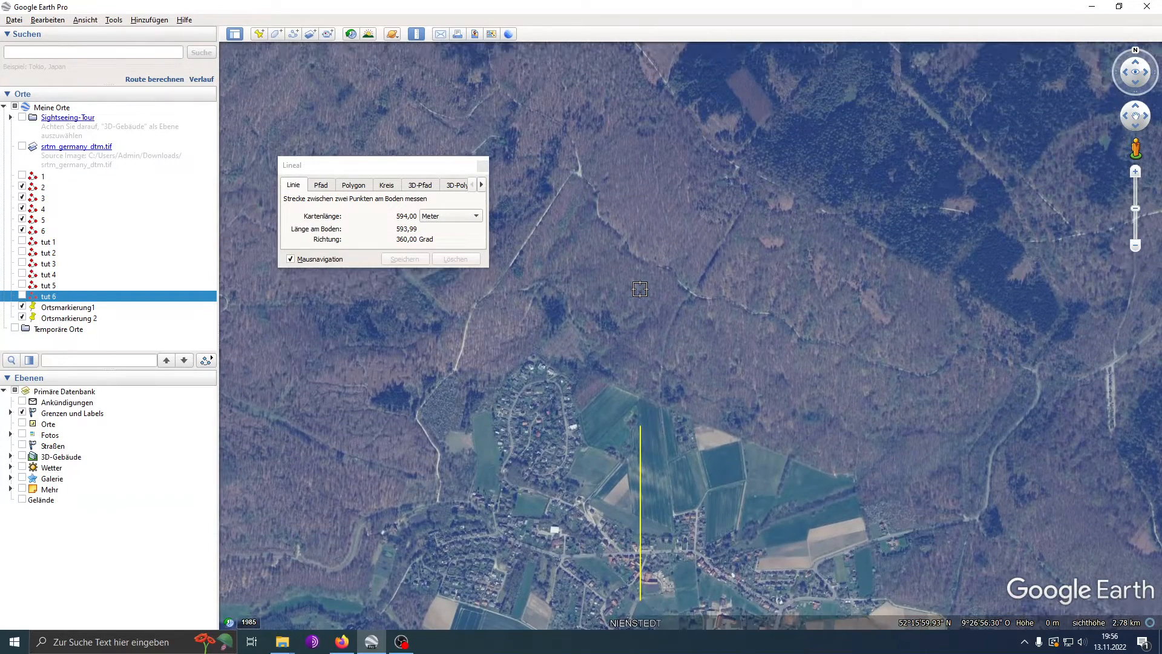
key("Up")
key("Up")
key("Up")
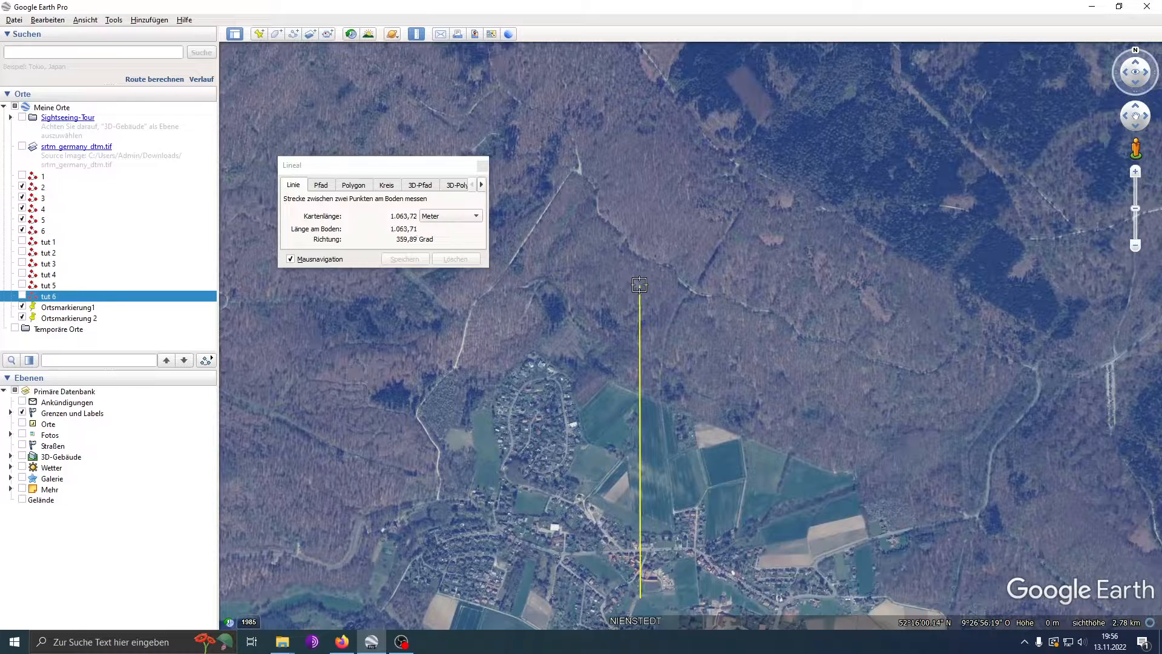
key("Down")
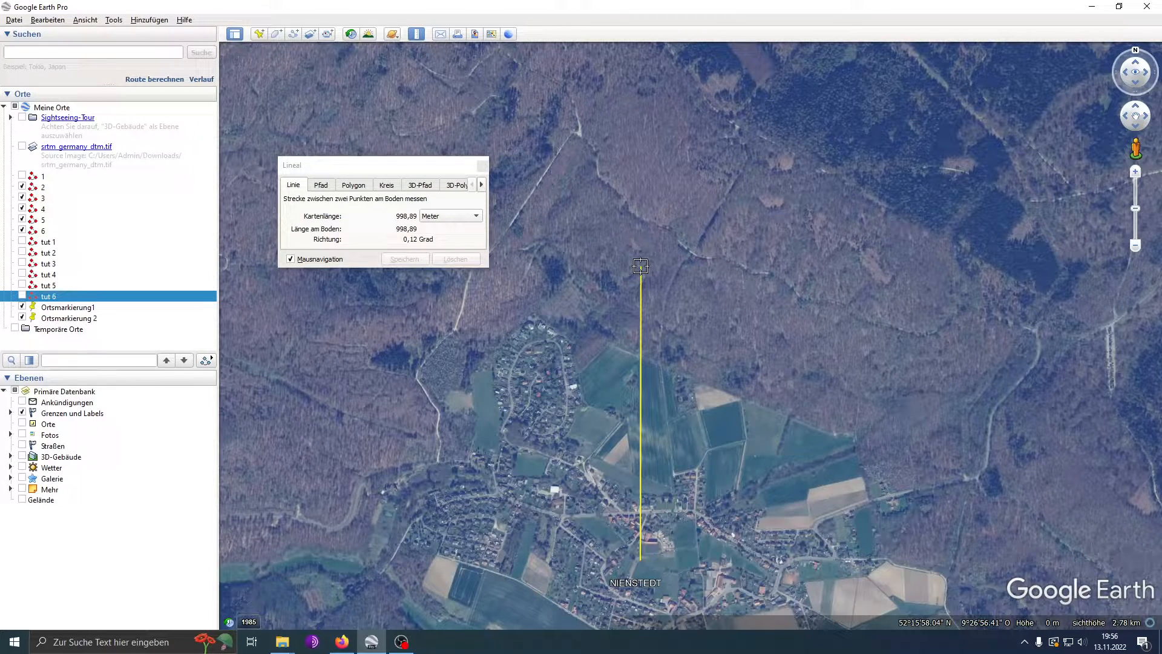
left_click(641, 269)
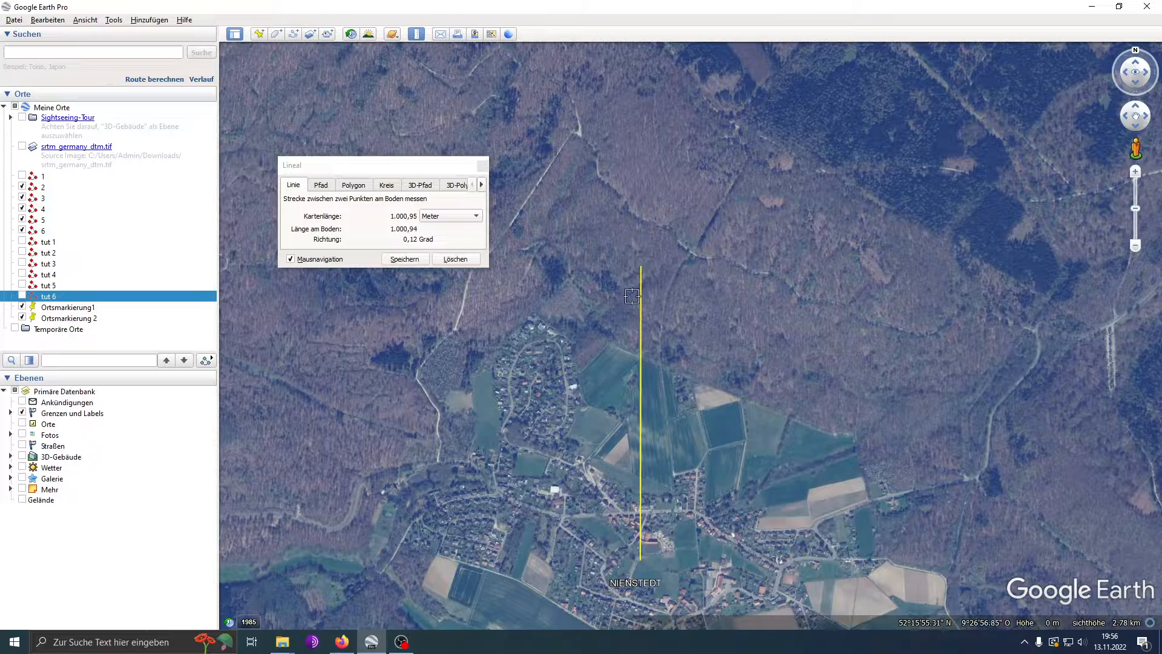
- Save the ruler line as a path named t0
left_click(412, 260)
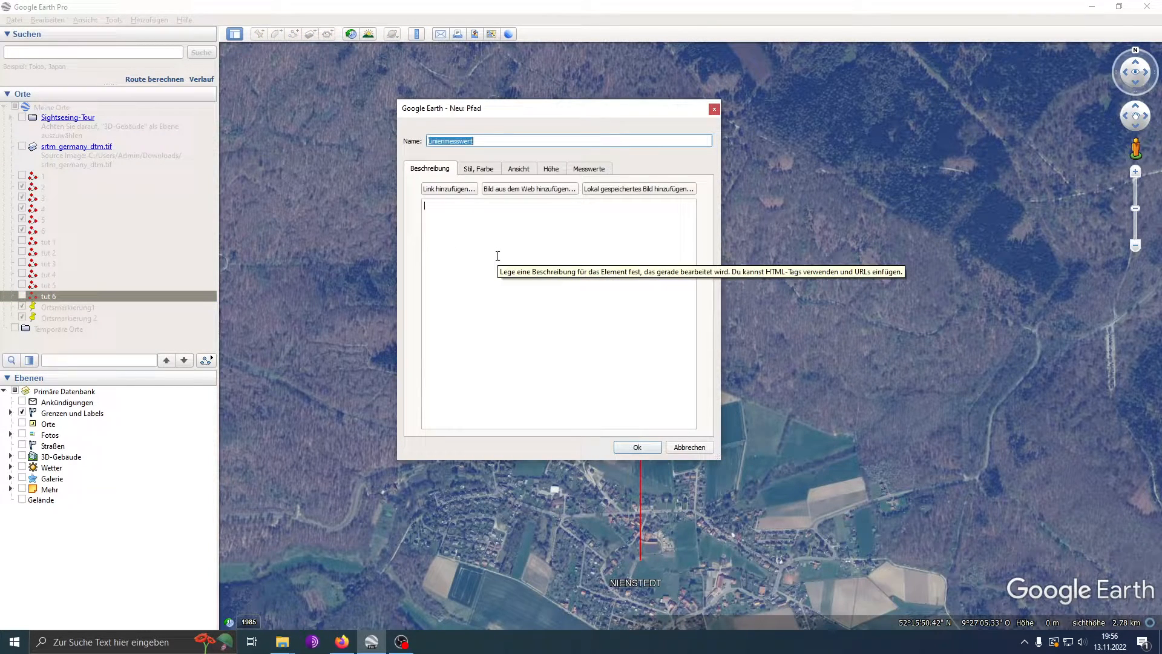
type("0")
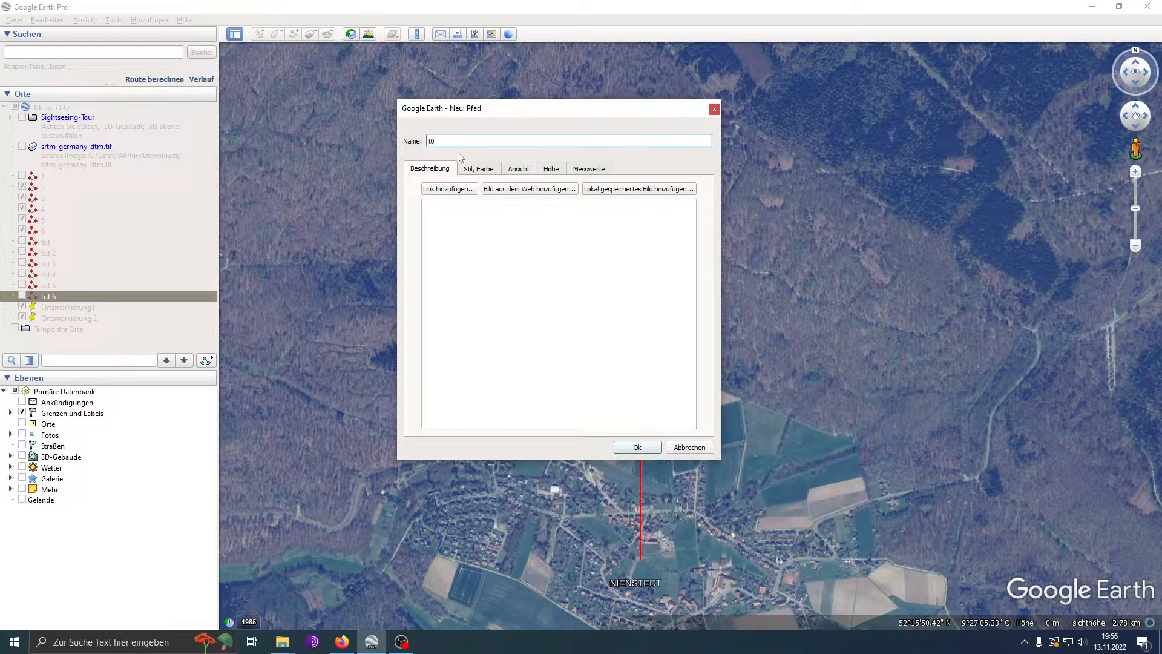
left_click(626, 448)
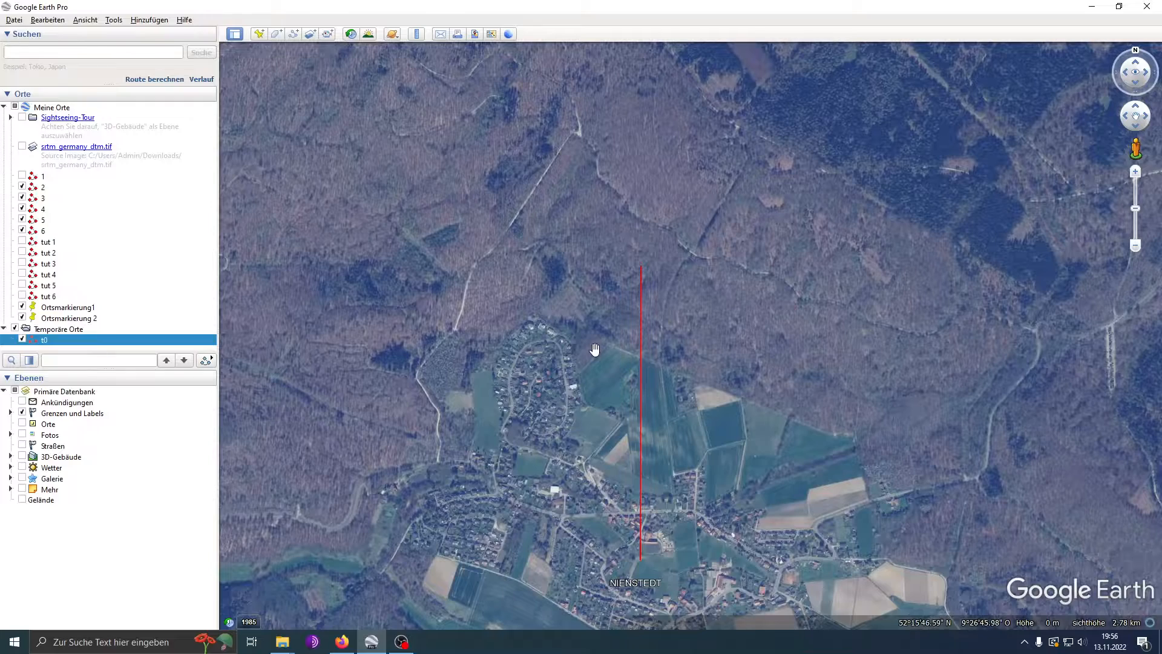
- Draw a second ruler line about 1,002 m long due east from the northern end of path t0
left_click_drag(597, 345, 508, 319)
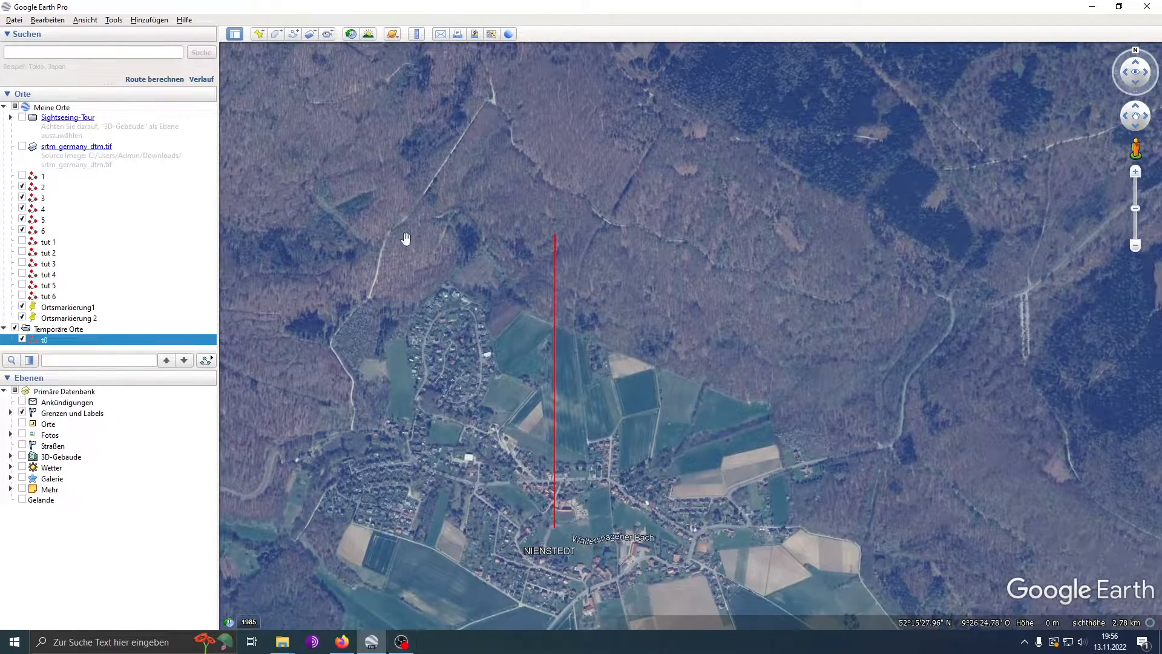
left_click(422, 37)
left_click_drag(448, 162, 383, 108)
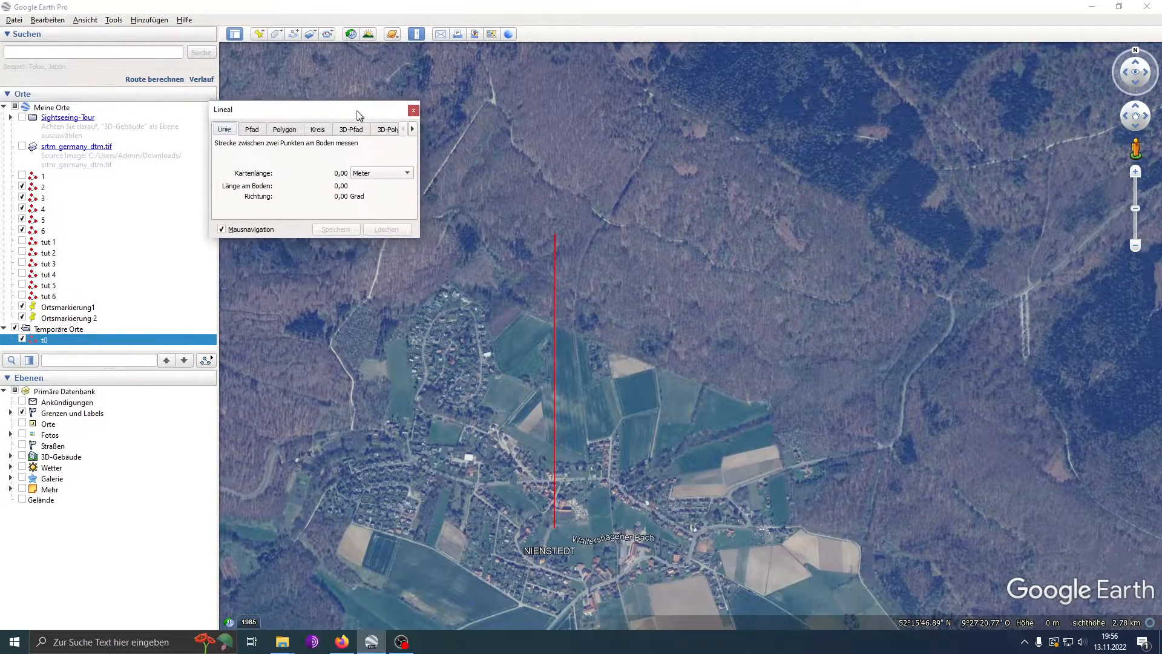
left_click(554, 233)
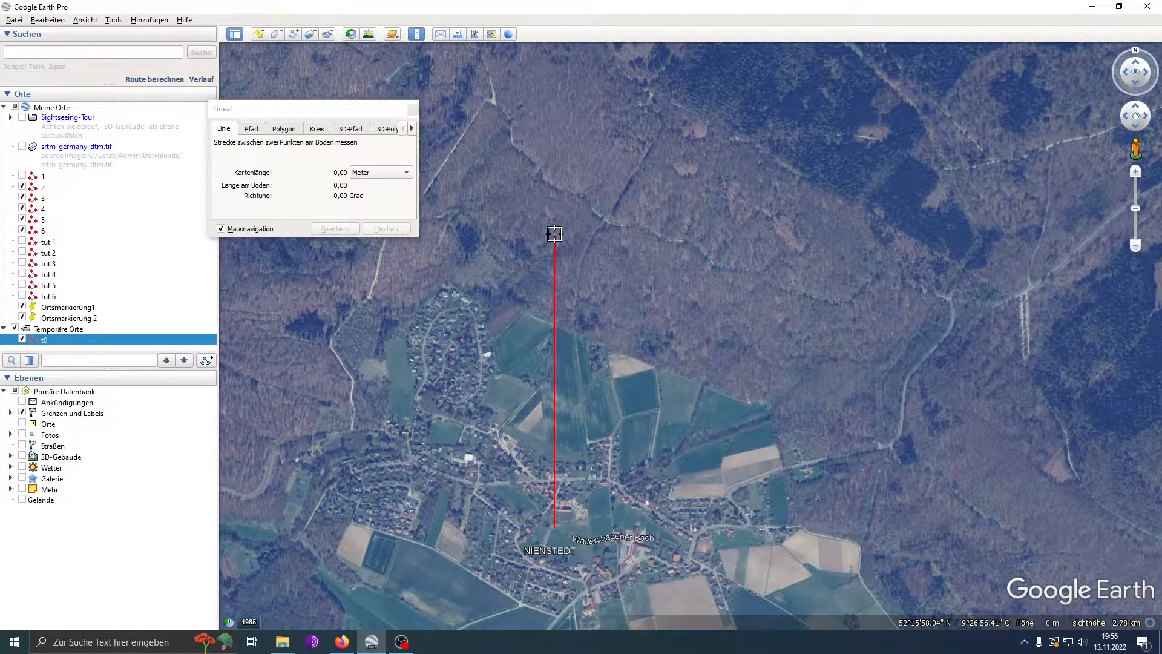
key("Right")
key("Right")
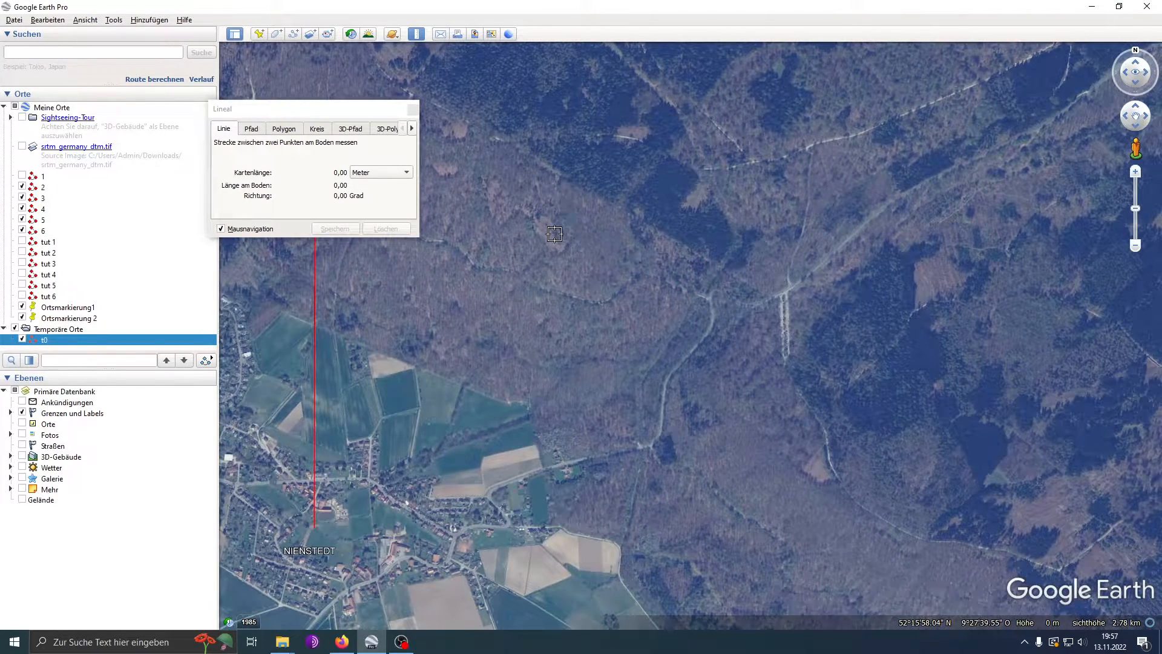
key("Left")
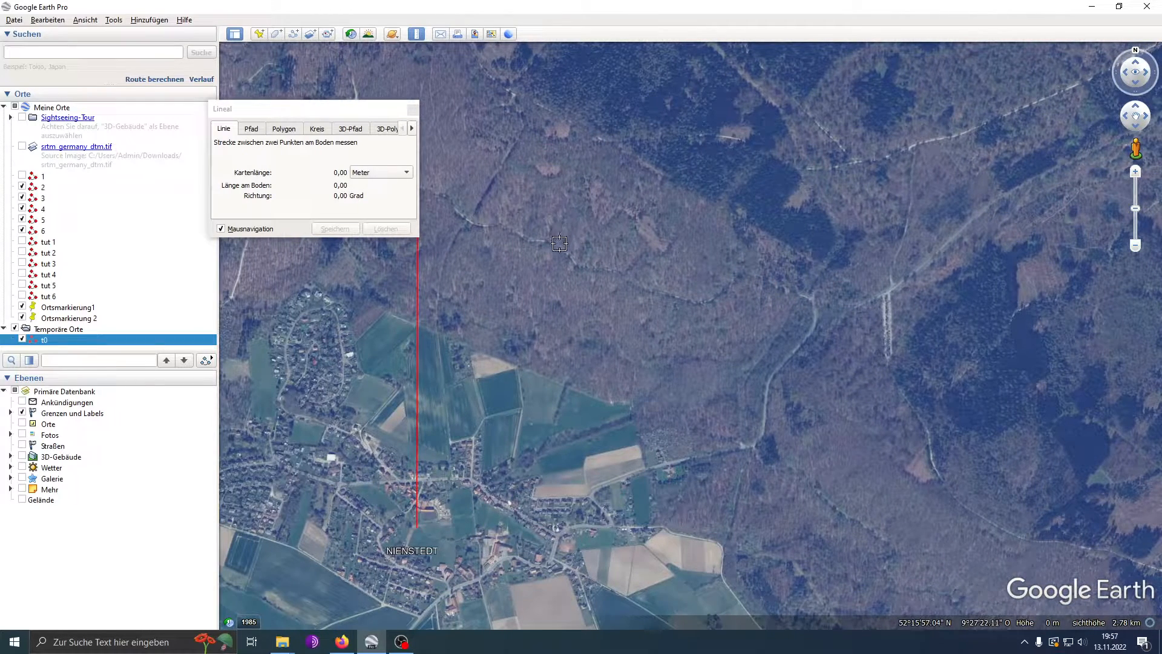
key("Left")
left_click(529, 242)
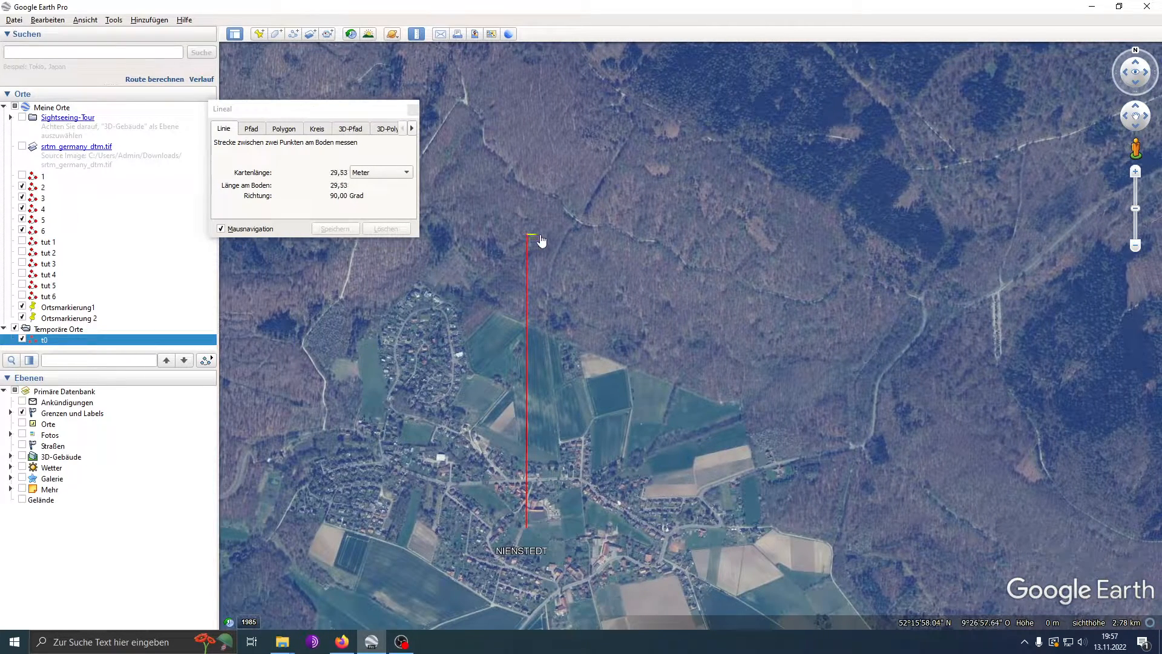
key("Right")
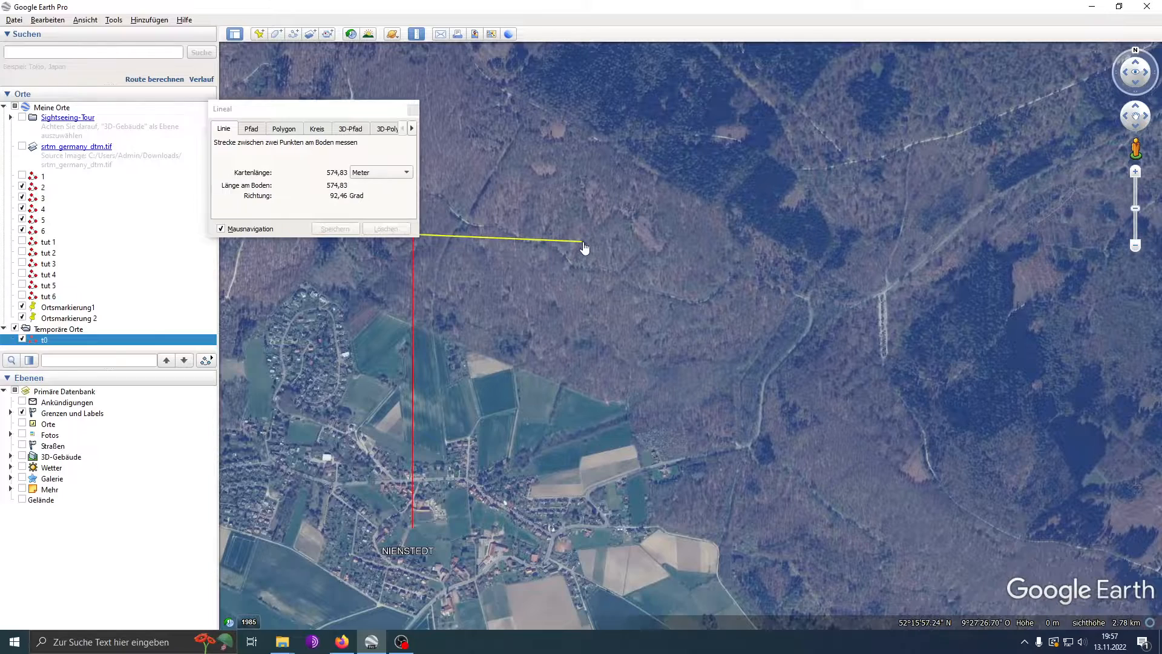
key("Right")
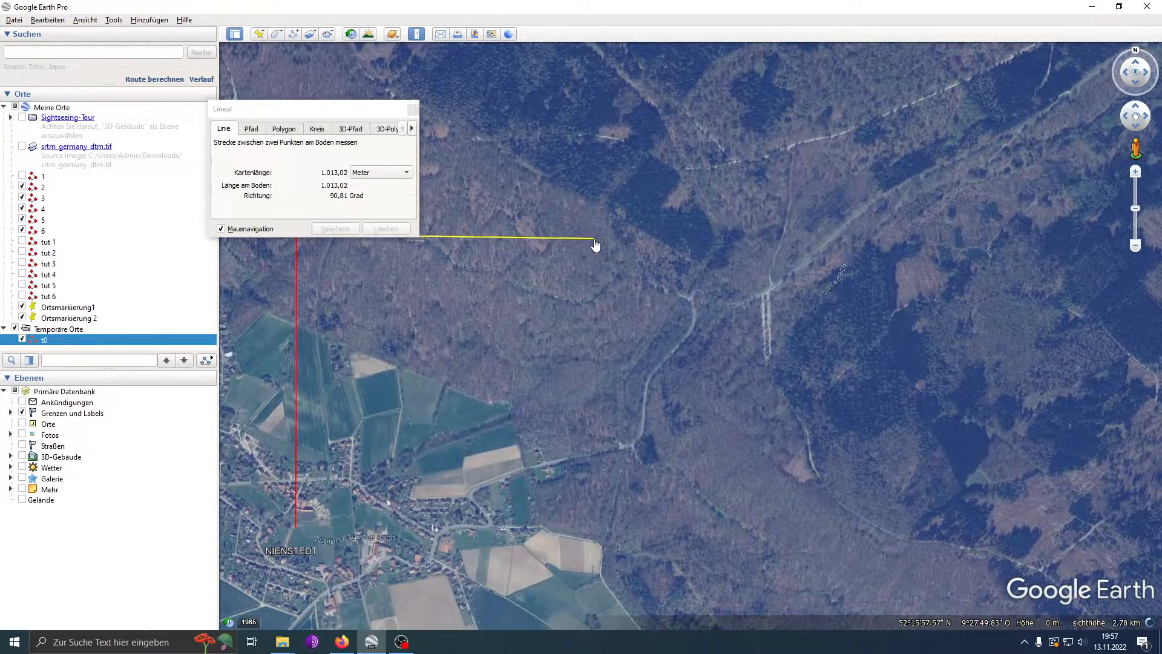
key("Left")
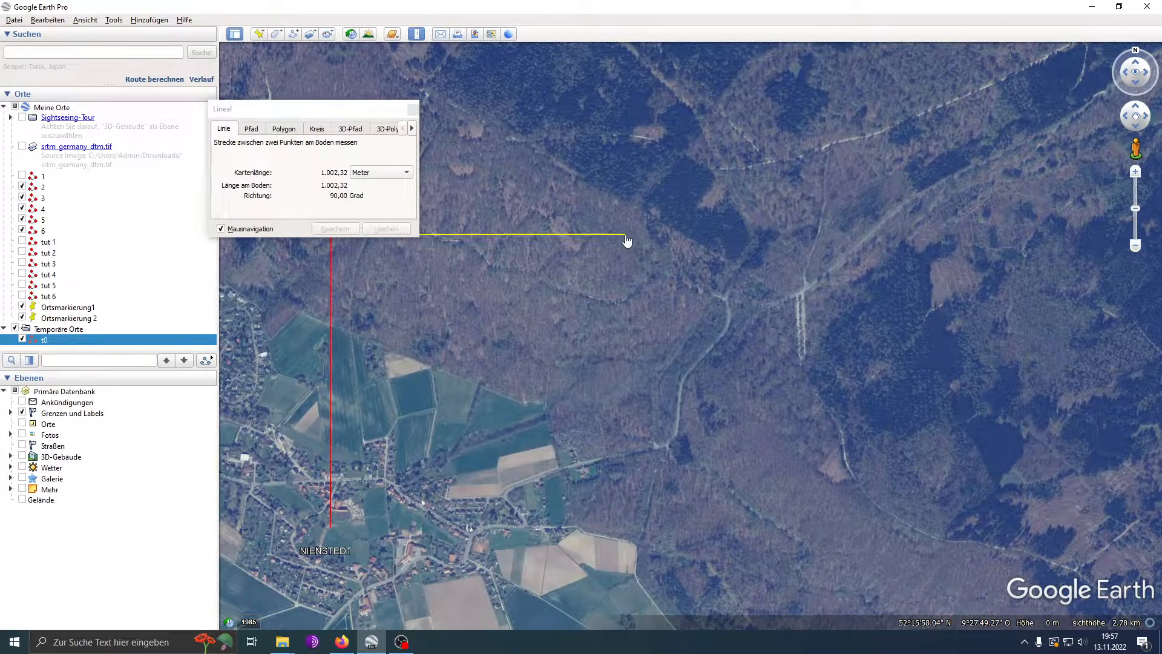
left_click(626, 235)
key("Left")
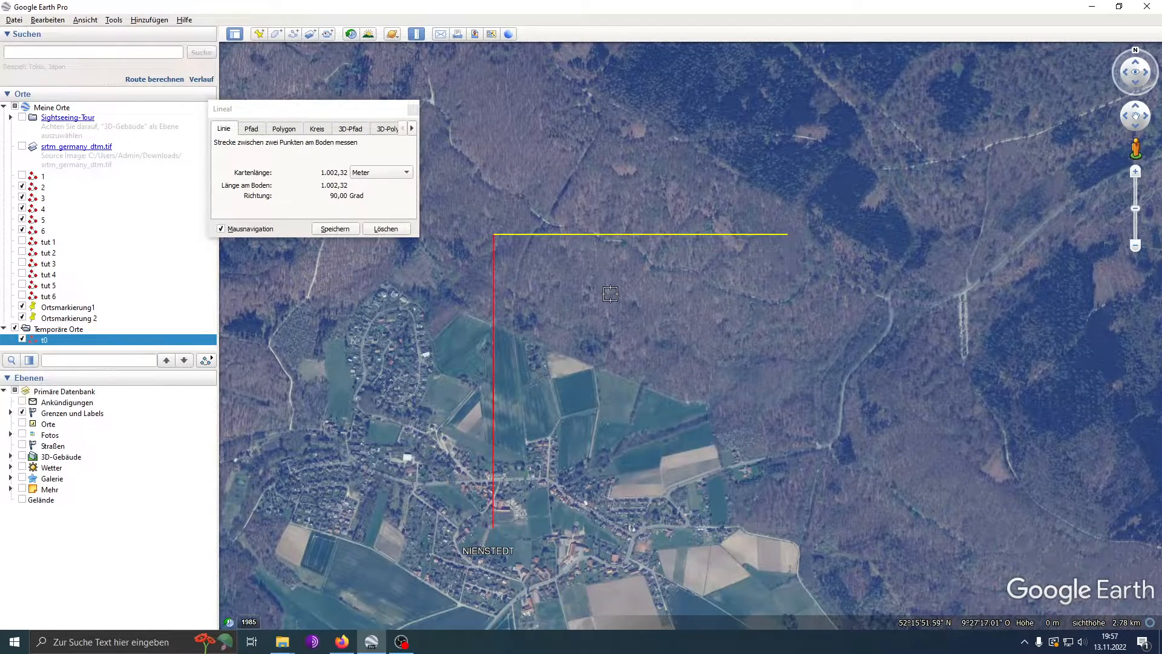
- Save the eastward ruler line as a path named t1
key("Right")
key("Left")
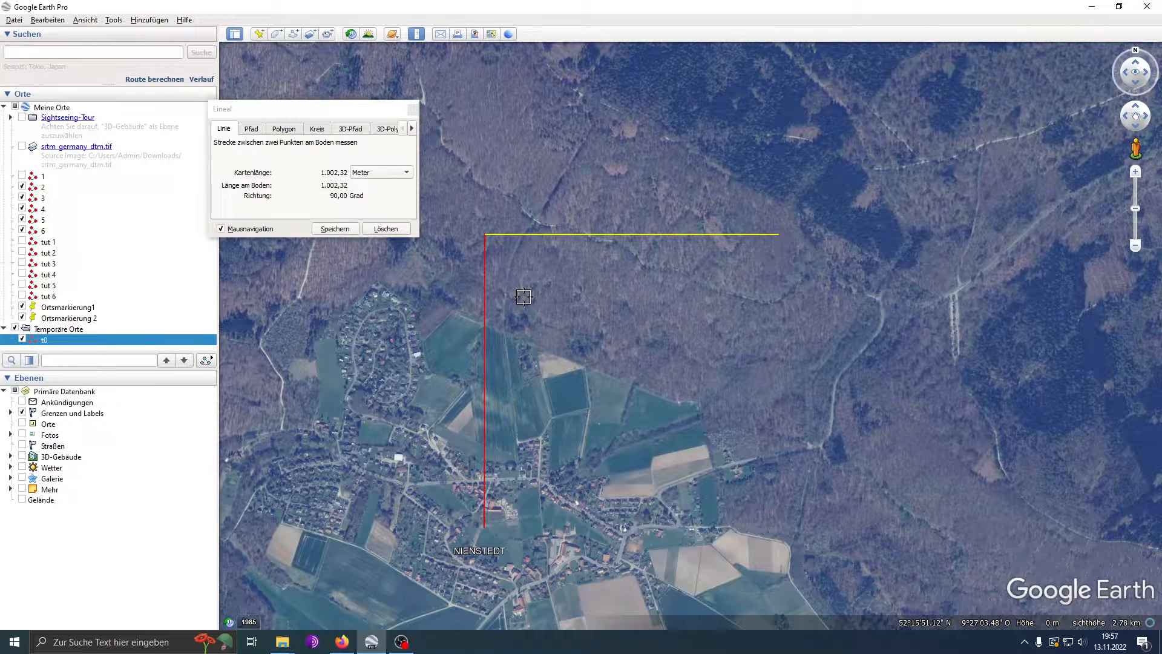
left_click(336, 228)
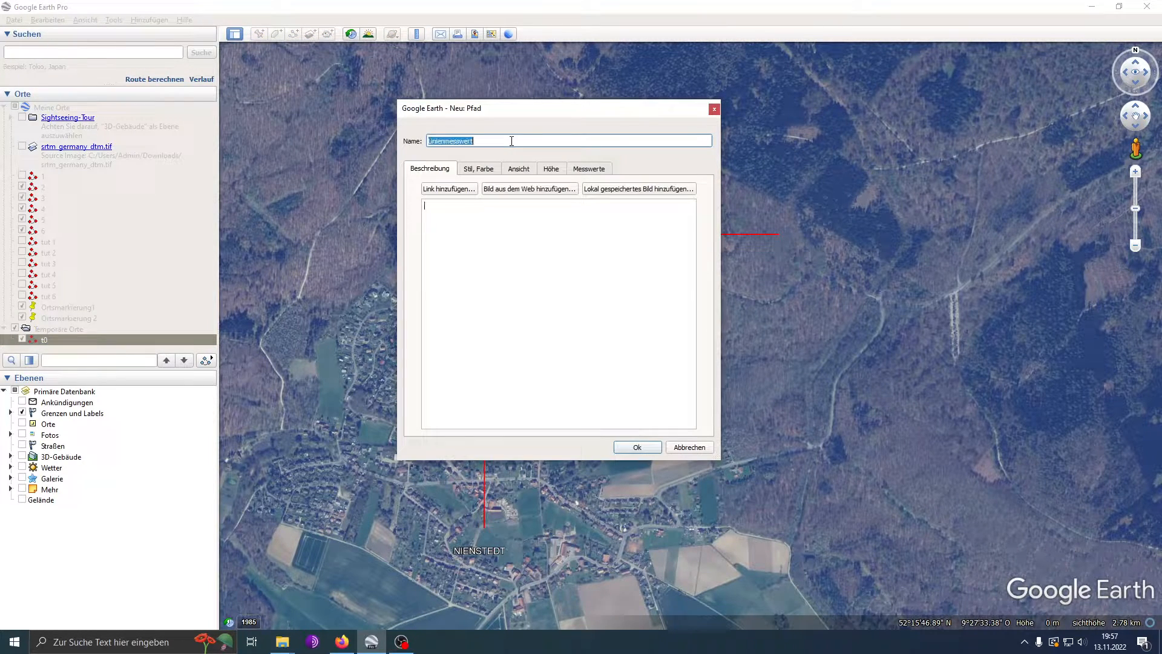
type("t1")
left_click(637, 447)
- Draw a ruler line about 2 km long due south from the eastern end of path t1
left_click_drag(703, 311, 532, 277)
left_click(416, 34)
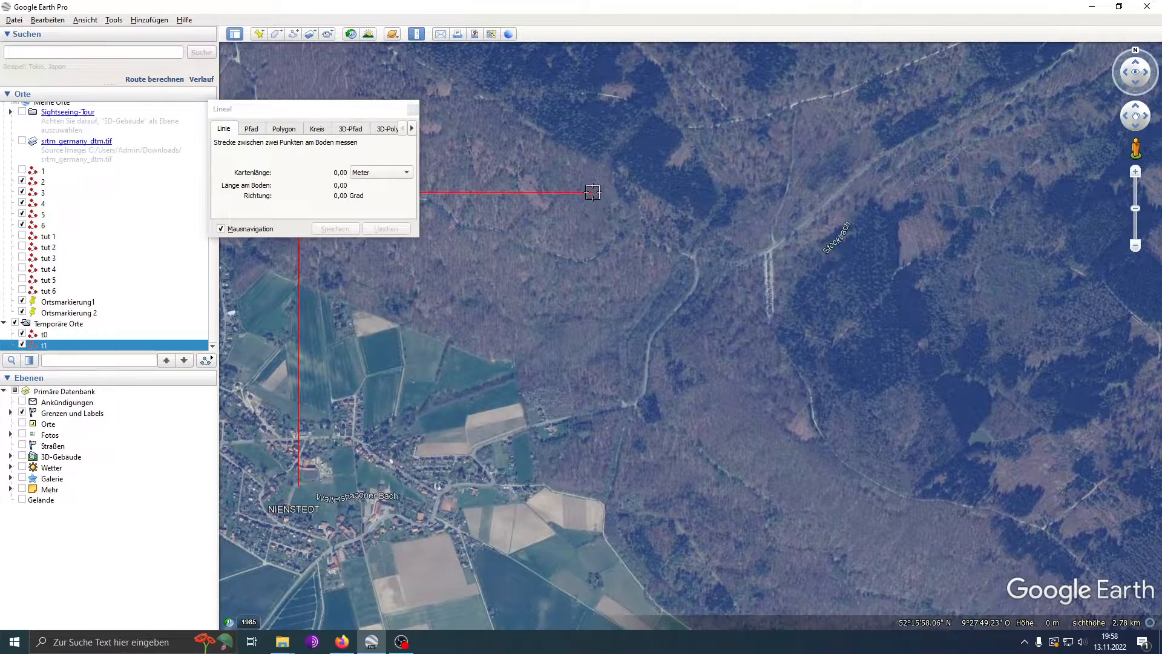
left_click(592, 192)
key("Down")
key("Up")
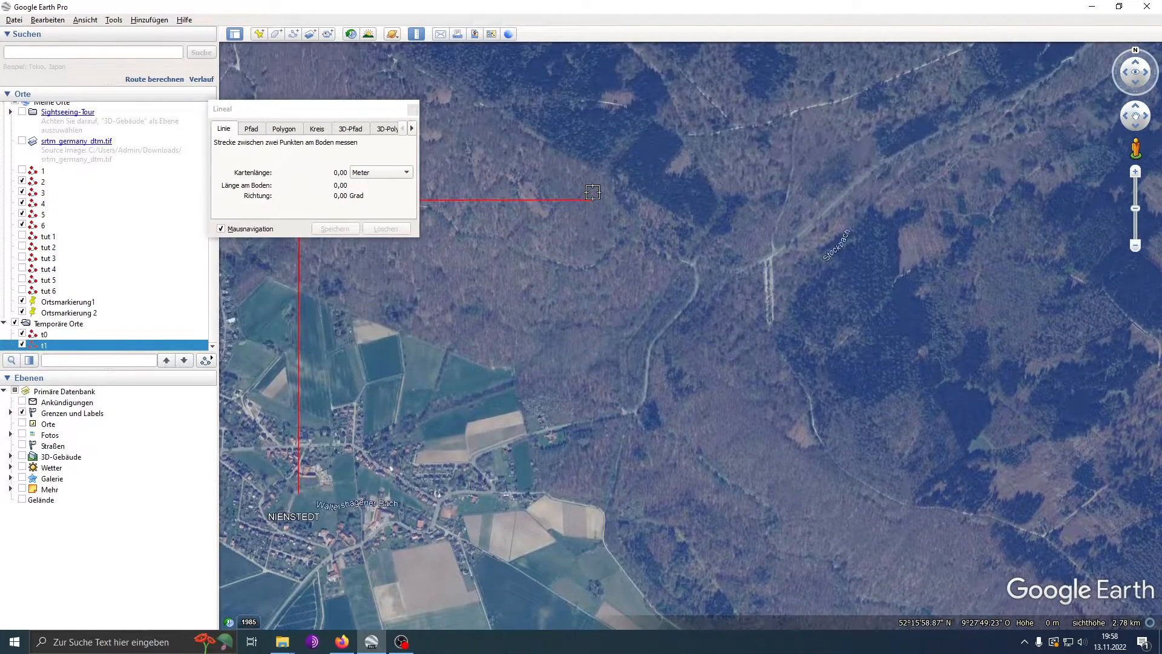
key("Down")
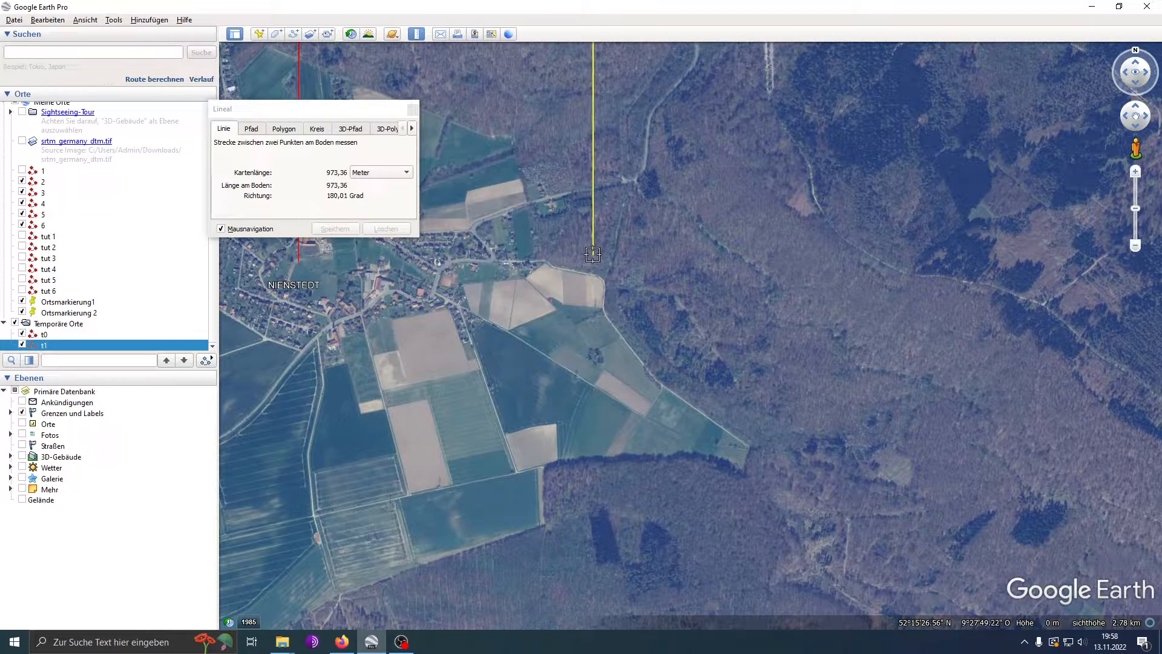
key("Down")
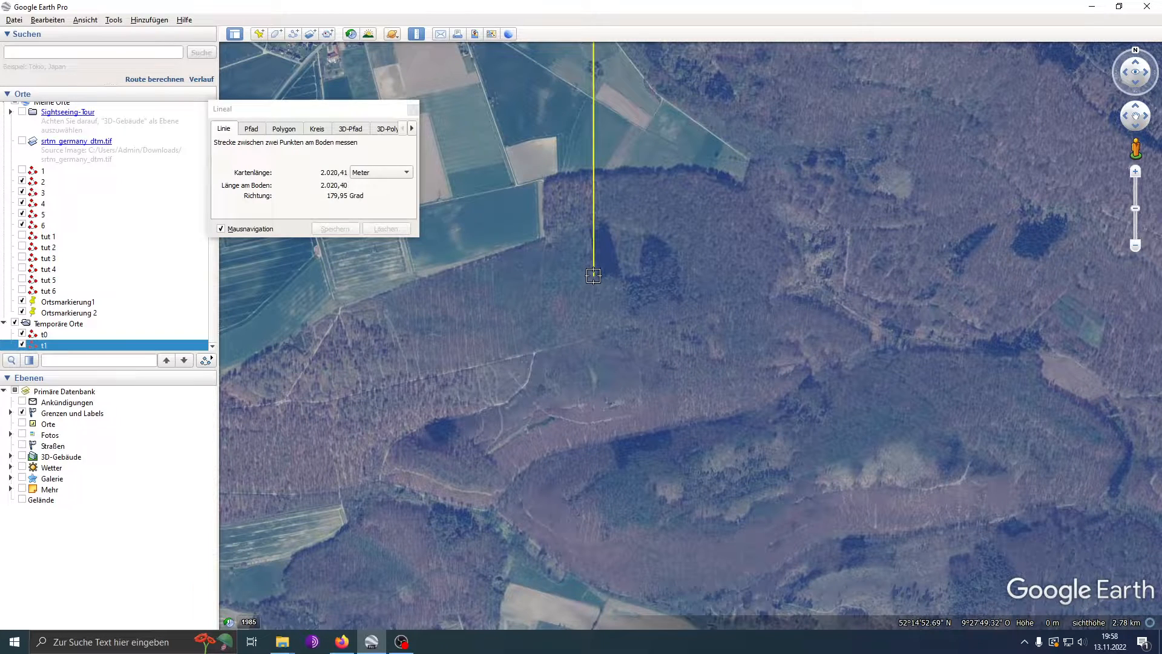
left_click(593, 270)
key("Left")
- Save the southward ruler line as a path named t2
left_click(336, 228)
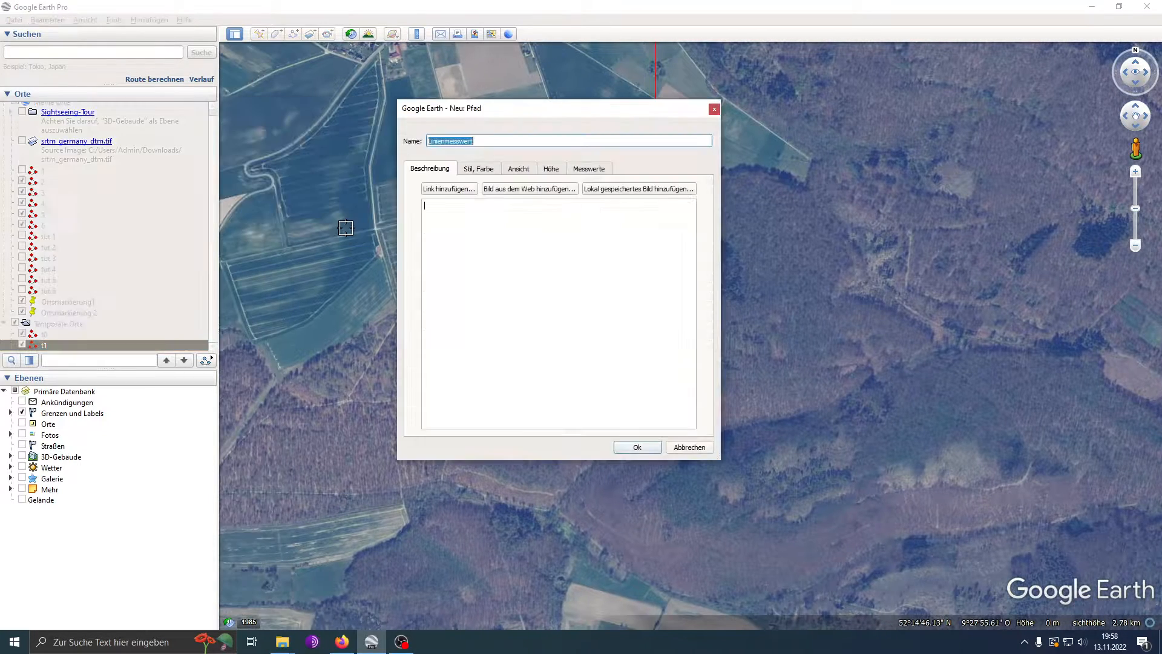
type("t2")
key("Return")
- Draw a ruler line about 2 km long due west from the southern end of path t2 and save it as t3
left_click(416, 34)
left_click(656, 270)
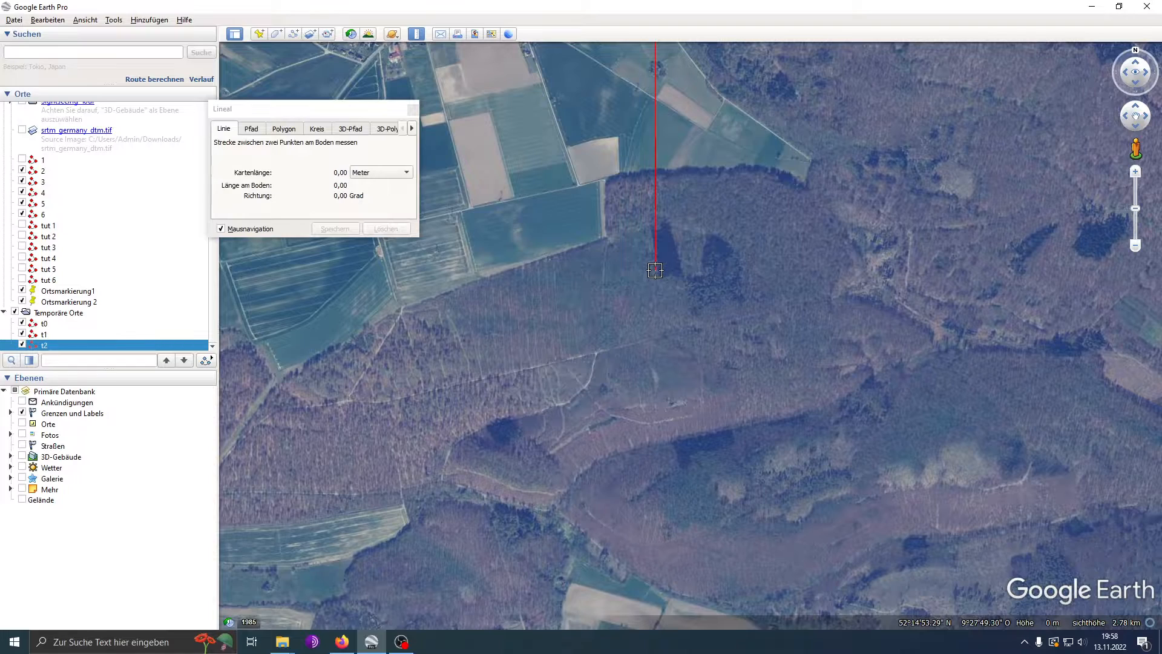
key("Left")
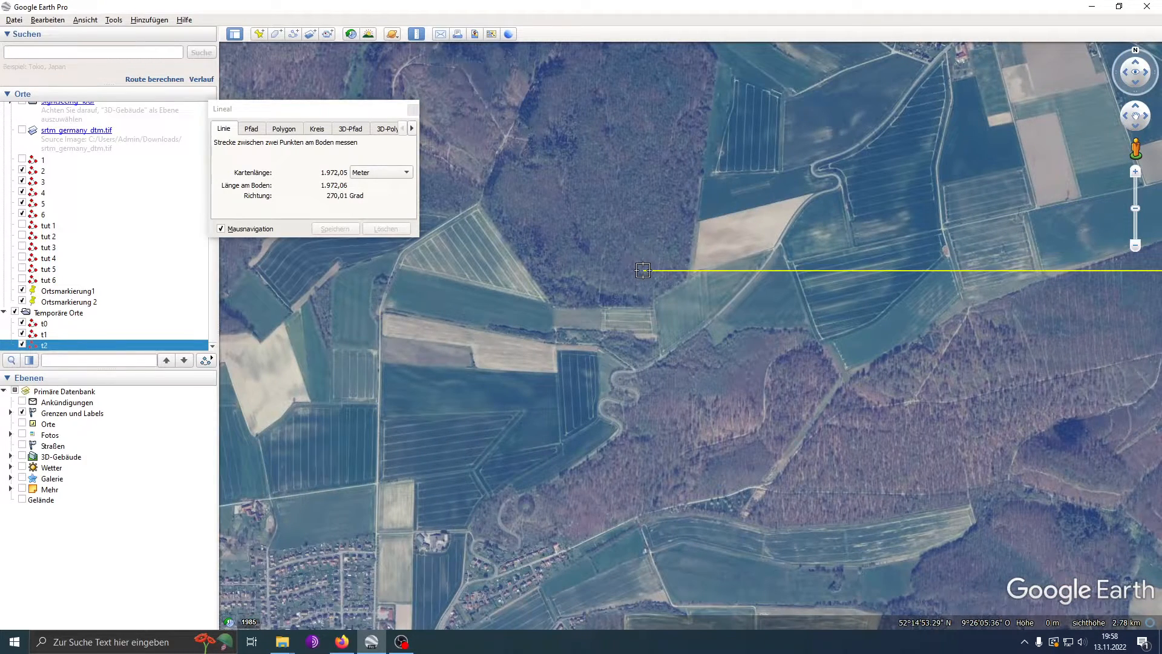
left_click(634, 270)
left_click(334, 227)
key("Return")
- Draw a ruler line about 2,003 m long due north from the western end of path t3 and save it as t4
left_click_drag(634, 272, 639, 448)
left_click(634, 395)
key("Up")
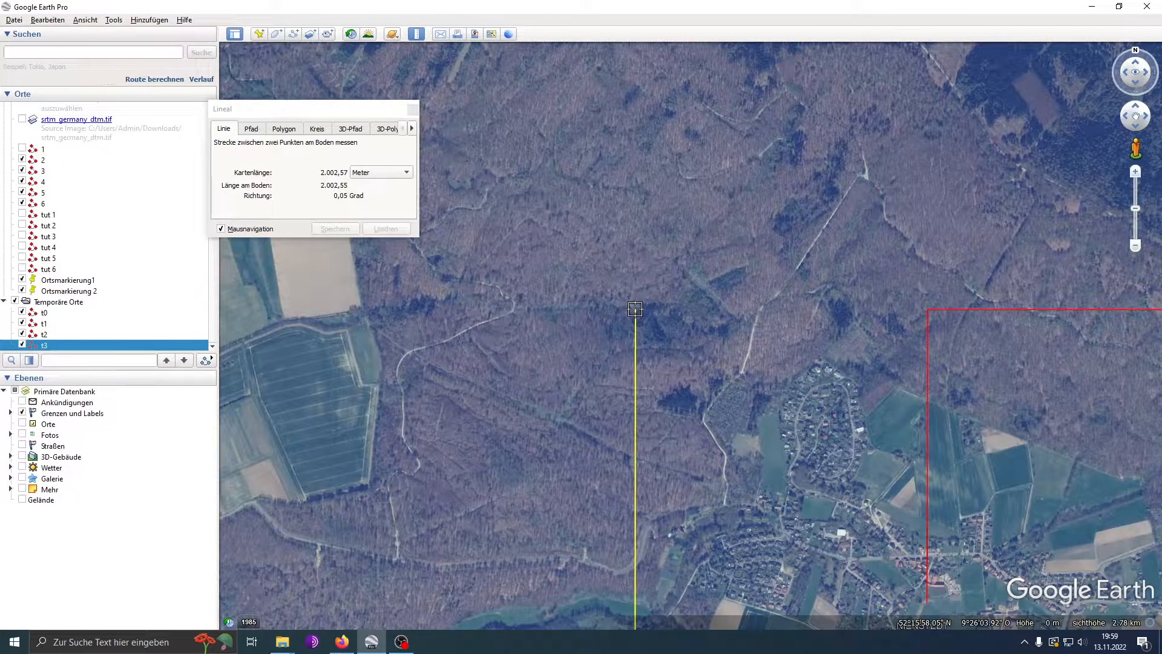
left_click(634, 309)
left_click(337, 229)
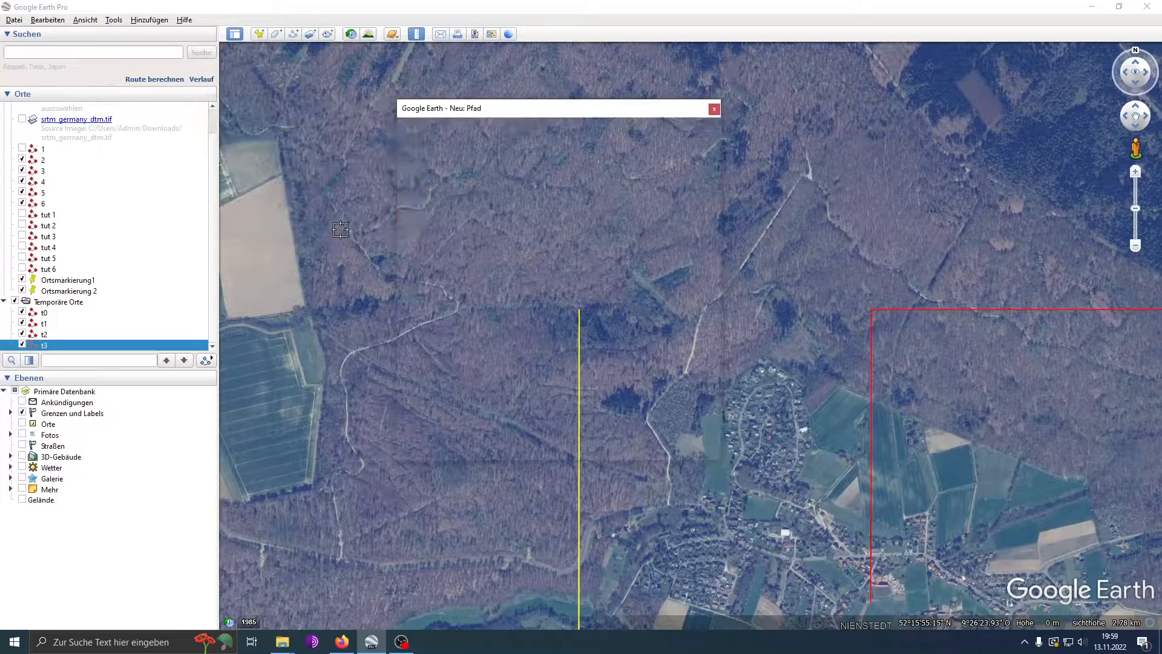
type("t4")
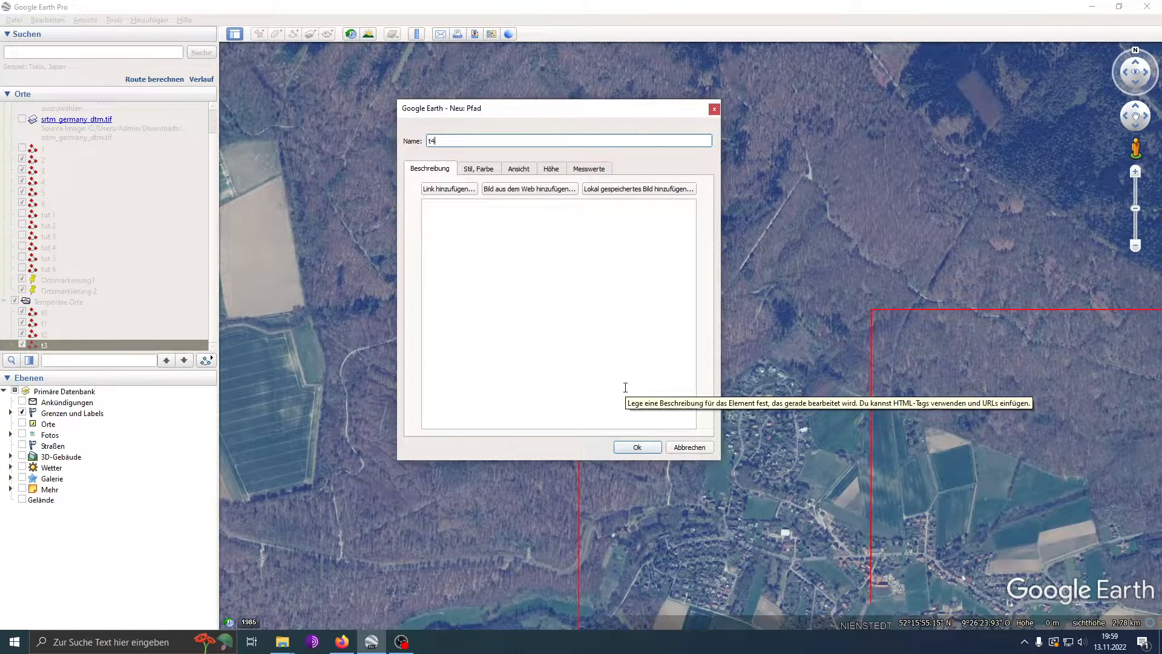
key("Return")
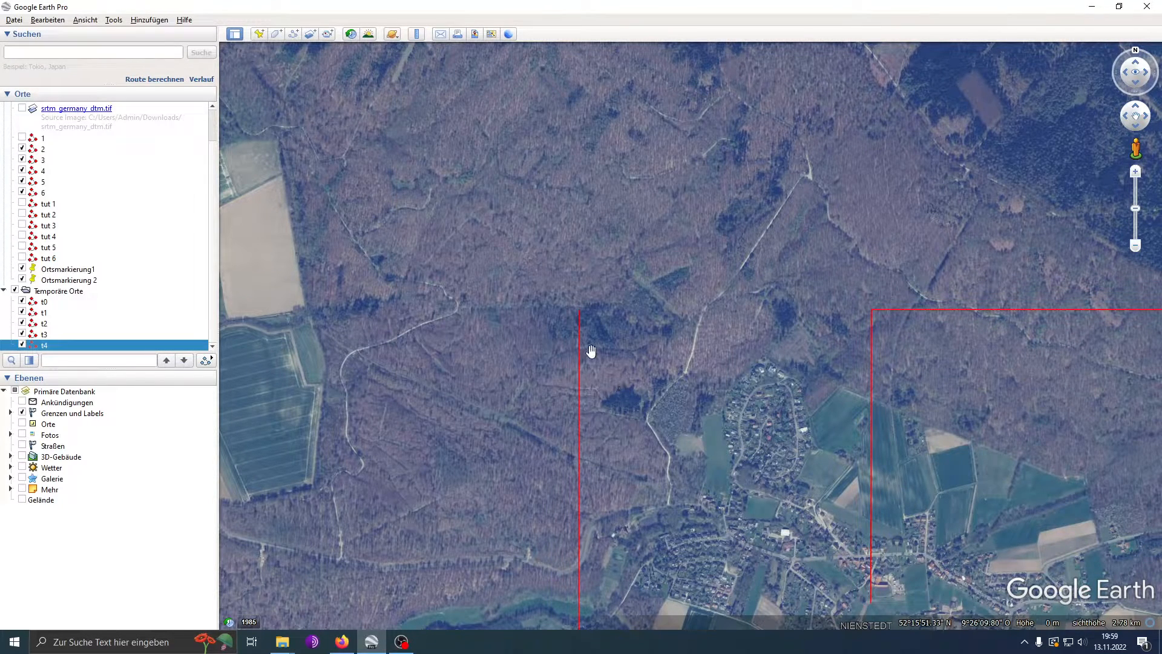
- Close the square with a ruler line about 994 m long from the northern end of t4 east to path t0, saved as t5
left_click(416, 34)
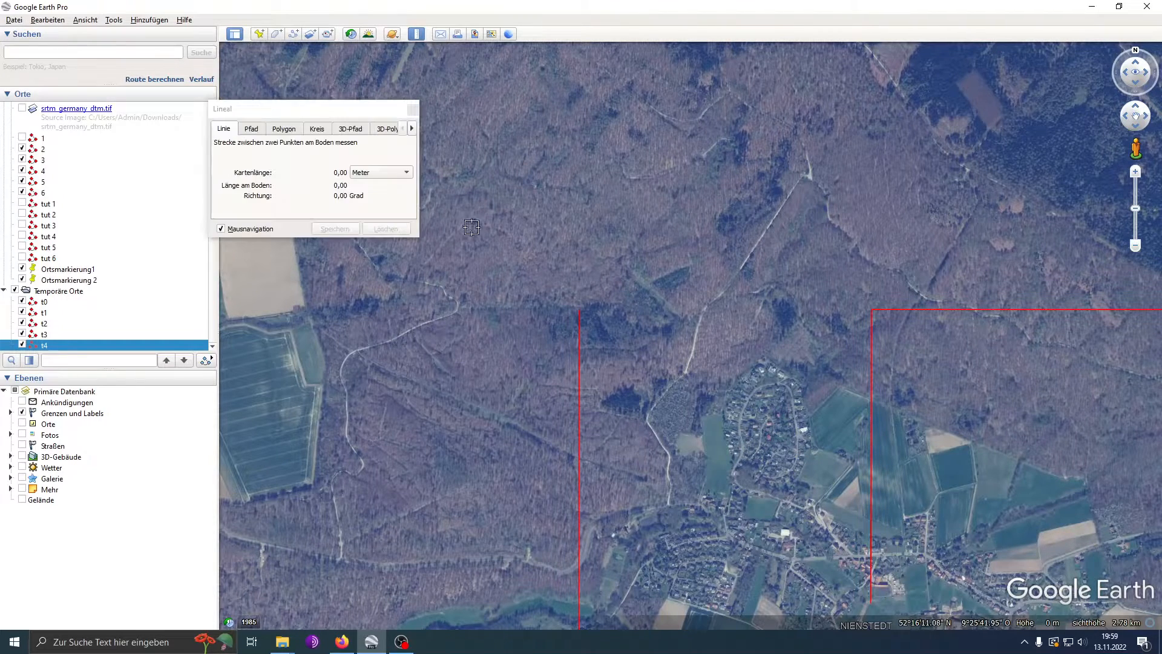
left_click(579, 309)
key("Right")
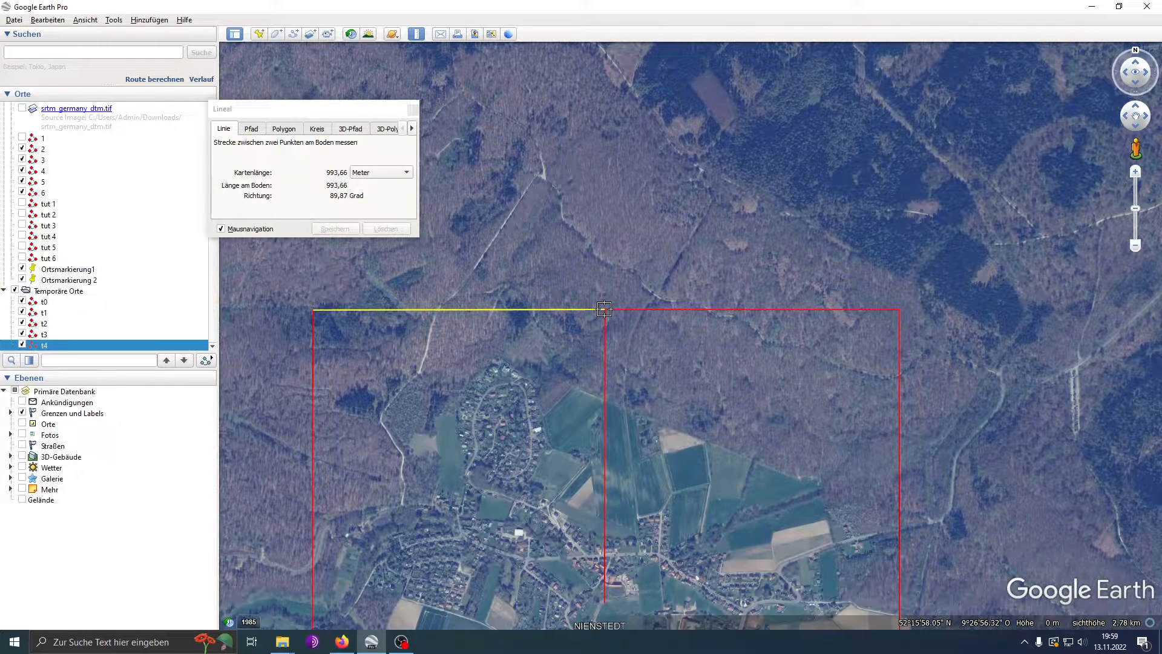
left_click(604, 309)
left_click(339, 230)
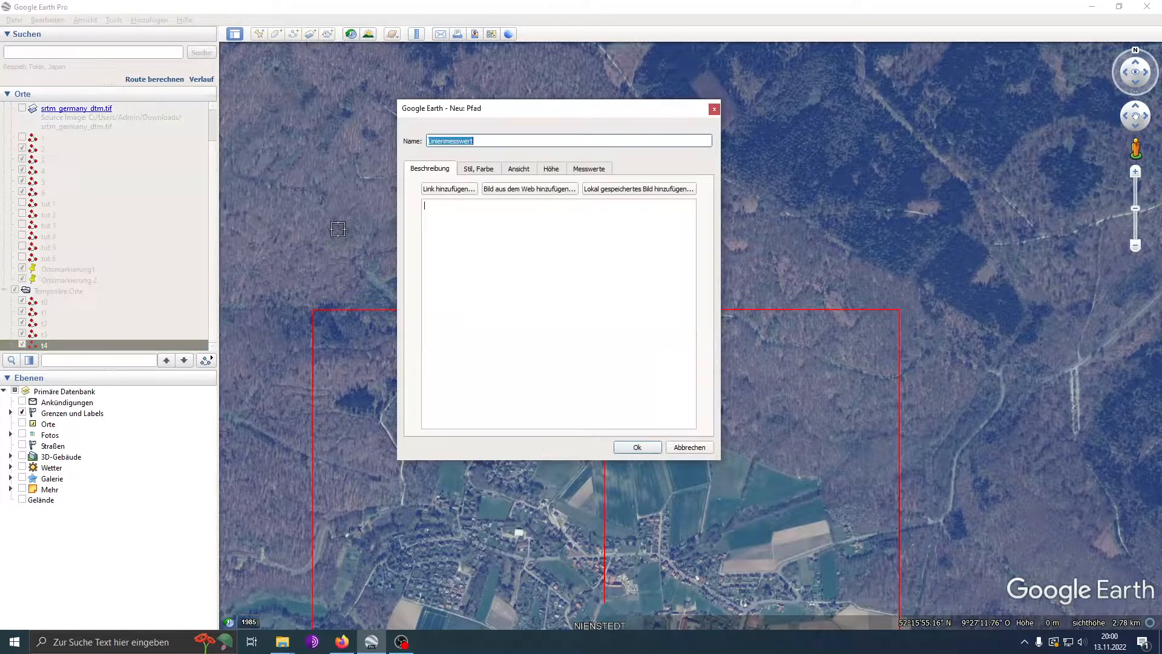
type("t5")
key("Return")
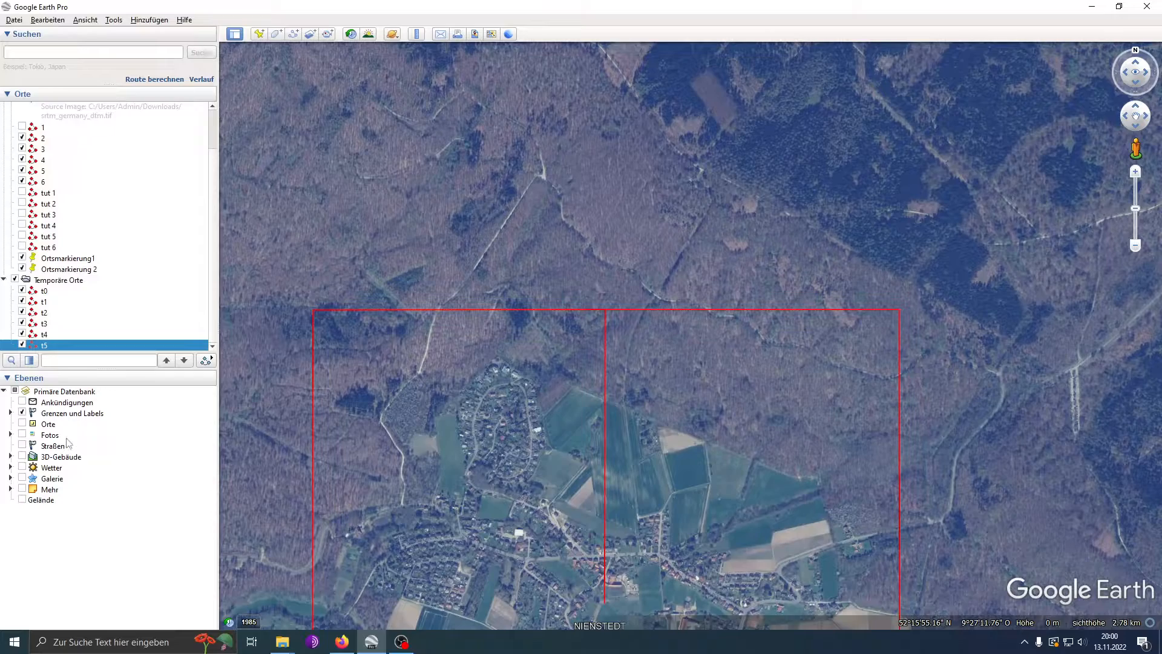
- Hide path t0 and examine the square outline around Nienstedt
left_click(22, 290)
scroll(574, 379, "down", 2)
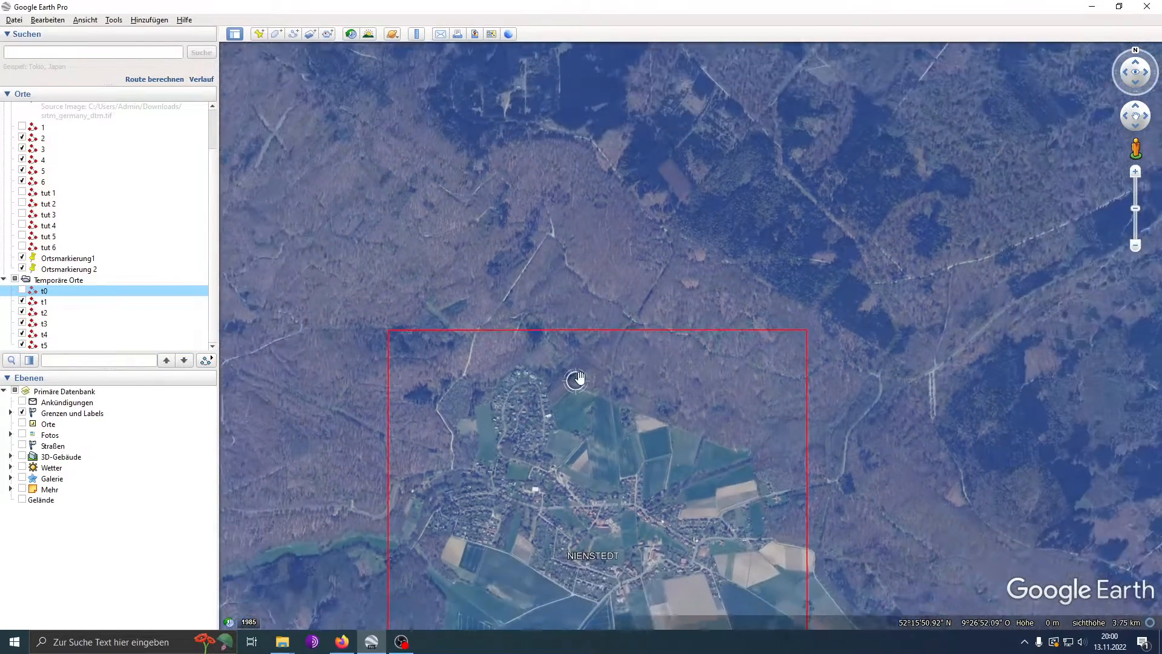
left_click_drag(388, 377, 401, 237)
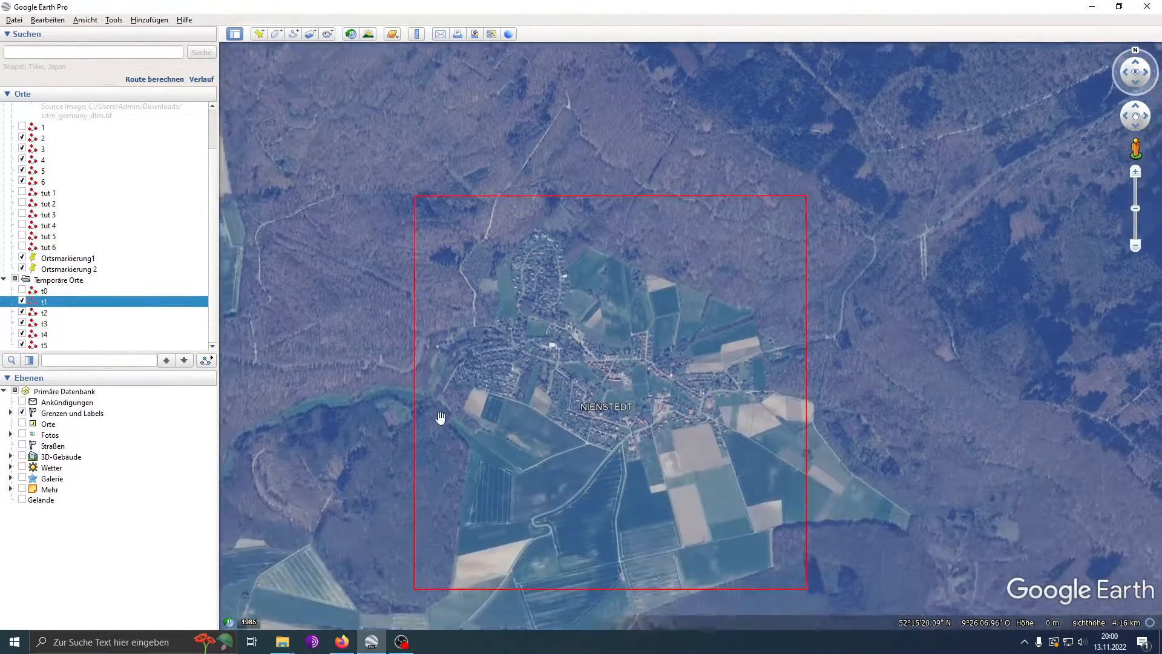
left_click_drag(441, 418, 502, 357)
scroll(515, 381, "up", 2)
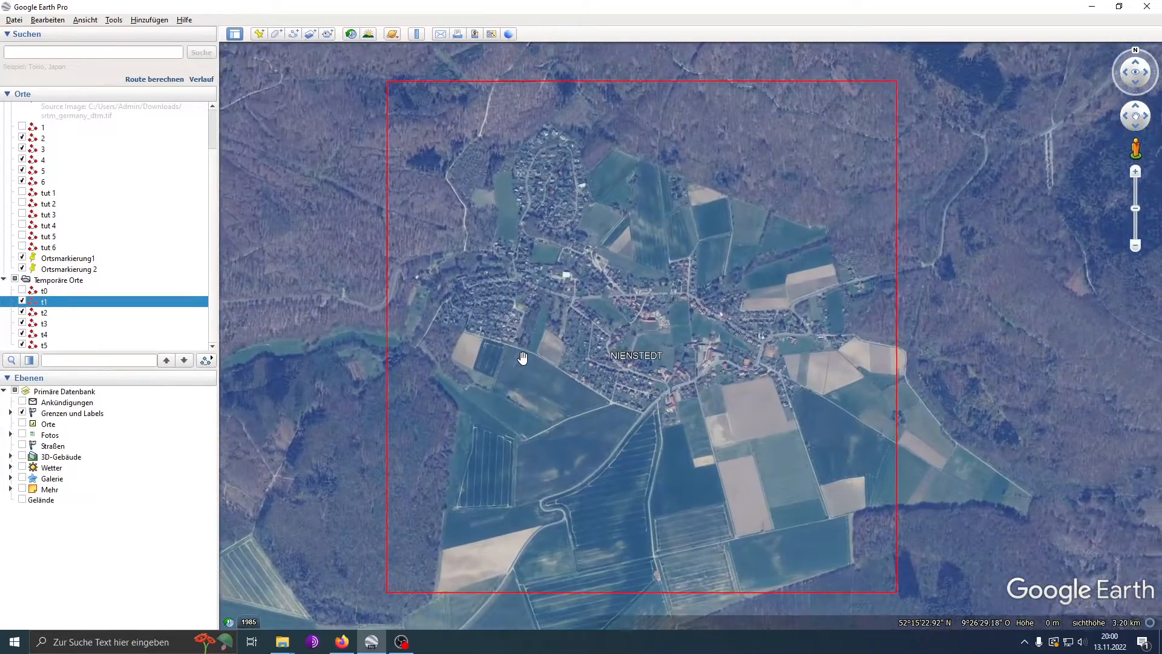
scroll(509, 242, "down", 2)
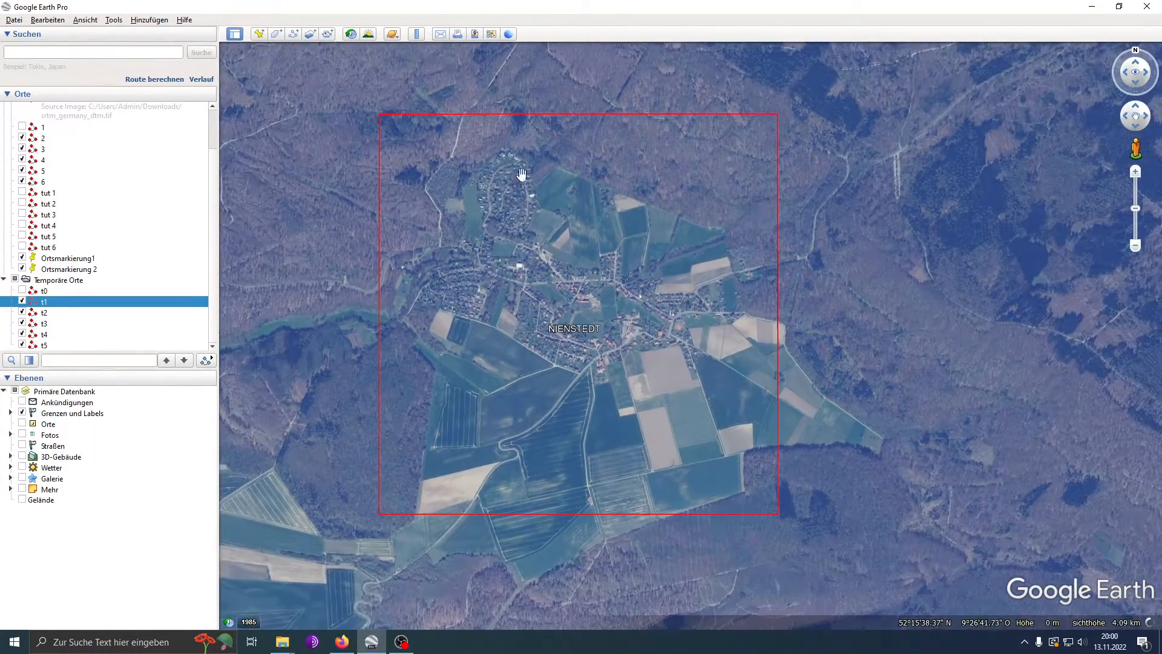
key("Left")
key("Right")
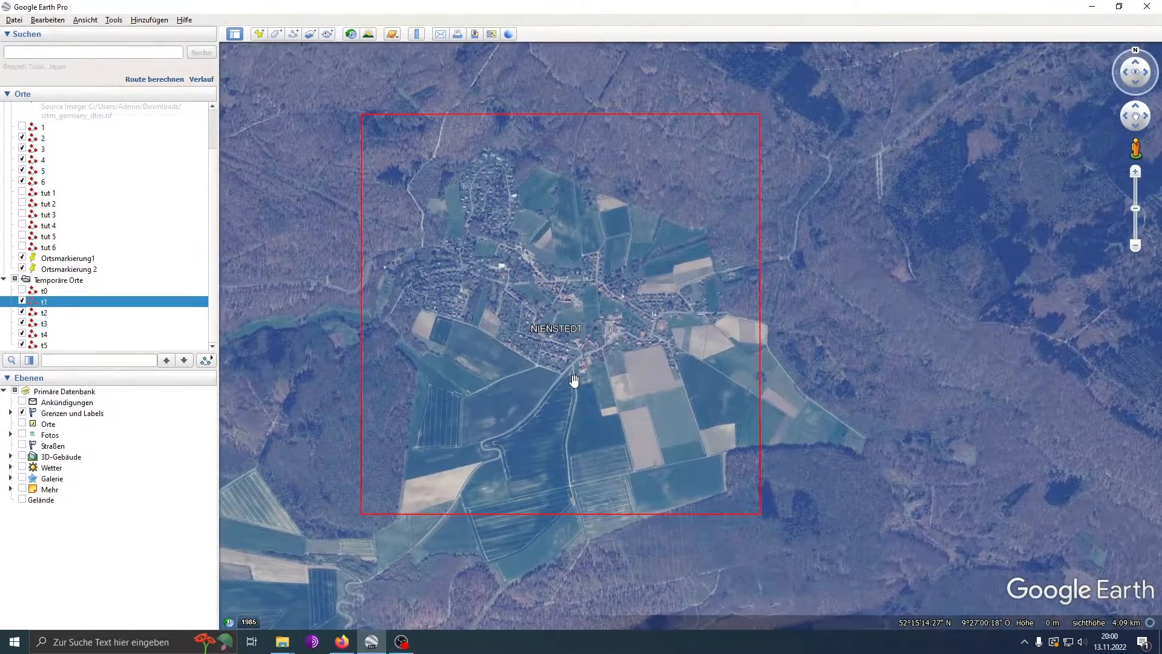
key("Left")
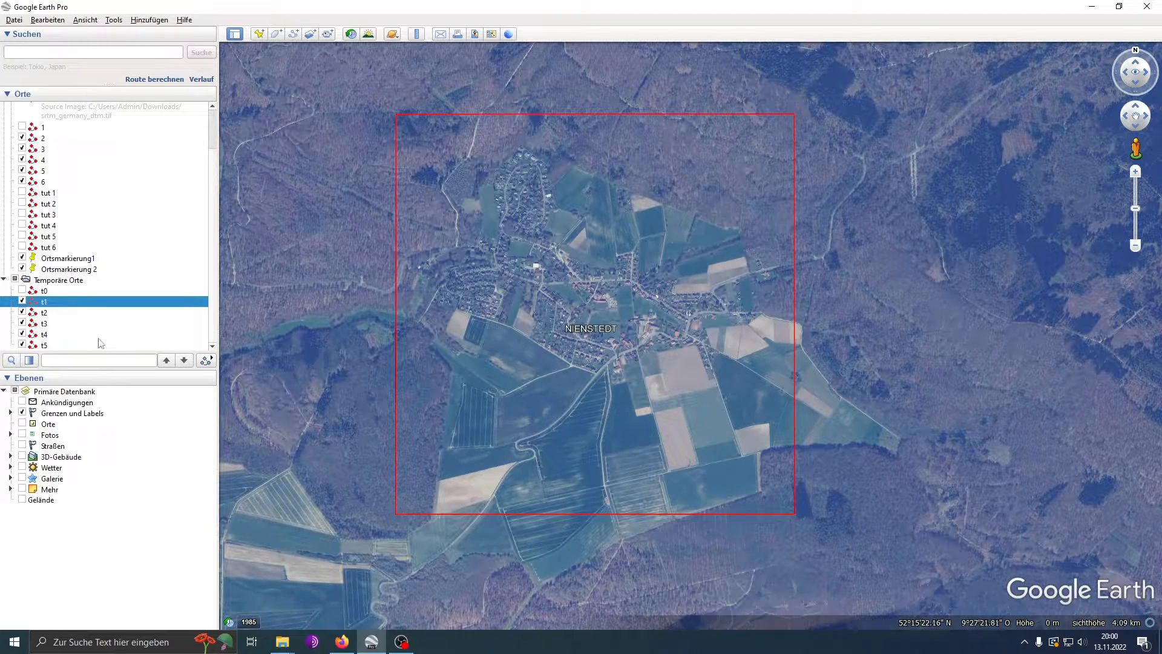
- Hide the temporary paths t1 to t5
left_click(22, 302)
left_click(21, 312)
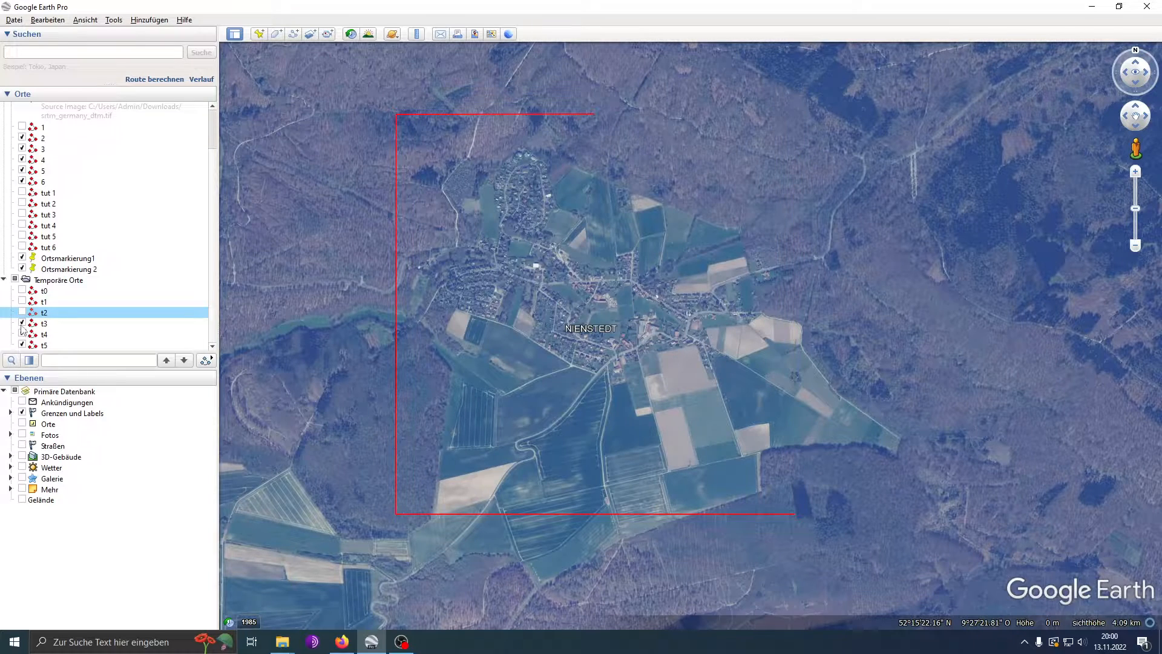
left_click(22, 323)
left_click(22, 345)
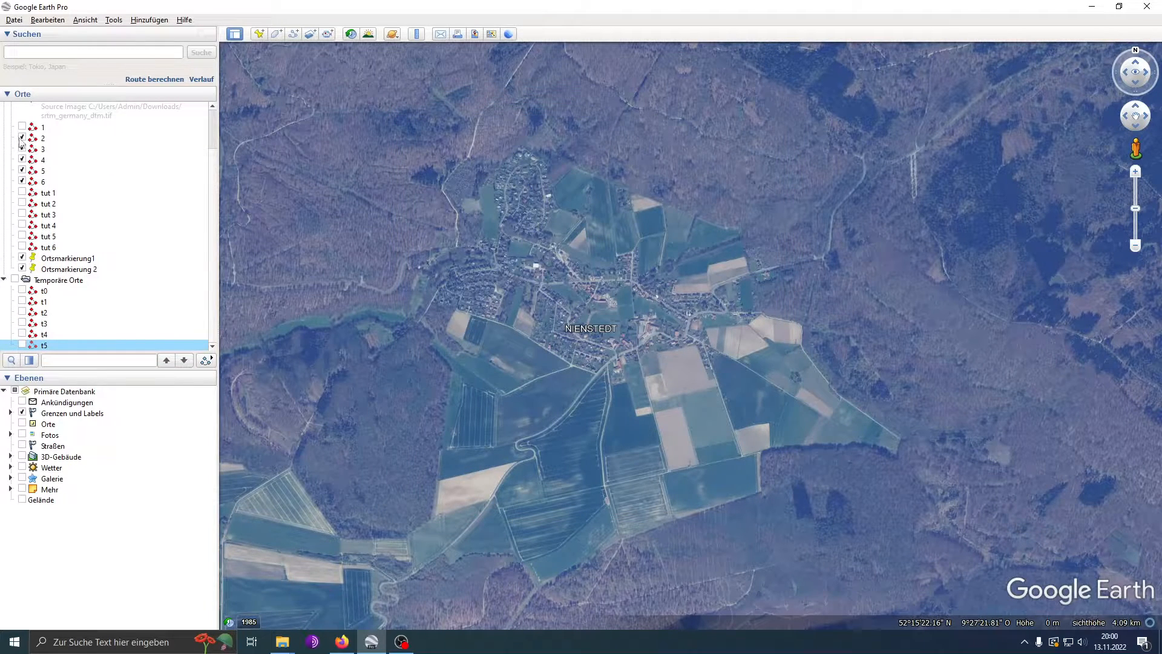
- Show the saved paths tut 1 to tut 6 around Nienstedt
left_click(23, 192)
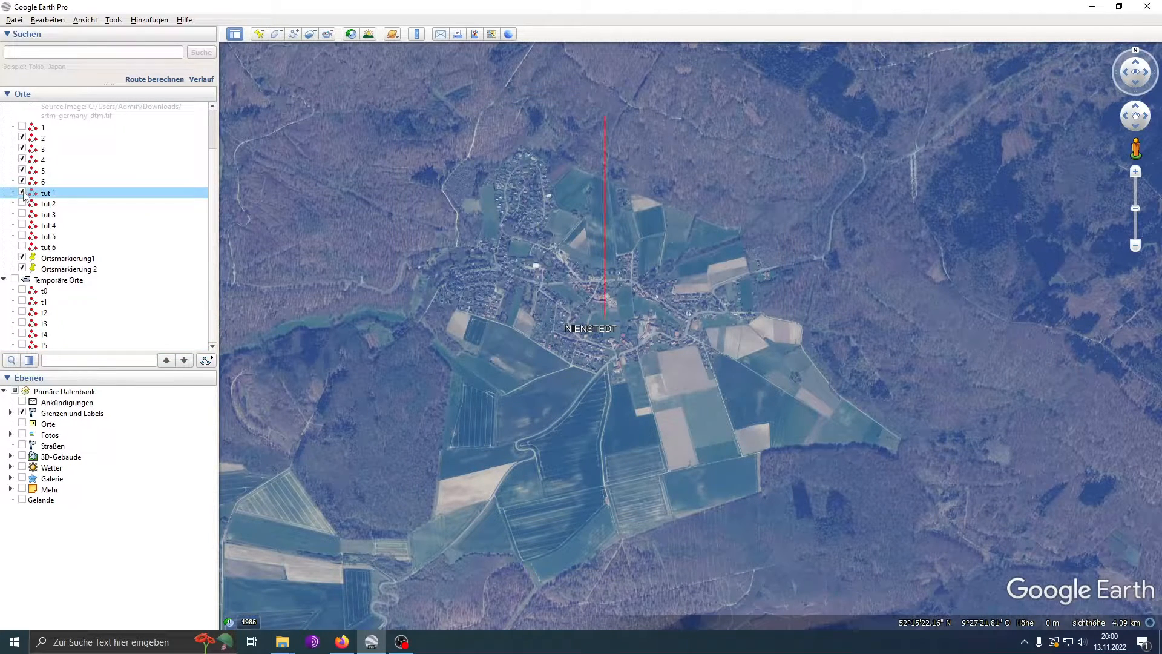
left_click(23, 204)
left_click(23, 215)
left_click(22, 225)
left_click(22, 236)
left_click(22, 247)
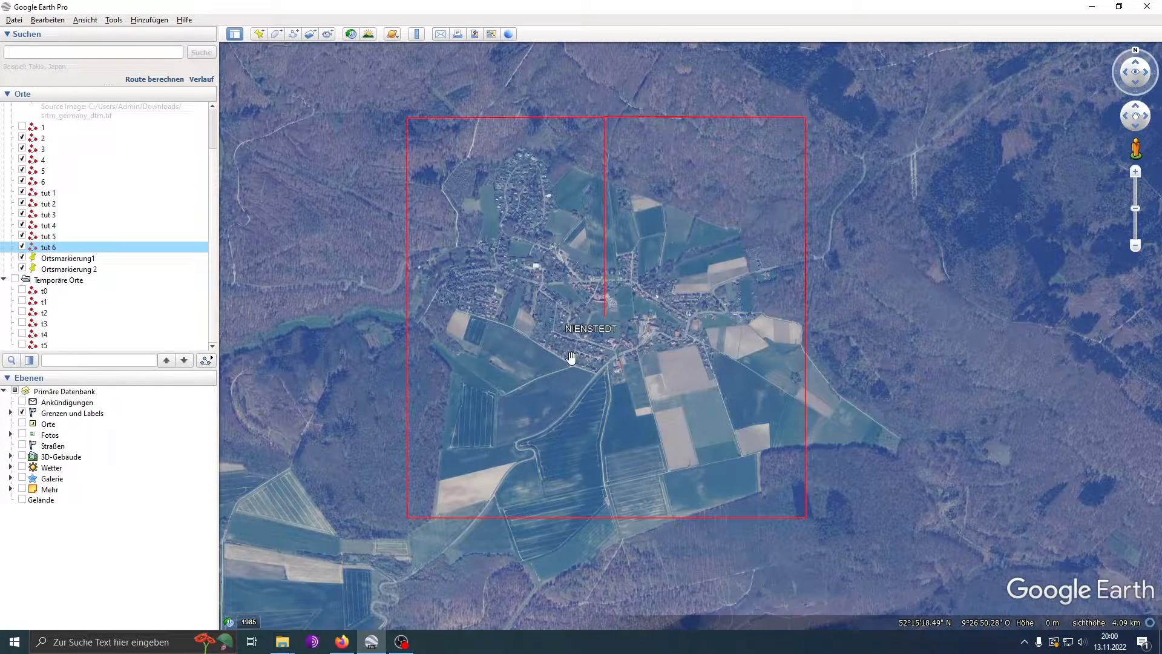
- Hide path tut 1 and inspect the south-eastern corner and full extent of the tut square outline
left_click(25, 194)
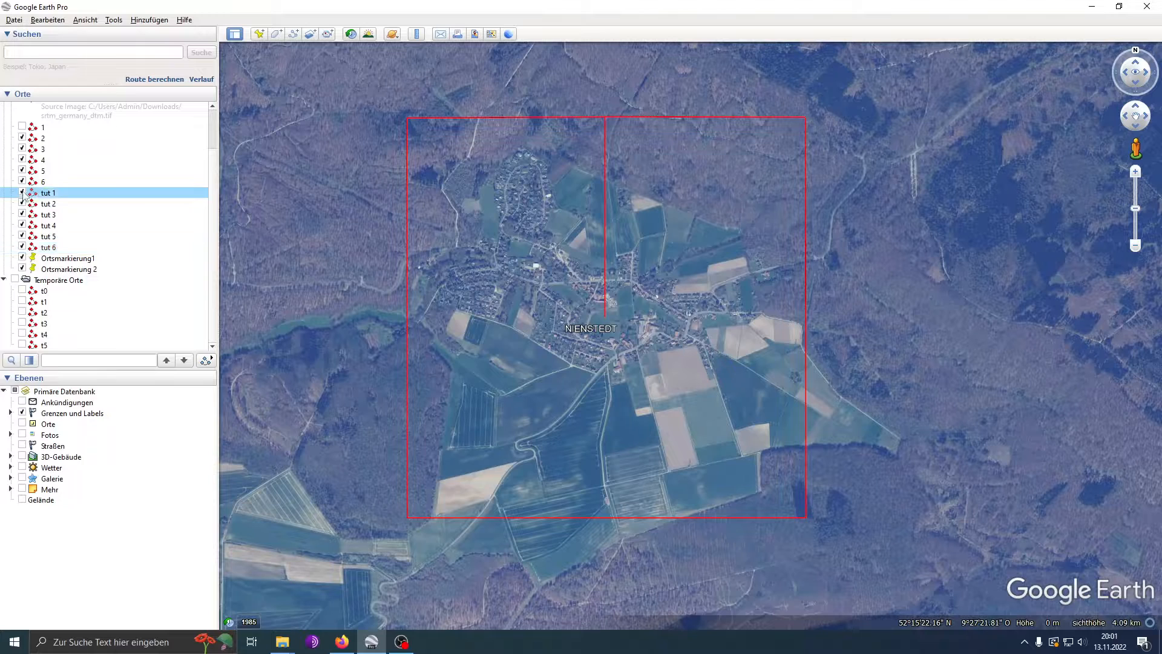
left_click(22, 192)
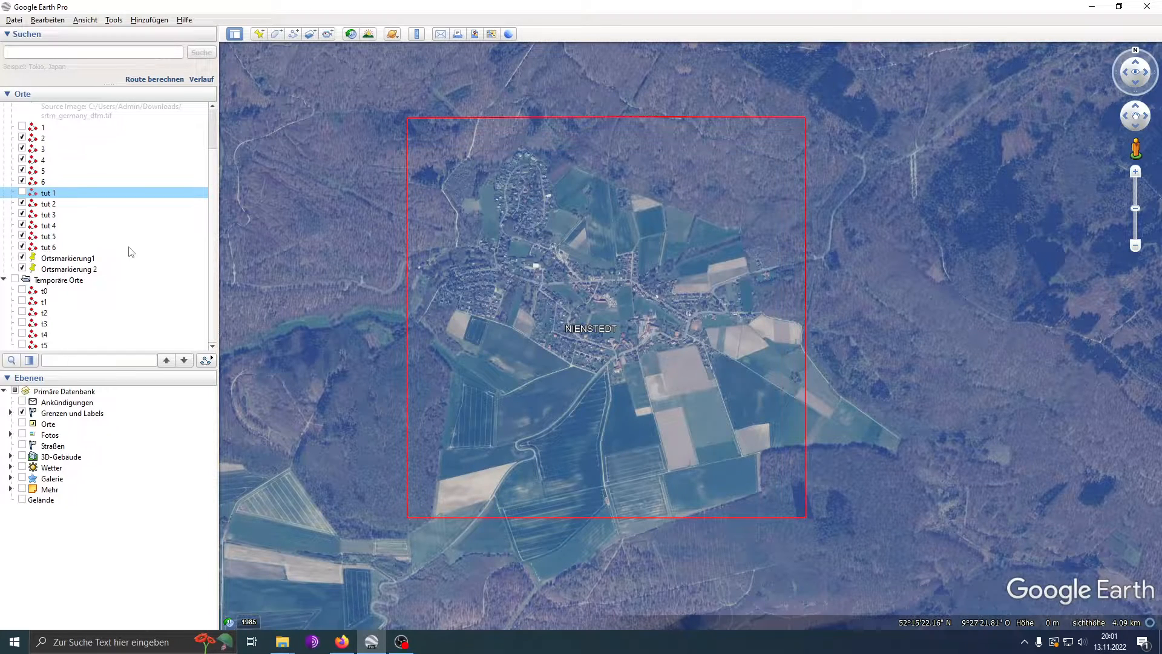
left_click_drag(588, 334, 611, 330)
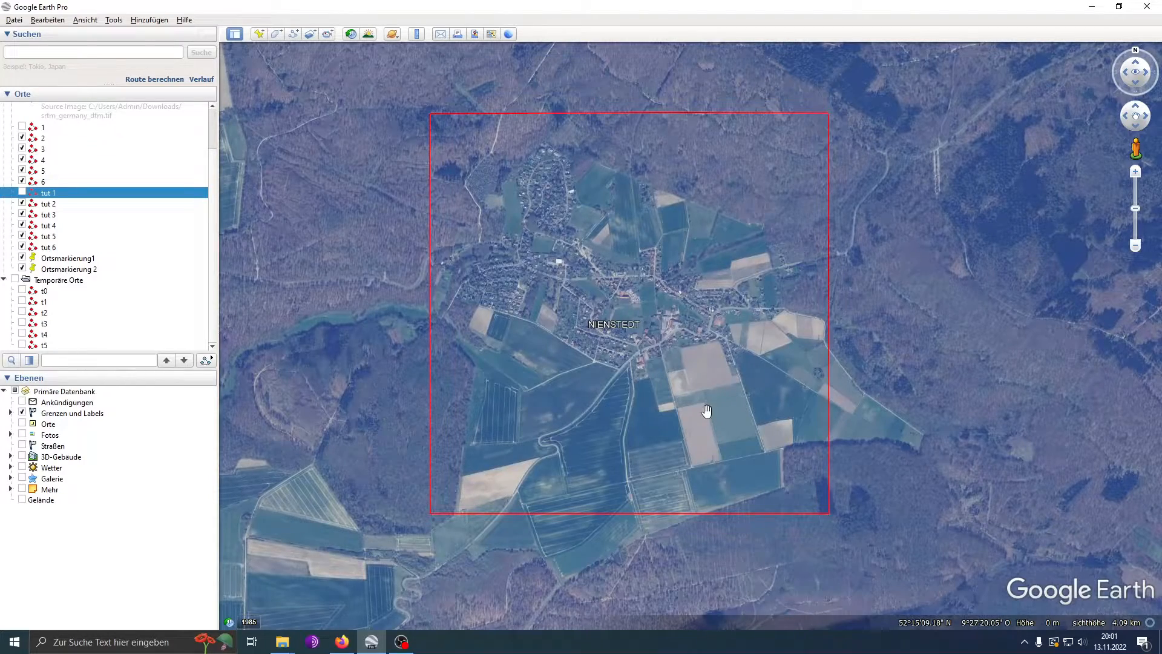
scroll(766, 512, "down", 3)
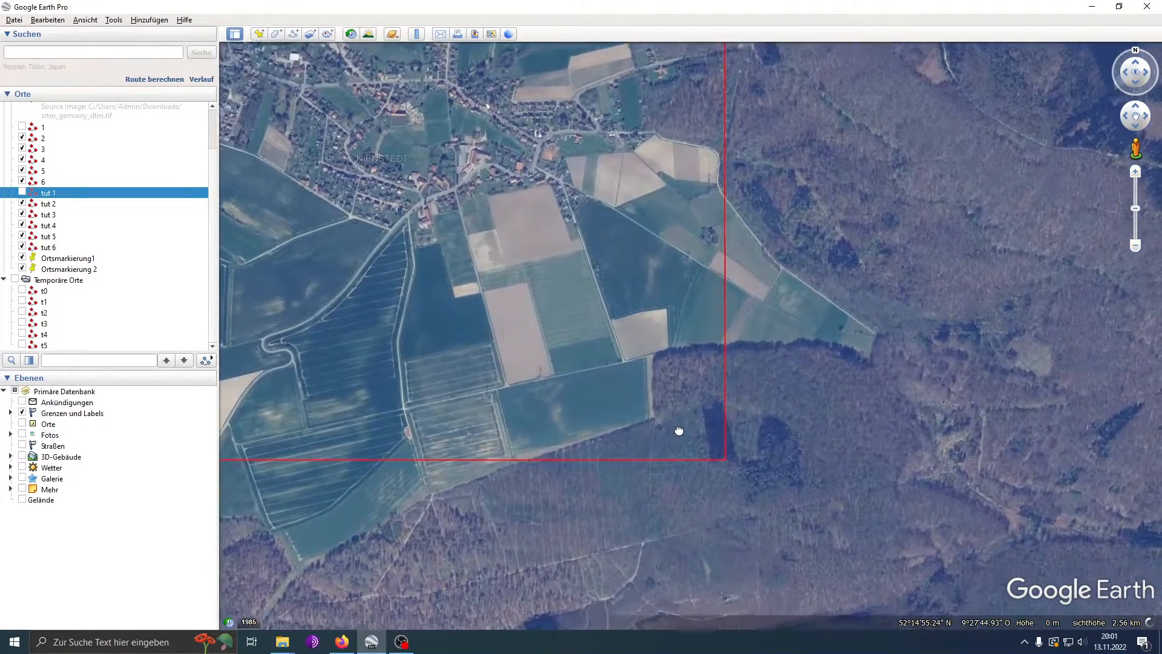
left_click_drag(679, 430, 610, 366)
scroll(663, 405, "up", 2)
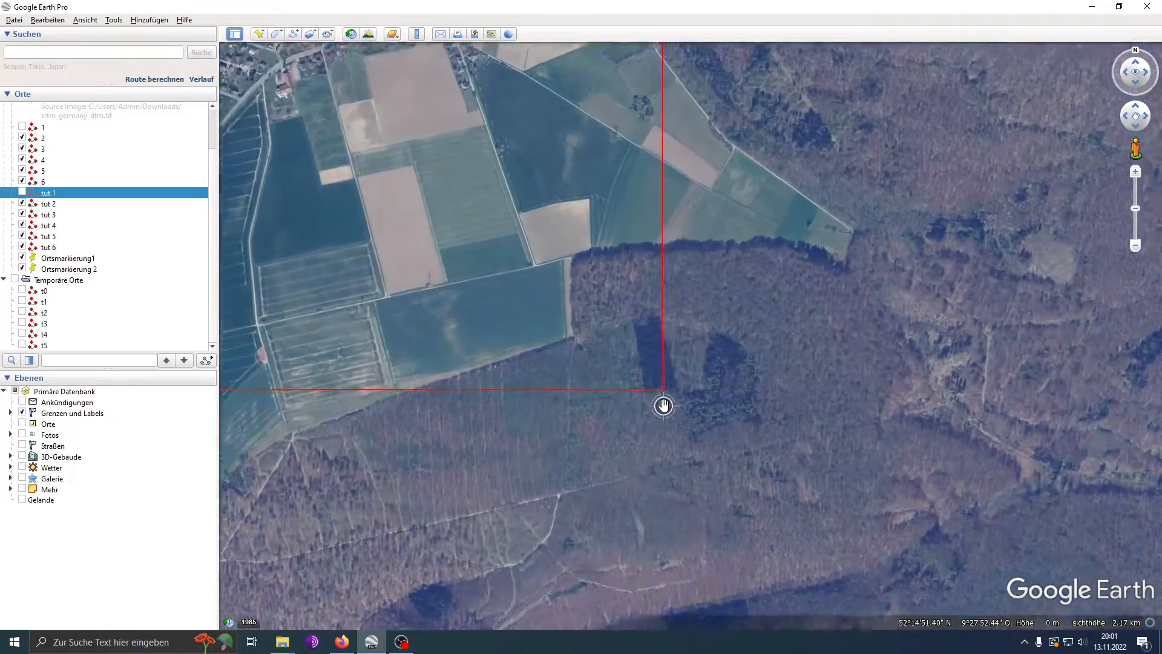
scroll(663, 405, "up", 5)
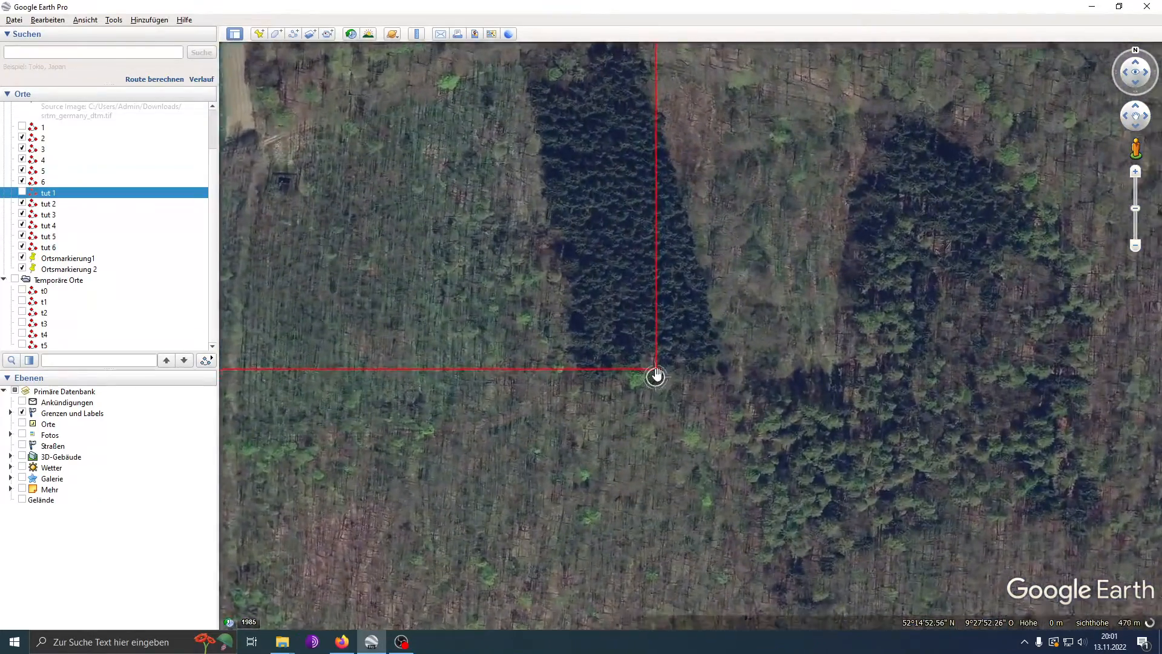
scroll(656, 376, "up", 2)
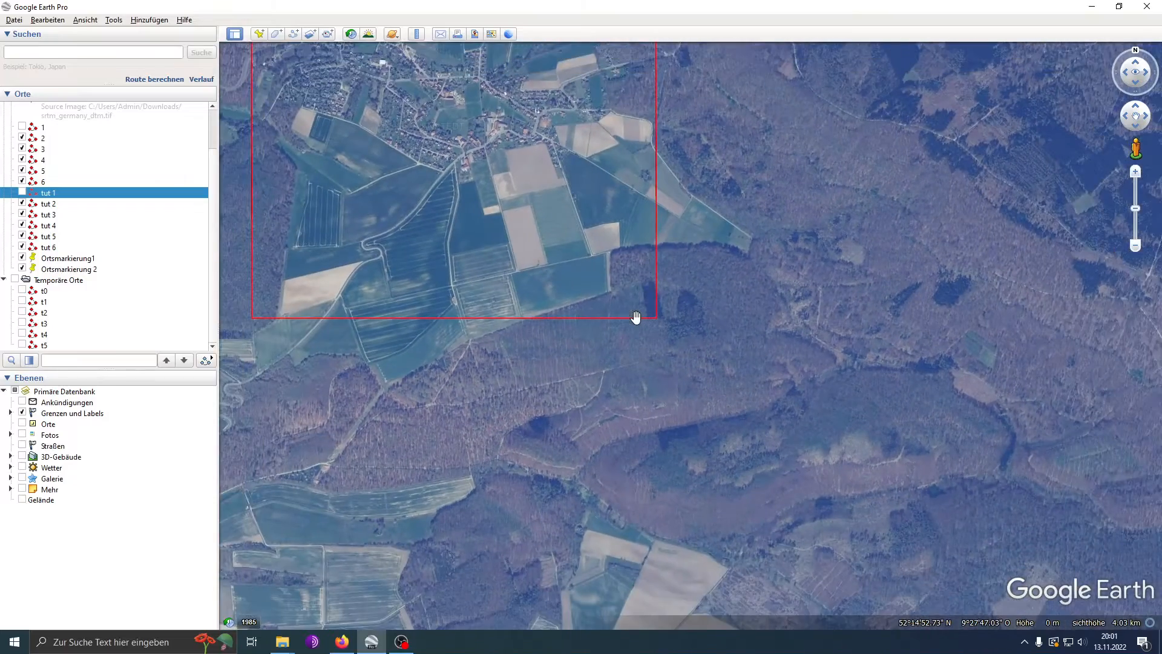
key("Down")
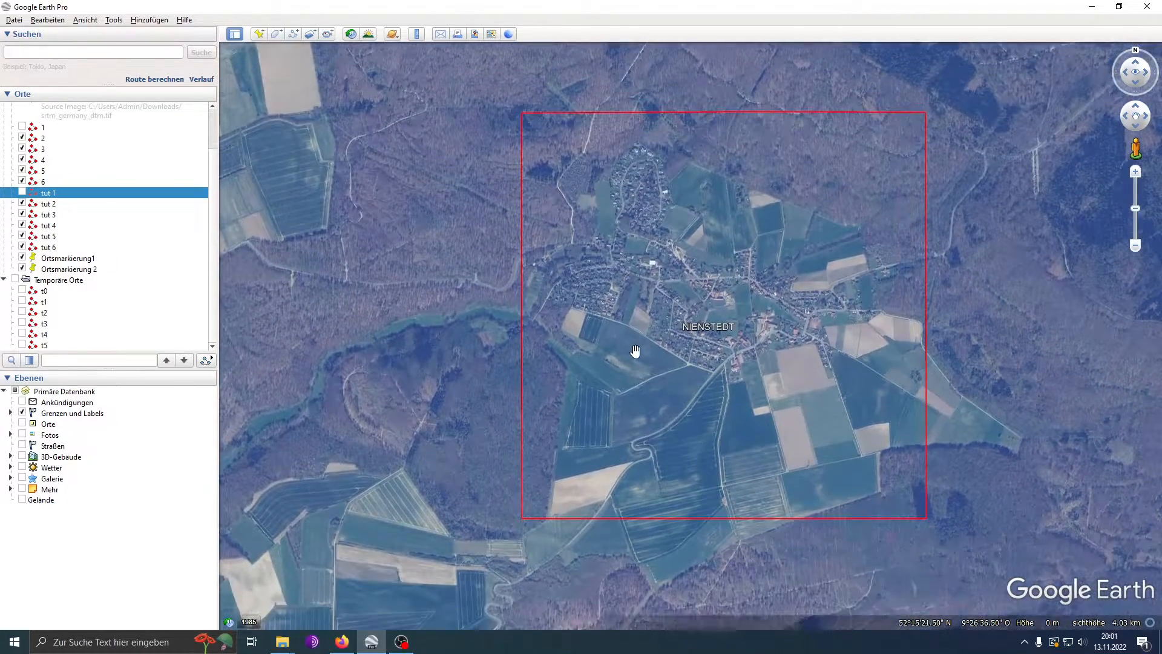
- Examine the whole red square outline around Nienstedt and the terrain surrounding it
key("Right")
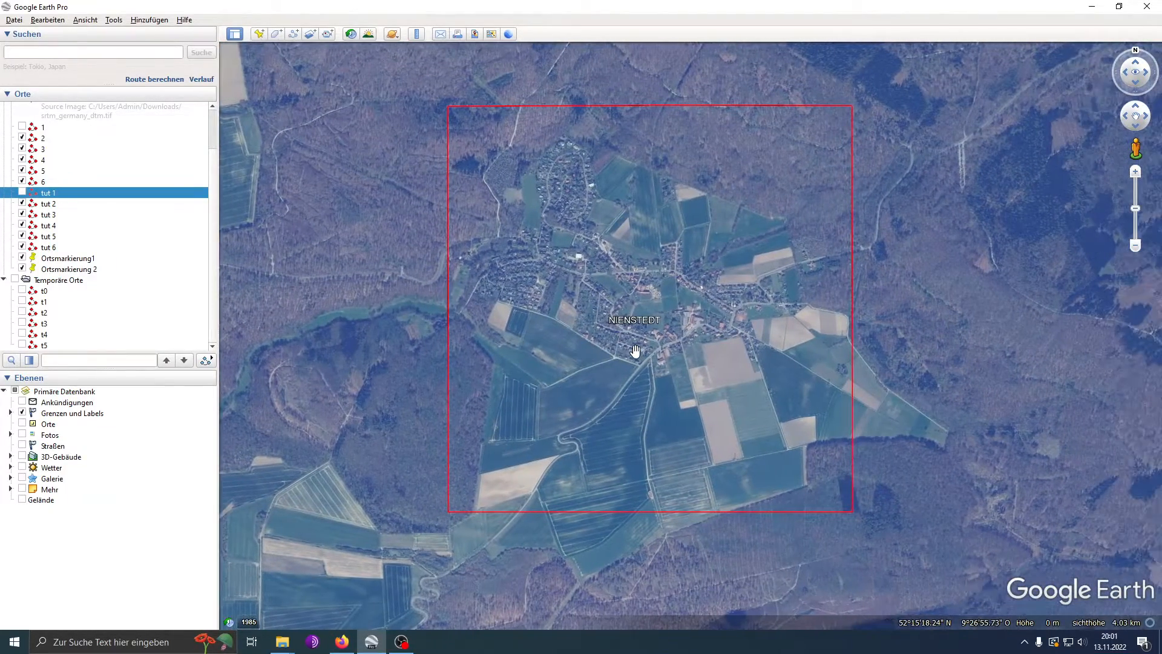
key("Right")
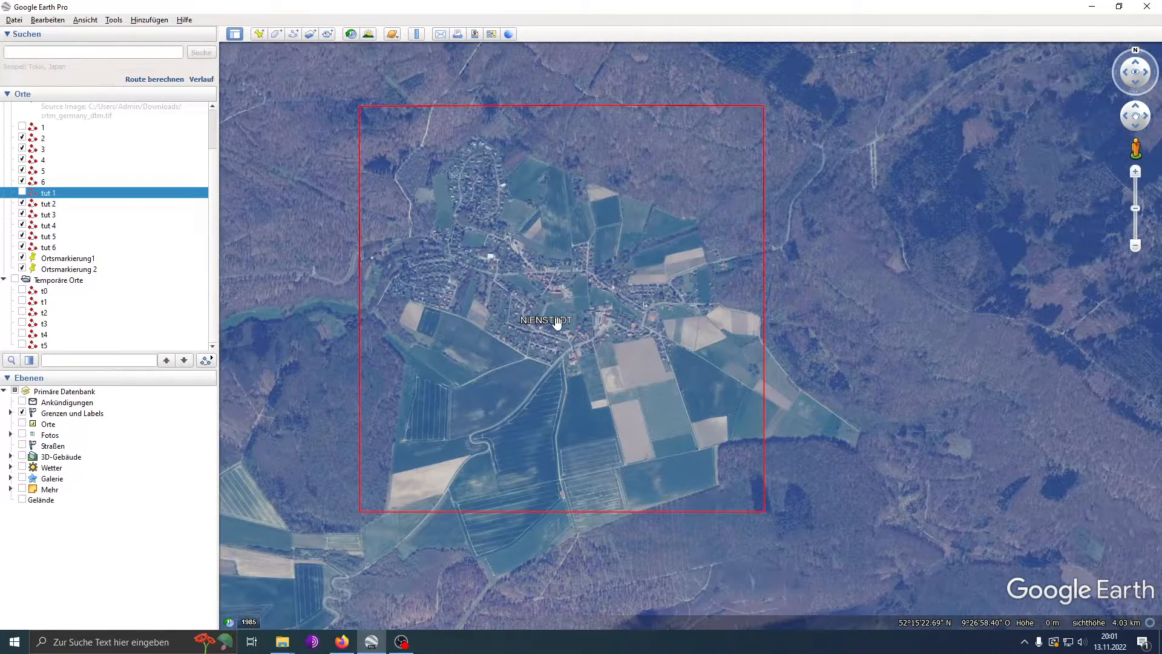
key("Left")
key("Left")
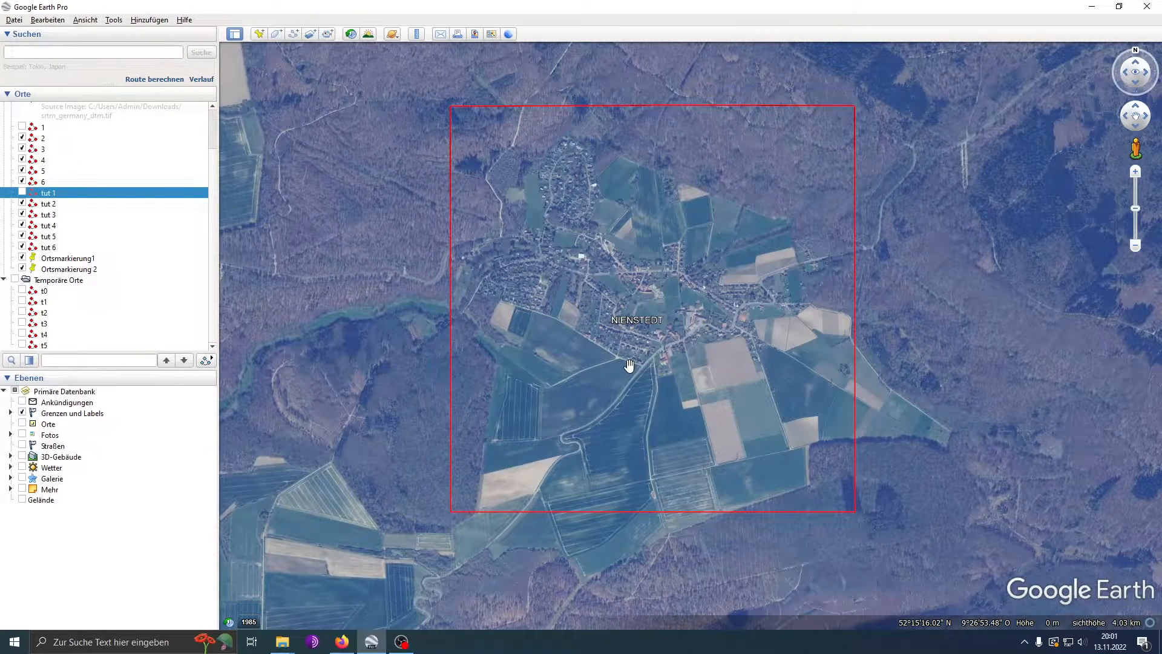
scroll(597, 422, "up", 3)
key("Up")
key("Up")
key("Right")
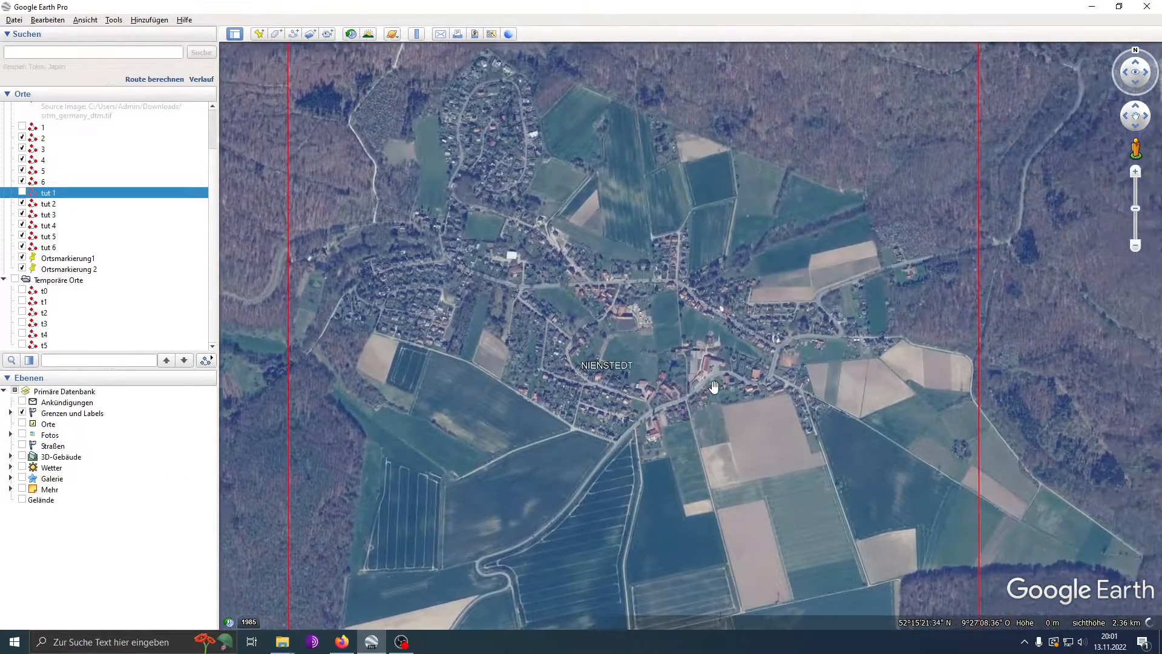
scroll(714, 386, "down", 3)
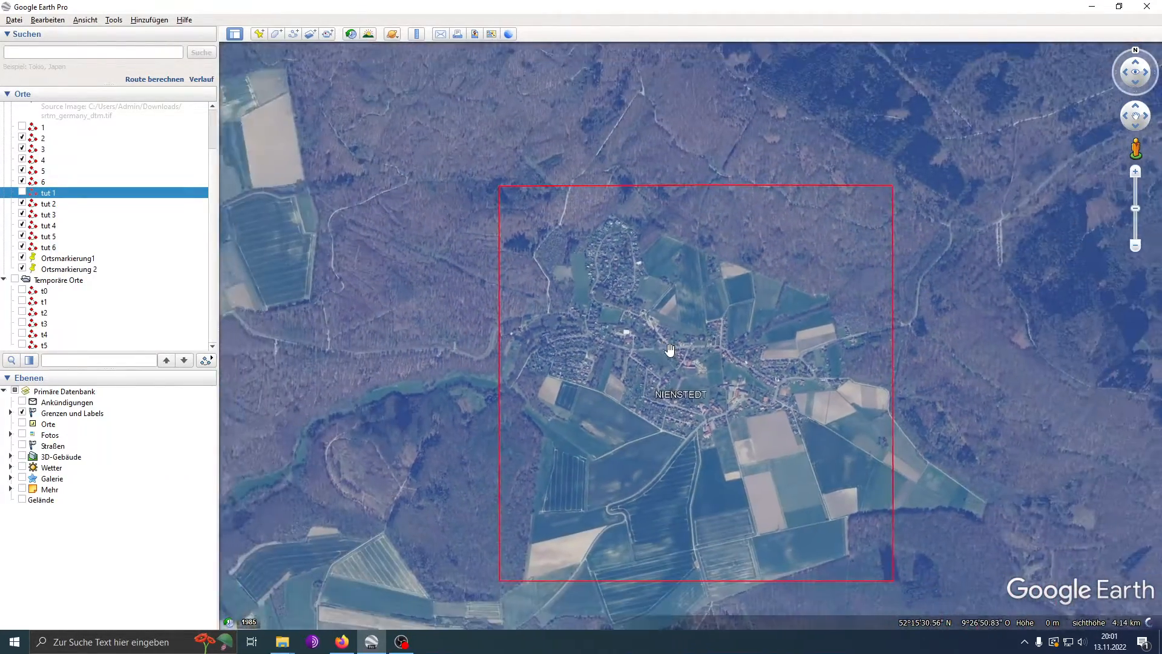
left_click_drag(670, 350, 643, 339)
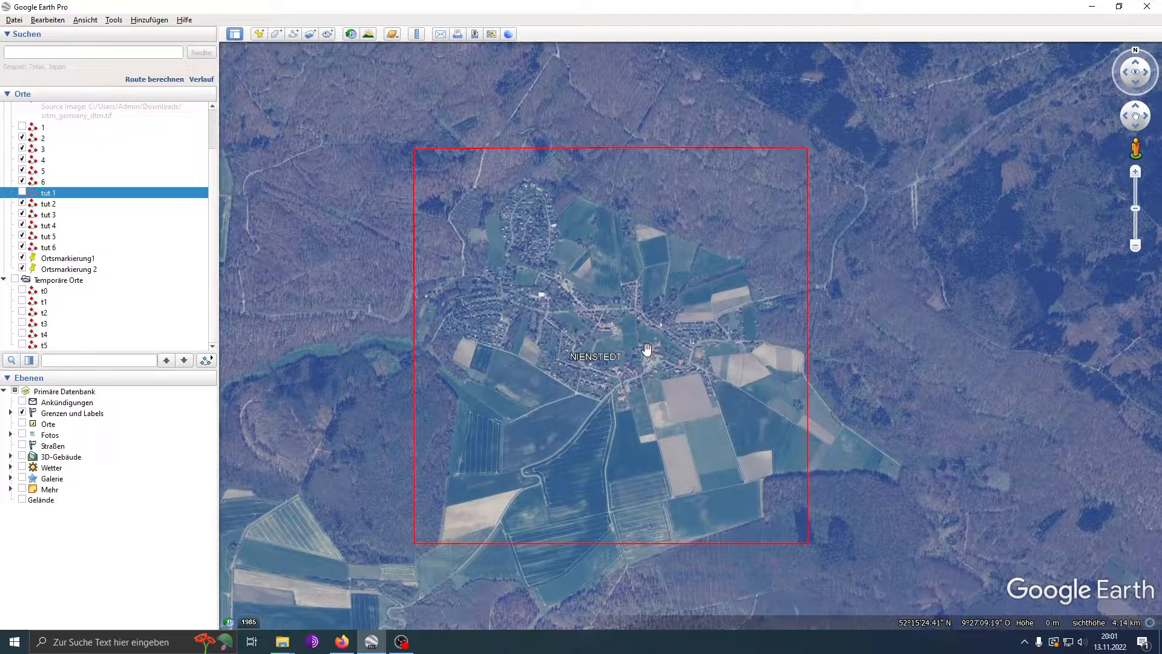
key("Left")
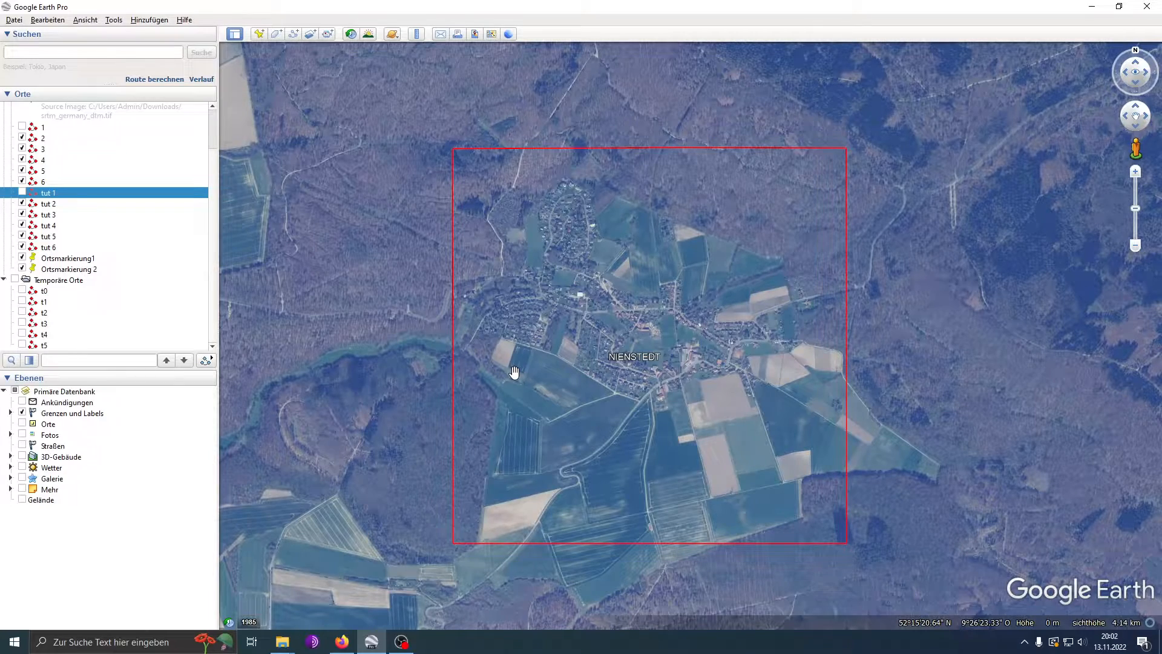
- Set up a map image export framing the whole square, with title and description, legend and compass turned off
scroll(629, 345, "up", 2)
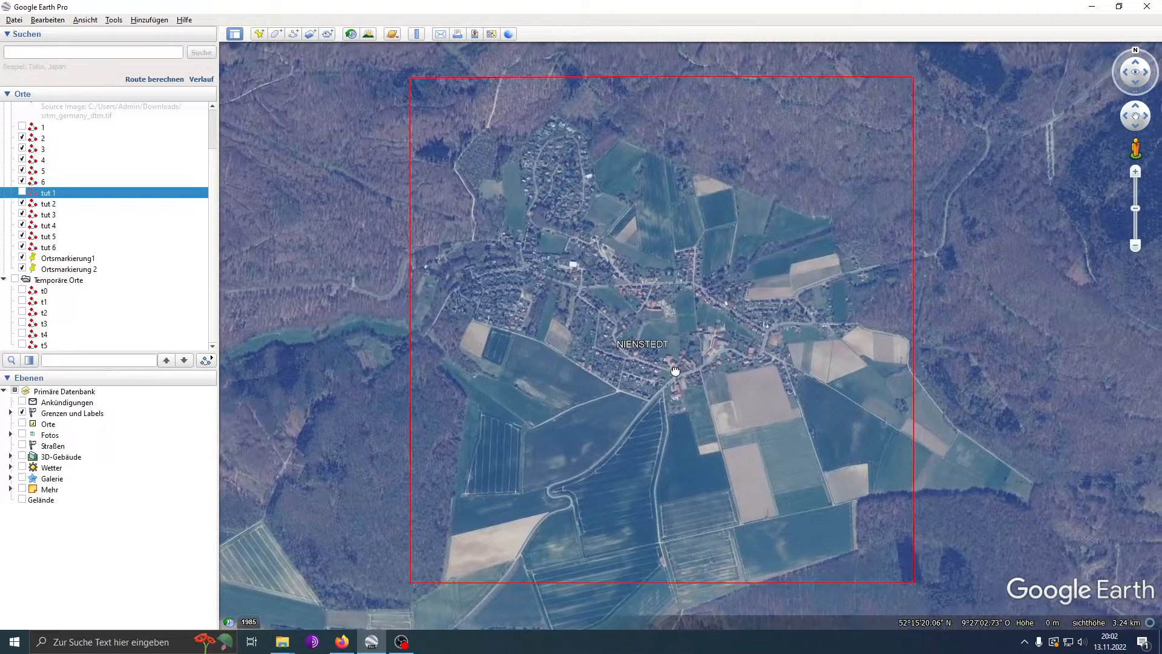
left_click(476, 34)
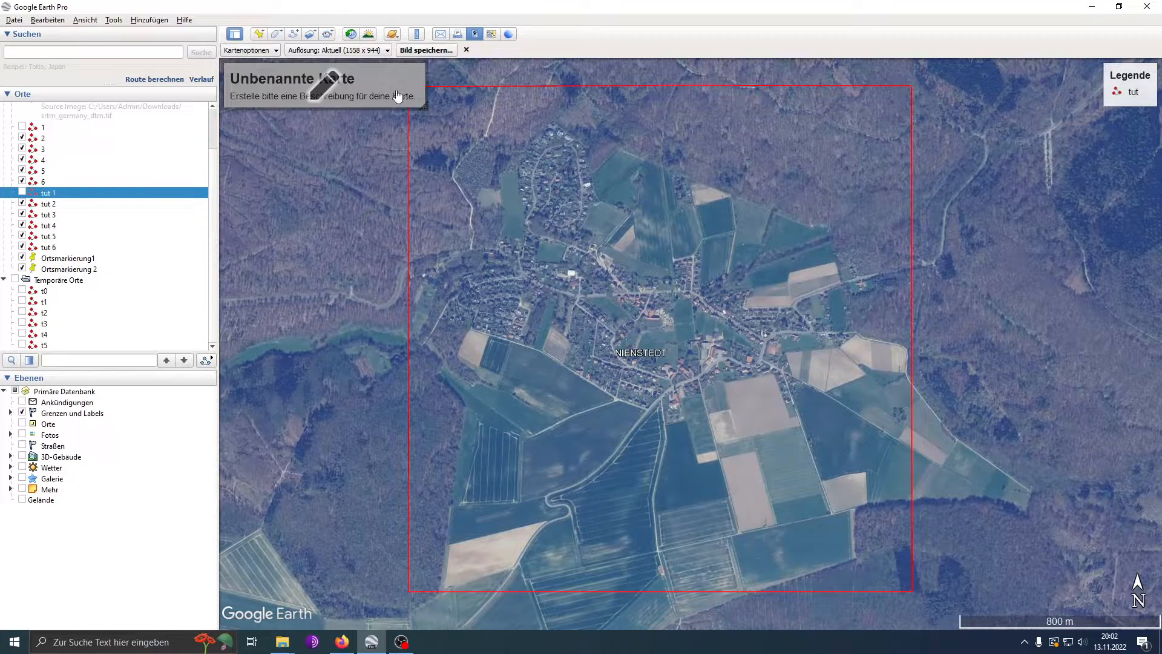
left_click(380, 98)
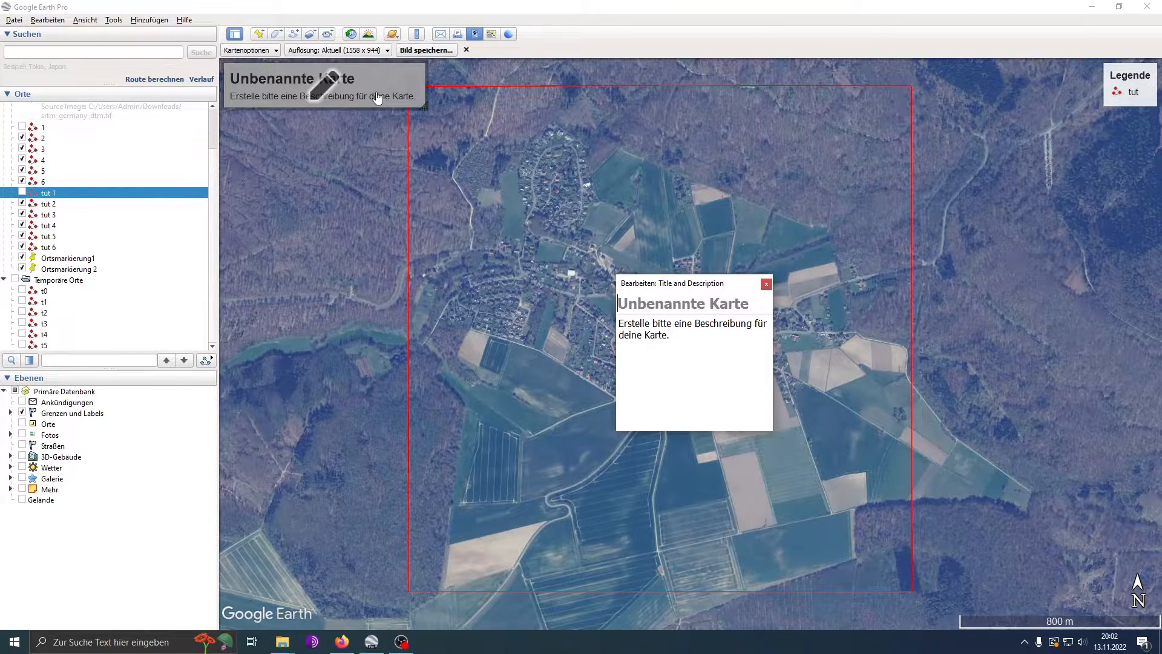
left_click(739, 284)
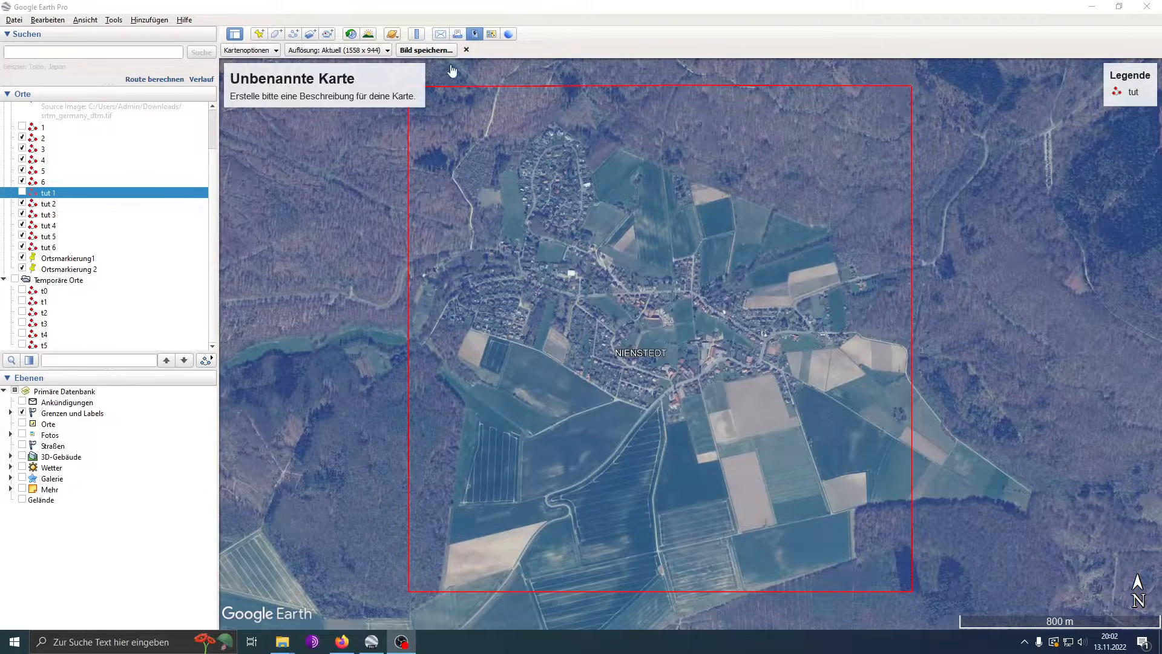
left_click(248, 50)
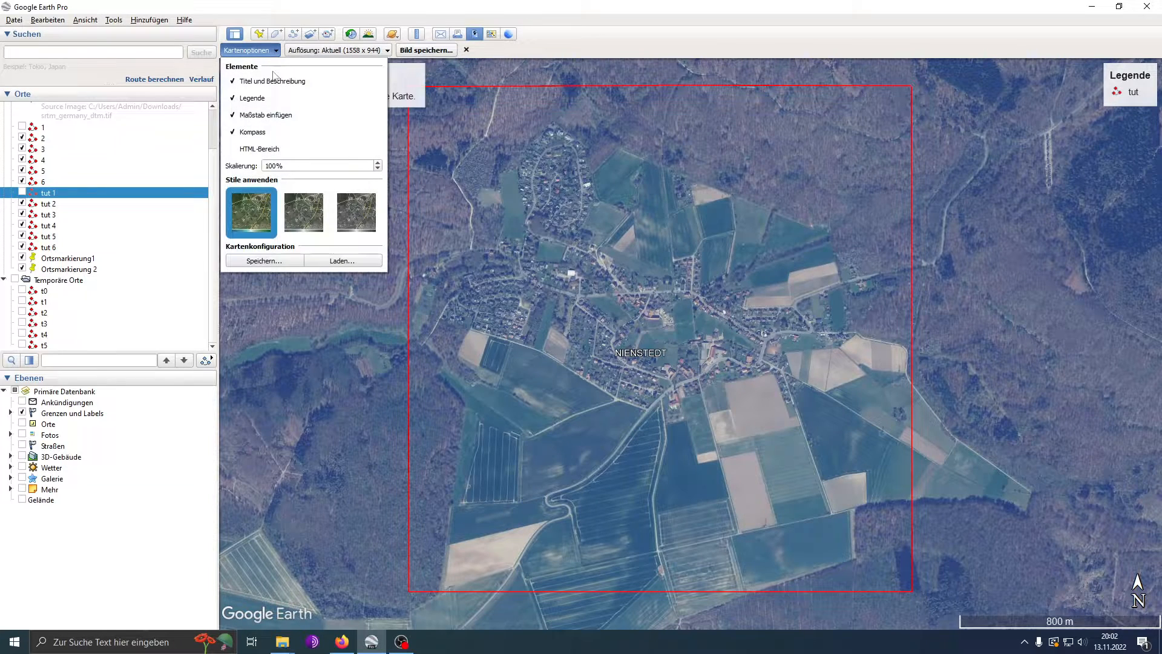
left_click(234, 84)
left_click(233, 99)
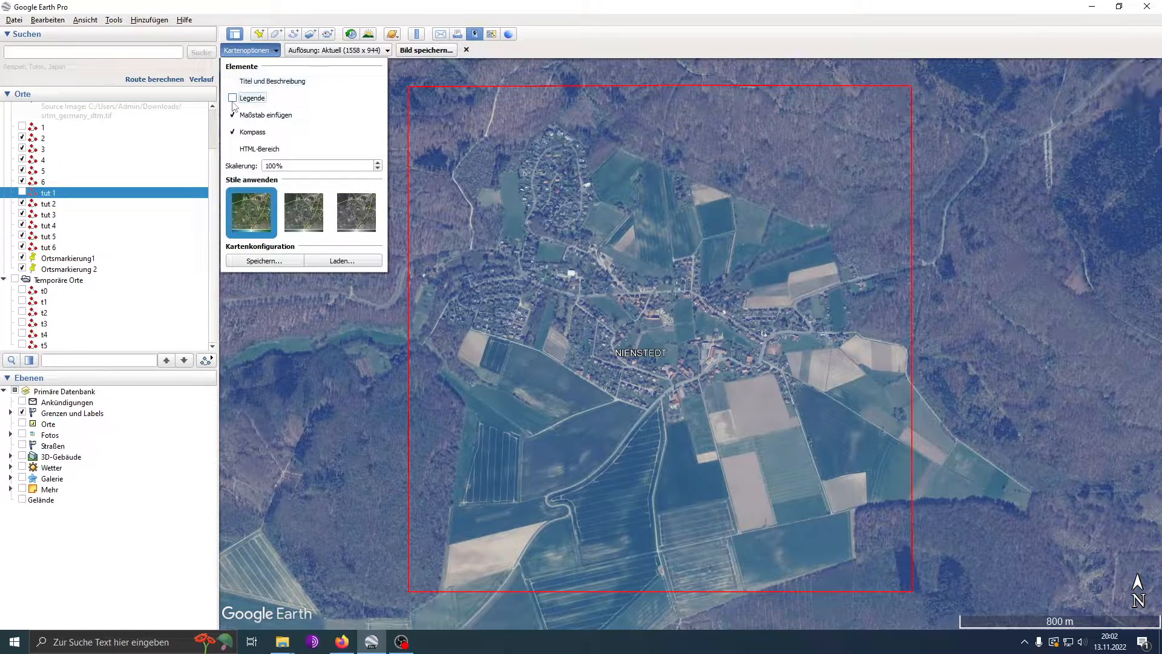
left_click(233, 133)
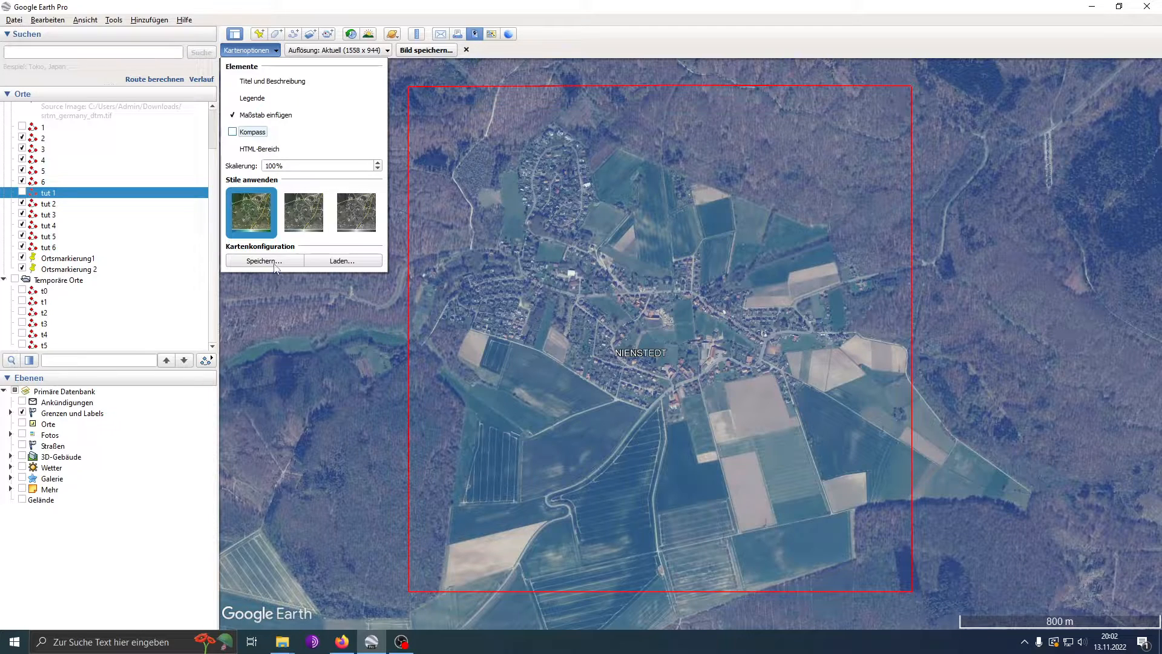
left_click(265, 51)
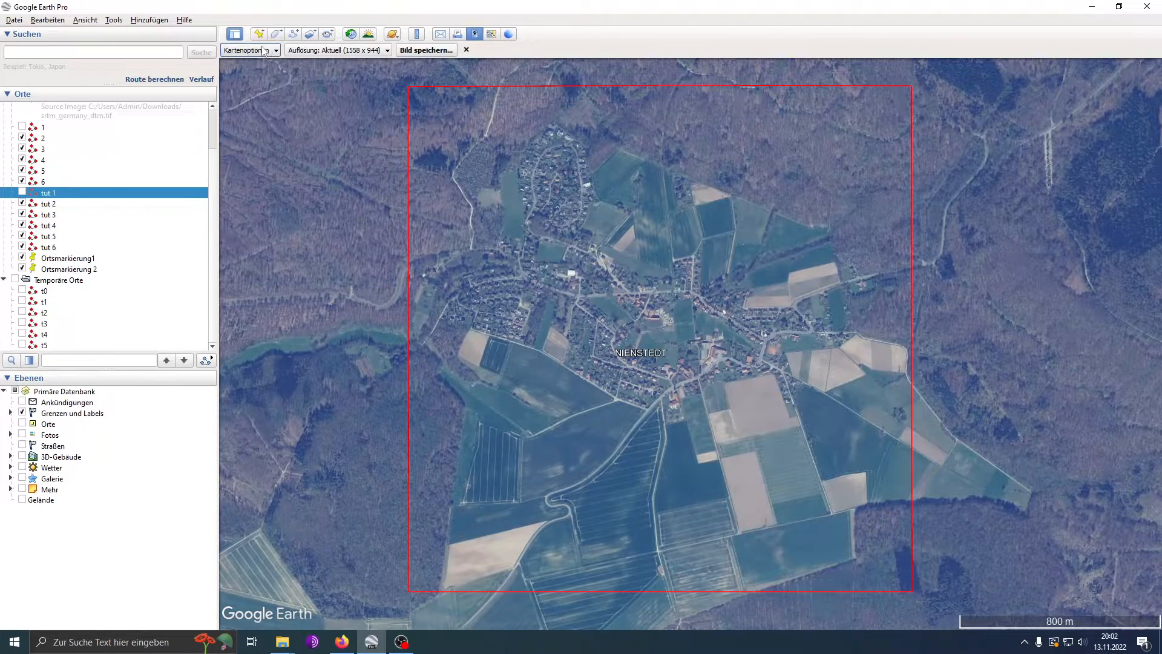
- Save the map image at highest quality (8192 x 4963) as a JPEG named Picture in the desktop folder tut
left_click(364, 54)
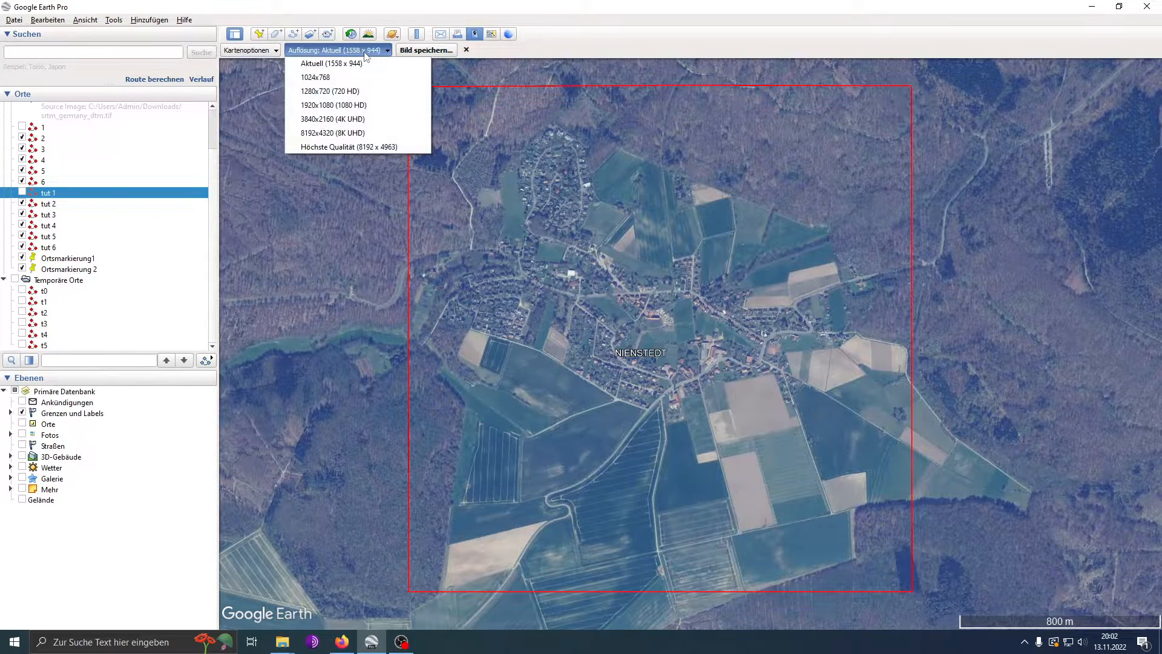
left_click(371, 150)
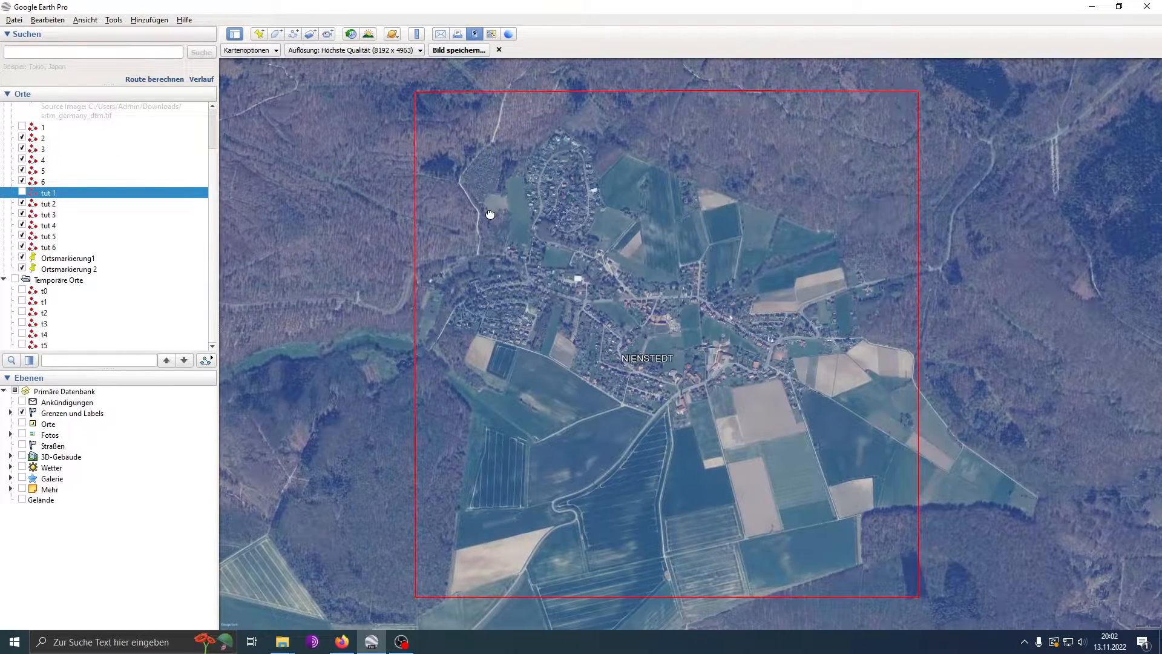
left_click(455, 51)
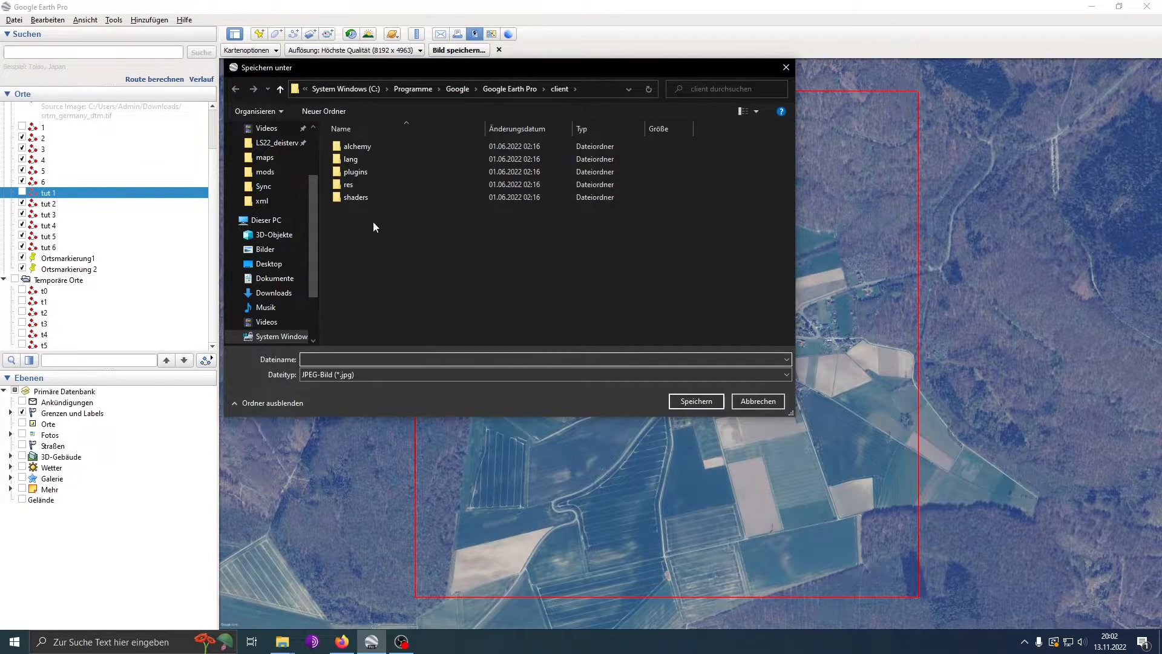
scroll(286, 278, "down", 1)
scroll(286, 277, "up", 3)
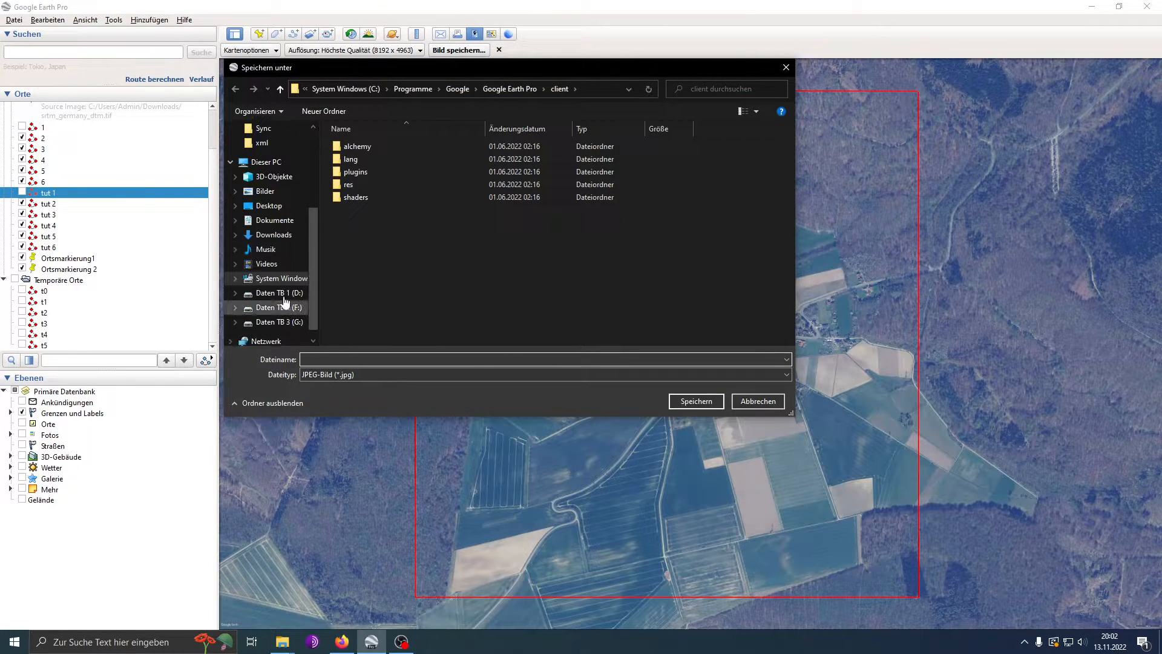
left_click(276, 156)
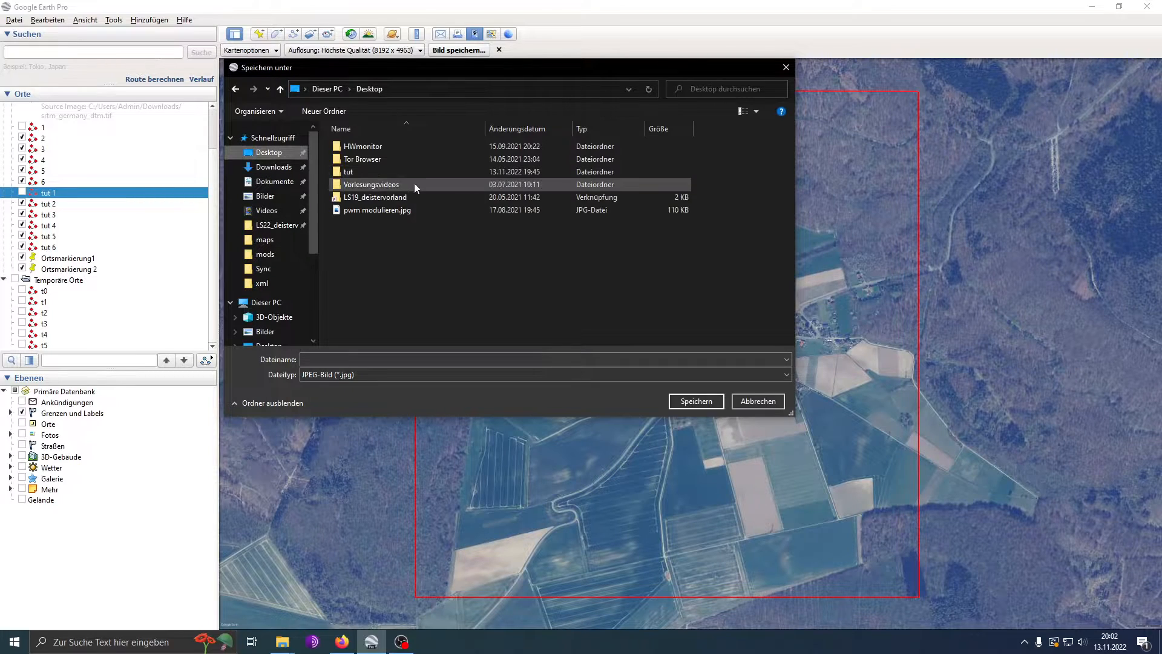
double_click(364, 175)
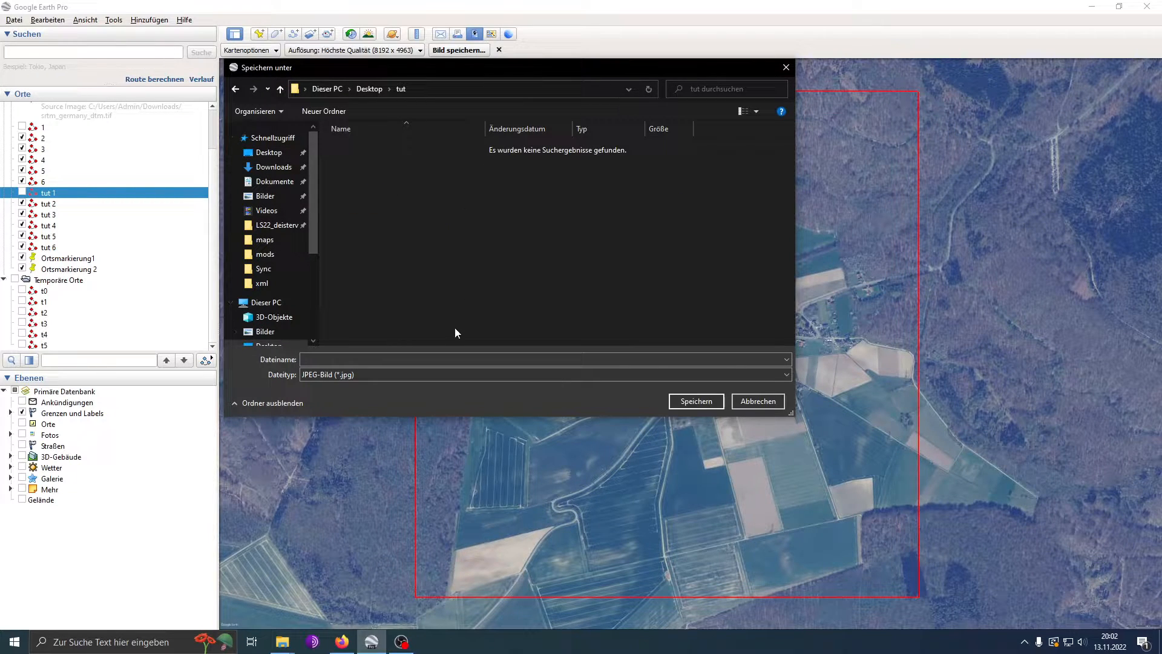
left_click(389, 356)
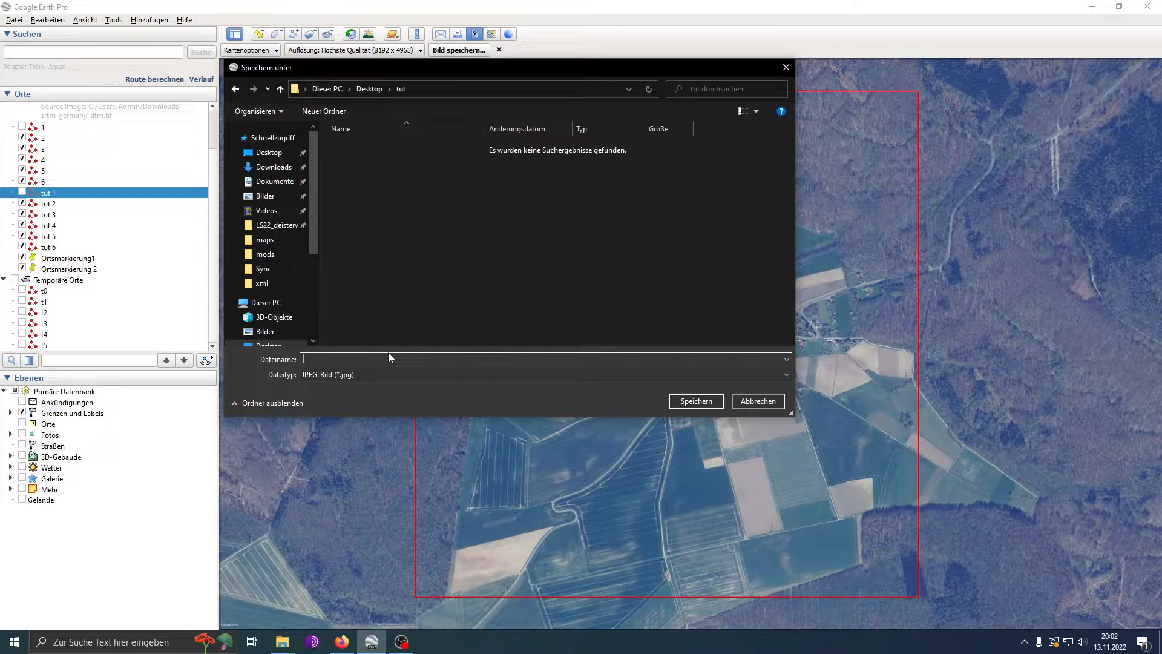
type("Picture")
left_click(692, 403)
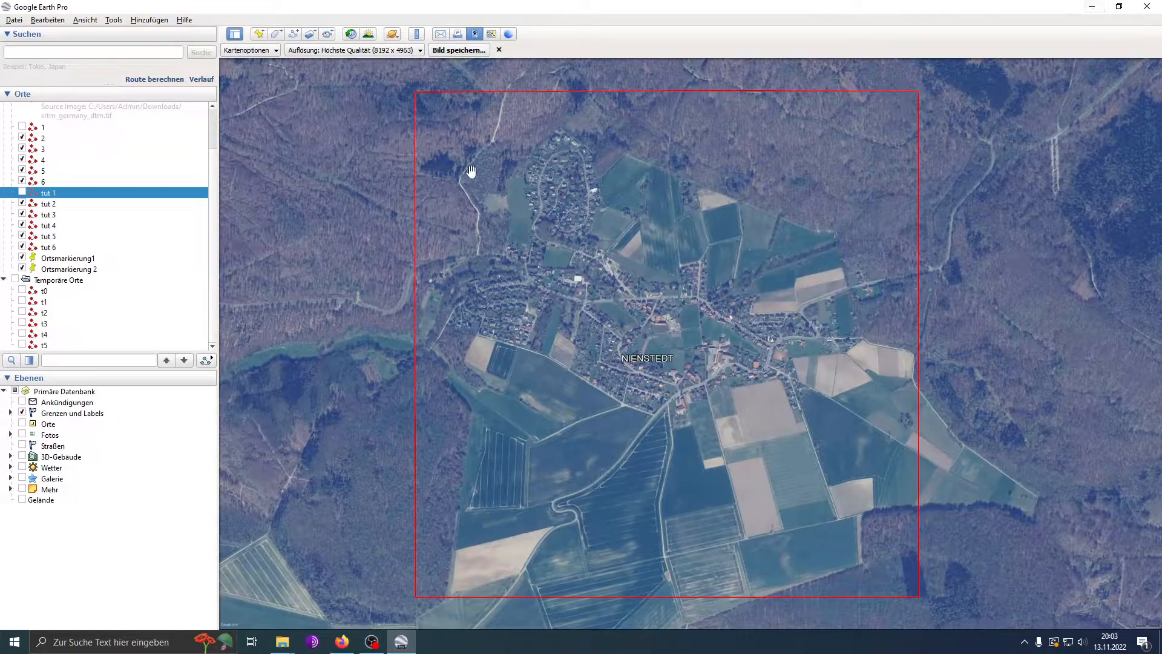
- Examine the north-western corner of the square outline up close
scroll(423, 119, "up", 4)
scroll(527, 229, "down", 5)
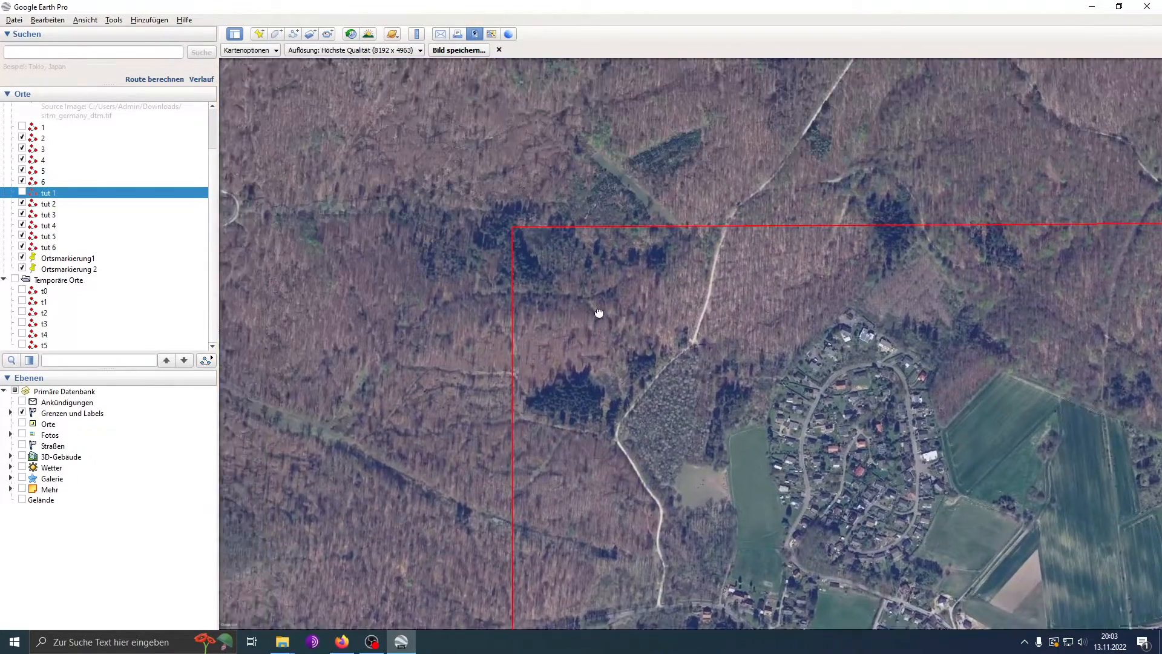
scroll(694, 311, "down", 2)
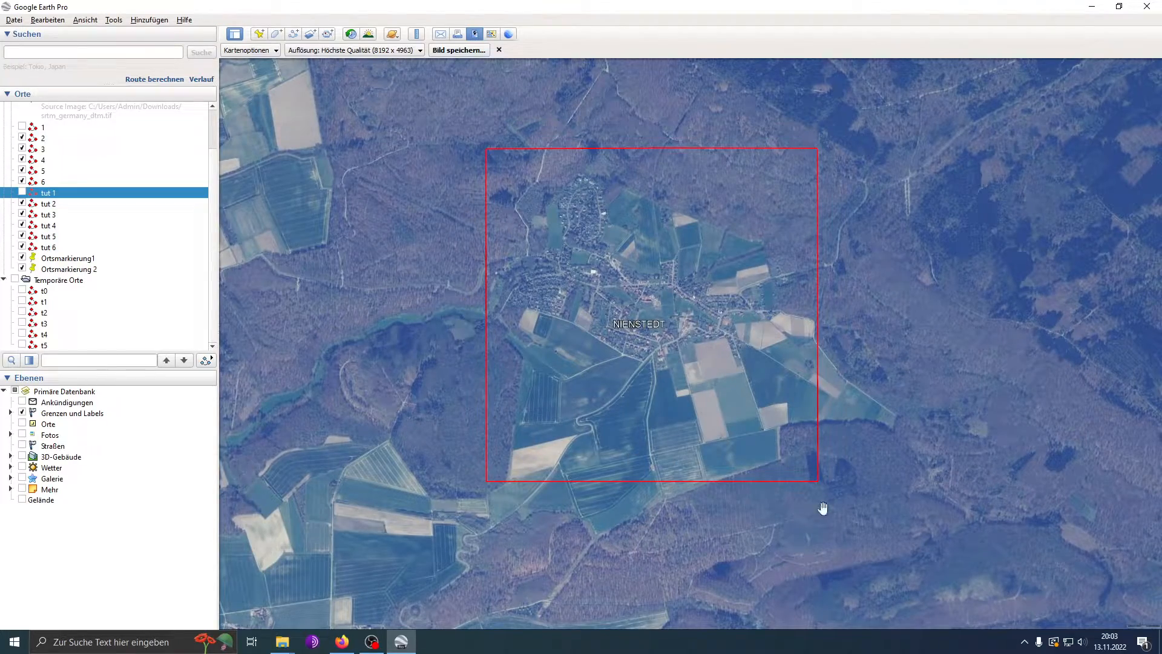
scroll(488, 148, "up", 2)
scroll(487, 148, "up", 3)
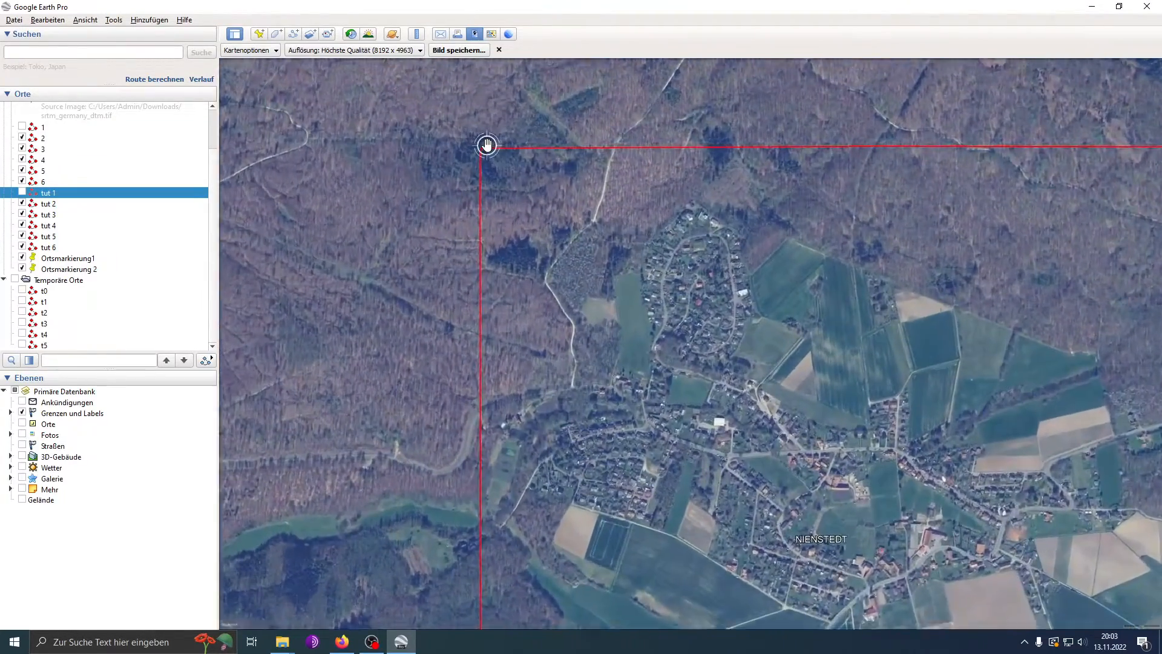
scroll(491, 151, "up", 6)
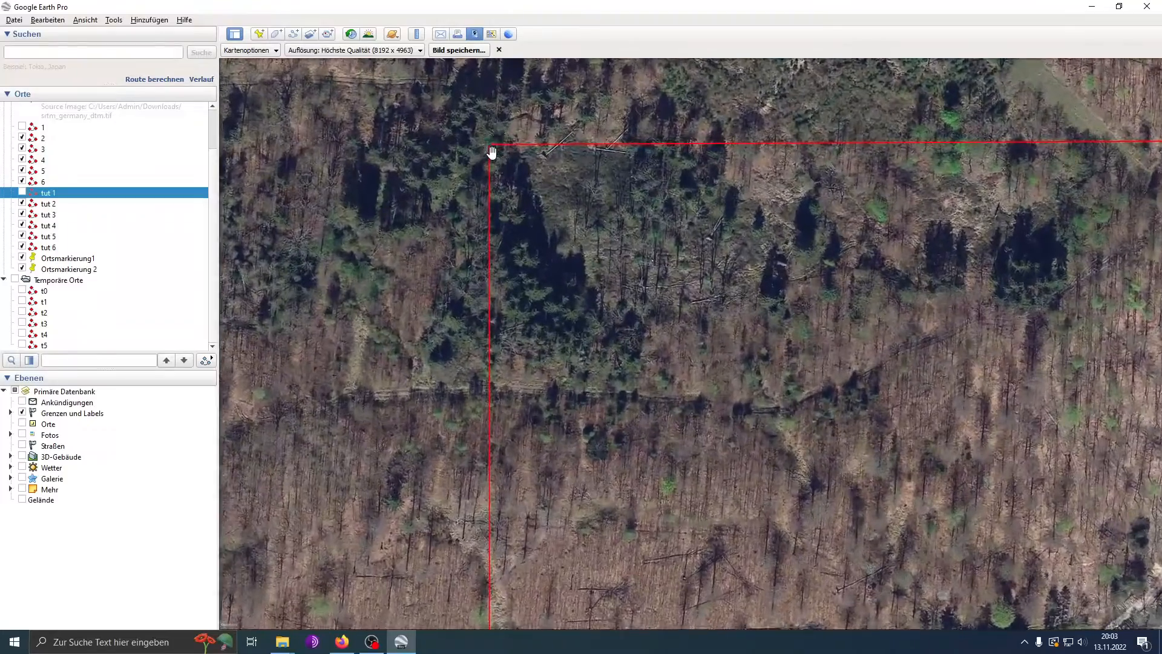
scroll(496, 155, "up", 4)
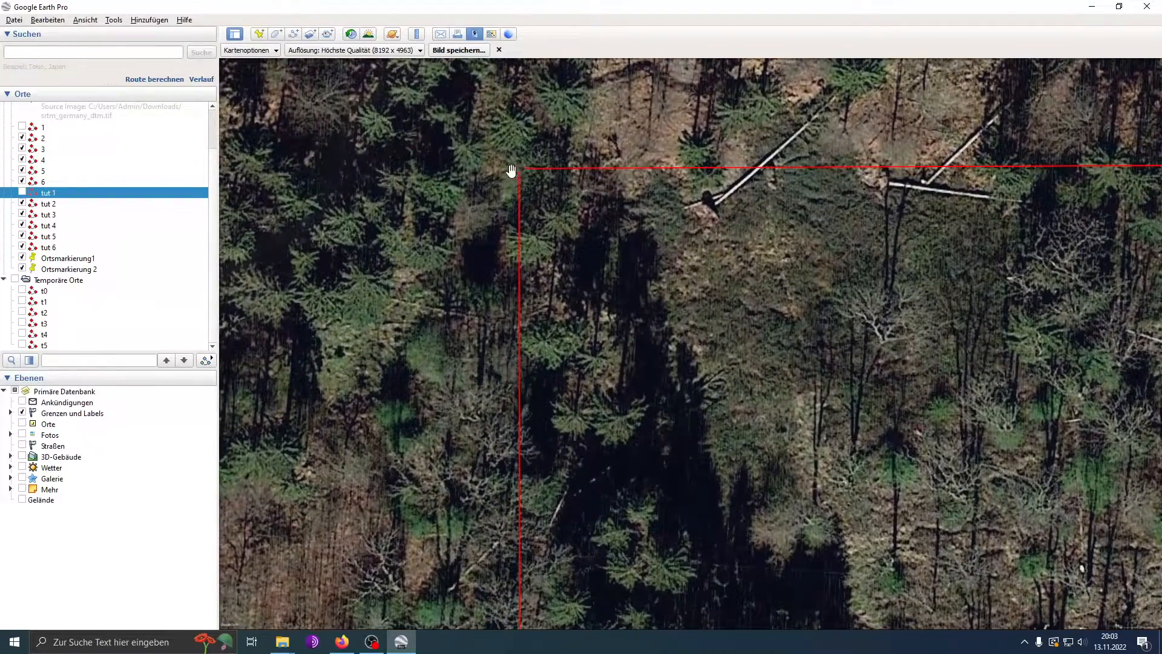
scroll(570, 374, "down", 1)
scroll(570, 373, "down", 2)
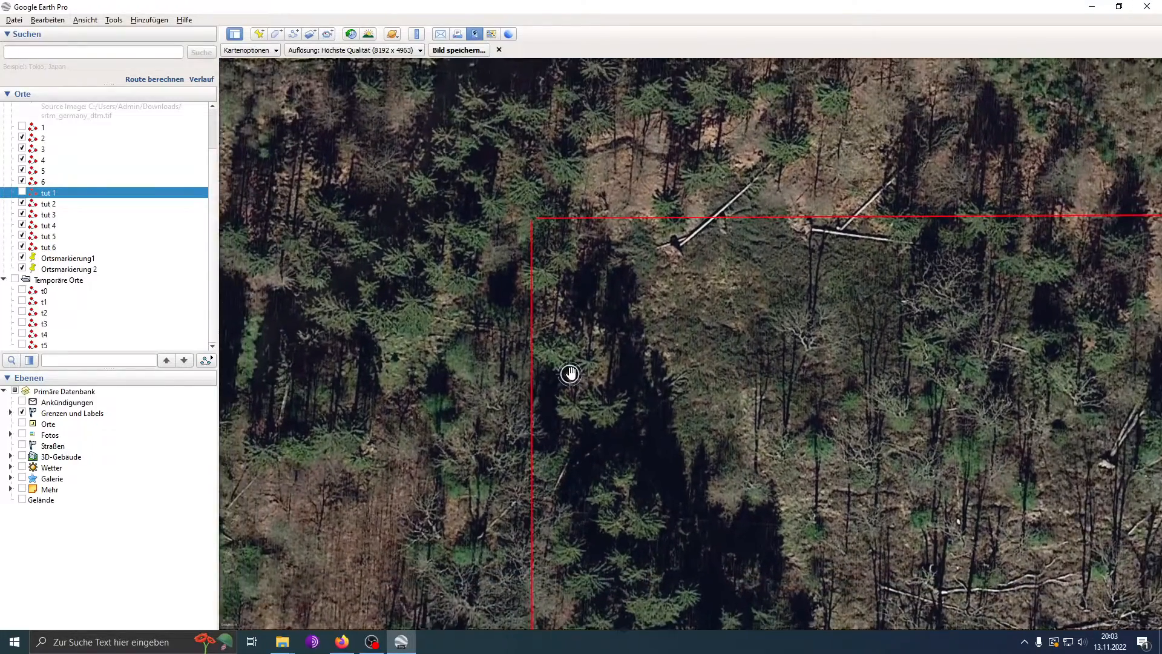
- Close the image export mode and point out the coordinates at the square's north-western corner
left_click(477, 35)
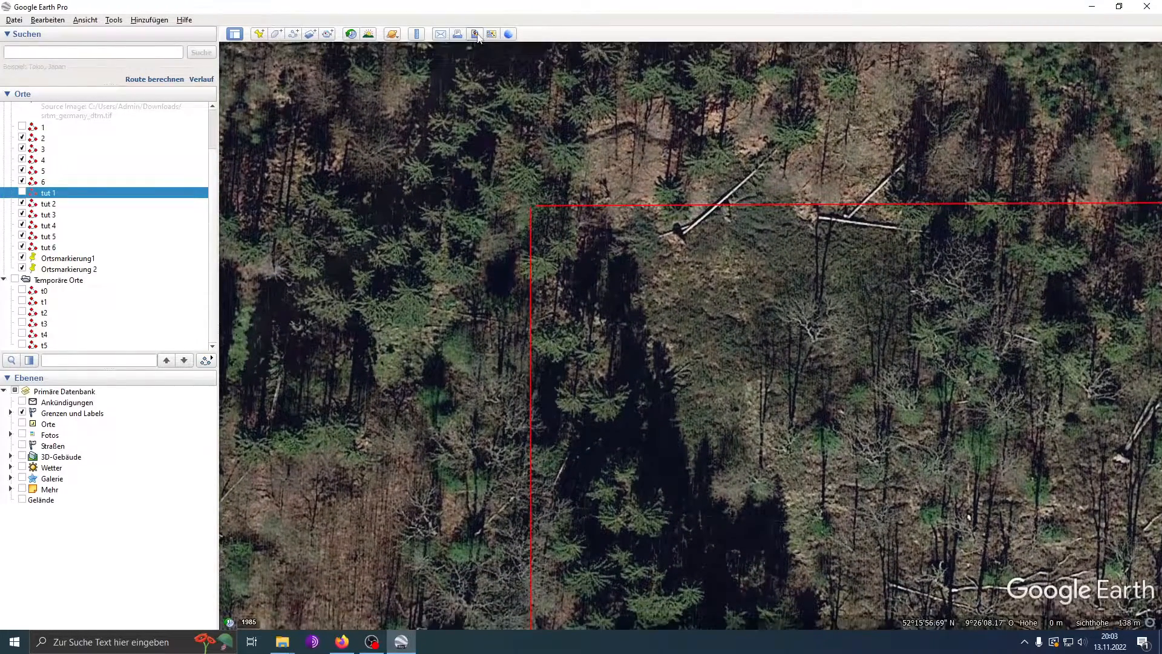
left_click_drag(677, 332, 656, 321)
left_click_drag(535, 198, 575, 237)
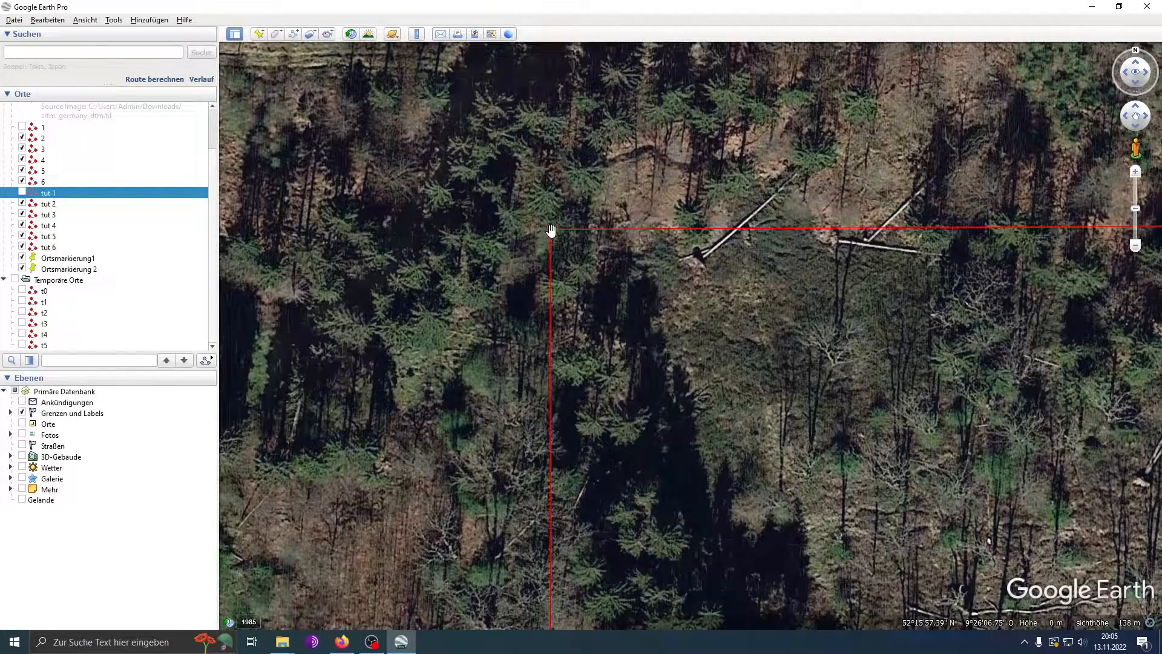
- Go to the south-eastern corner of the square outline and point out its coordinates up close
scroll(623, 342, "down", 5)
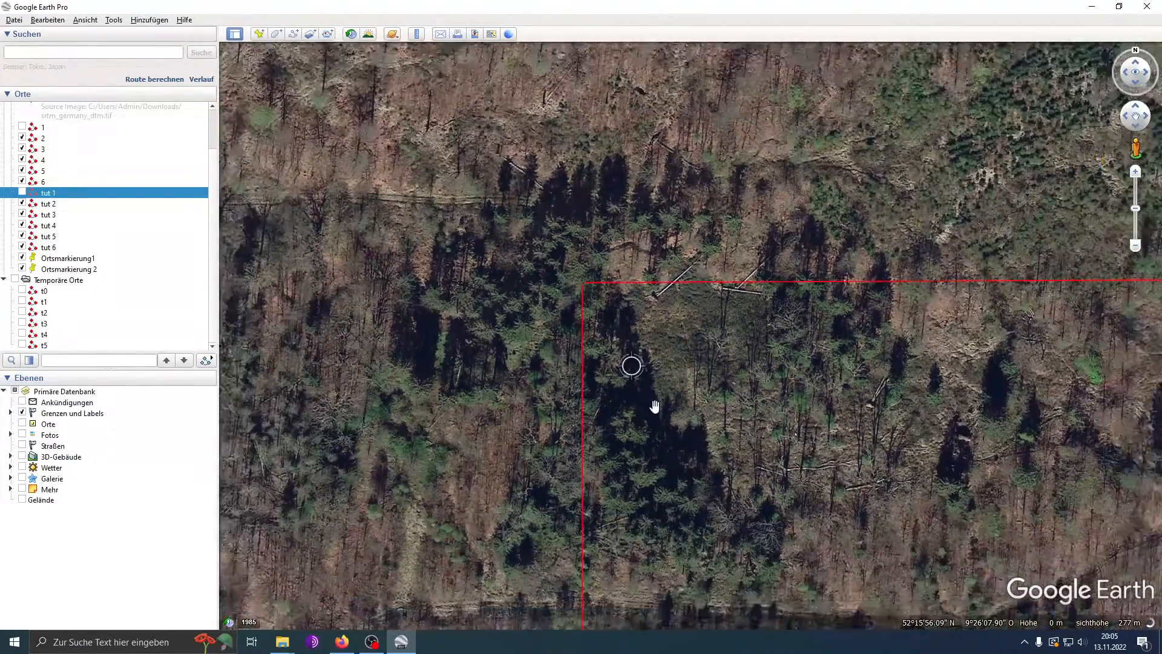
scroll(818, 440, "down", 5)
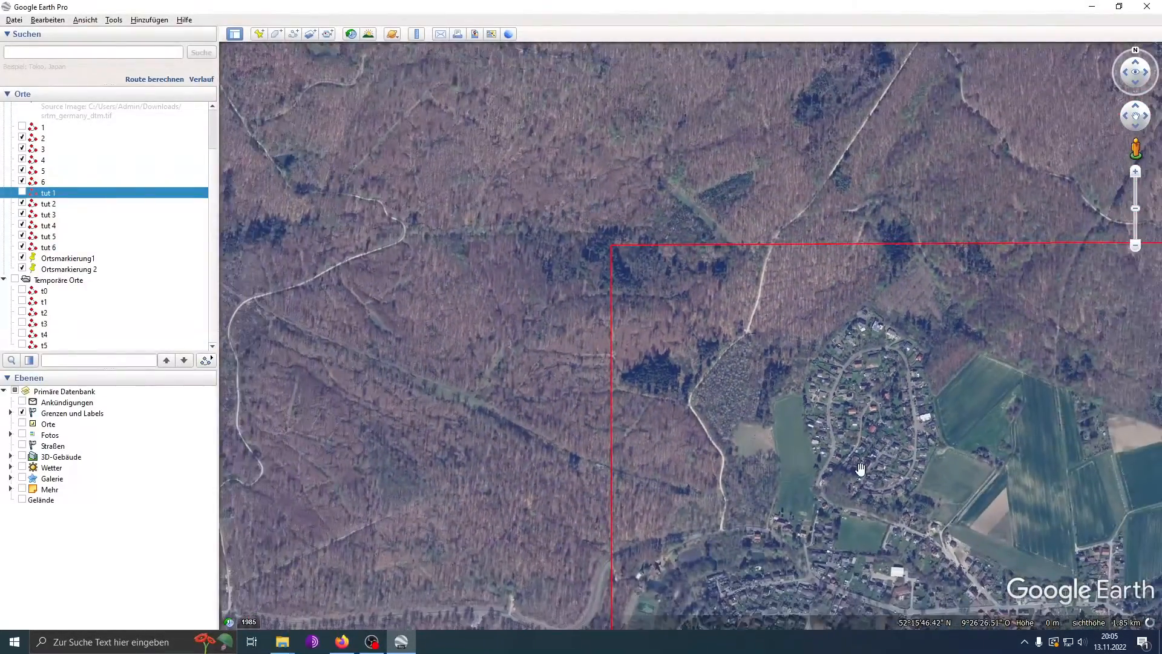
left_click_drag(860, 469, 503, 153)
left_click_drag(778, 436, 578, 212)
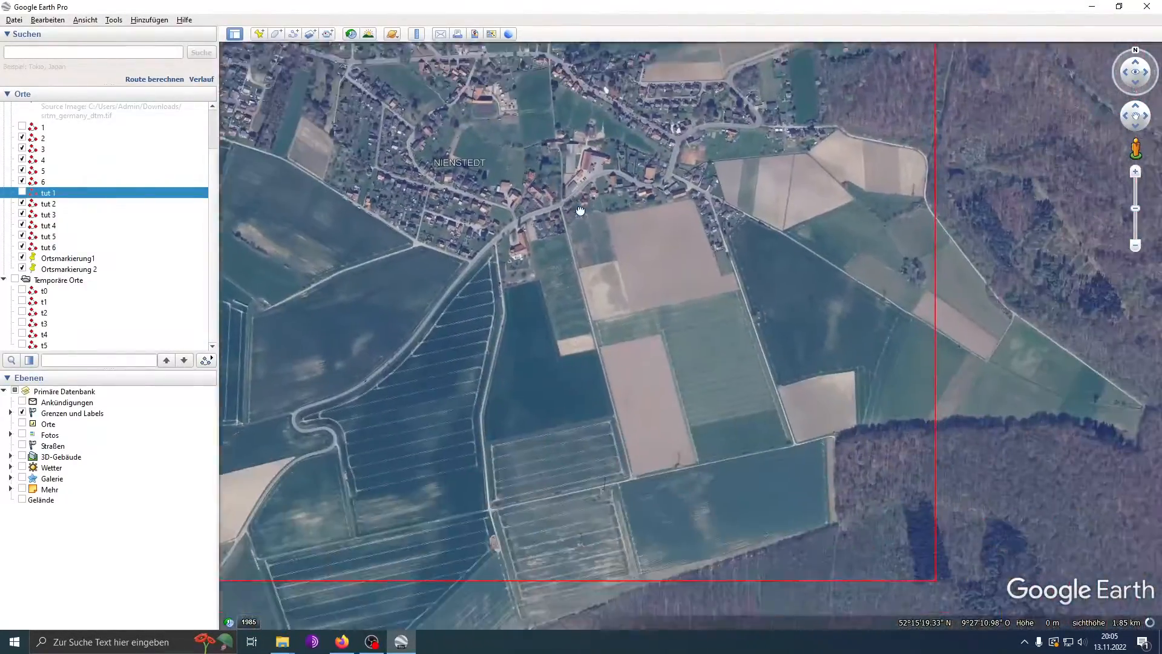
left_click_drag(905, 513, 744, 314)
scroll(813, 411, "up", 5)
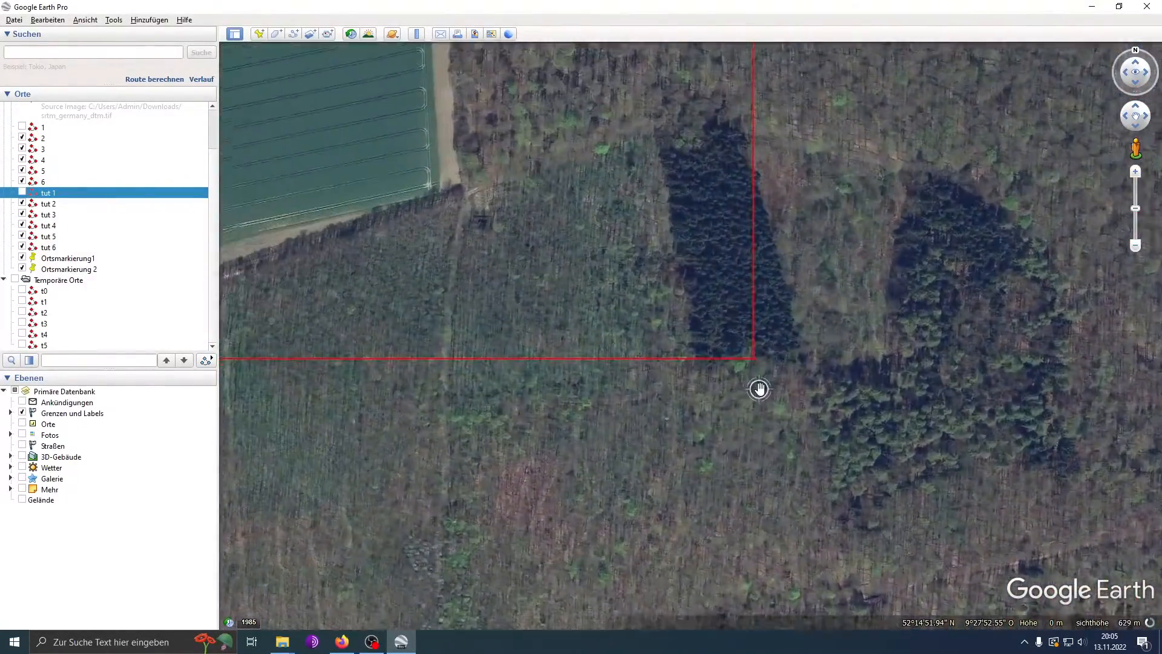
scroll(767, 355, "up", 3)
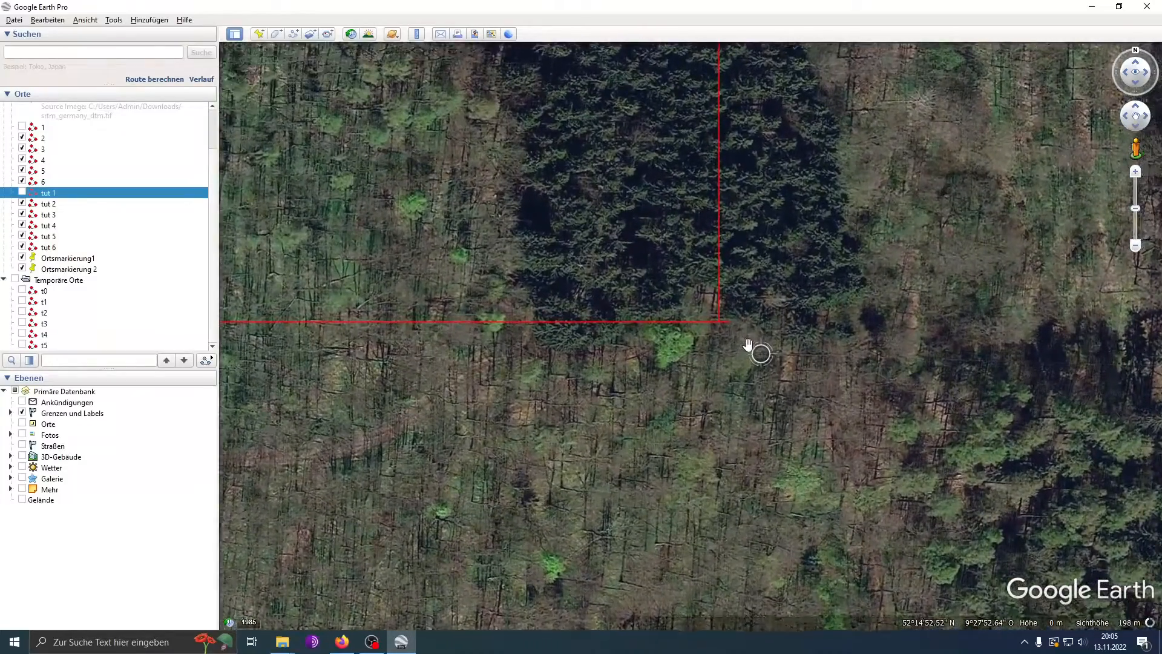
scroll(725, 310, "up", 1)
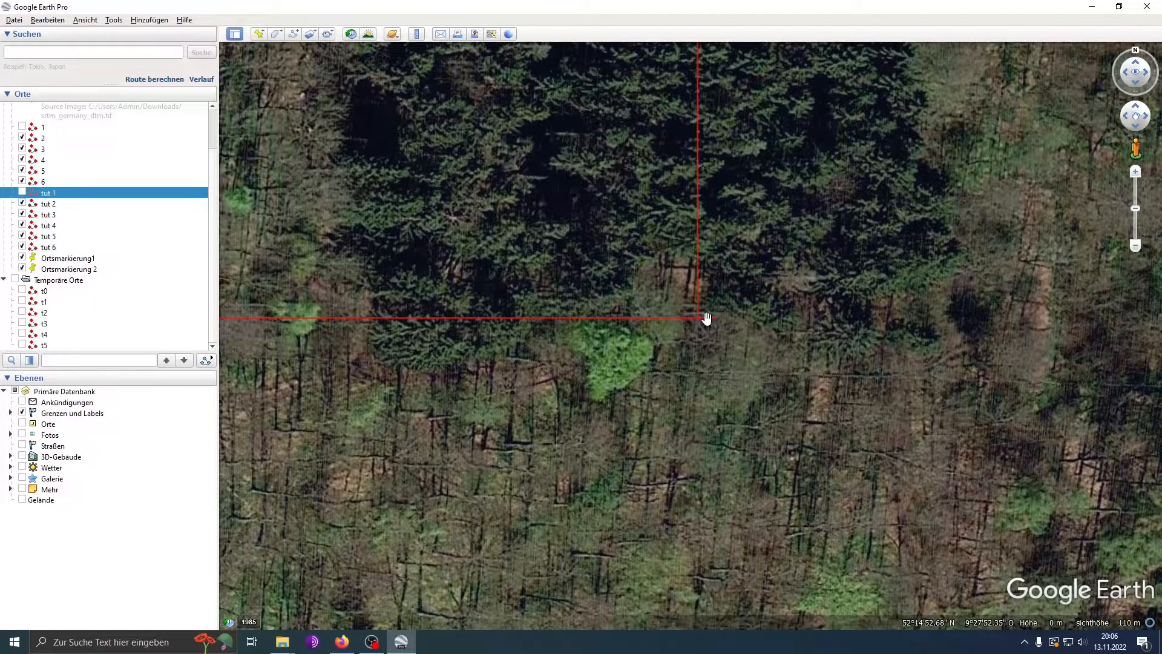
scroll(623, 326, "down", 5)
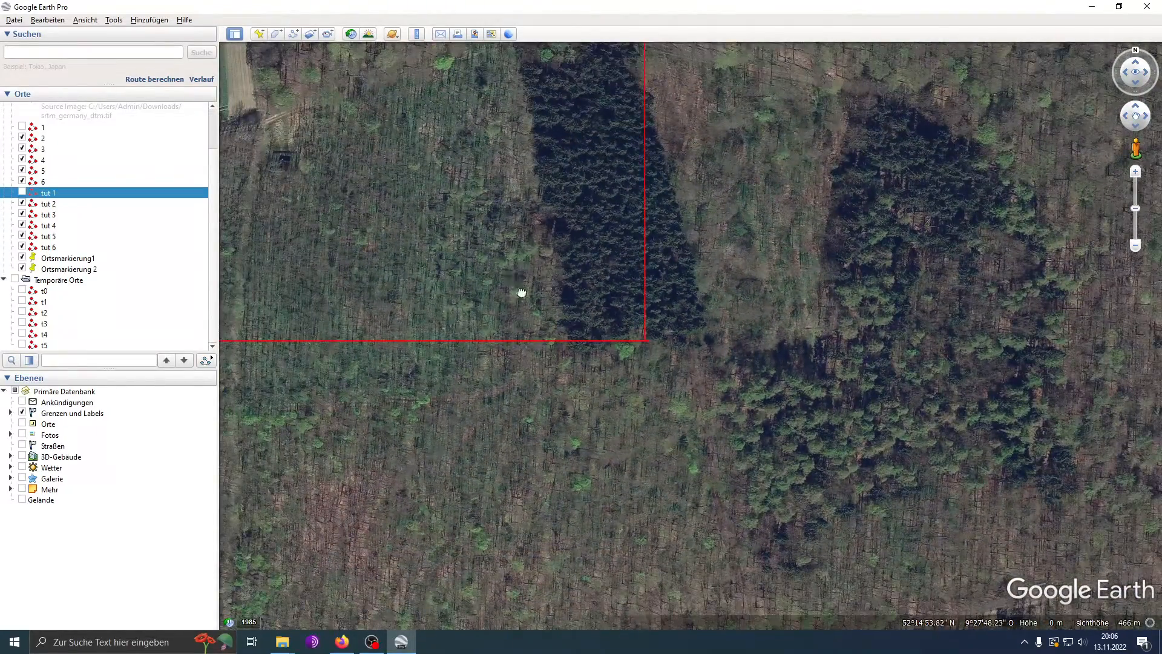
left_click_drag(519, 293, 757, 397)
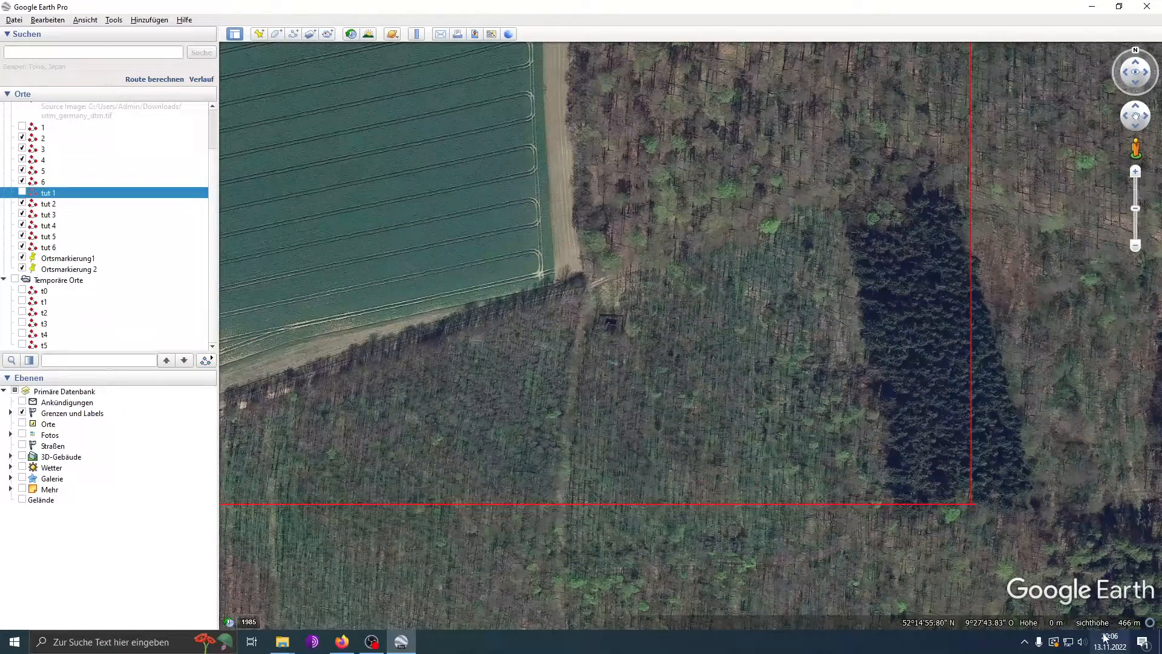
scroll(796, 446, "down", 2)
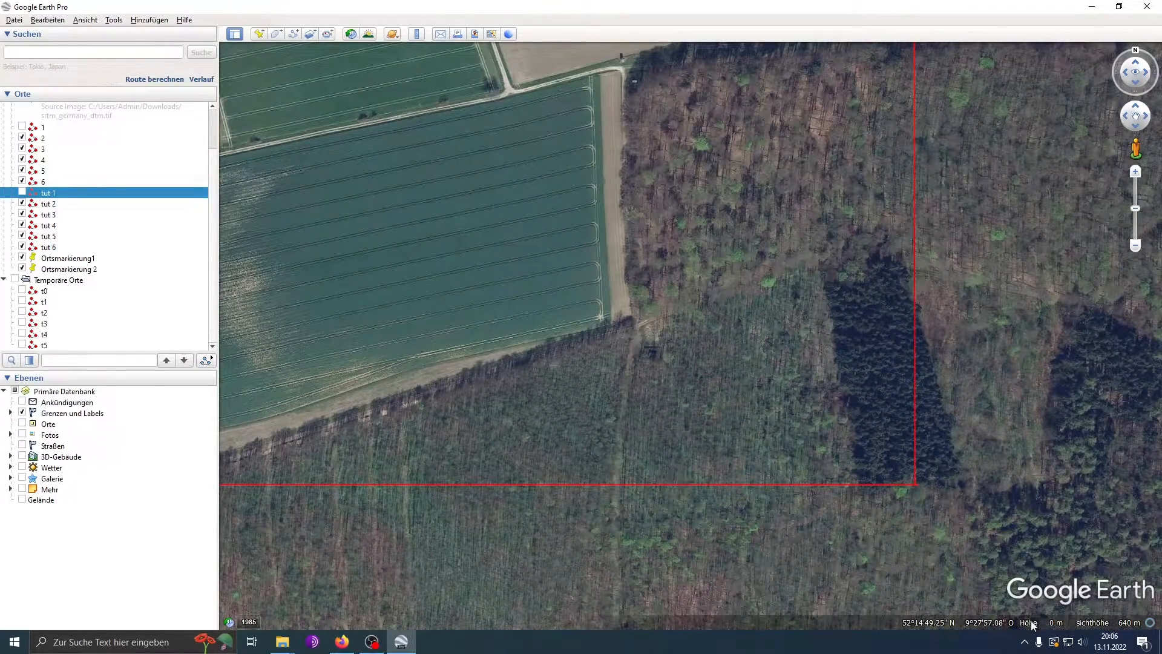
left_click_drag(729, 357, 862, 463)
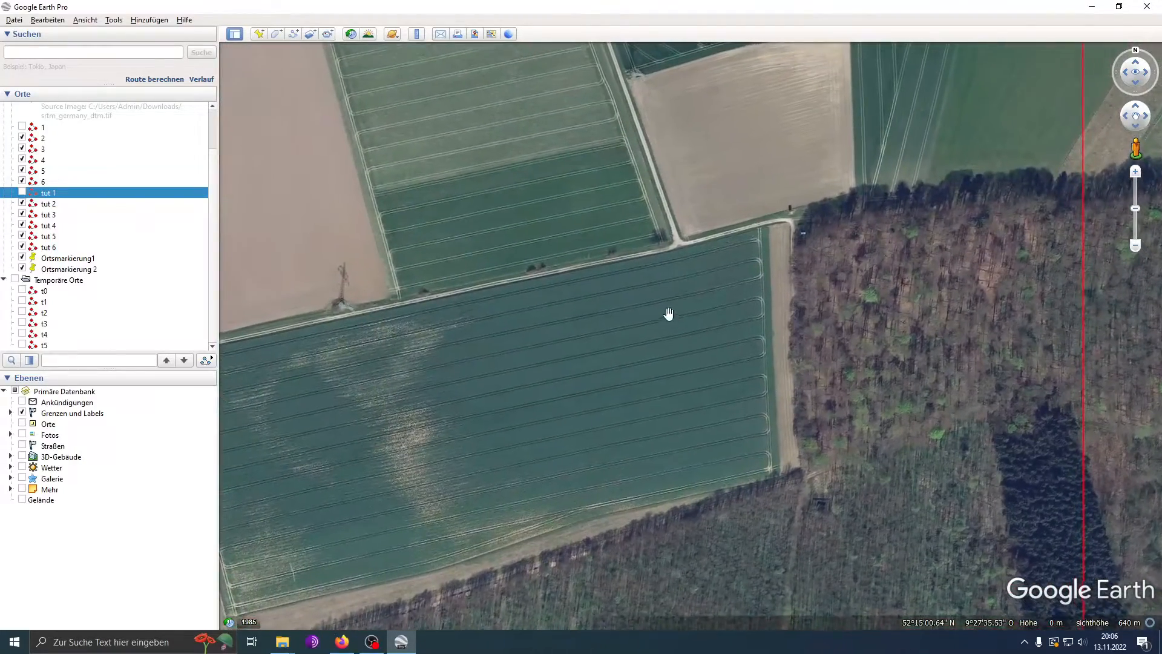
scroll(696, 390, "down", 3)
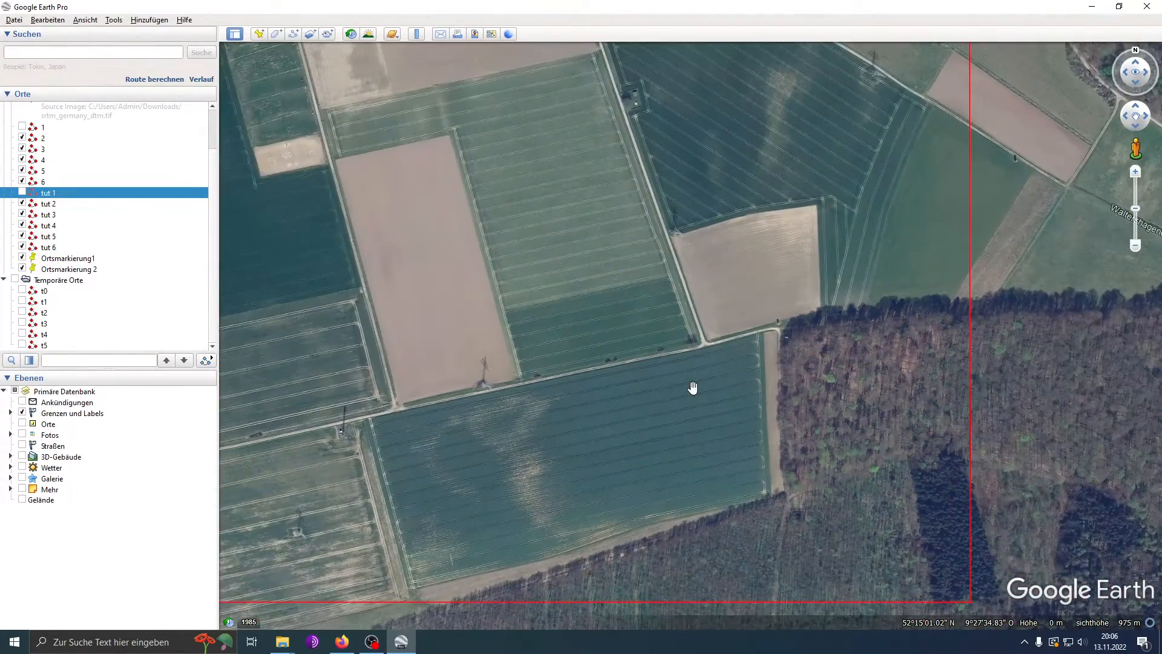
left_click_drag(692, 387, 819, 449)
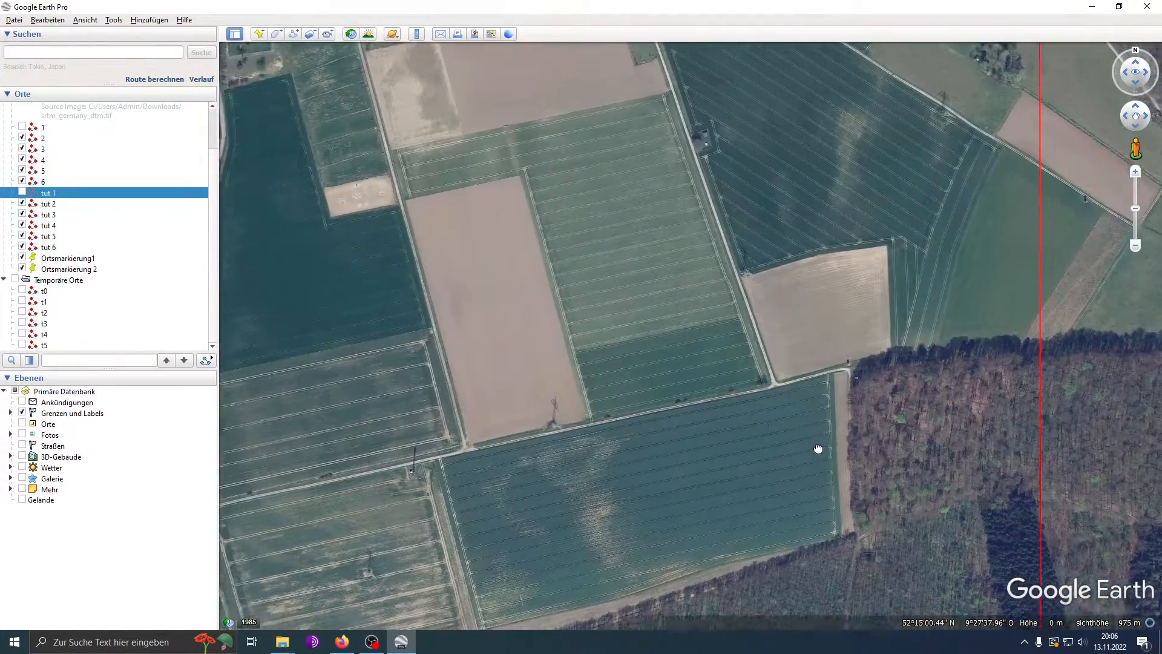
left_click_drag(758, 400, 696, 481)
left_click_drag(696, 327, 756, 463)
left_click_drag(669, 260, 831, 442)
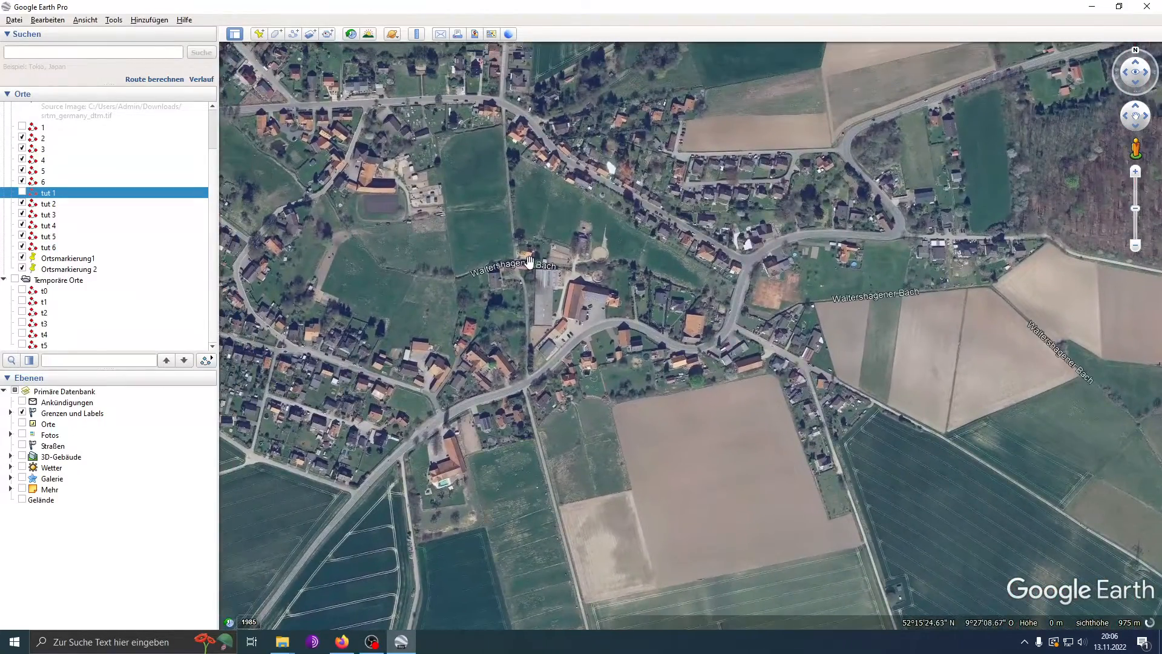
scroll(577, 329, "down", 3)
left_click_drag(581, 330, 670, 345)
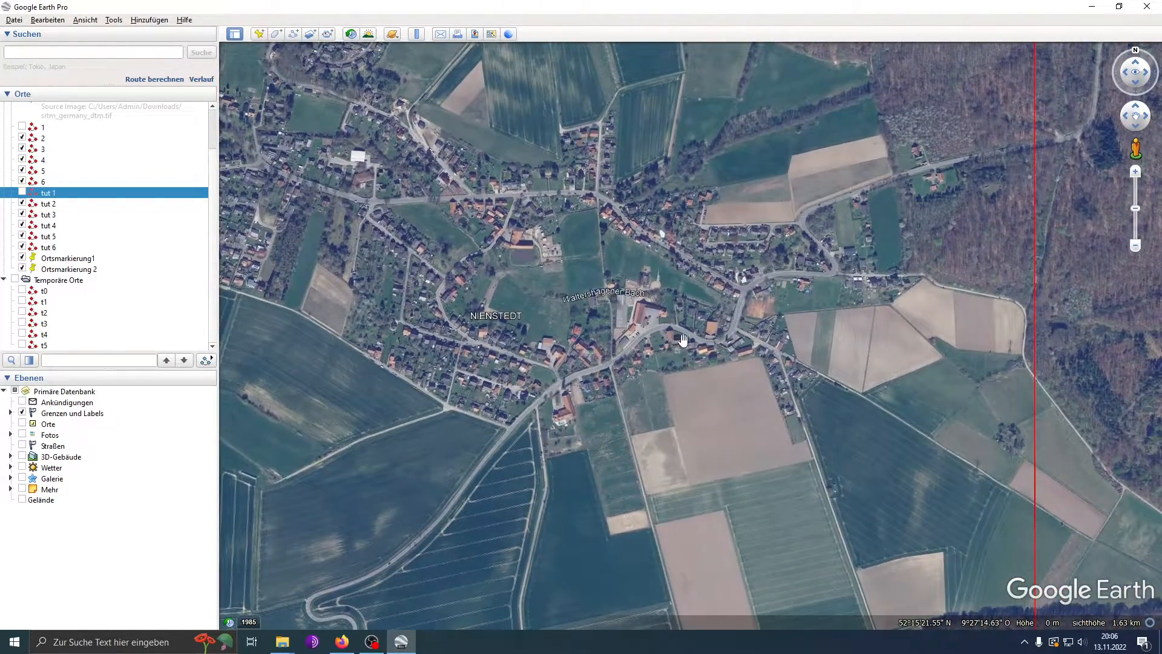
- Close Google Earth and save the unsaved temporary places to the My Places folder
left_click(1148, 8)
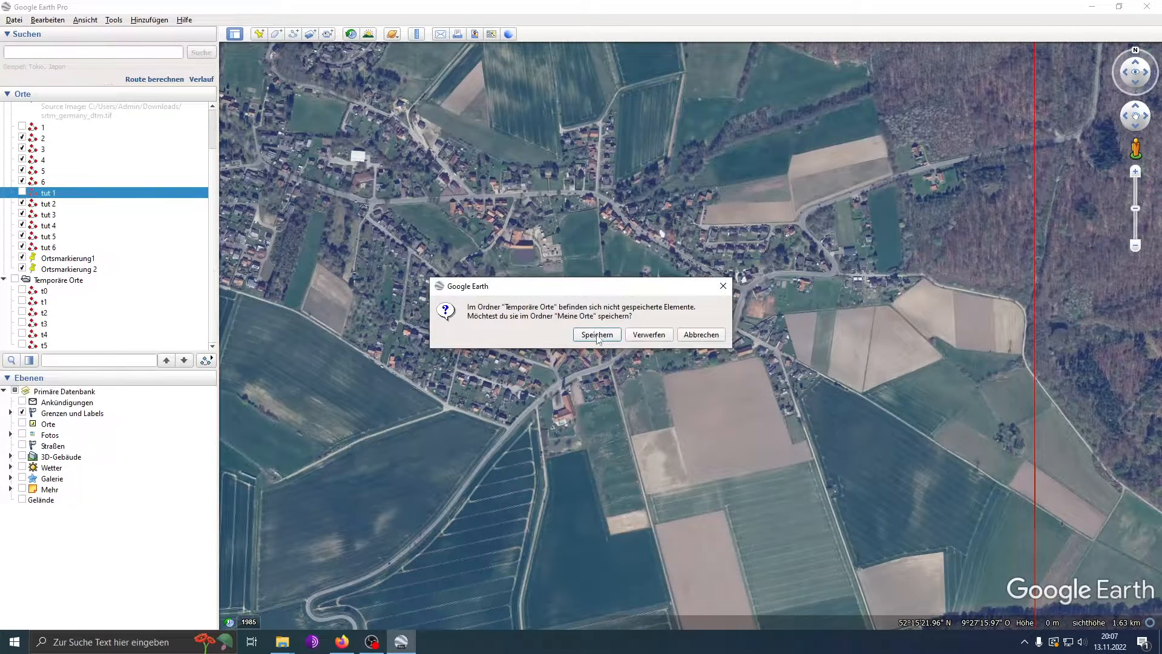
left_click(597, 336)
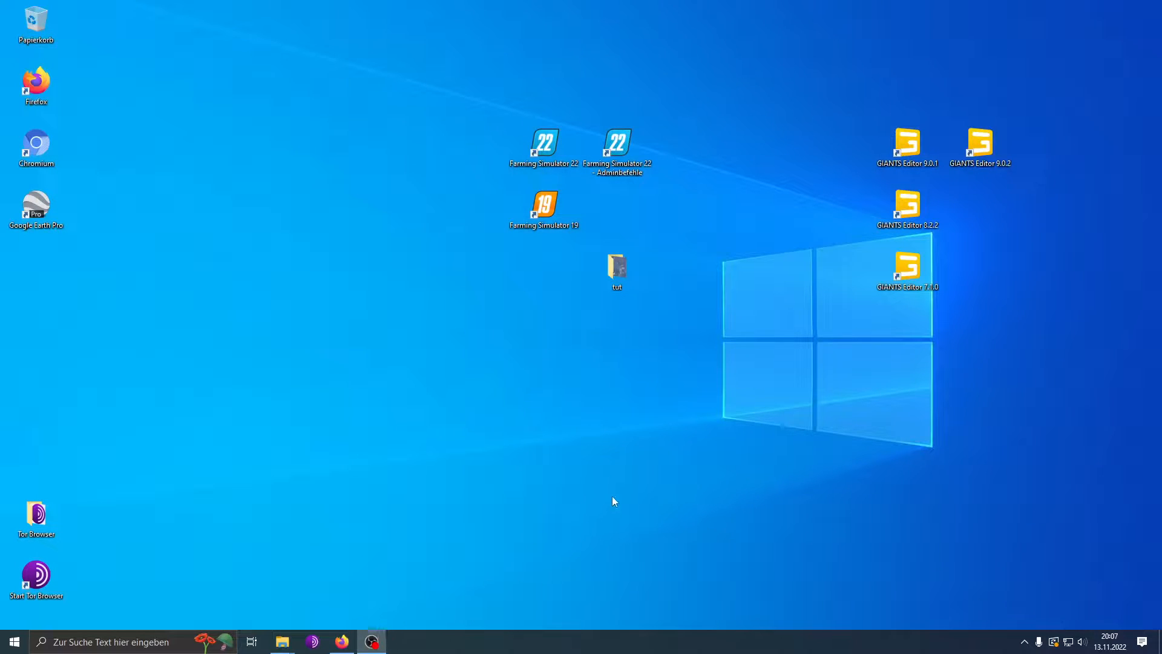
- Open the desktop folder tut and review the exported picture, the SRTM elevation archive and the Prefab22_Schild archive
double_click(619, 274)
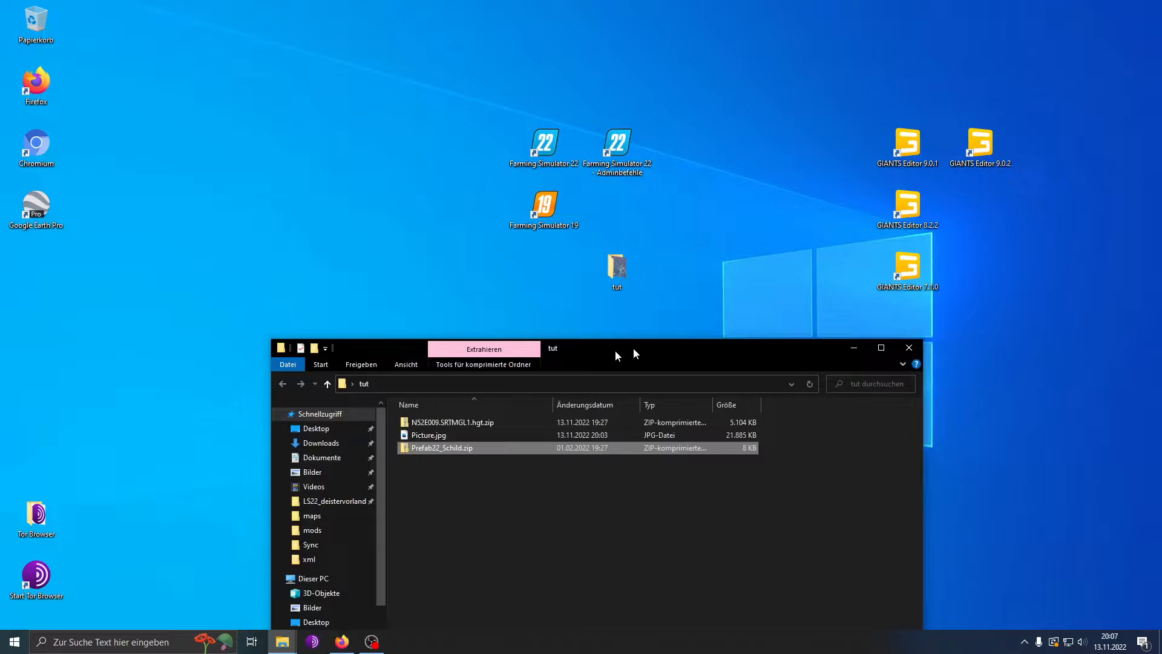
left_click_drag(617, 280, 529, 145)
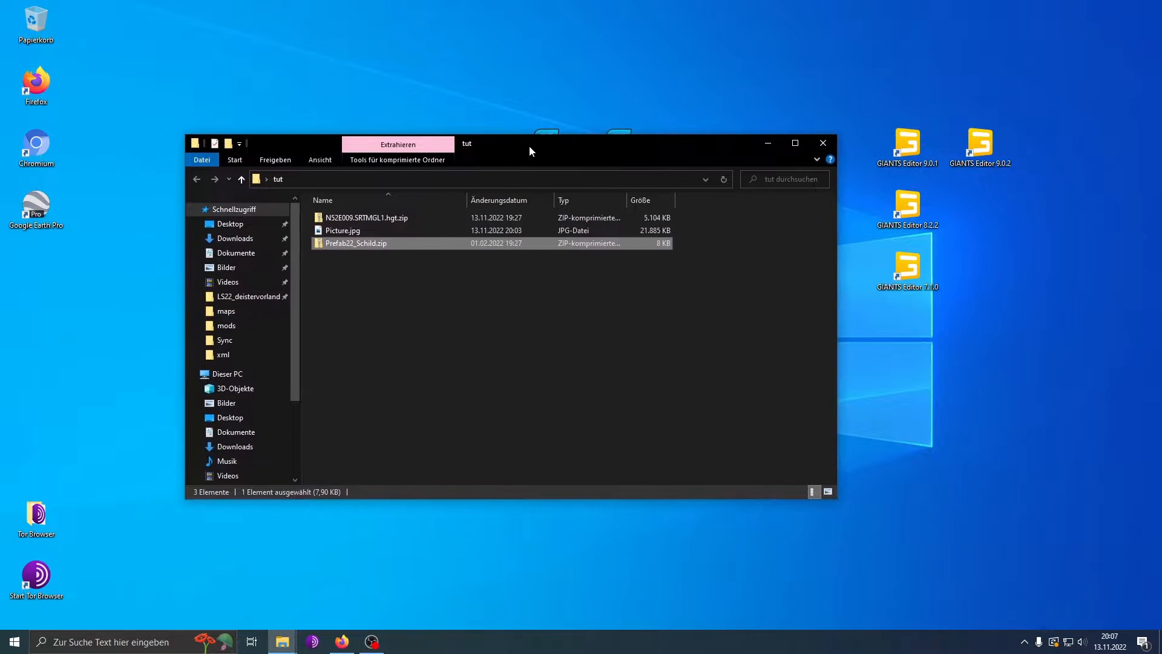
left_click(503, 375)
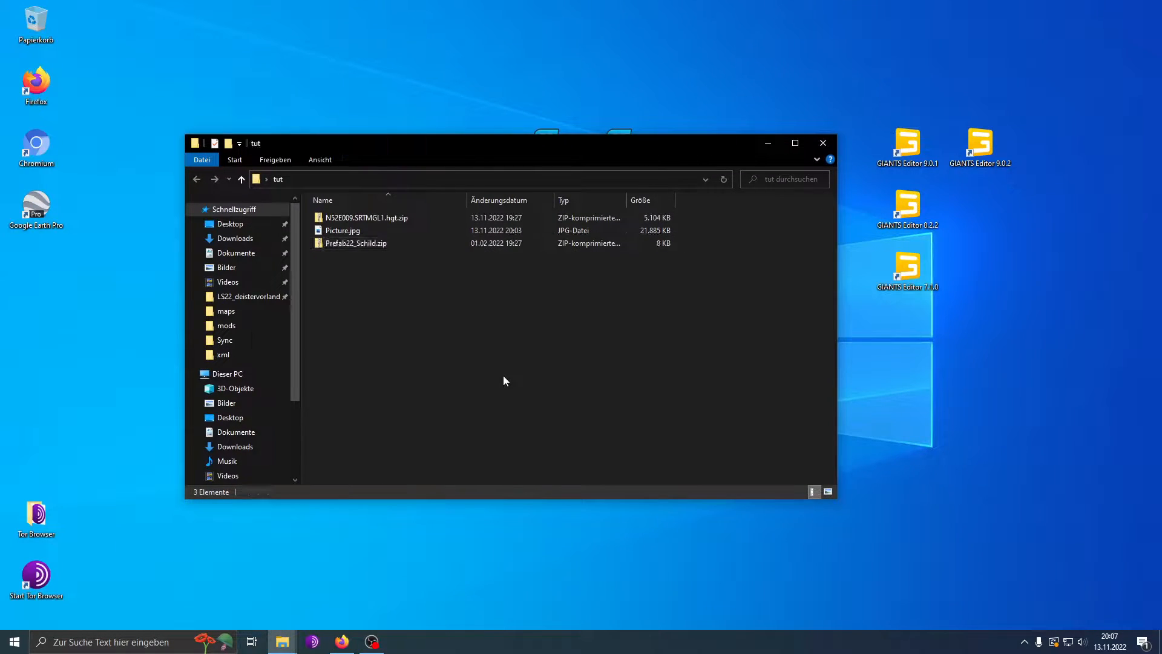
left_click(397, 231)
left_click(380, 245)
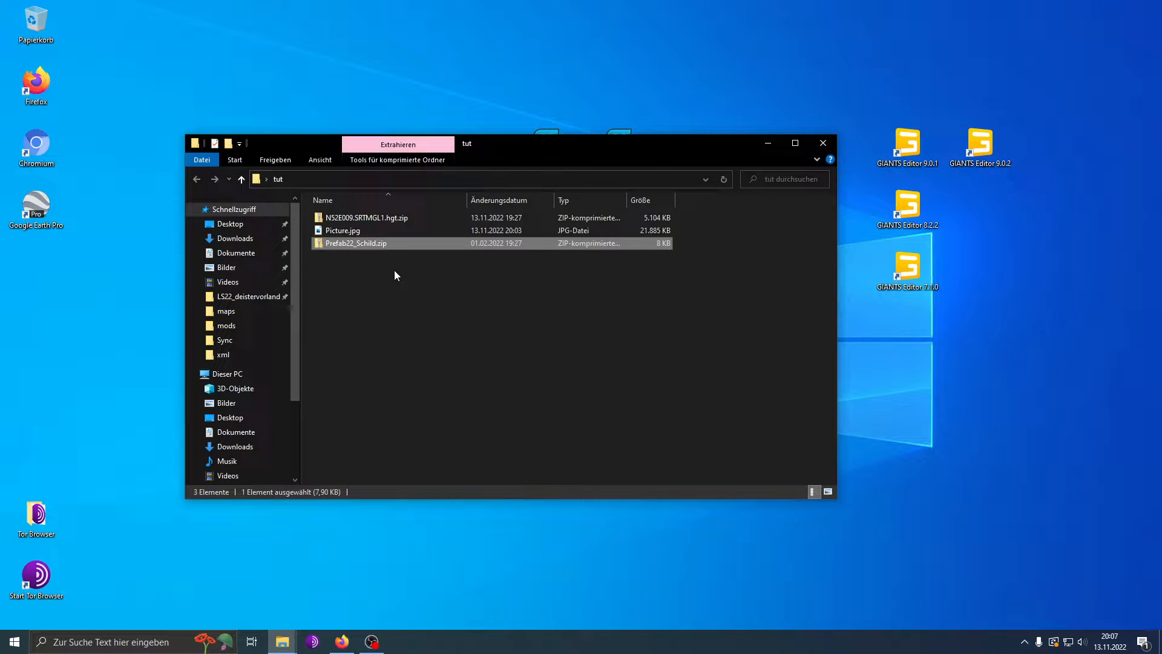
left_click(394, 271)
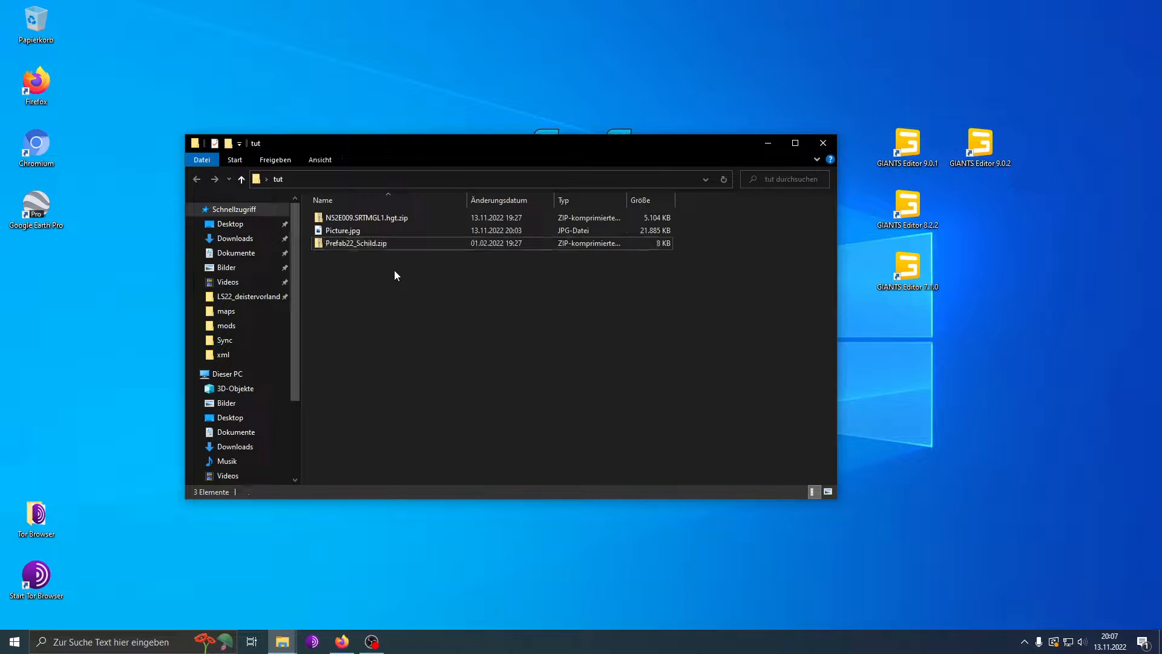
left_click(379, 245)
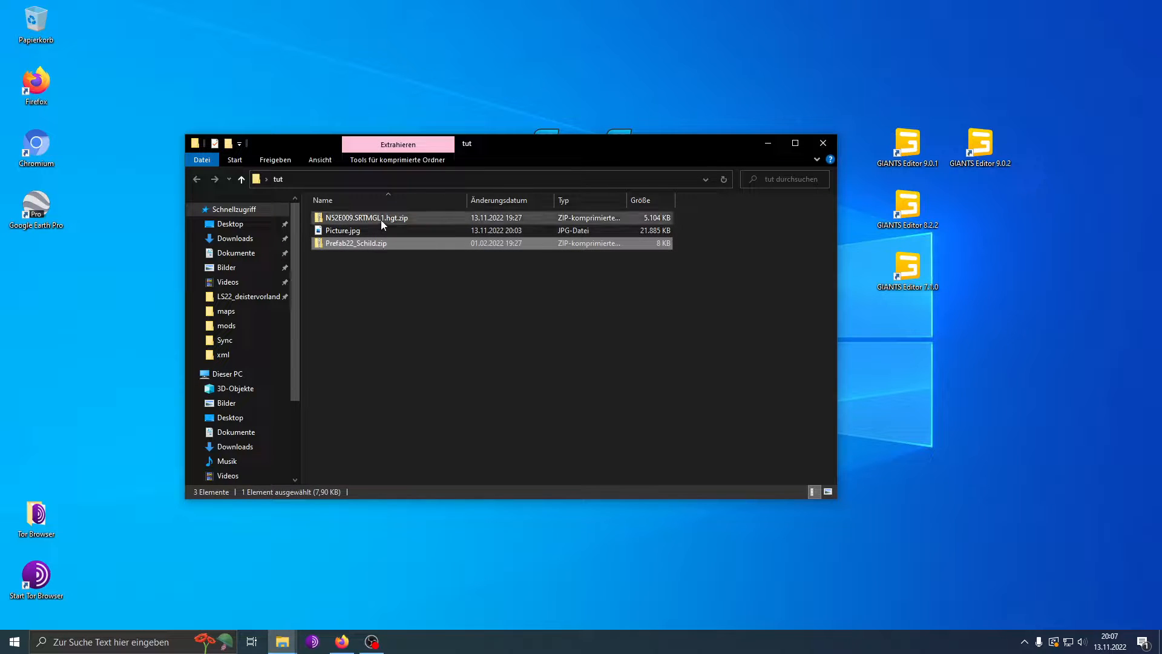
left_click(380, 219)
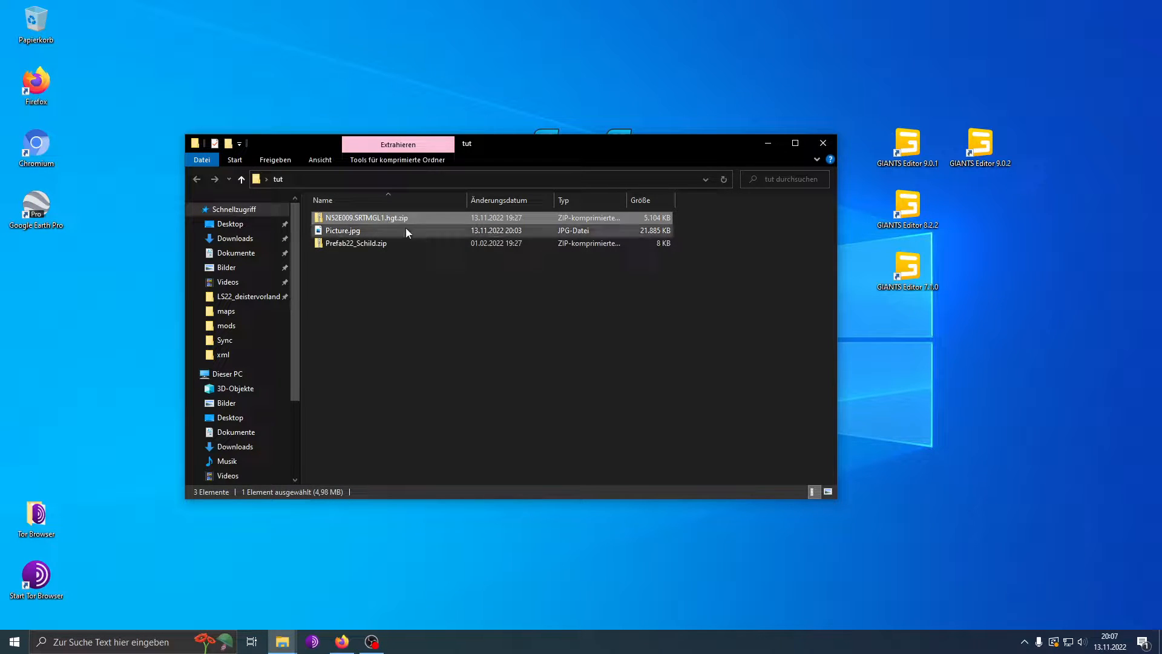
- Switch to the 30-Meter SRTM Tile Downloader in Firefox and compare the tile name covering Hanover with its eastern neighbours
left_click(342, 642)
left_click(223, 6)
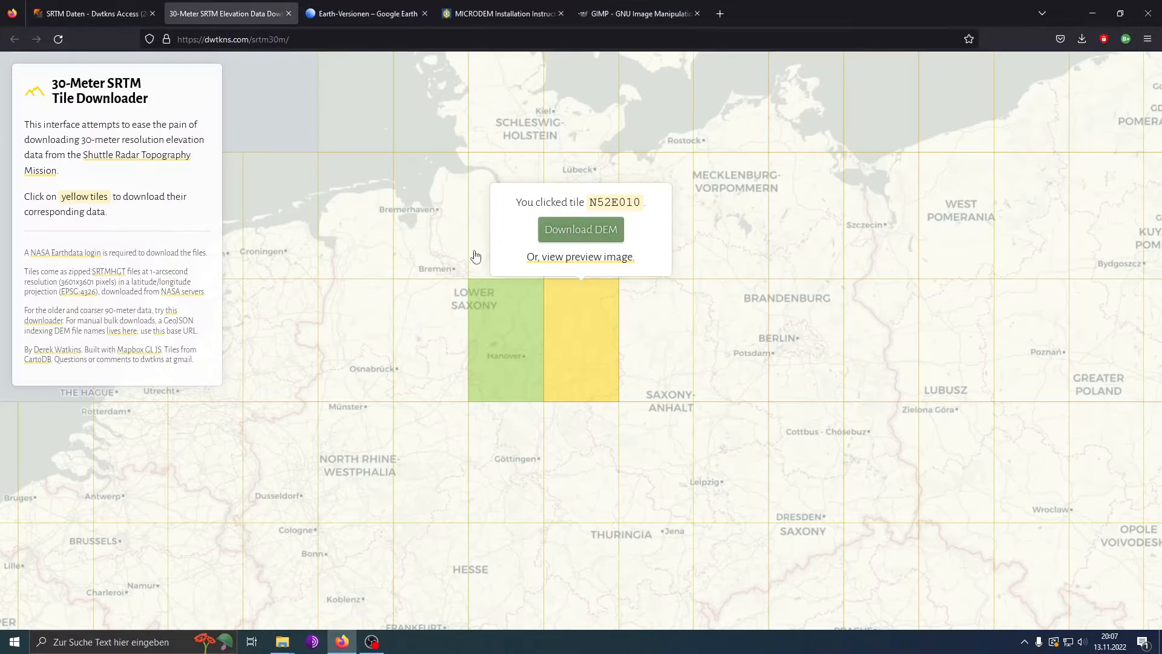
scroll(693, 359, "down", 2)
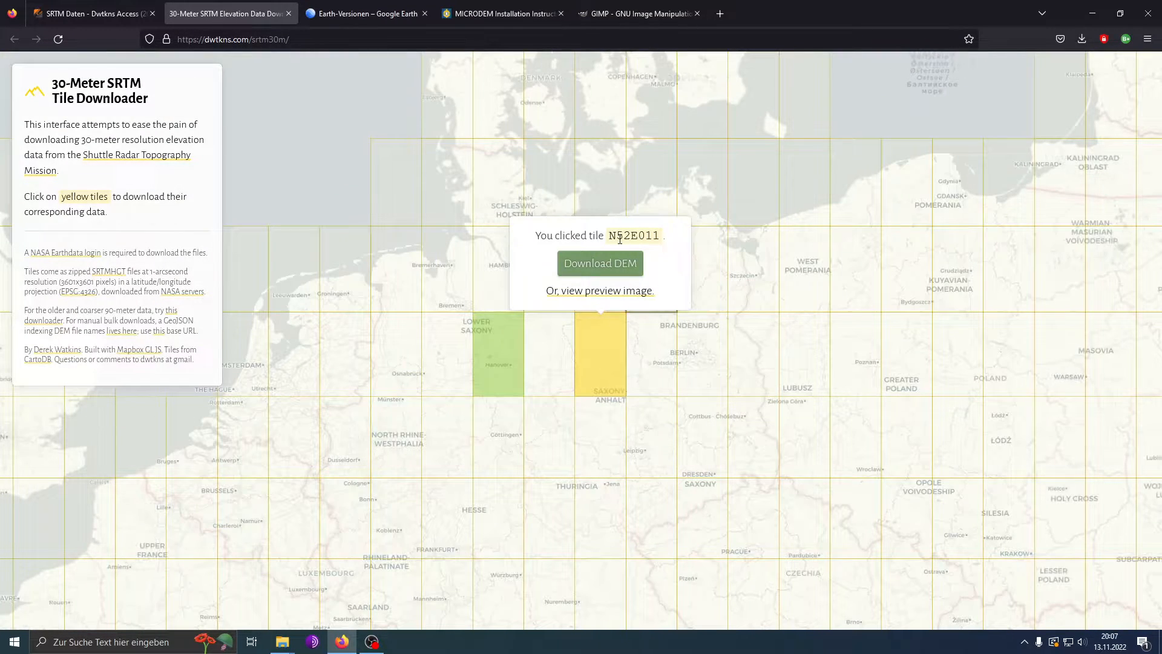
left_click(550, 362)
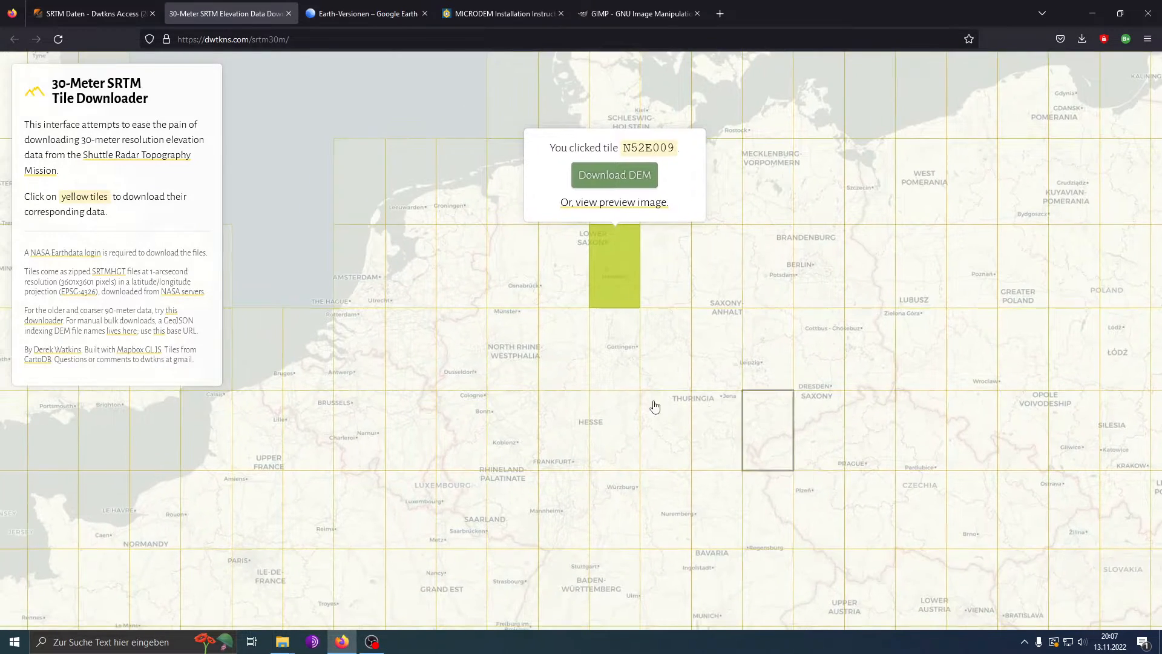
left_click(653, 303)
scroll(554, 381, "up", 5)
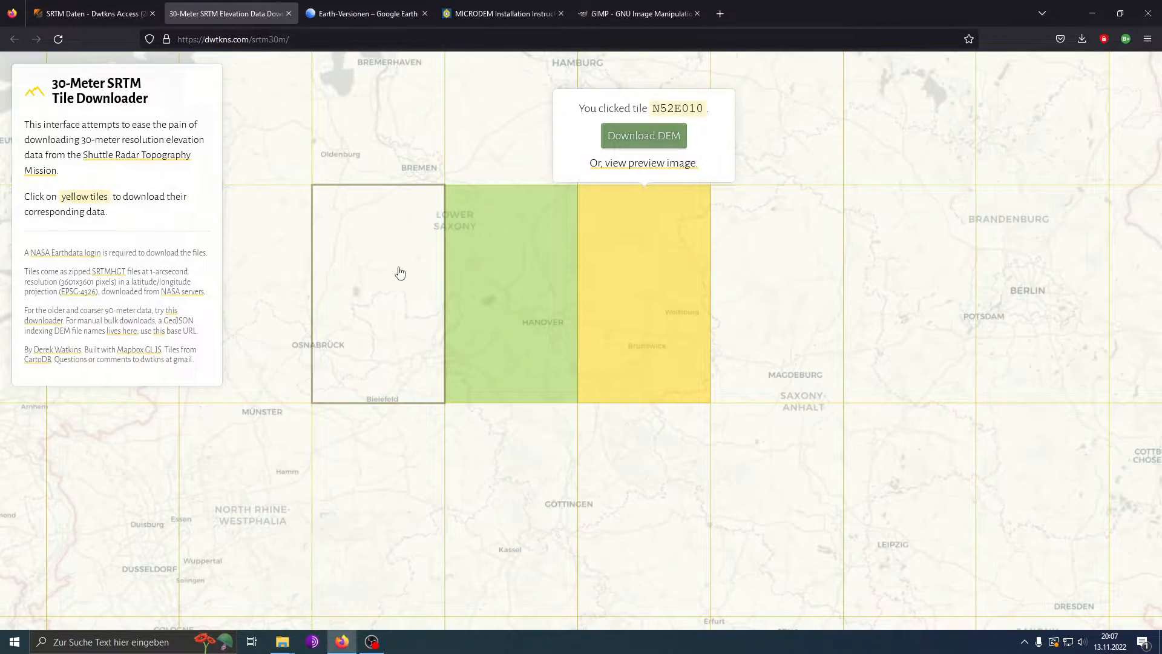
scroll(532, 346, "down", 8)
scroll(539, 363, "up", 5)
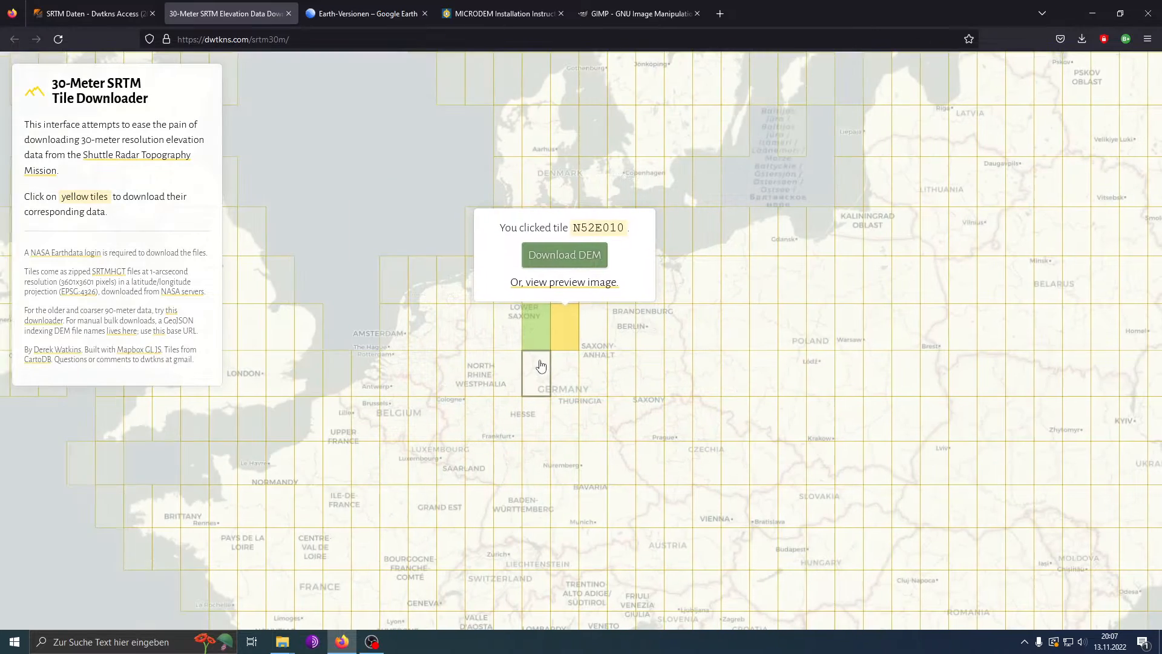
left_click(547, 334)
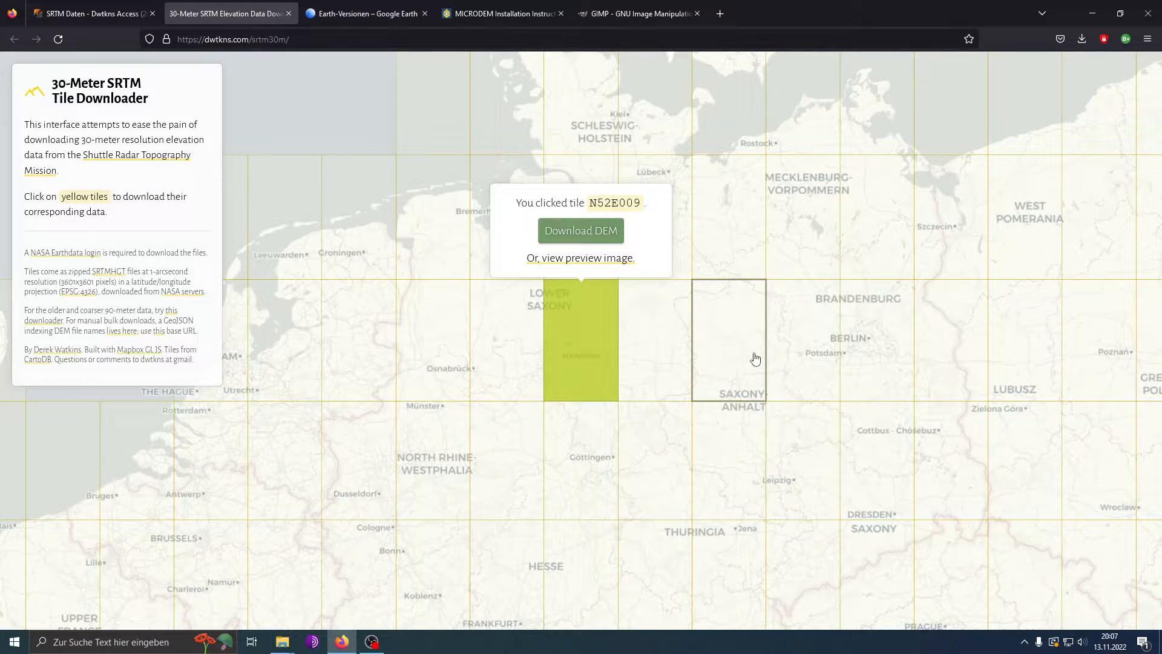
- Select tiles N41W088 and N42W089 around Chicago in the United States to examine how western tiles are named
scroll(755, 359, "down", 10)
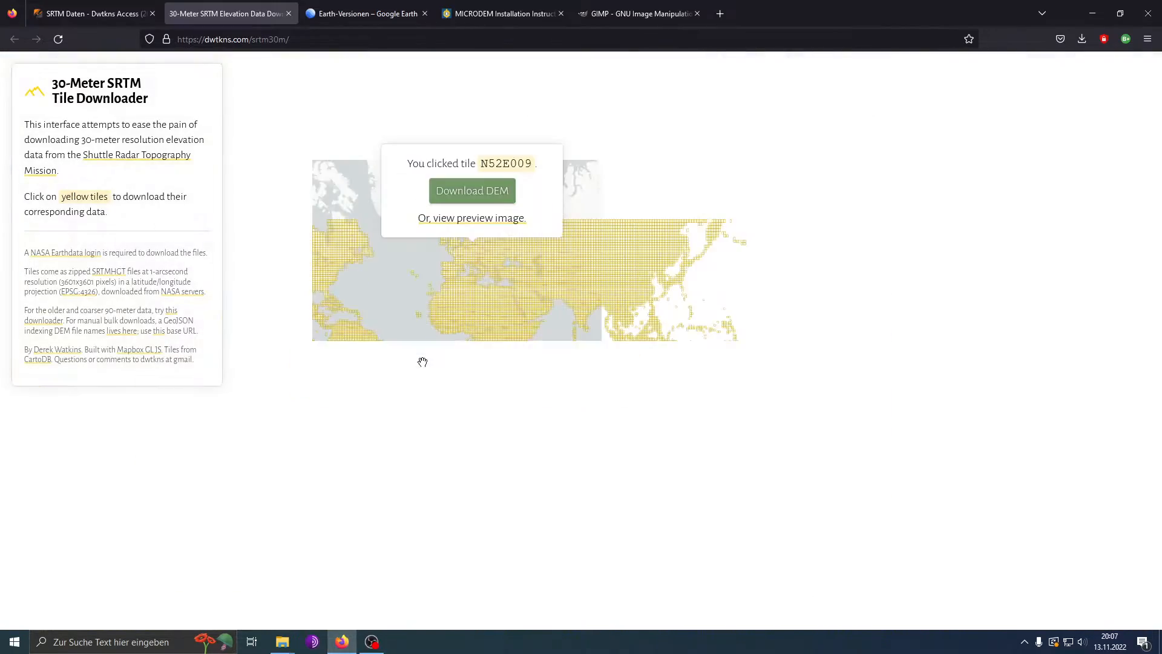
scroll(576, 345, "up", 10)
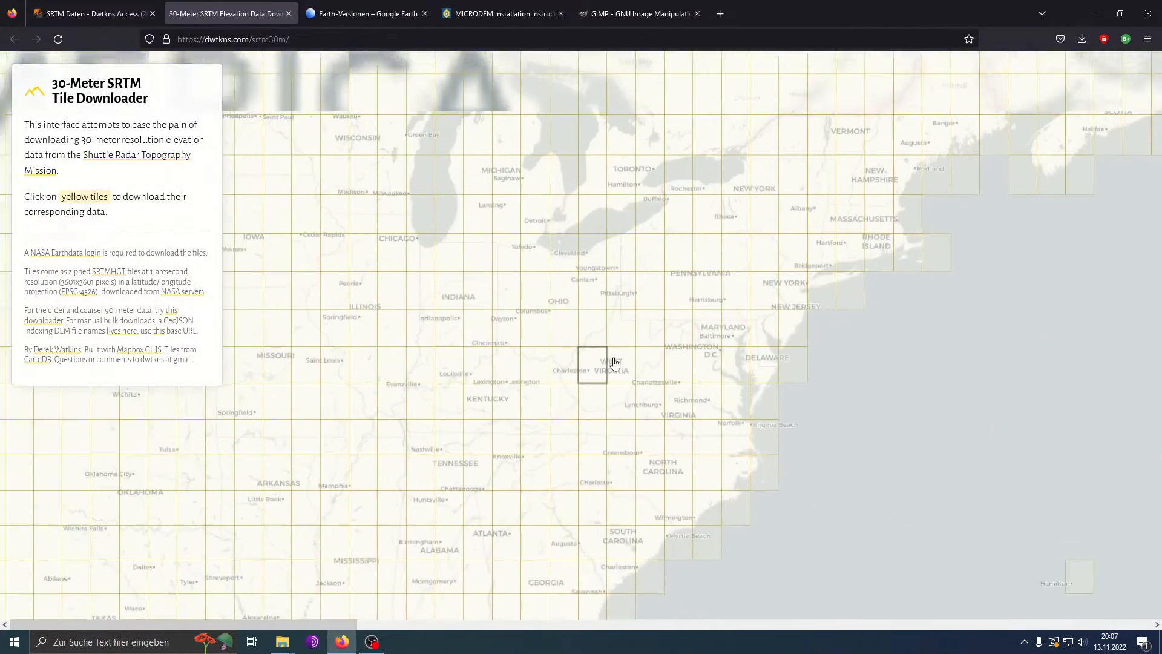
scroll(609, 298, "up", 5)
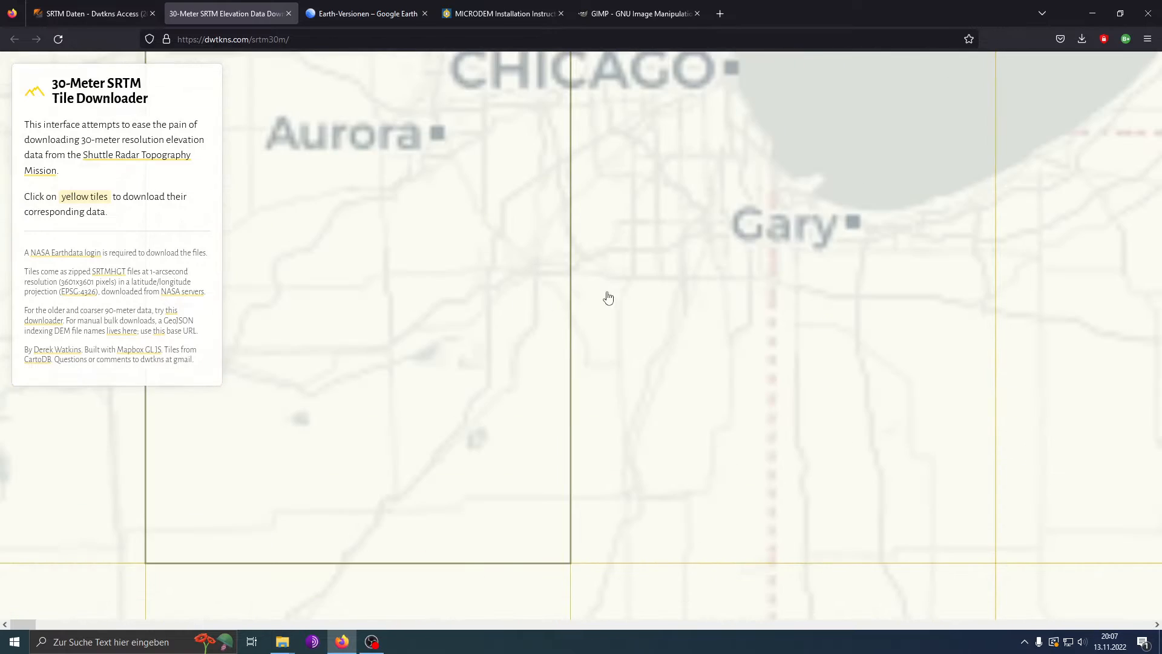
left_click_drag(656, 267, 580, 275)
left_click_drag(780, 394, 691, 322)
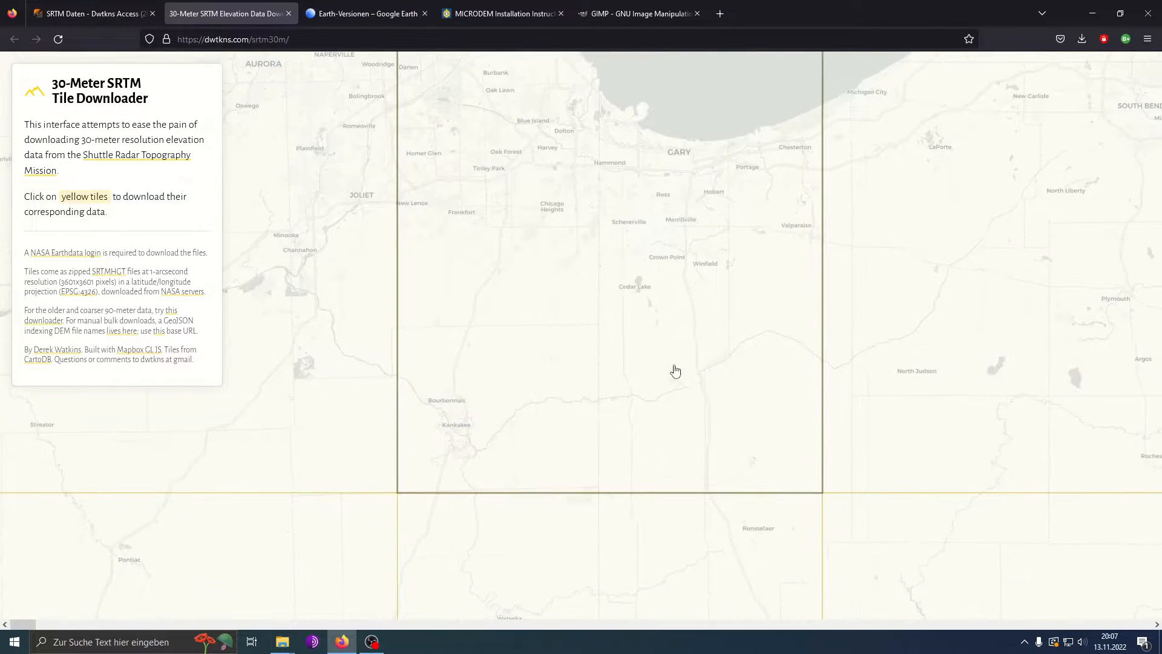
scroll(675, 370, "down", 4)
left_click(623, 340)
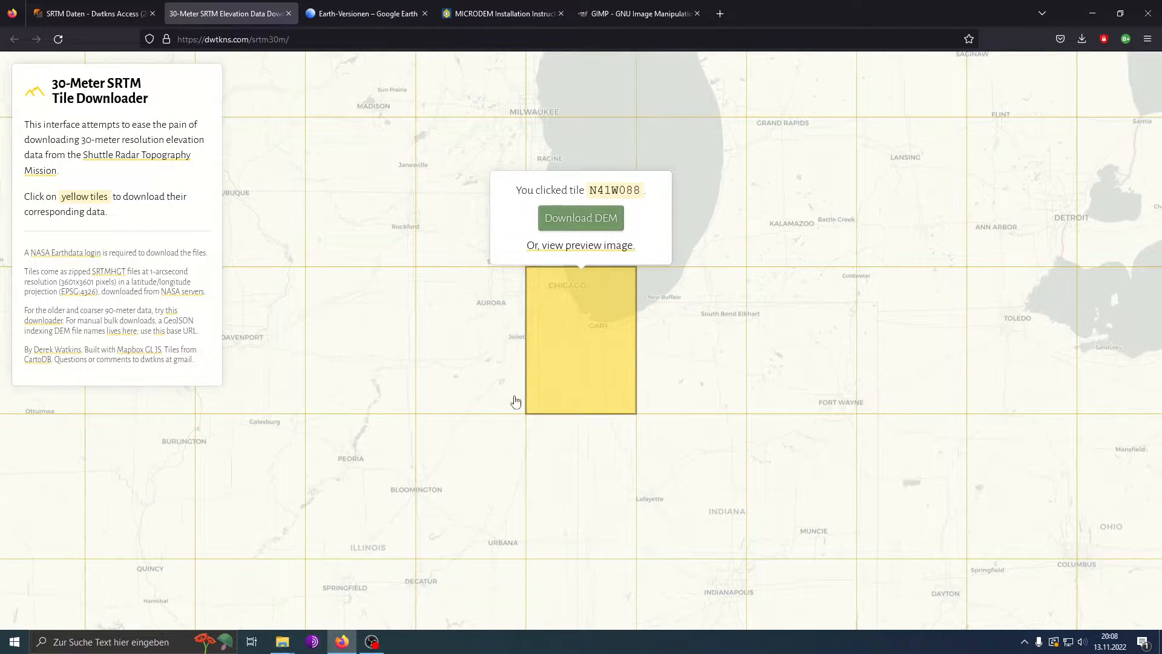
left_click(474, 228)
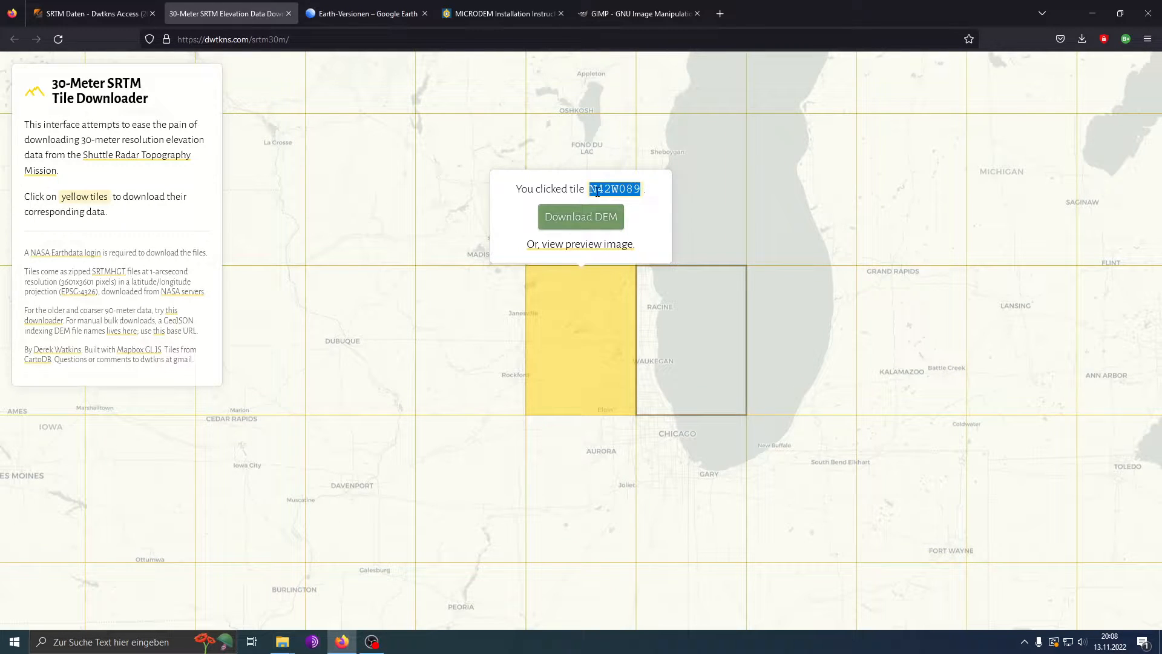
- Select tile N42W088 near Chicago, and return to the tile covering Hanover in Germany for comparison
left_click(642, 330)
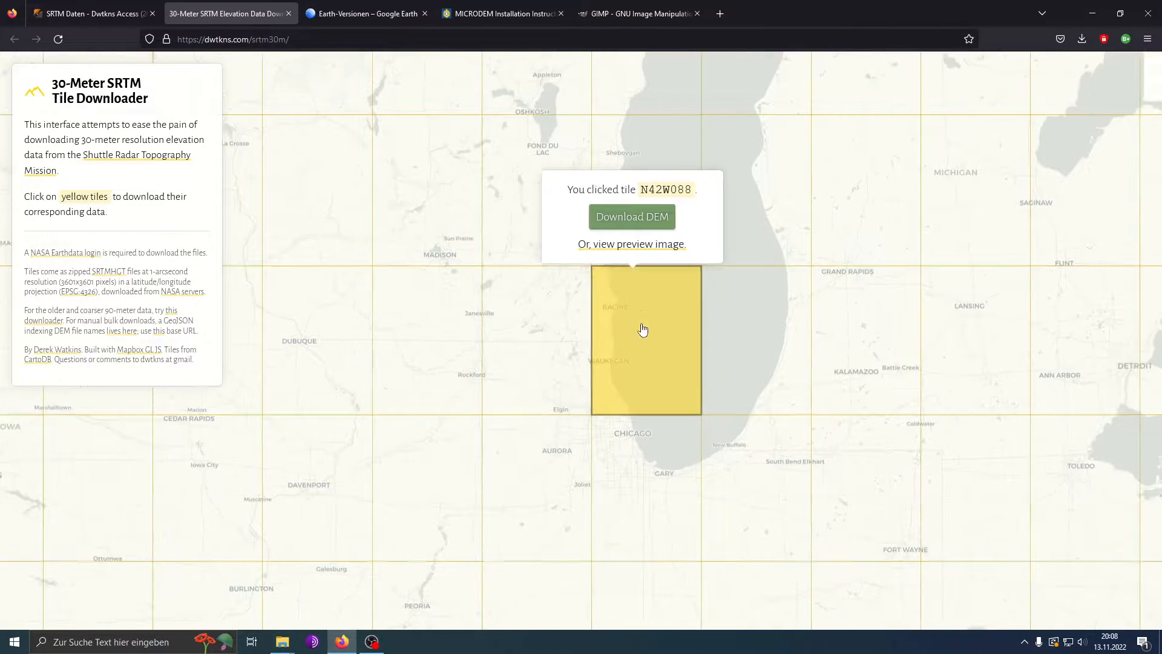
scroll(666, 394, "down", 10)
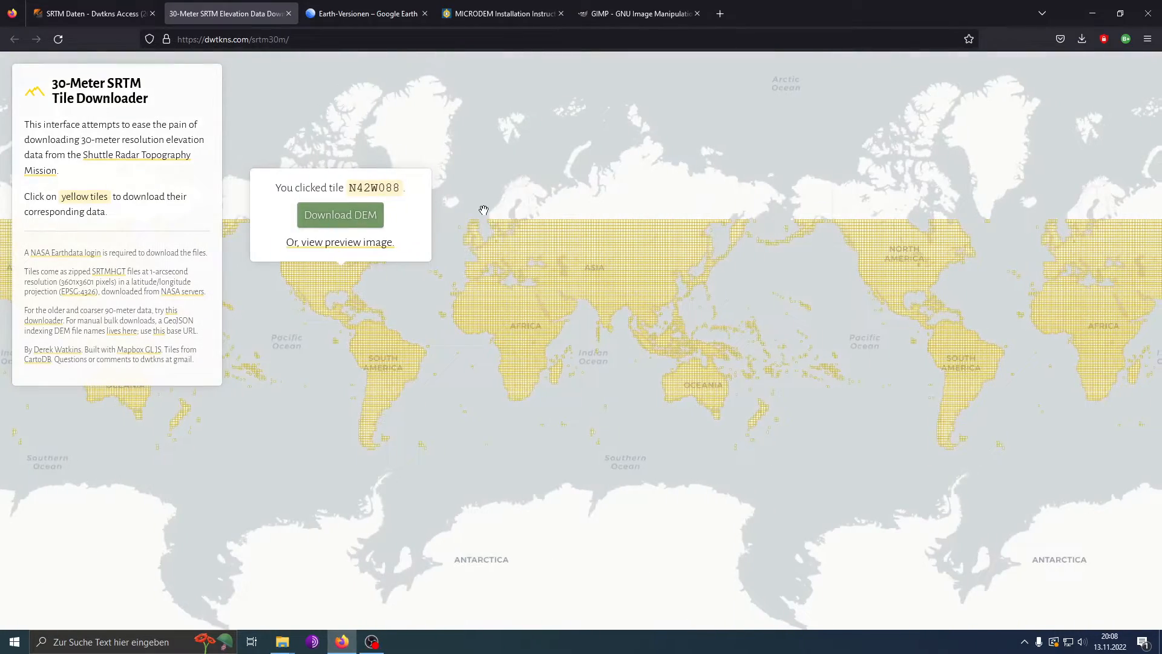
scroll(482, 213, "up", 10)
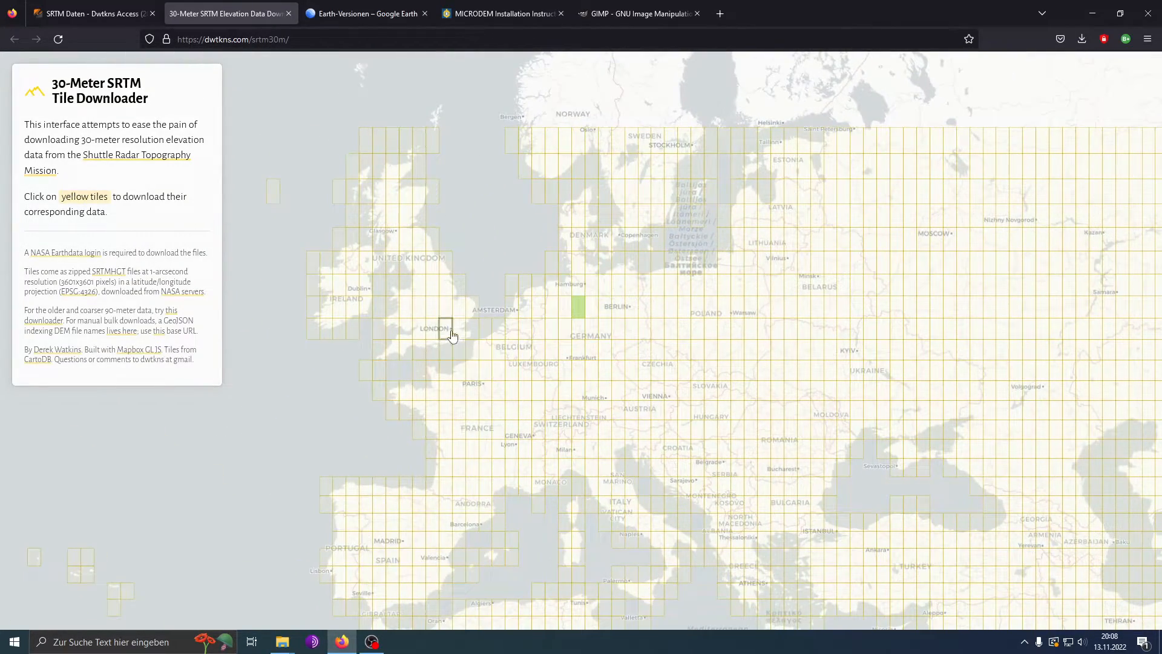
scroll(513, 398, "down", 3)
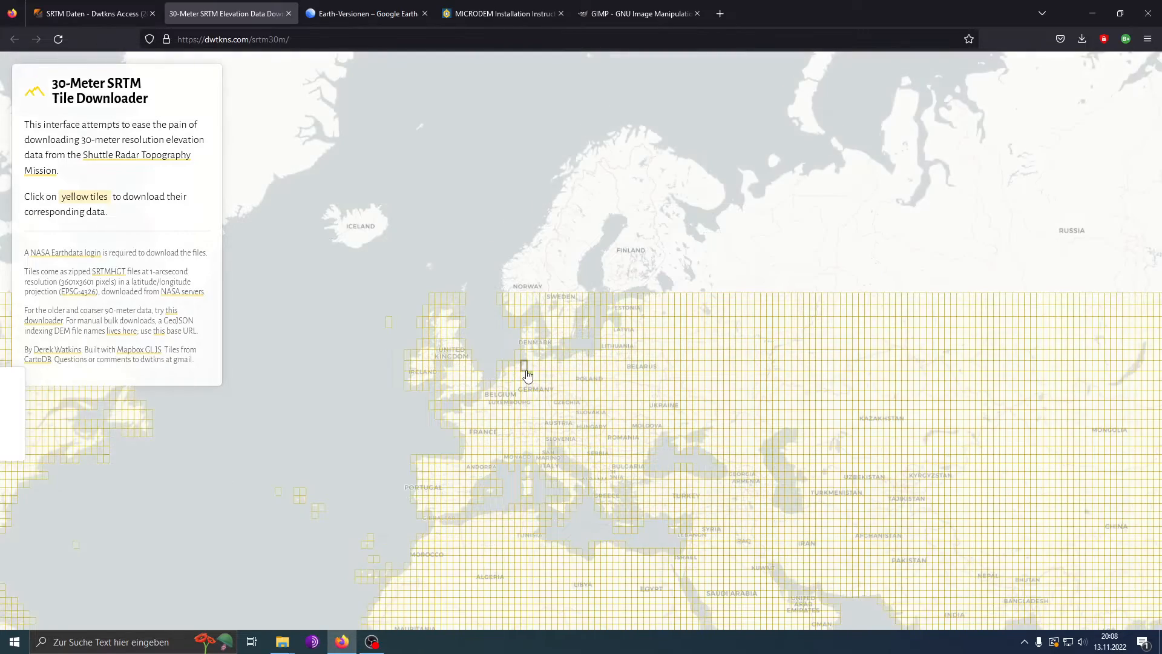
scroll(526, 371, "up", 5)
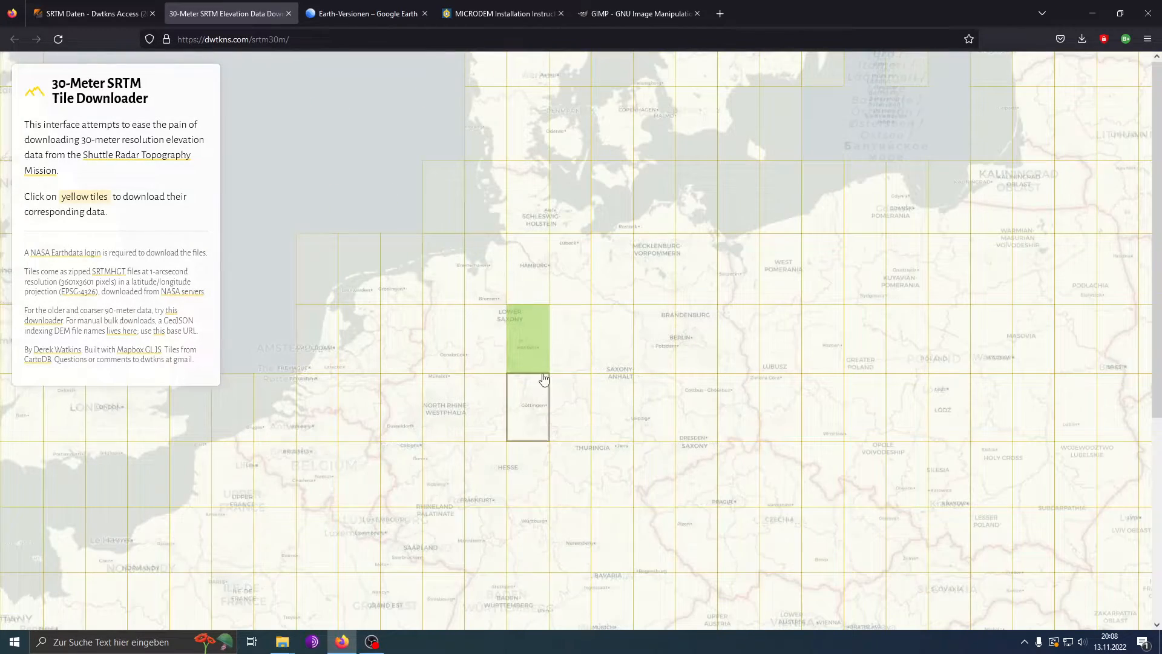
left_click_drag(575, 438, 583, 390)
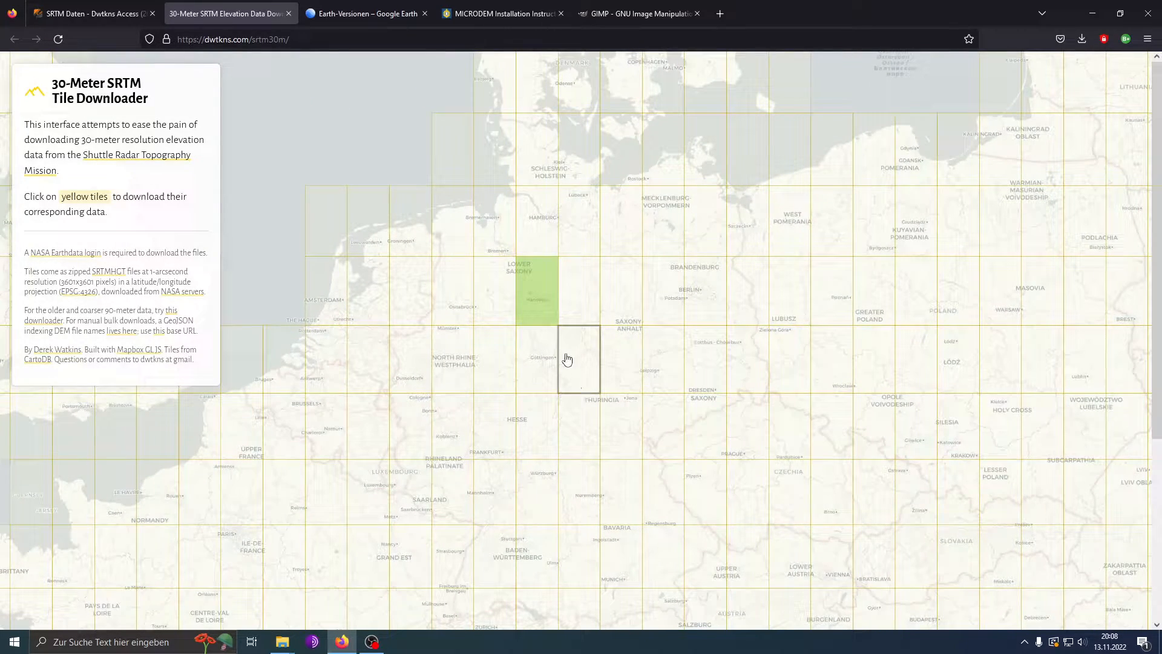
scroll(537, 307, "up", 3)
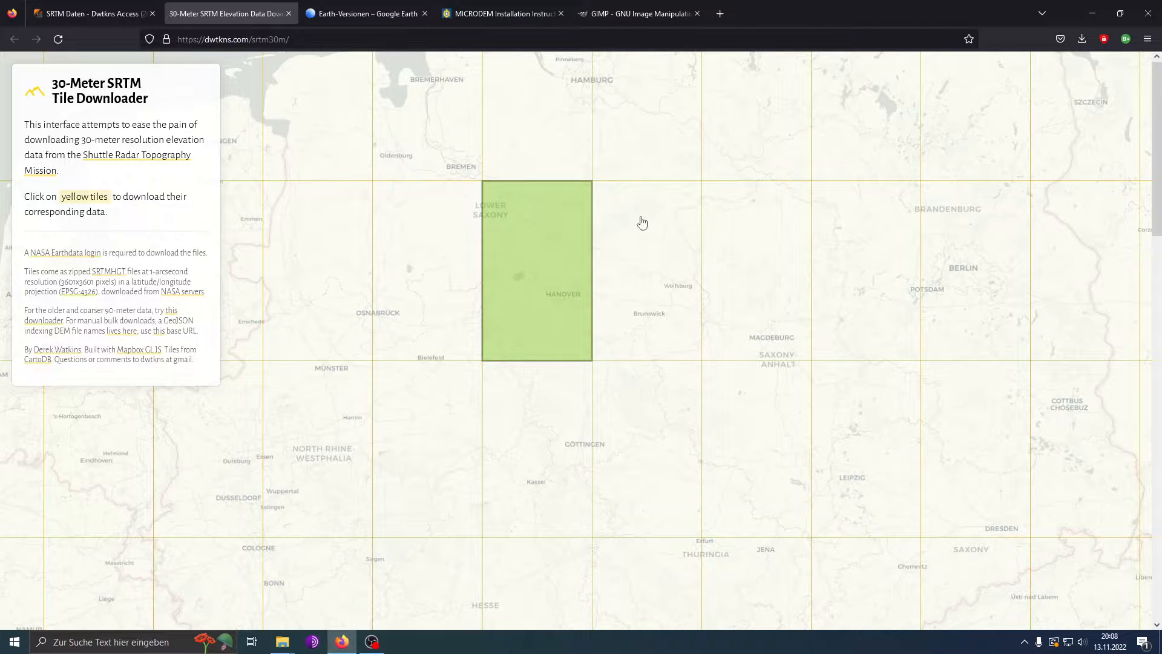
- Switch to the tut folder in File Explorer and inspect the contents of the archive N52E009.SRTMGL1.hgt.zip
left_click(1092, 13)
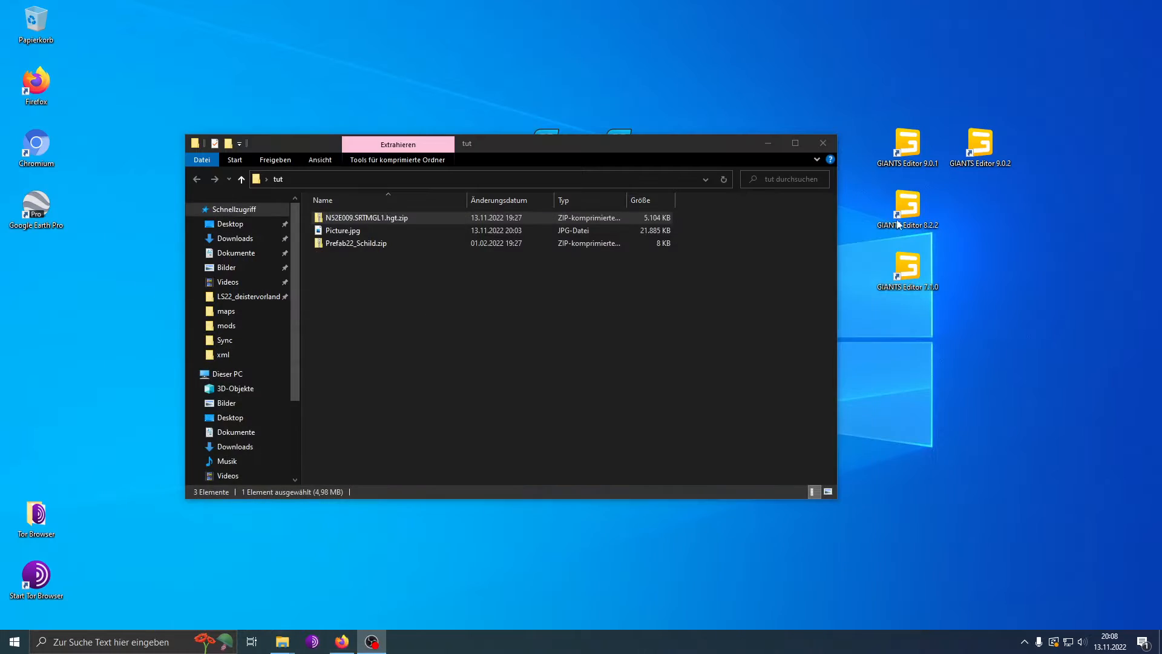
left_click(389, 222)
right_click(380, 221)
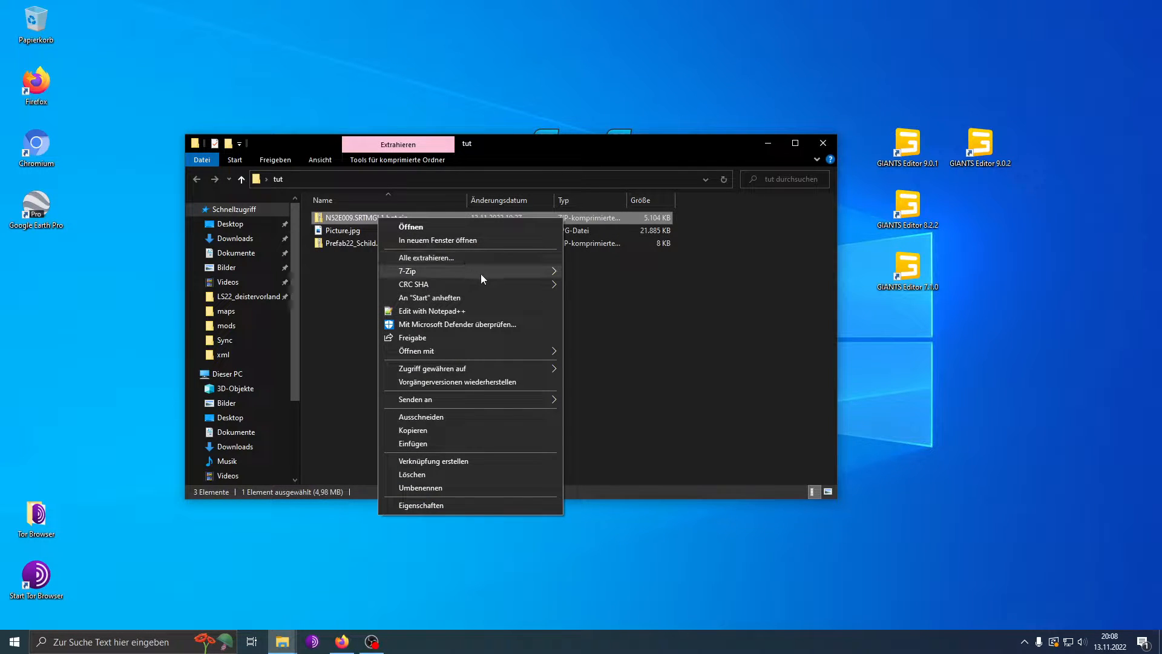
mouse_move(478, 271)
left_click(373, 271)
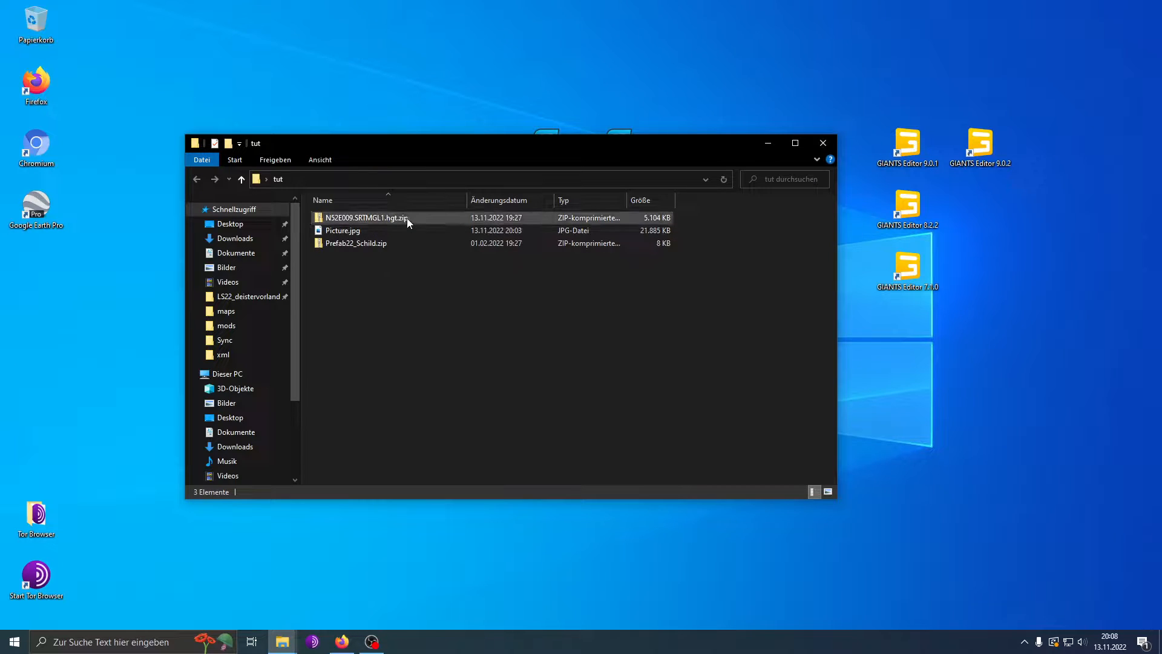
double_click(426, 220)
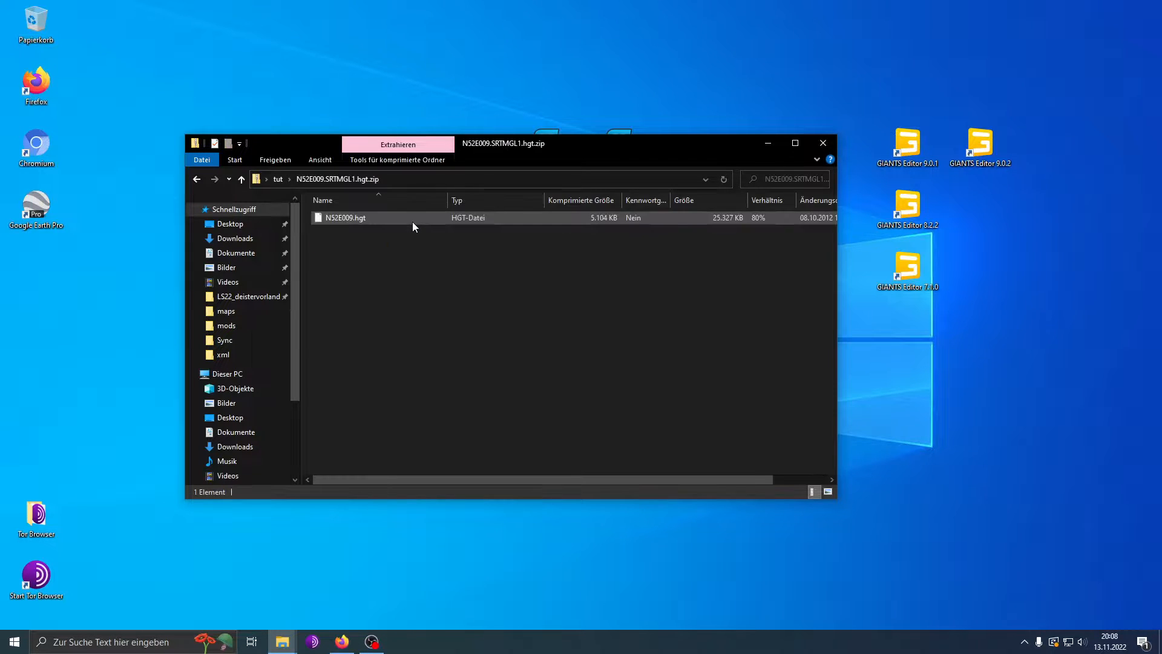
left_click(198, 183)
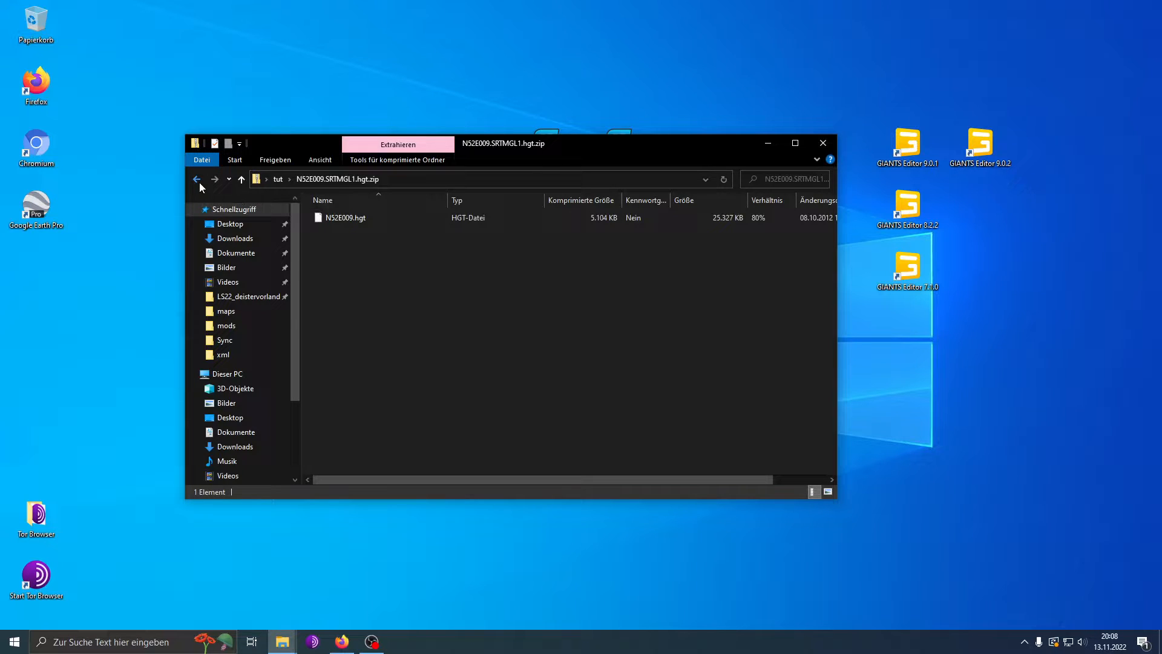
- Extract N52E009.SRTMGL1.hgt.zip with 7-Zip into its own subfolder N52E009.SRTMGL1.hgt
right_click(427, 217)
mouse_move(528, 273)
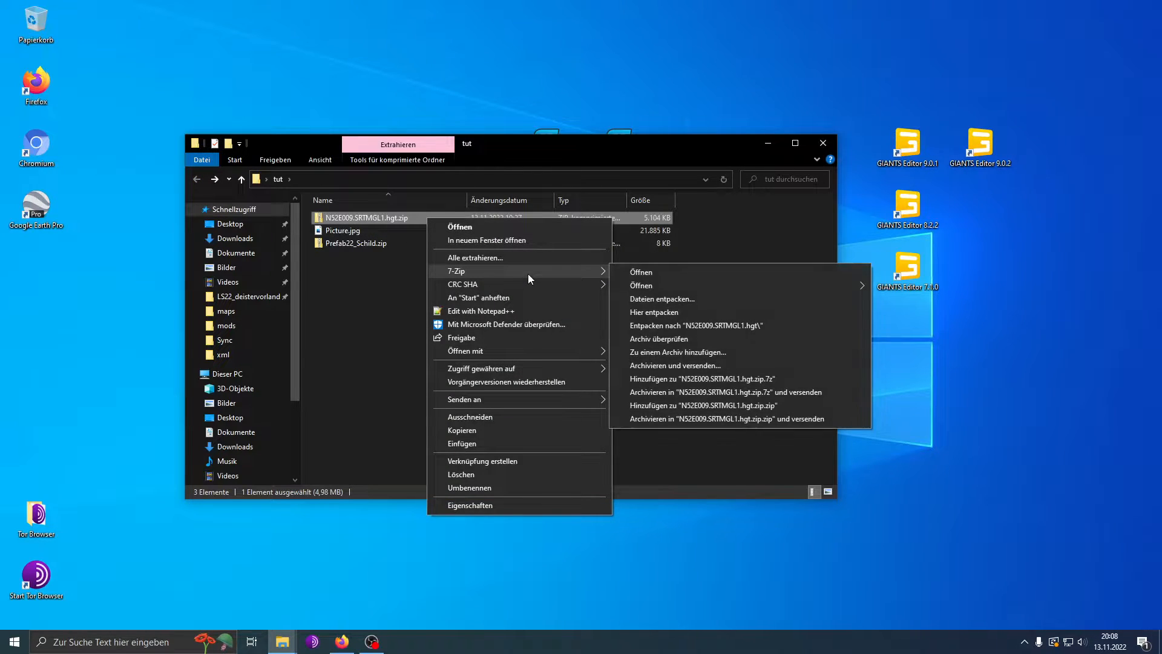
left_click(710, 325)
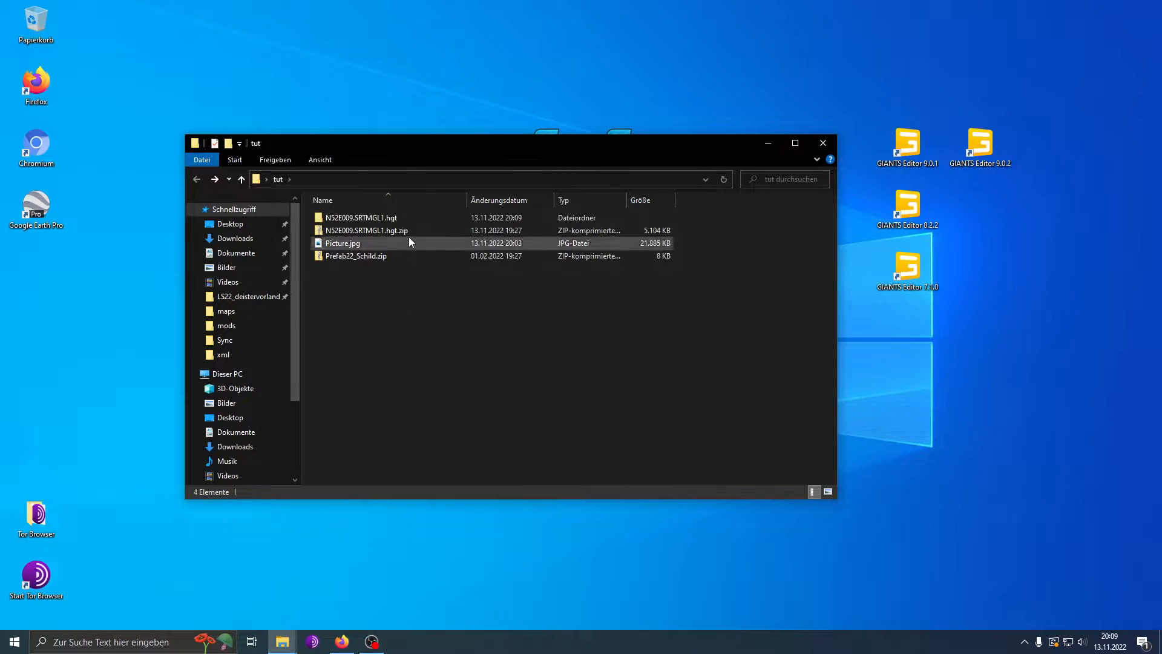
left_click(411, 224)
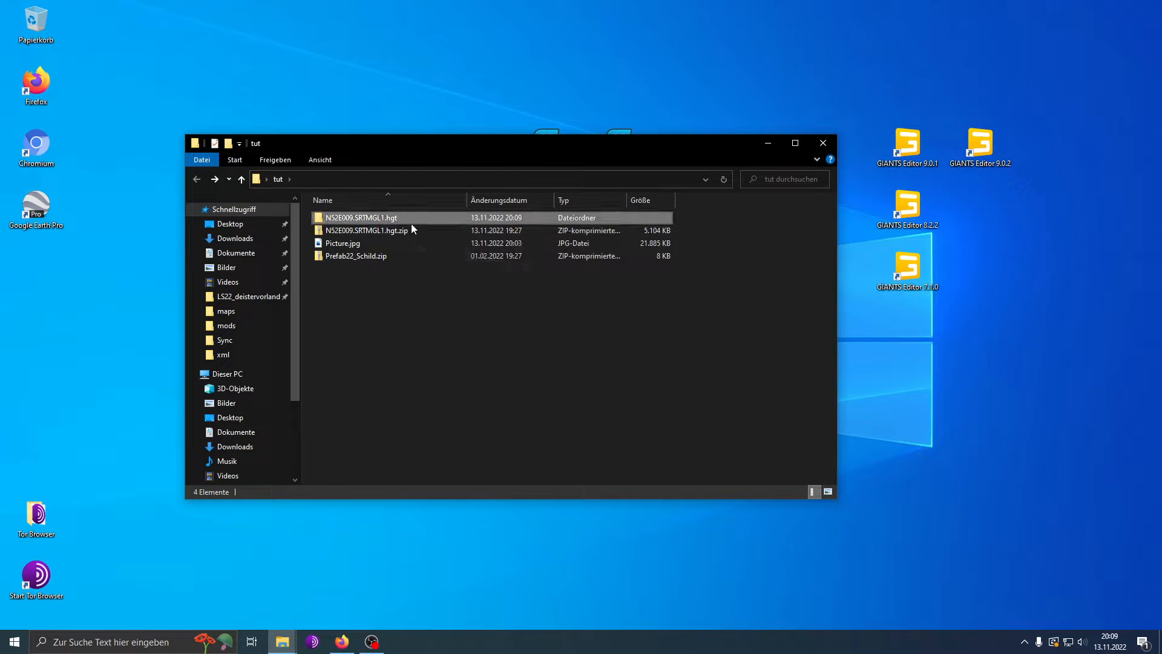
- Extract Prefab22_Schild.zip with 7-Zip into its own subfolder Prefab22_Schild and check the contents of the extracted SRTM folder
left_click(399, 255)
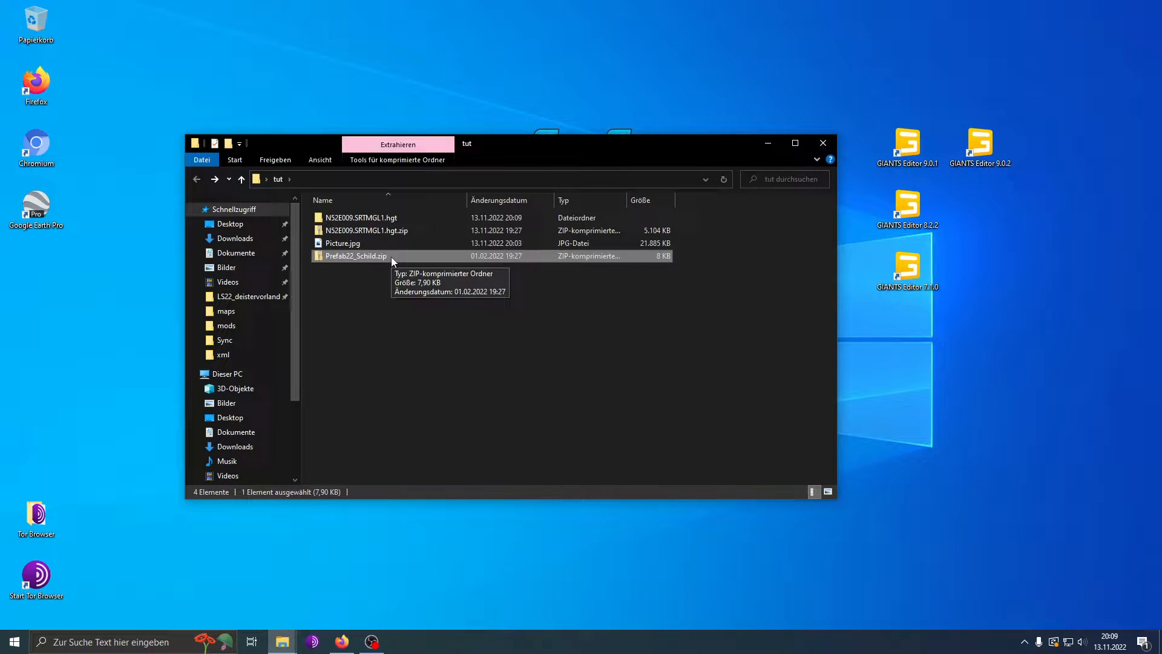
right_click(391, 257)
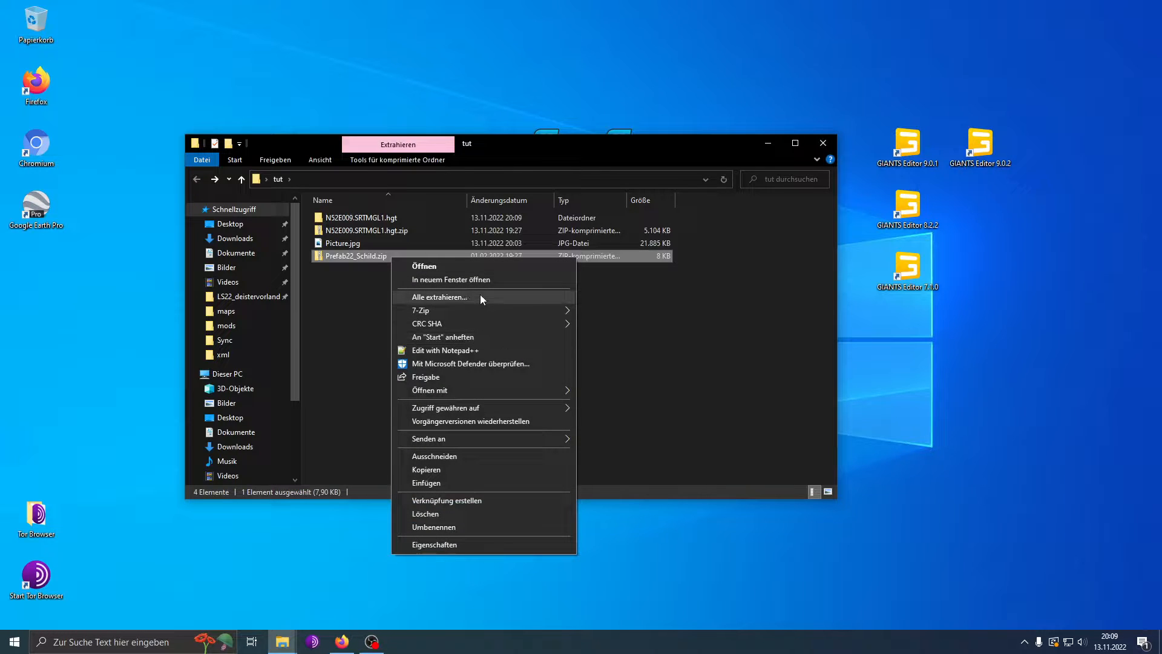
mouse_move(494, 309)
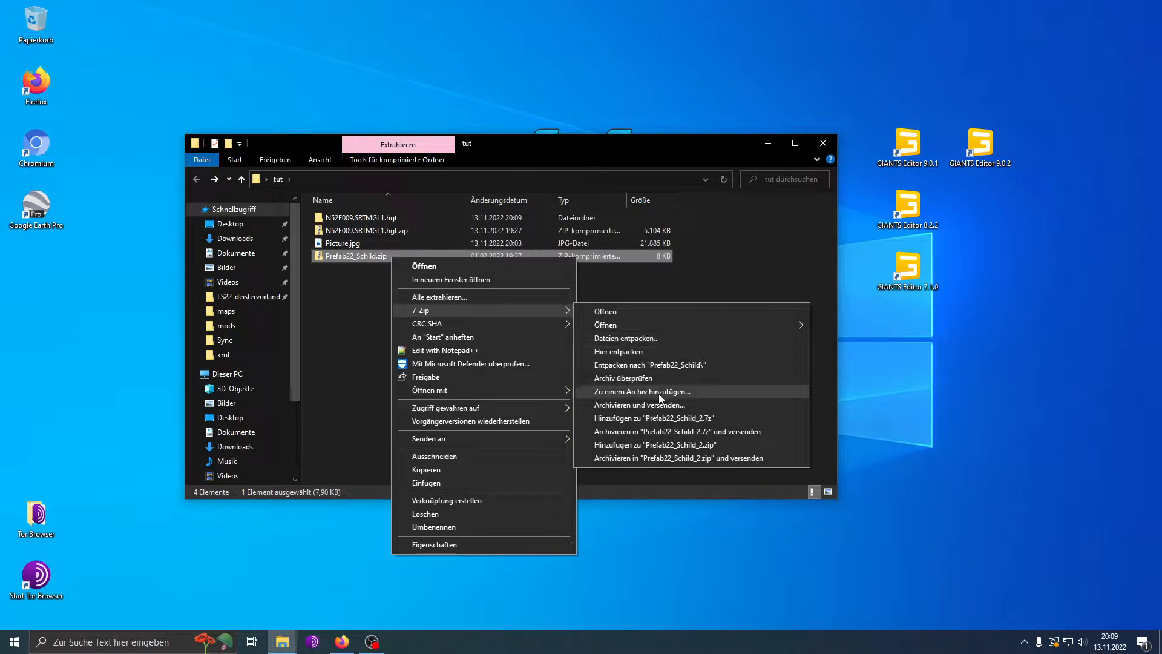
left_click(651, 366)
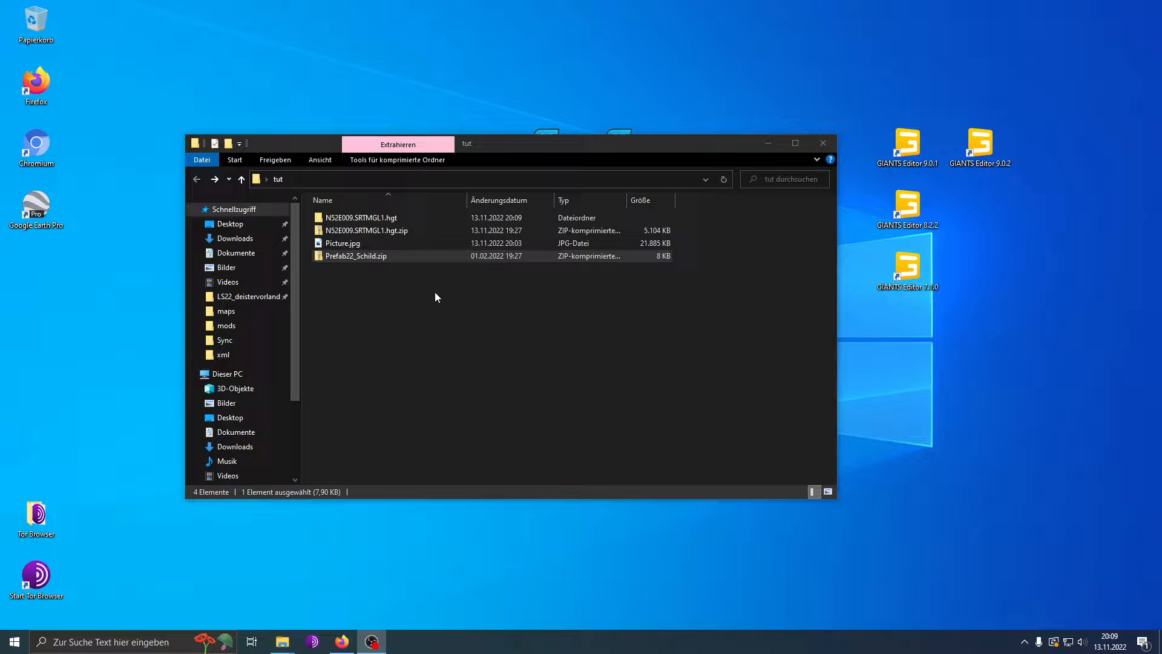
left_click(384, 300)
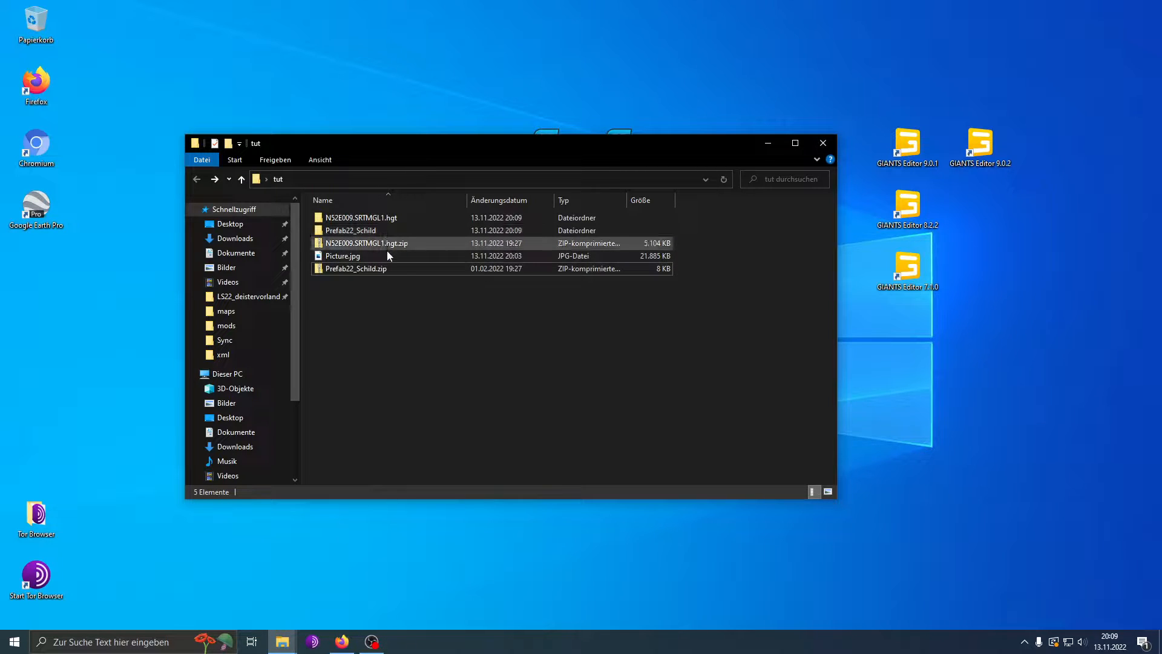
double_click(386, 219)
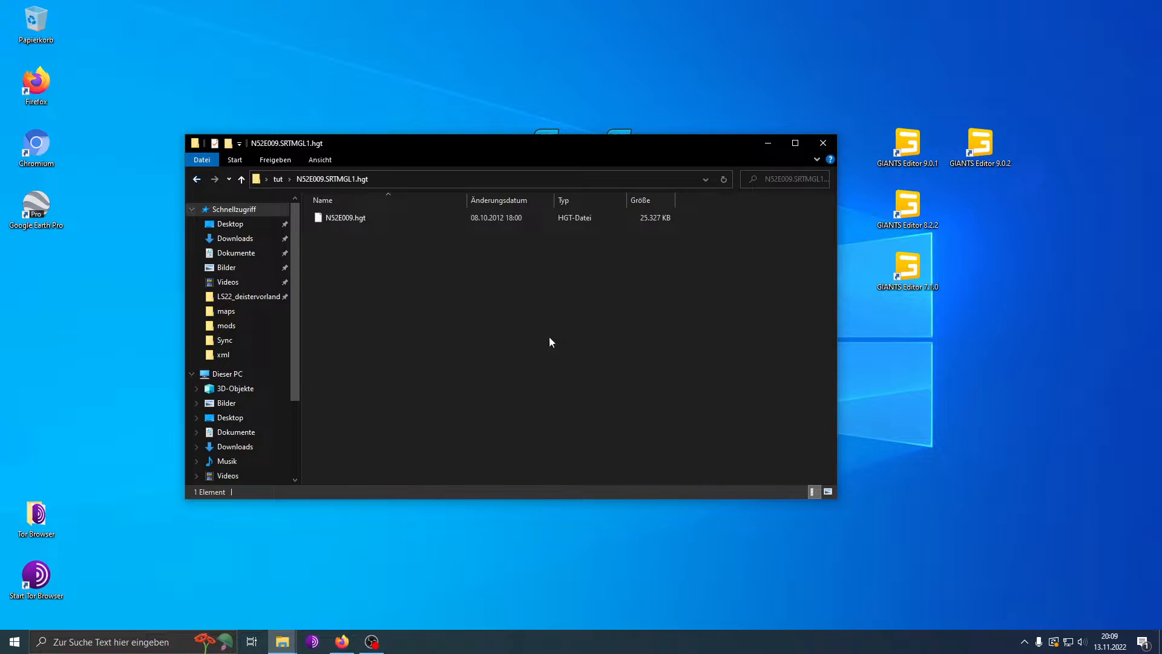
left_click(196, 180)
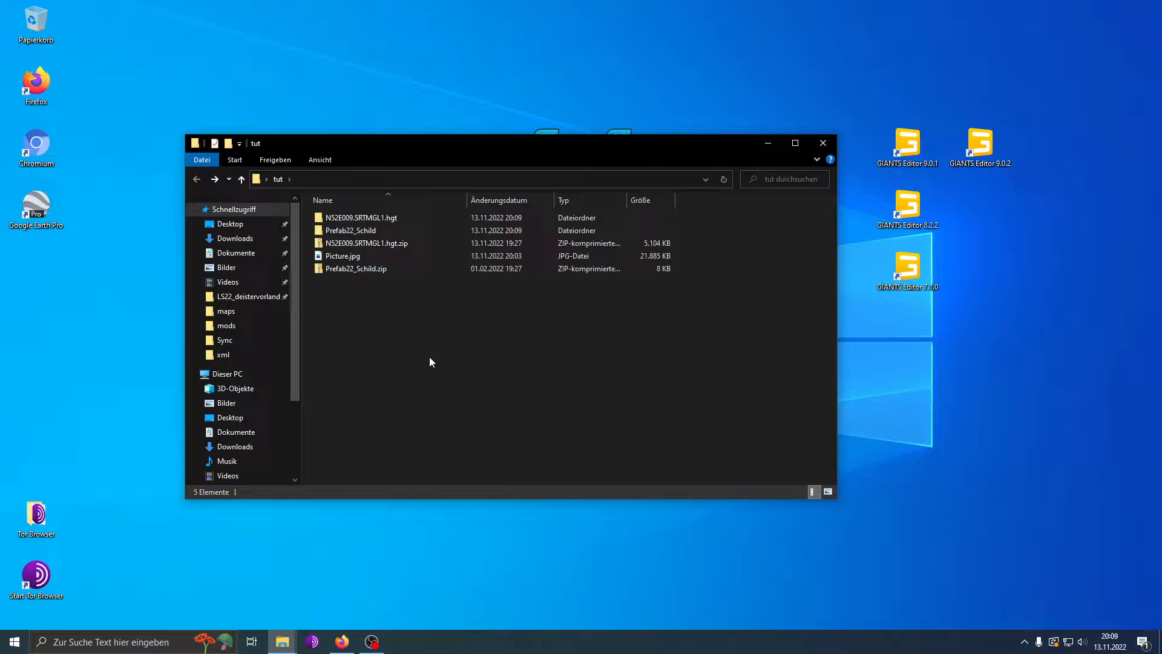
- Switch to Firefox and look up the complete install download in the MICRODEM Installation Instructions
left_click(342, 641)
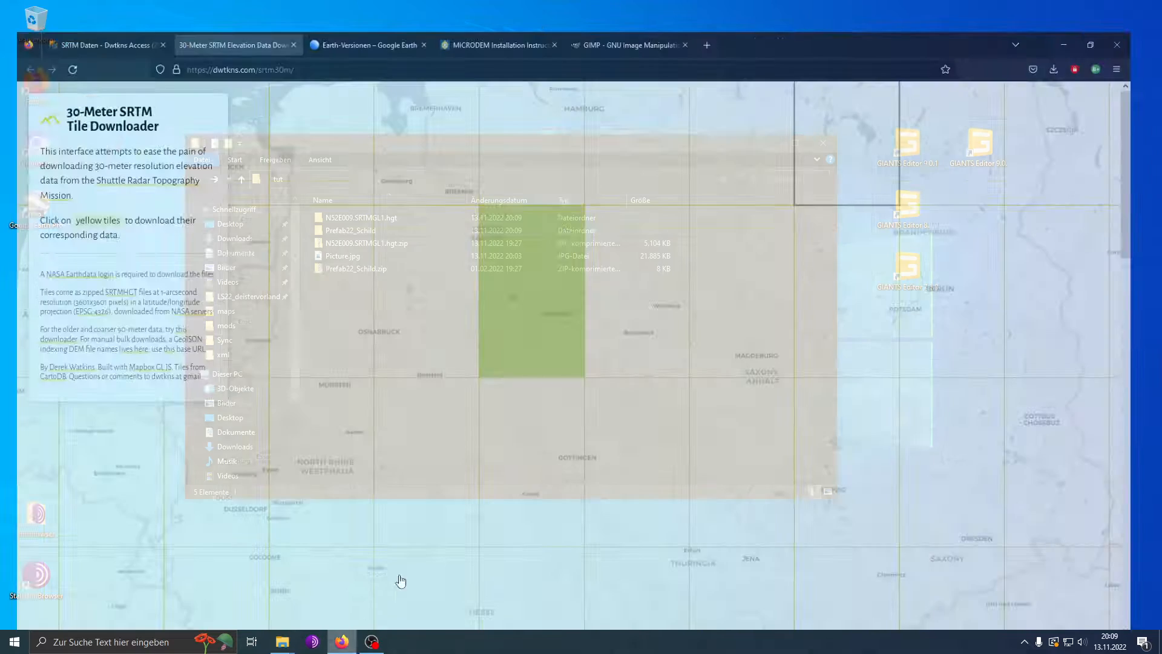
left_click(507, 11)
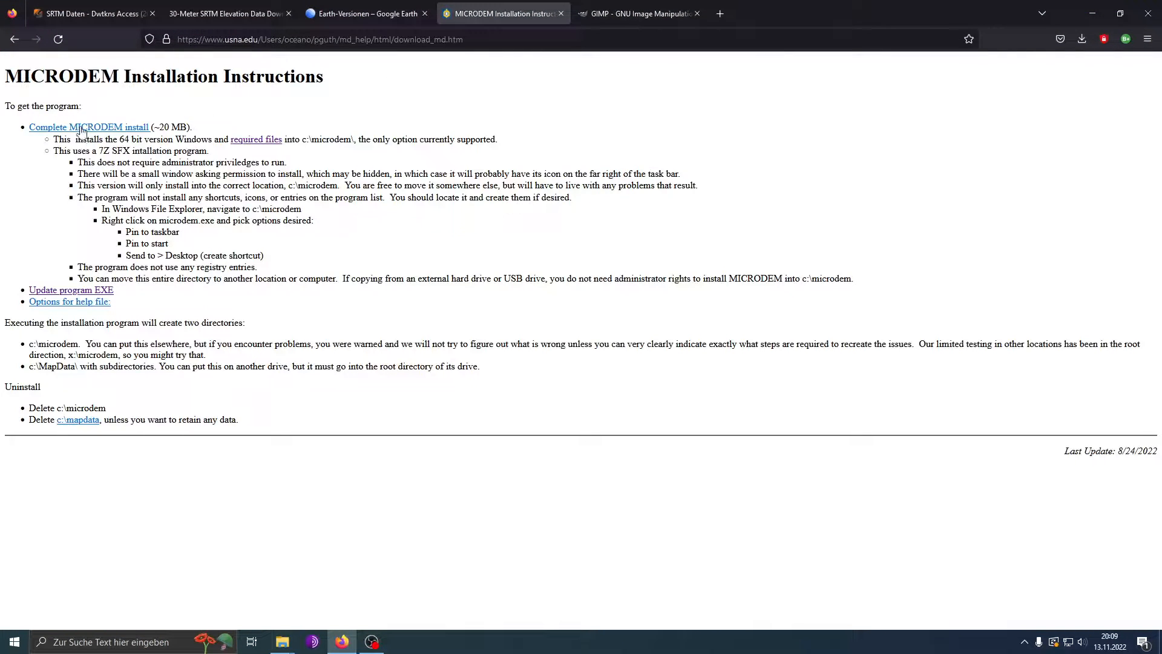
left_click(1087, 17)
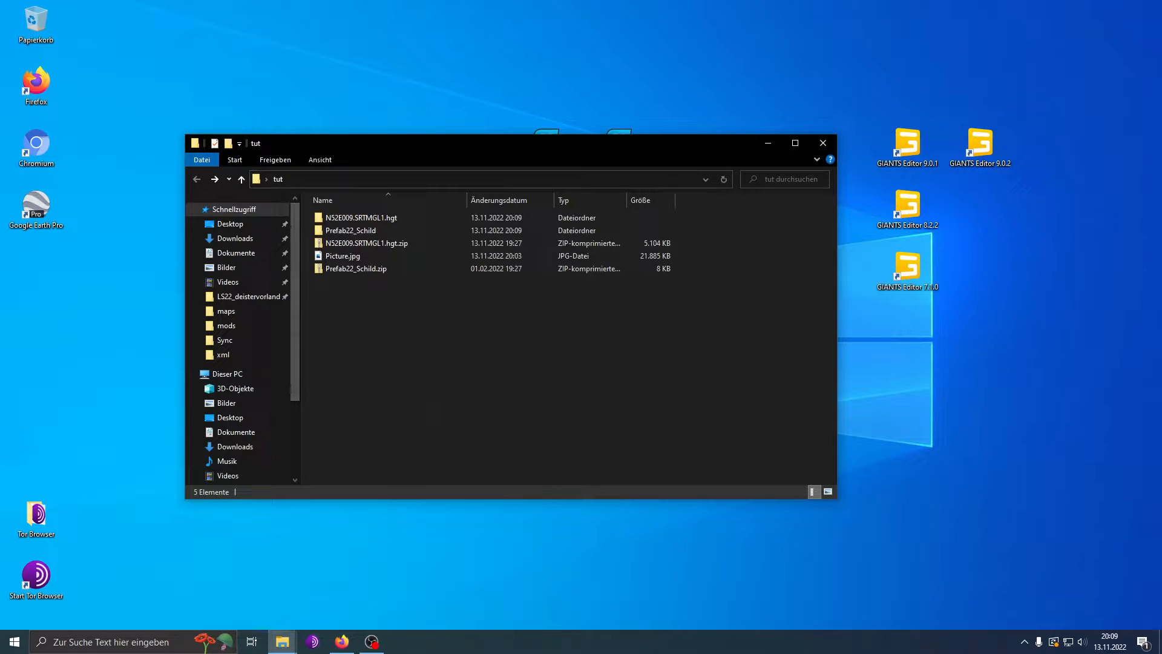
- Start MICRODEM from microdem.exe in the C:\microdem folder and dismiss its start window
left_click_drag(0, 219, 570, 143)
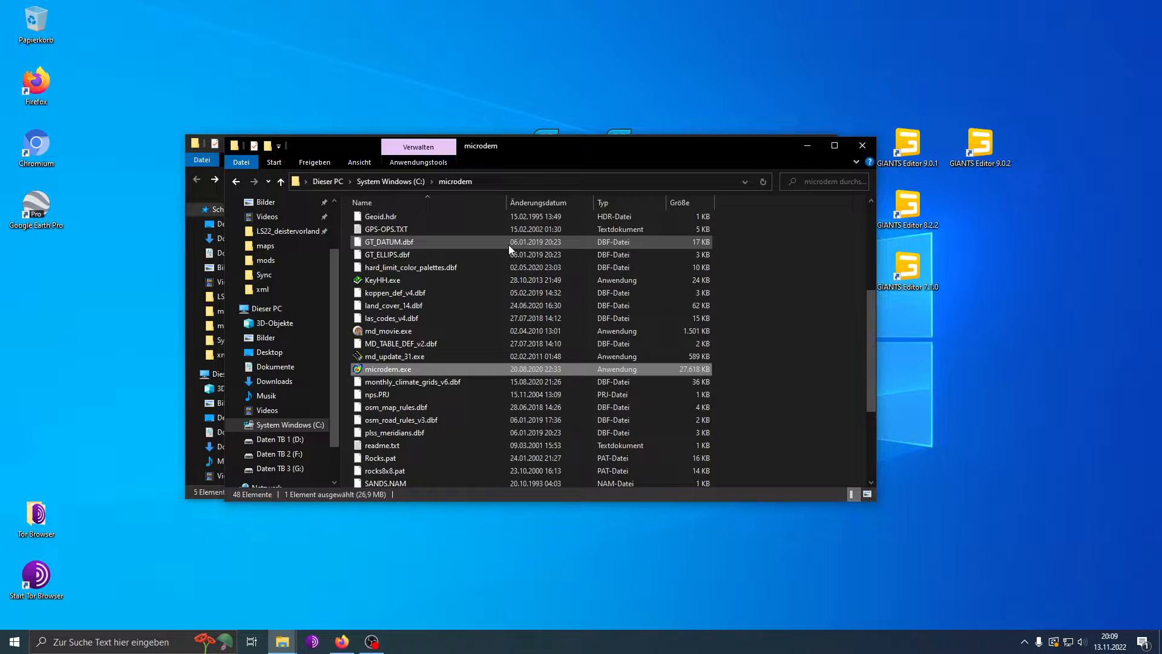
double_click(419, 370)
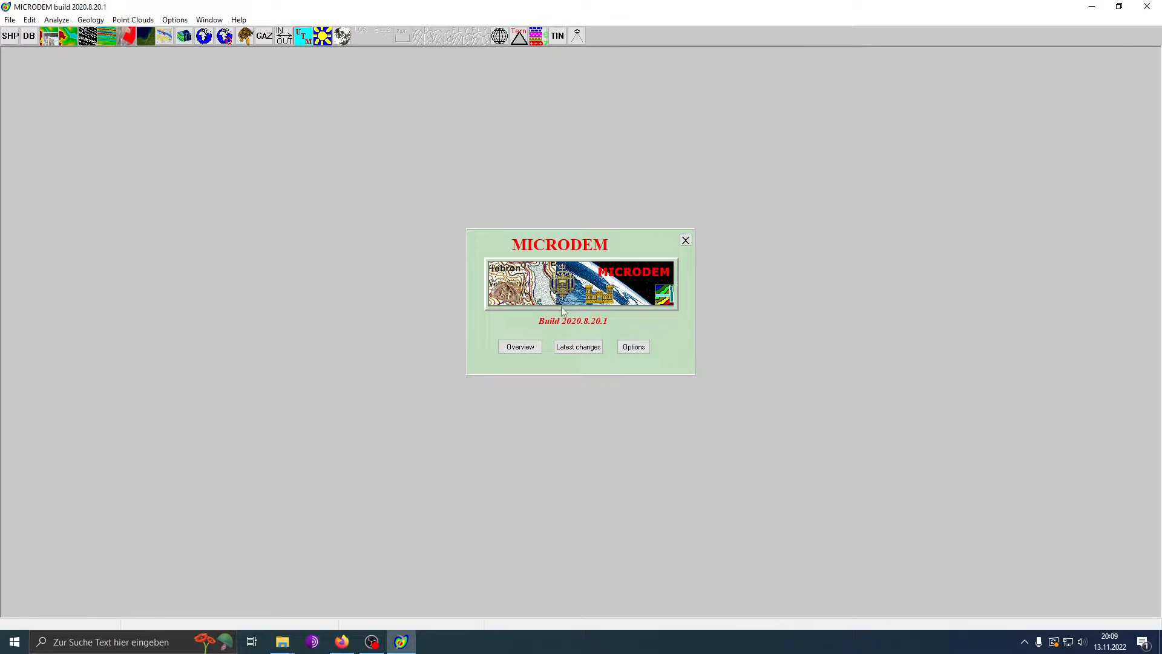
left_click(686, 241)
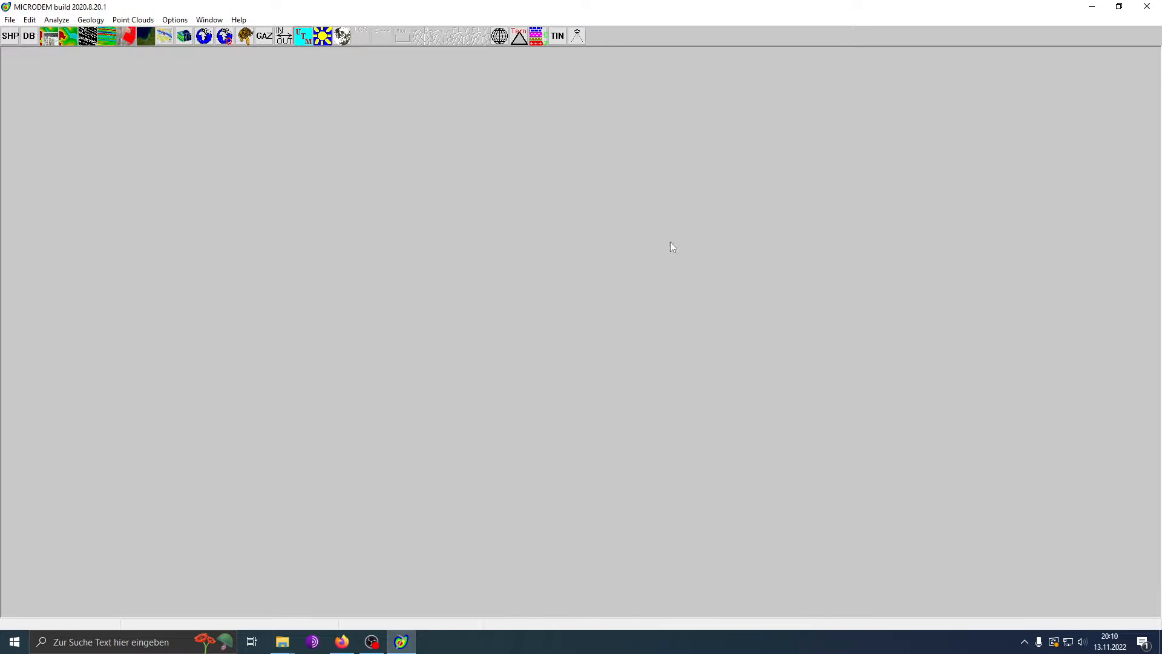
- Start opening a DEM/grid and select N52E009.hgt in the Desktop folder tut\N52E009.SRTMGL1.hgt
left_click(10, 21)
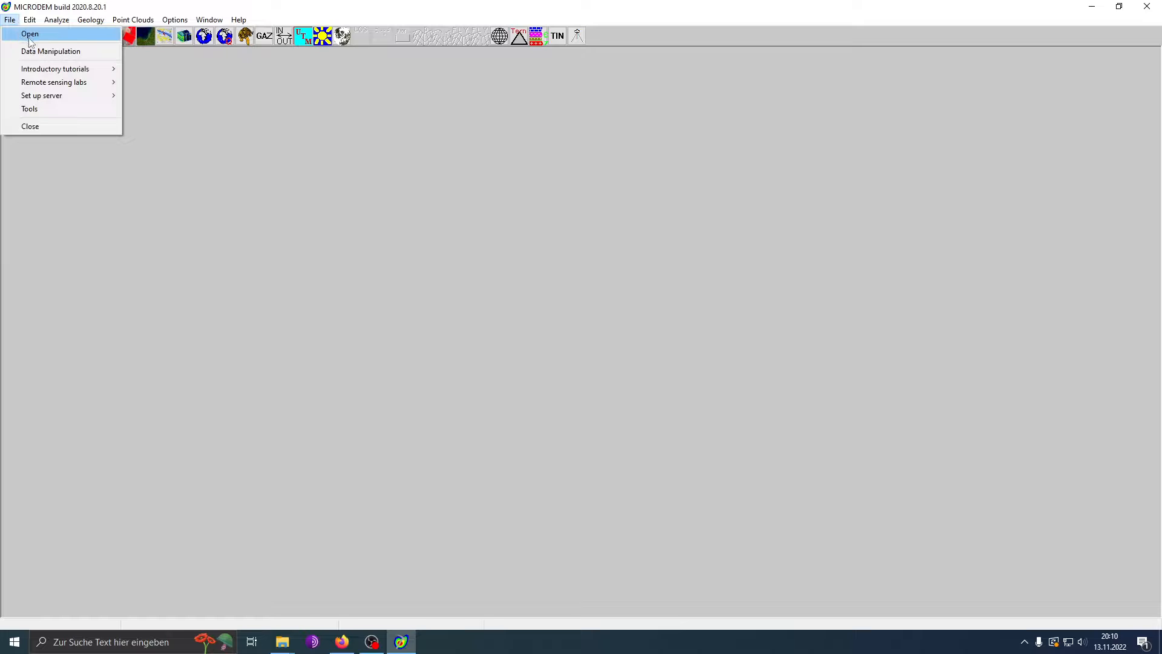
left_click(54, 42)
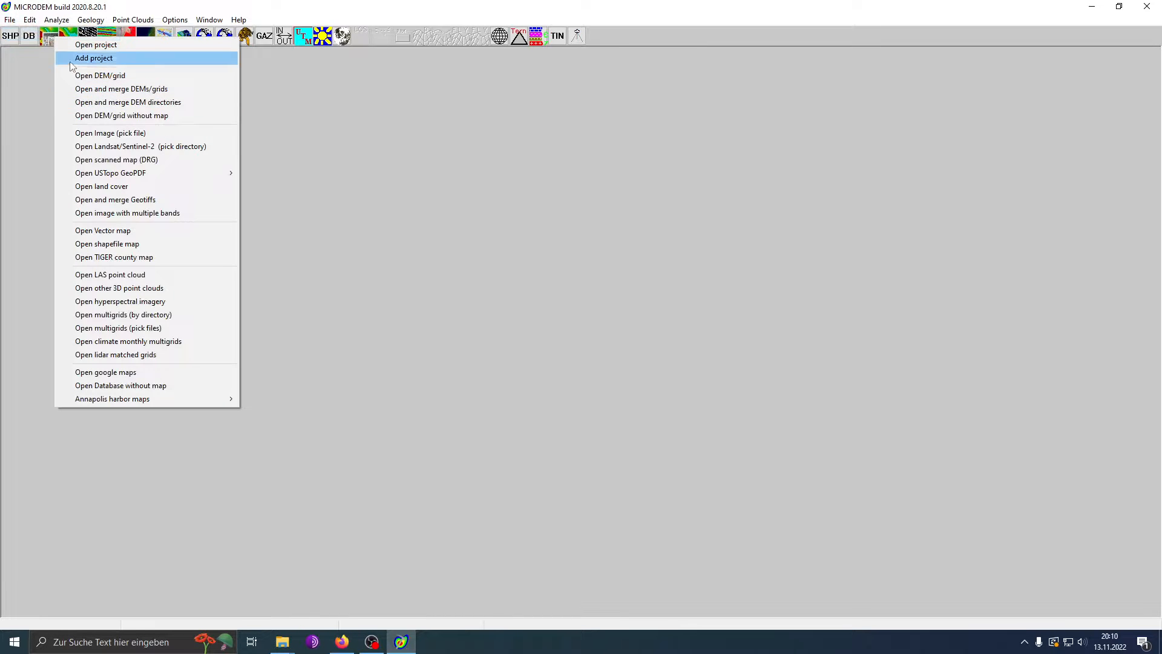
left_click(131, 75)
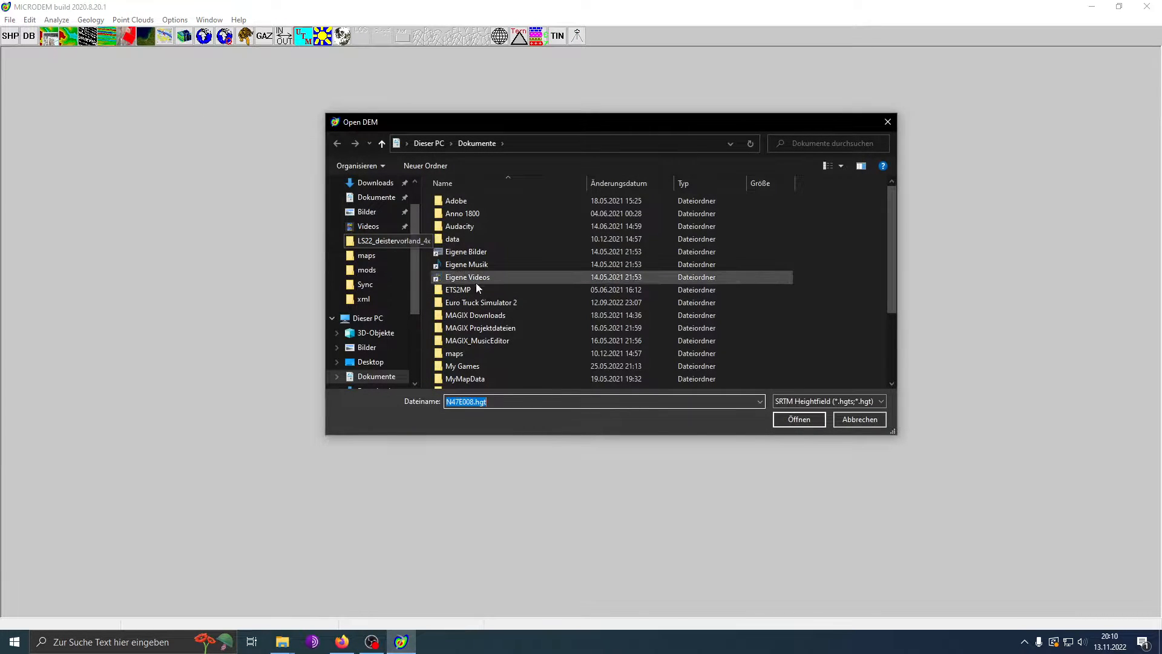
scroll(386, 229, "up", 1)
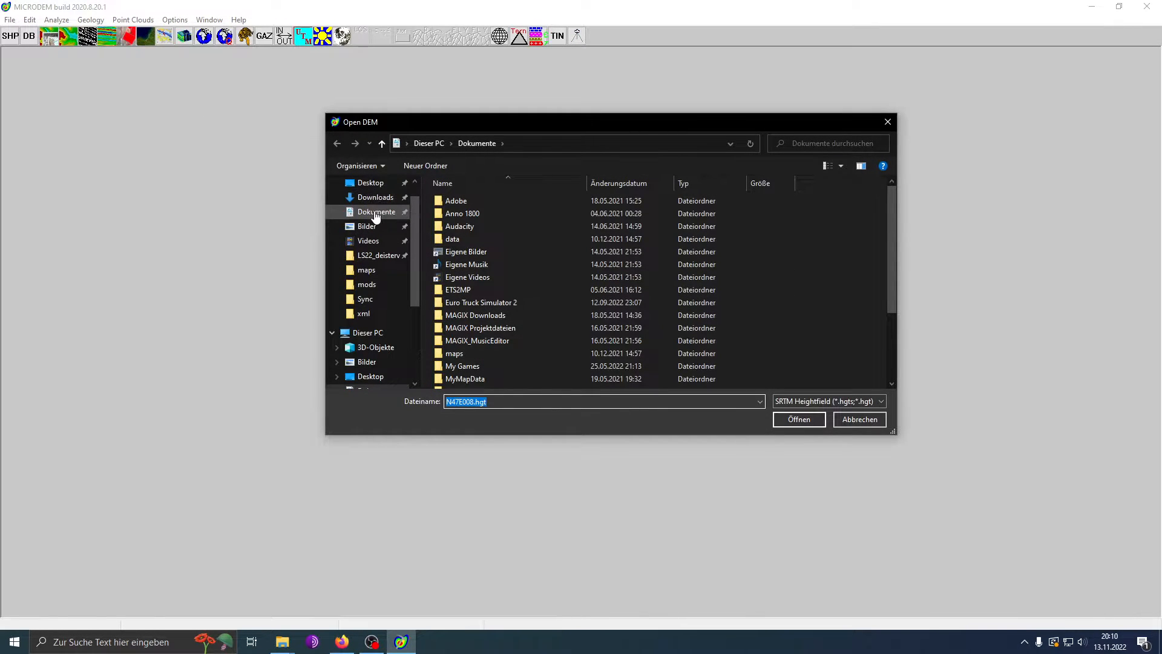
left_click(371, 182)
double_click(485, 230)
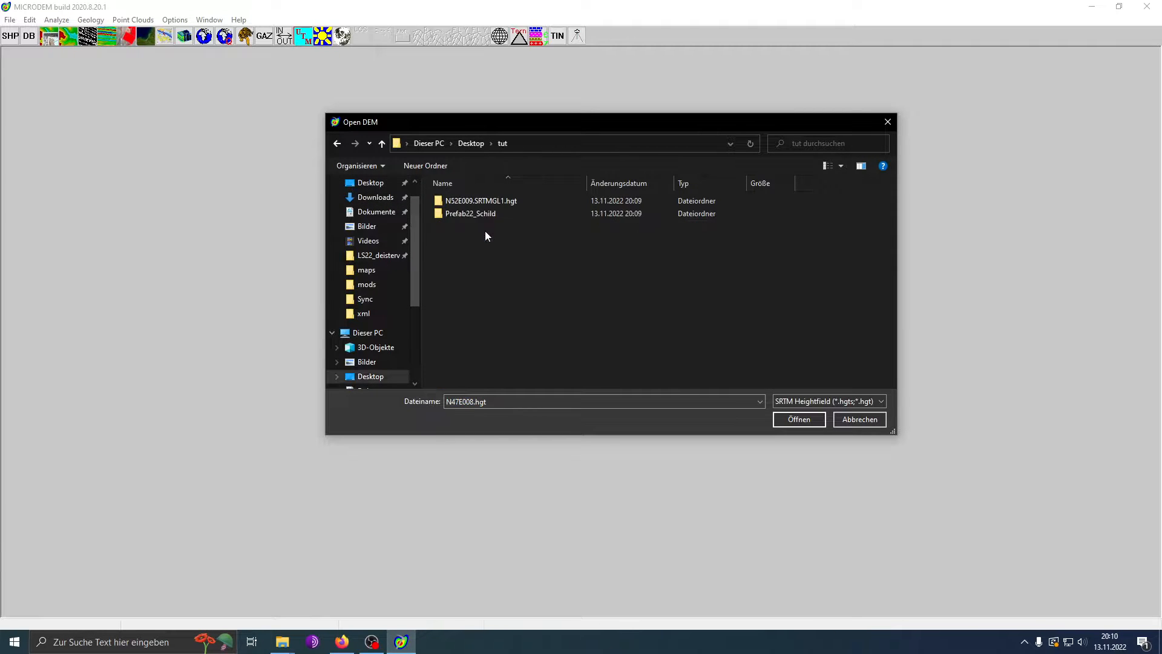
double_click(503, 202)
left_click(500, 202)
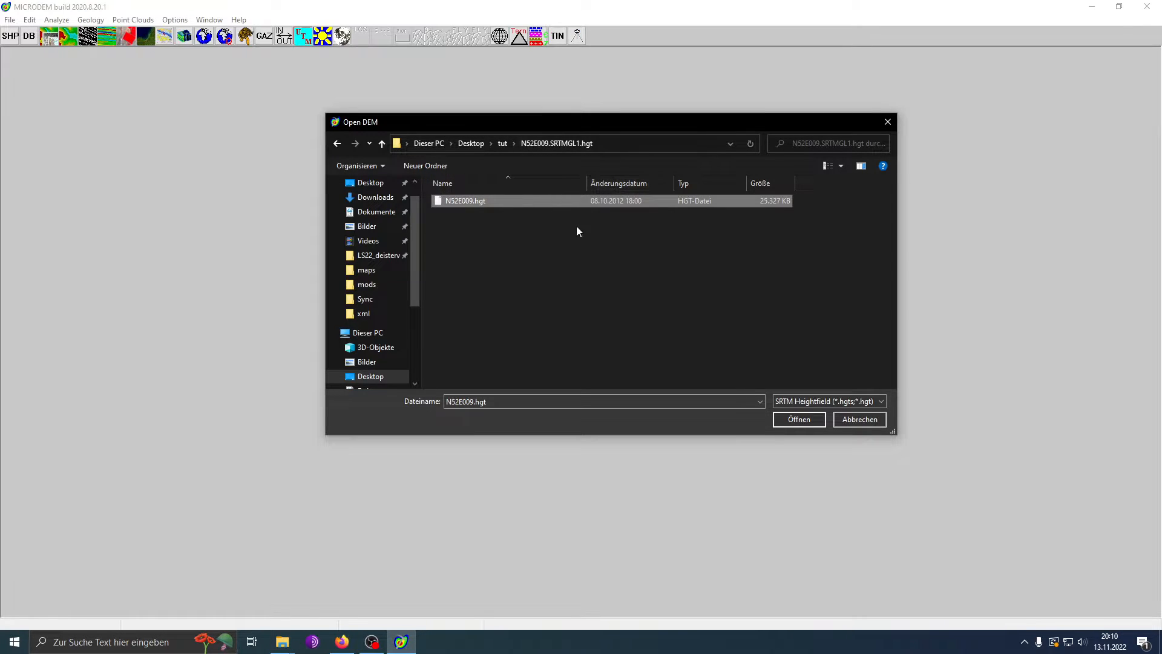
- Set the file type to SRTM Heightfield (*.hgts;*.hgt) and load N52E009.hgt as a DEM map
left_click(837, 400)
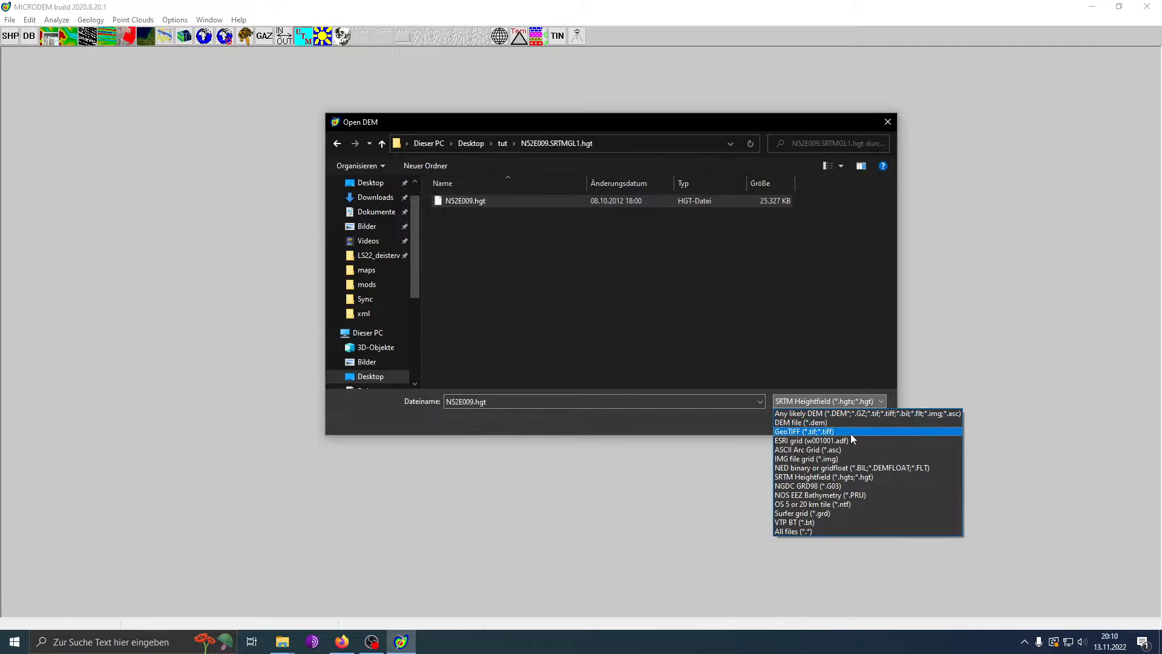
left_click(882, 478)
left_click(810, 401)
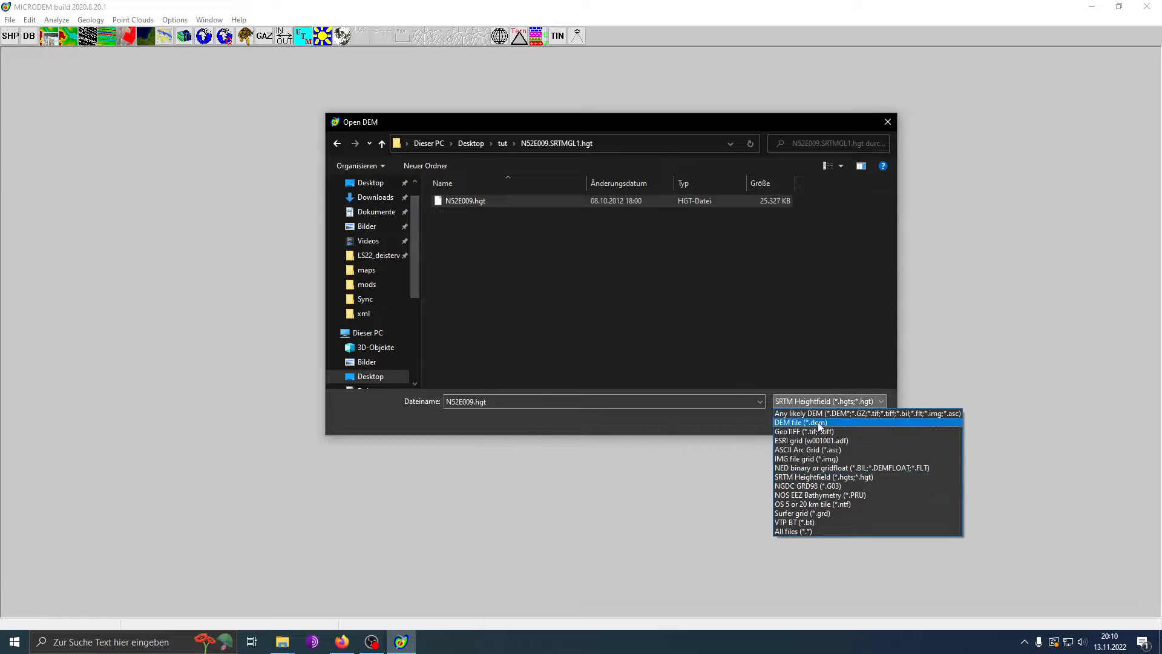
left_click(810, 443)
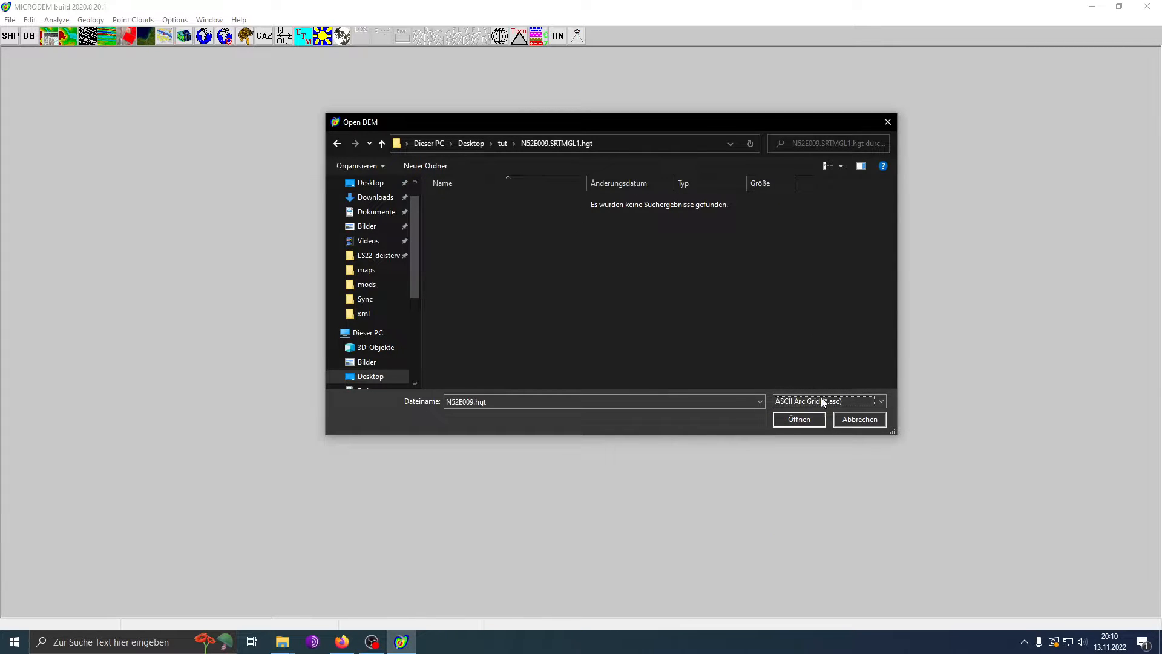
left_click(871, 401)
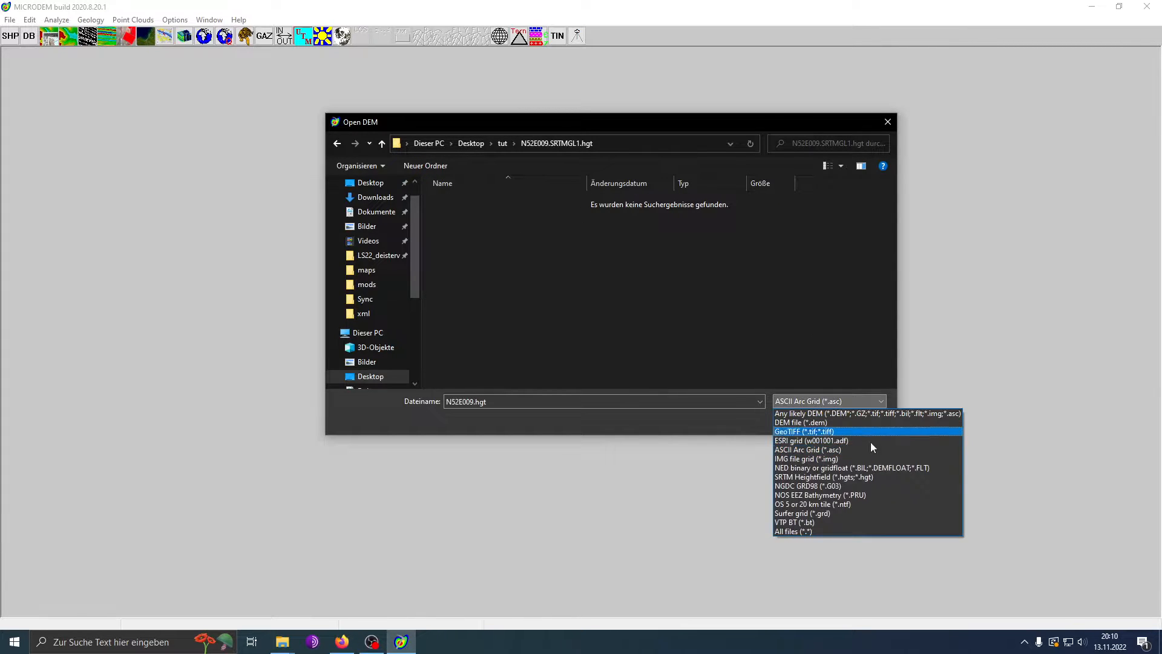
left_click(873, 476)
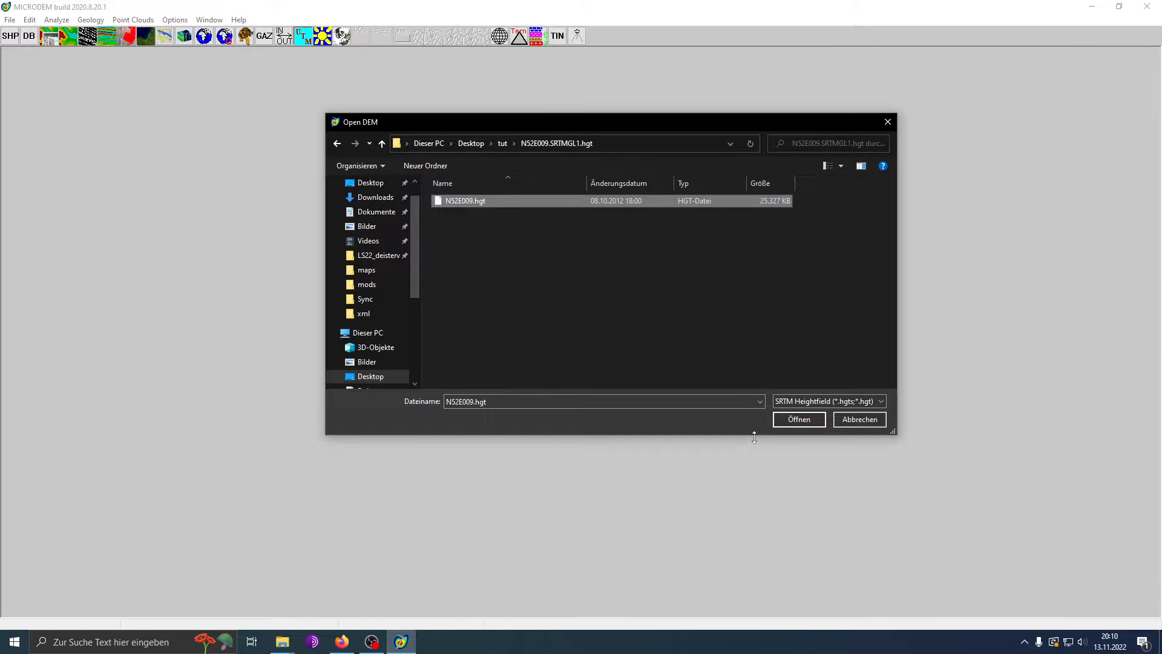
left_click(793, 420)
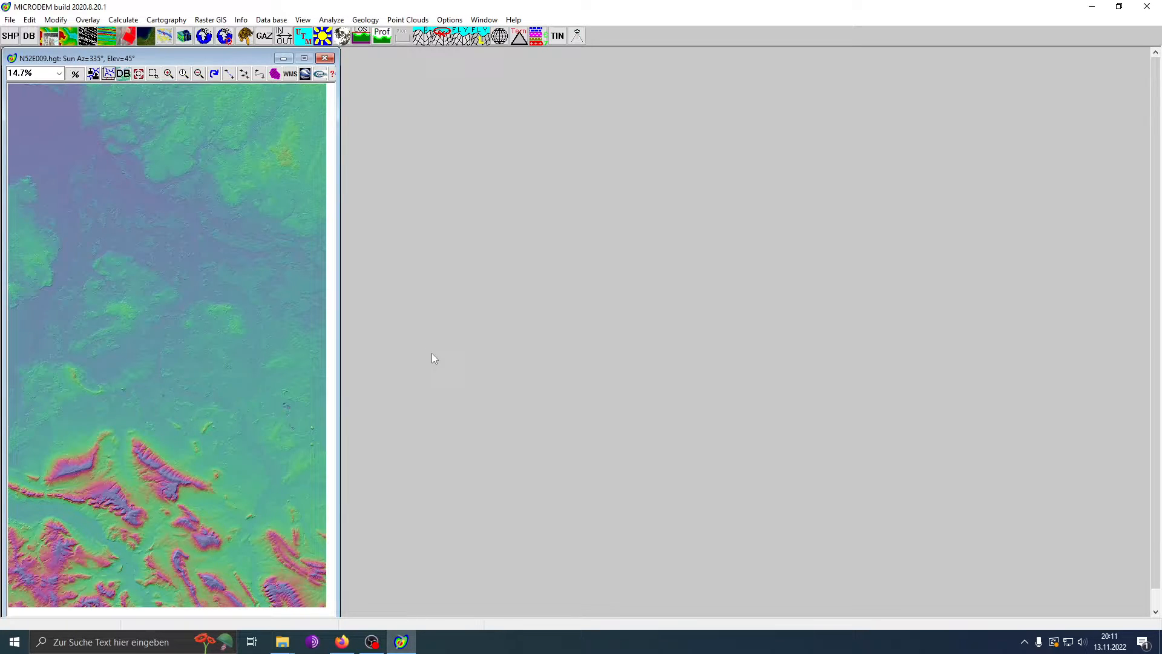
- Open the overlay settings of the N52E009.hgt map and turn on the Gazetteer overlay
right_click(188, 300)
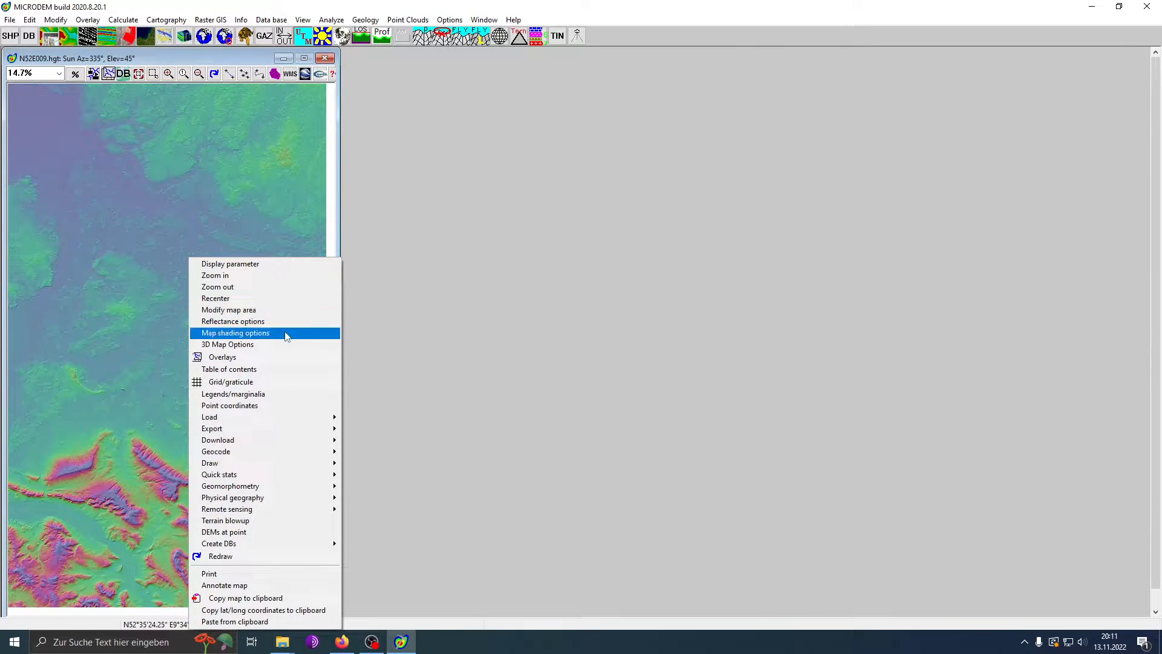
left_click(259, 360)
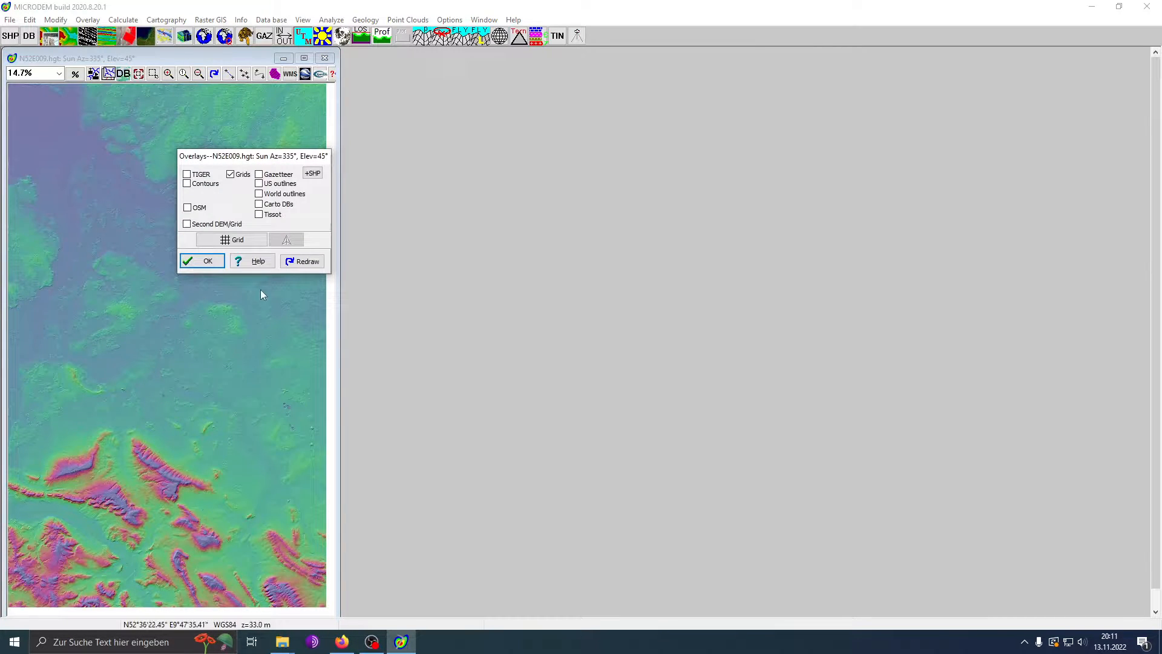
left_click(232, 175)
left_click(260, 176)
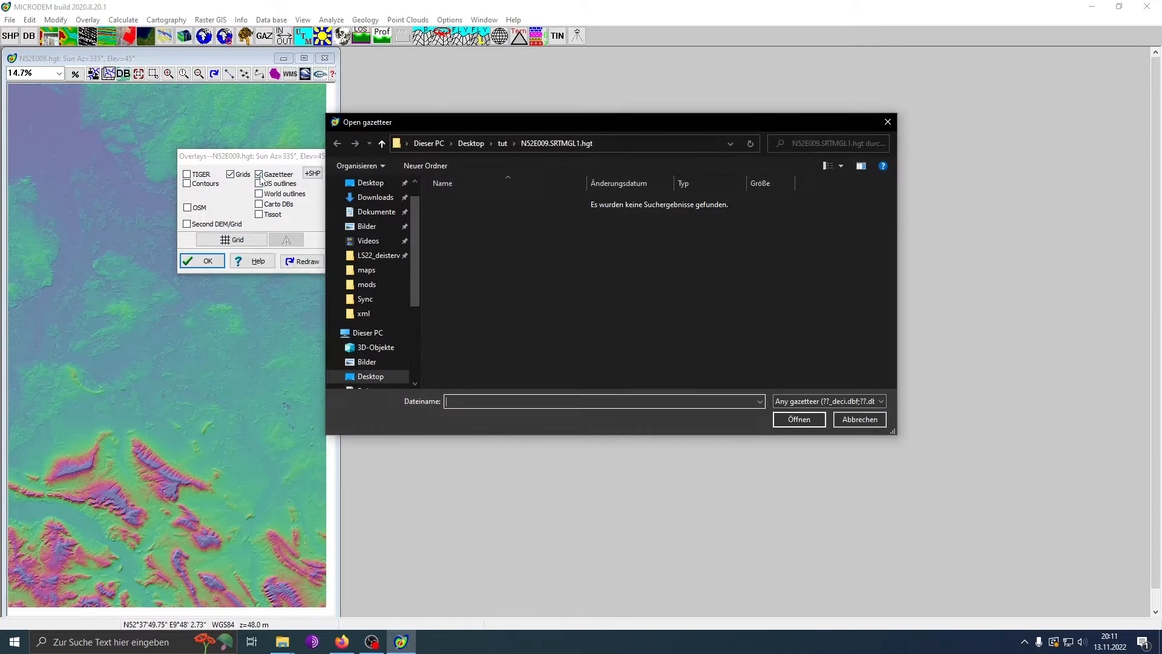
- Cancel the gazetteer file selection and accept the overlay settings
left_click(888, 121)
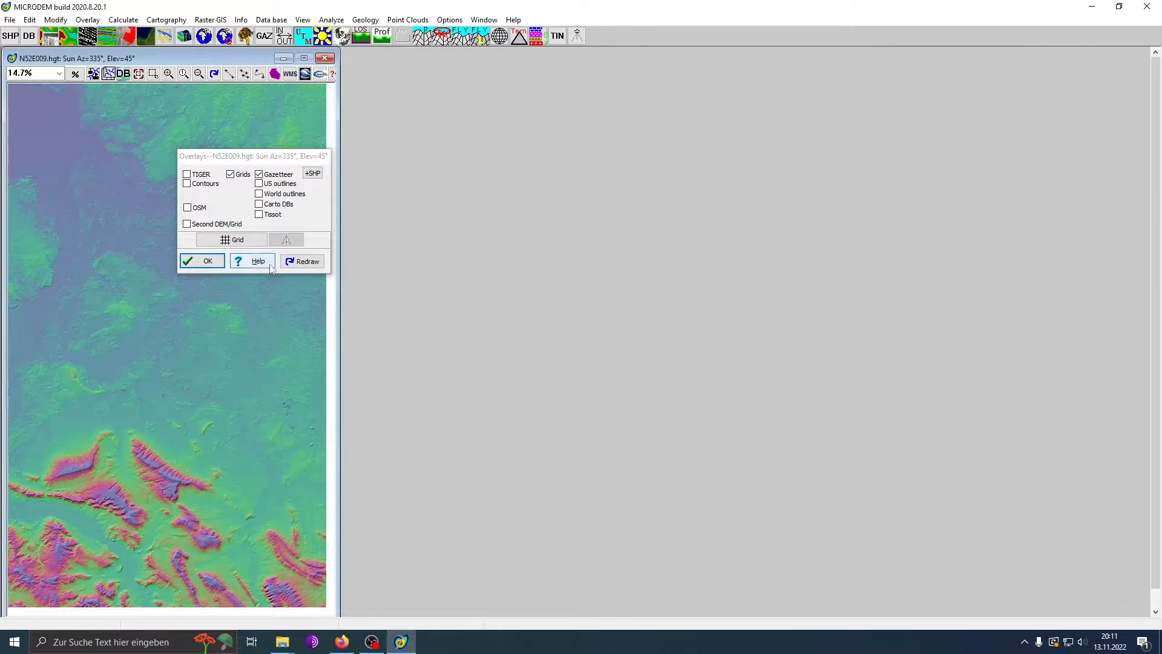
left_click(206, 261)
right_click(183, 317)
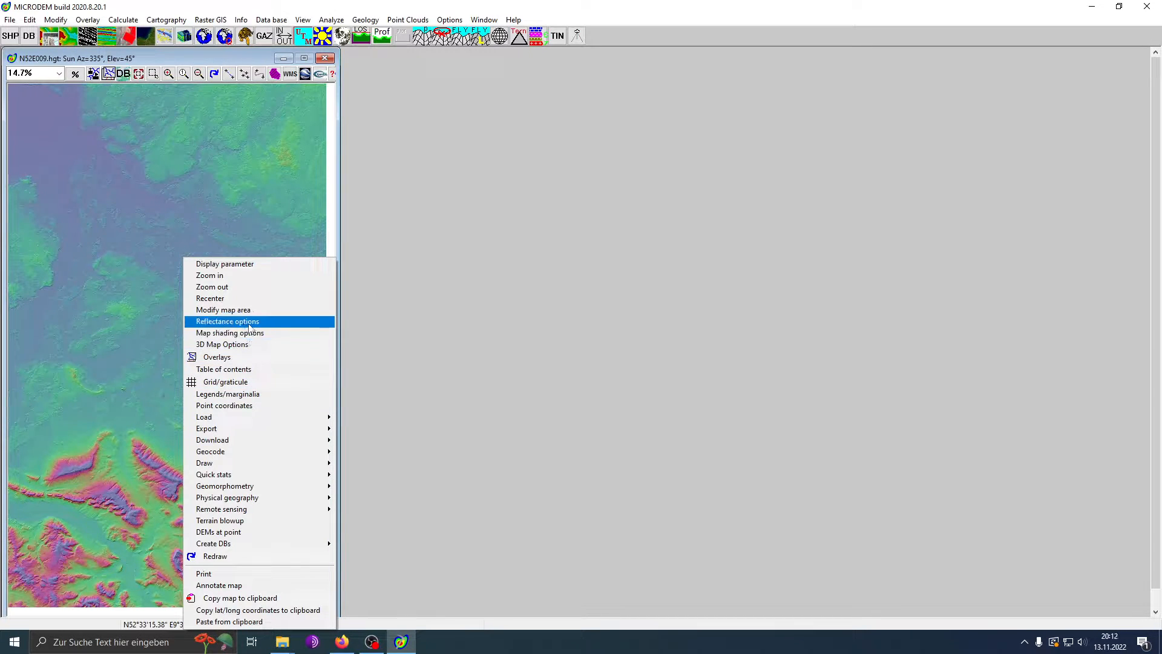
left_click(227, 264)
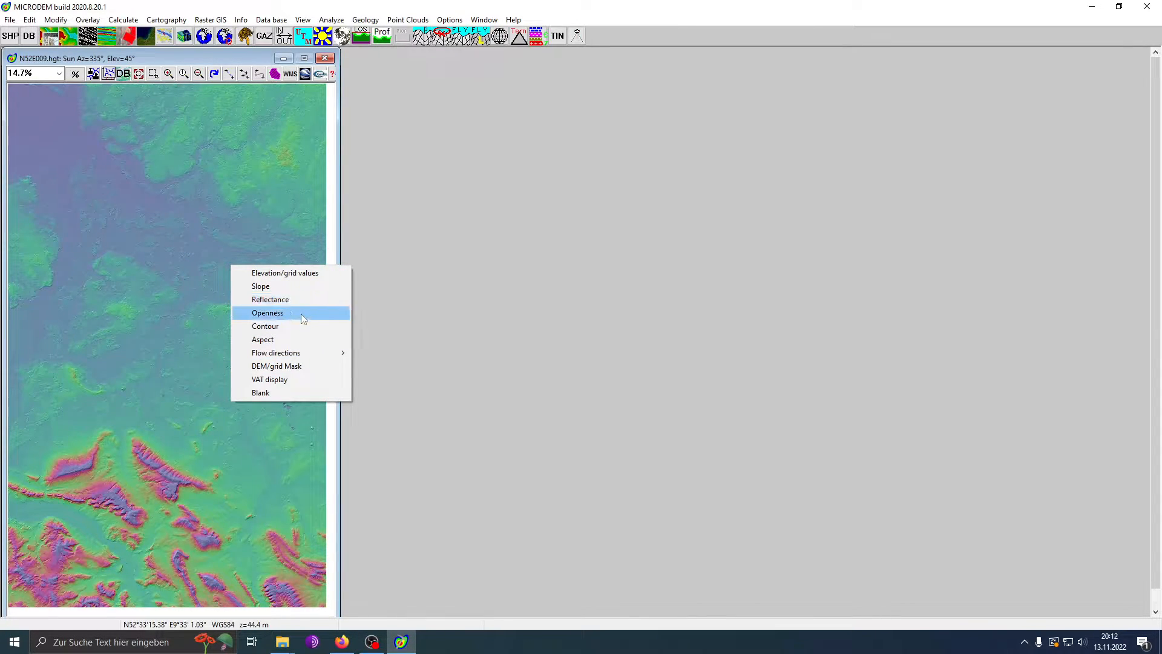
- Add the elevations legend, scale bar and map name to the N52E009.hgt map and redraw it
right_click(181, 320)
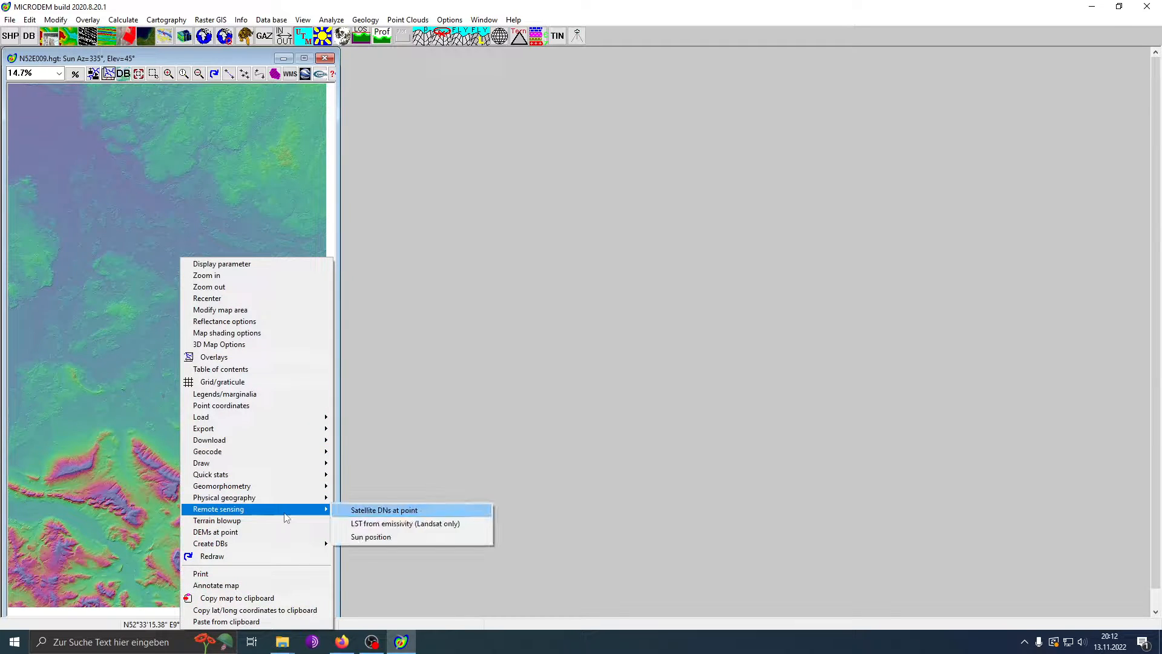
mouse_move(267, 466)
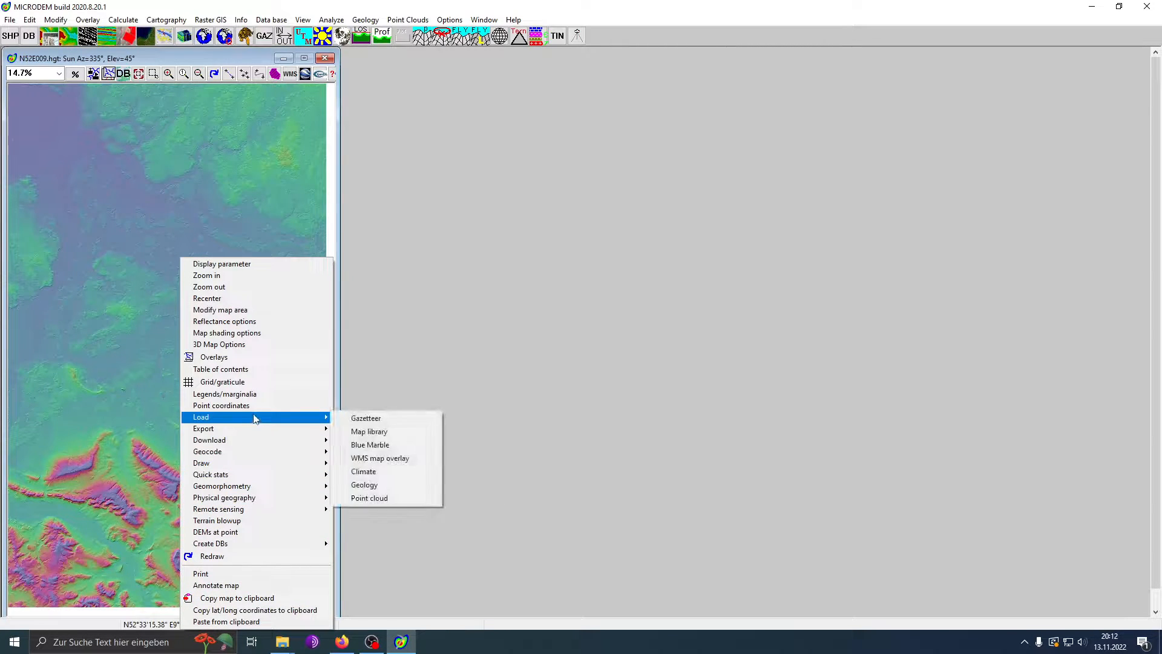
left_click(256, 395)
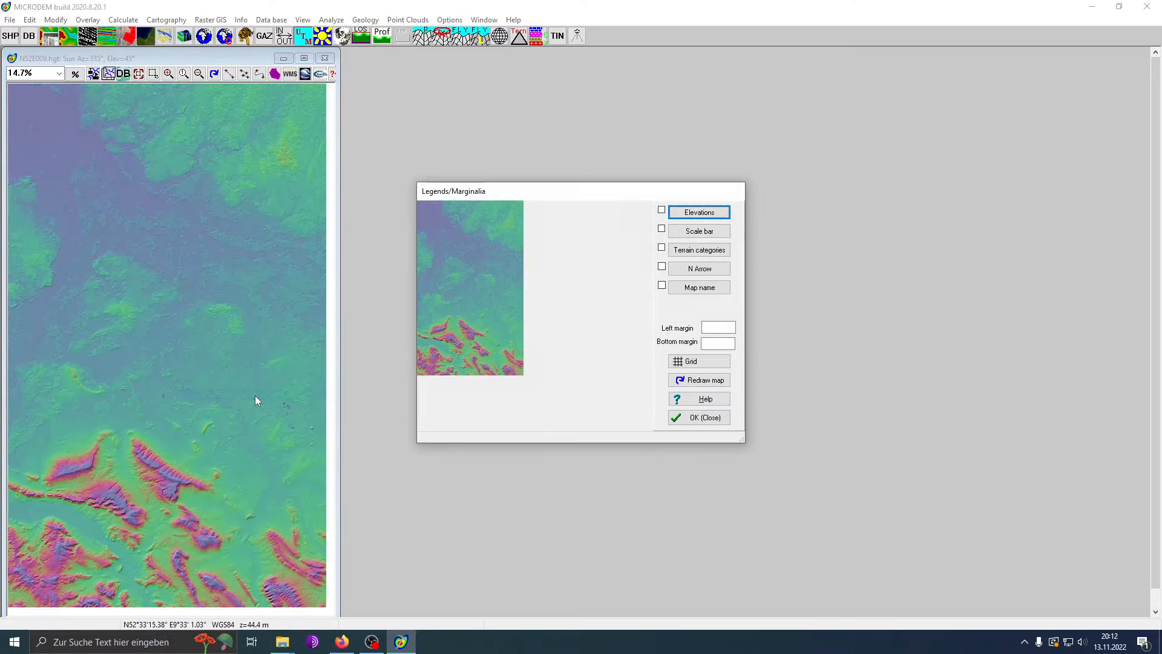
left_click_drag(507, 196, 417, 145)
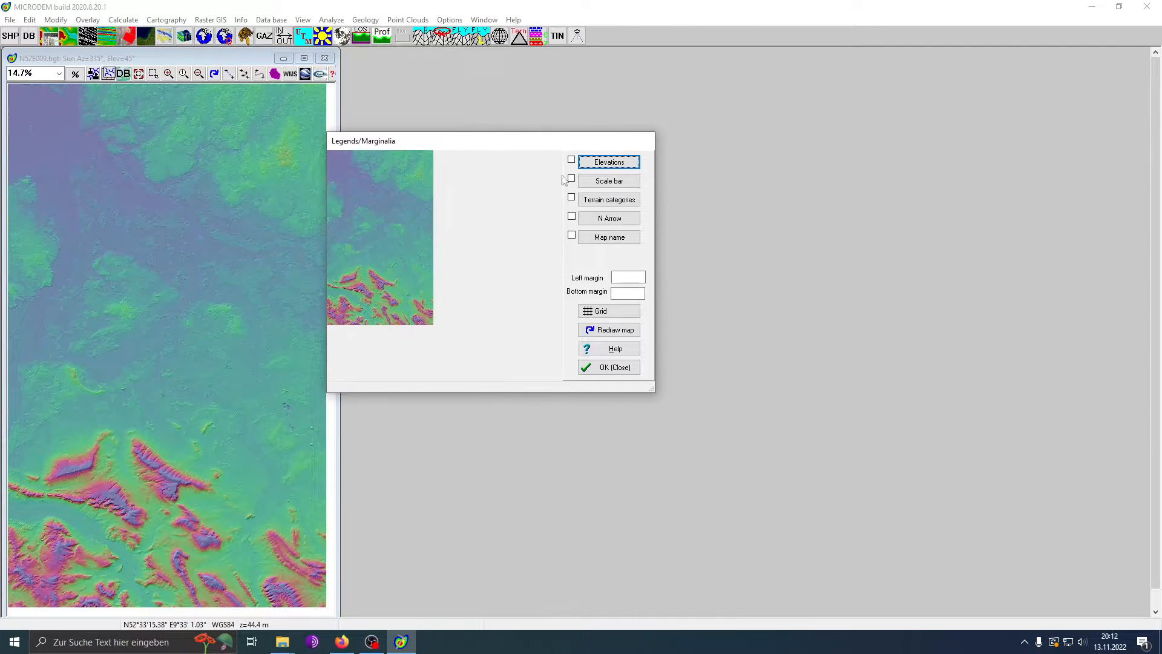
left_click(572, 159)
left_click(572, 179)
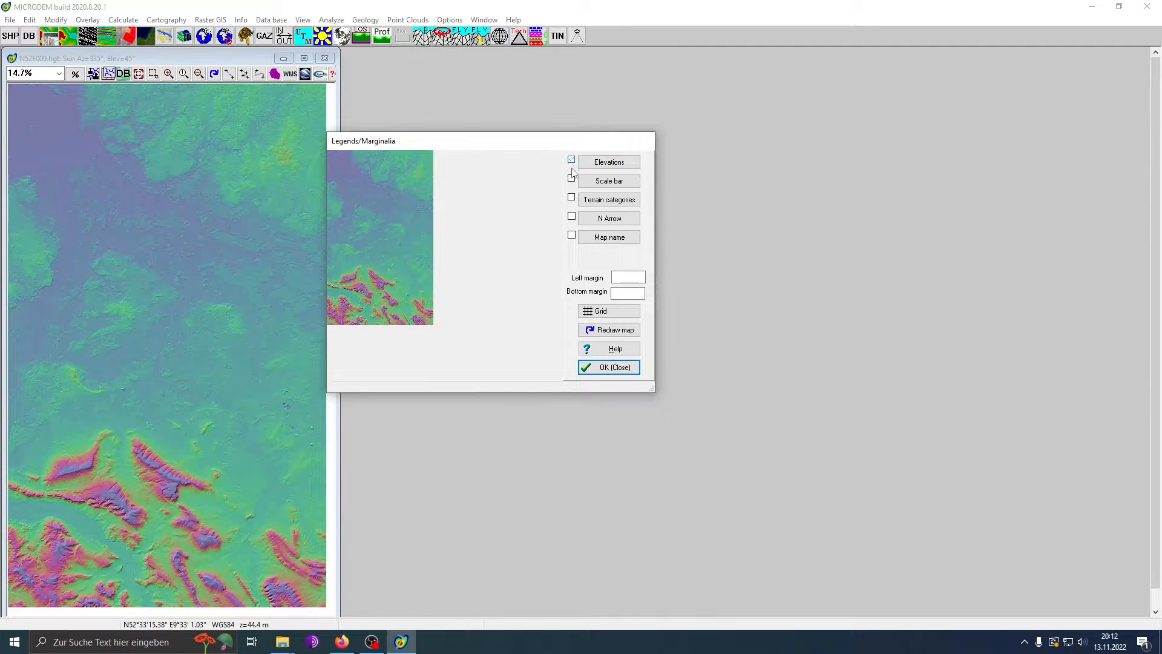
left_click(572, 235)
left_click(572, 162)
left_click(599, 368)
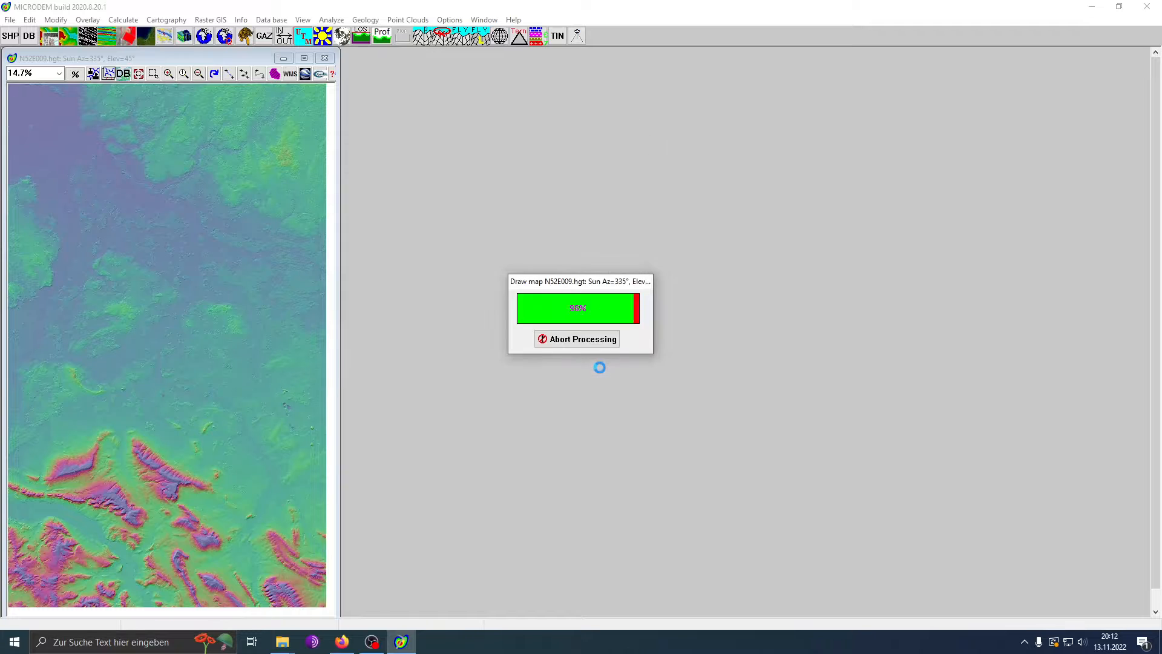
- Try the UTM grid and the combined UTM and lat/long grid on the map, and return to Neither
right_click(215, 314)
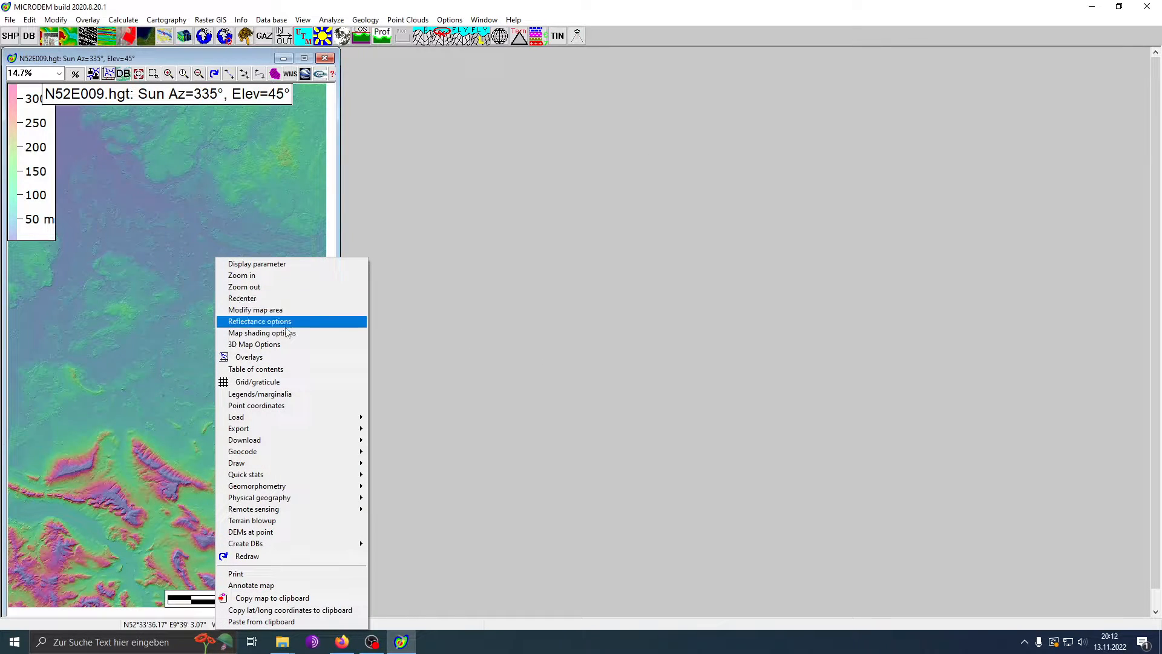
left_click(290, 381)
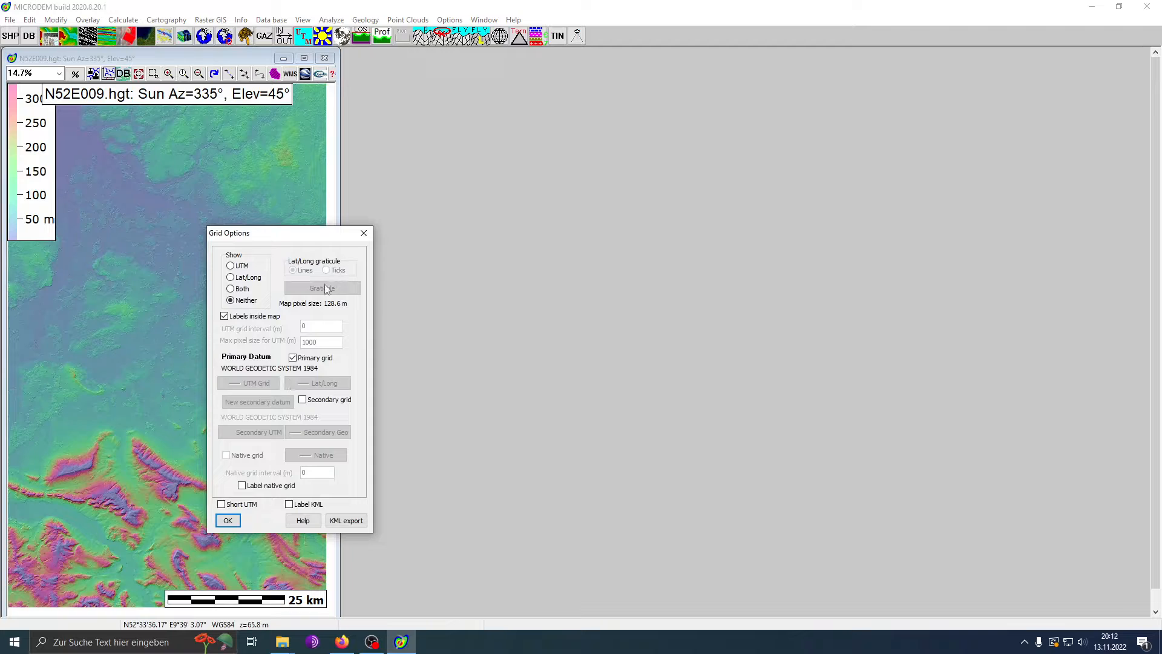
left_click(231, 278)
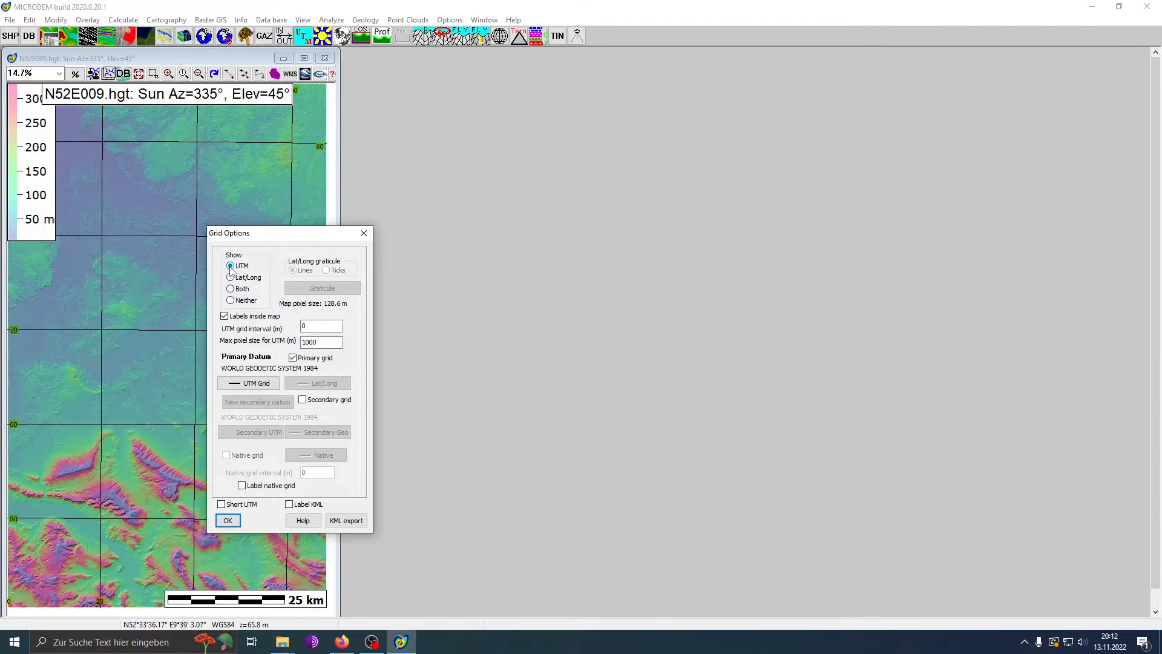
left_click(230, 289)
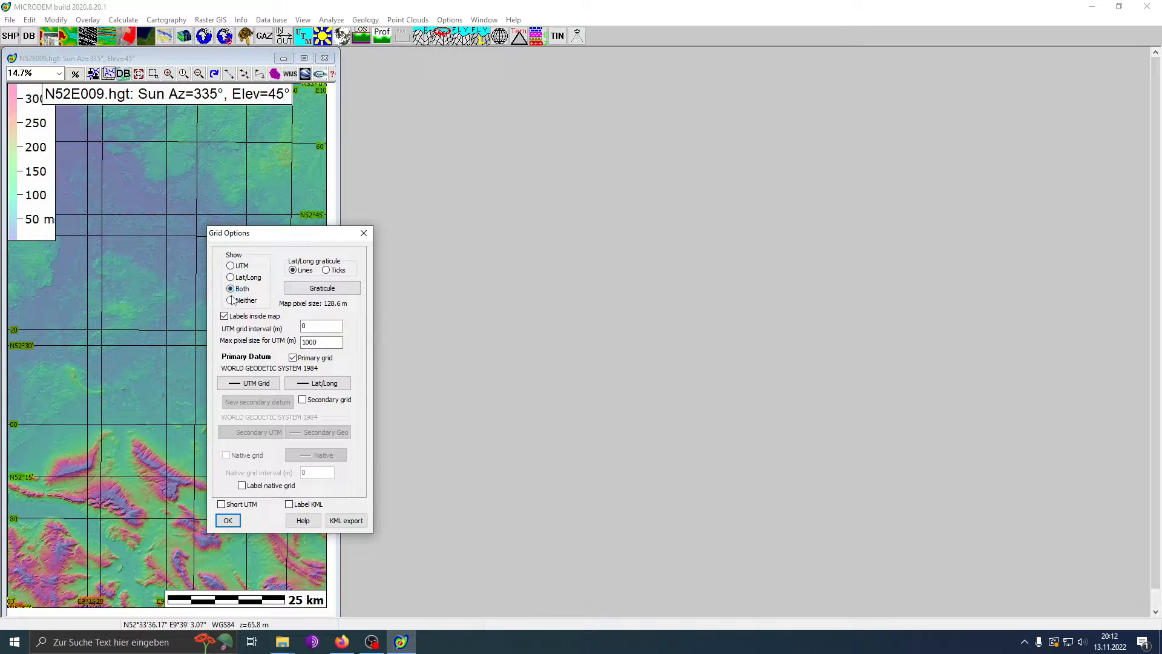
left_click(231, 301)
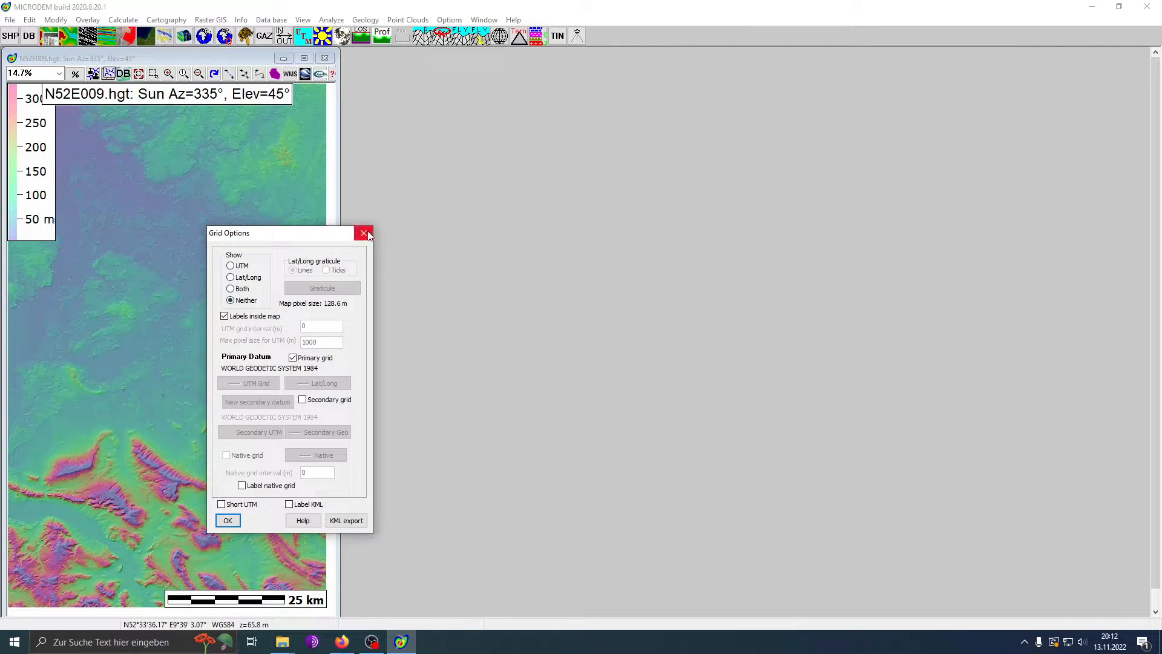
left_click(363, 233)
- Remove the elevations legend, scale bar and map name from the map, keeping the grid option at Neither
right_click(209, 258)
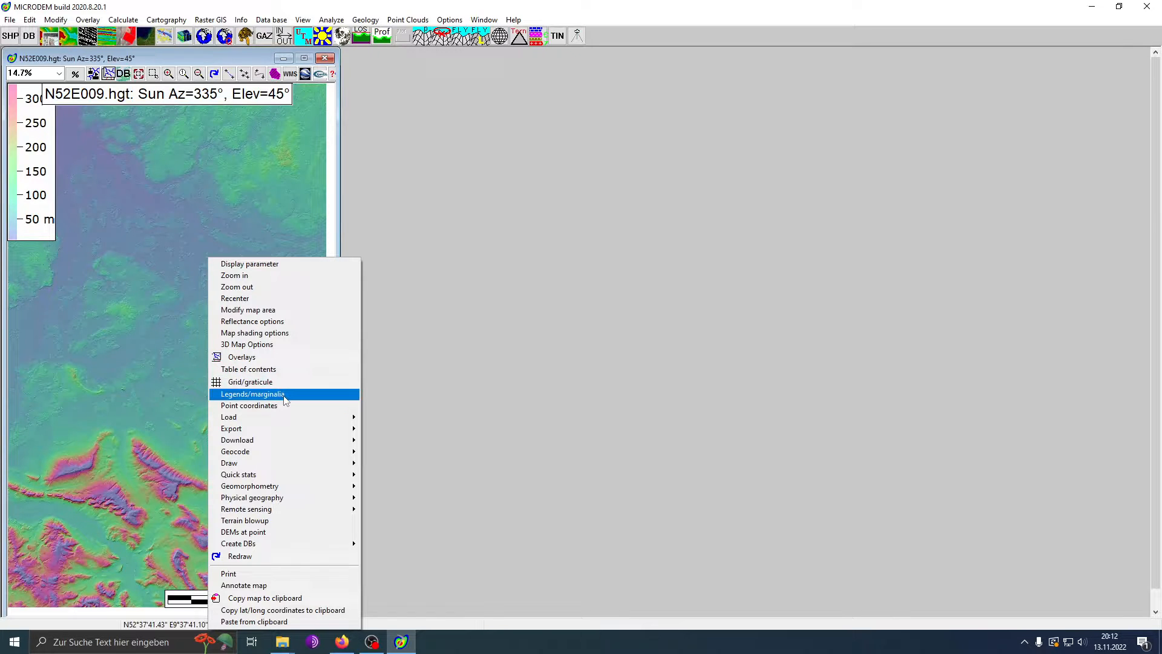
left_click(253, 394)
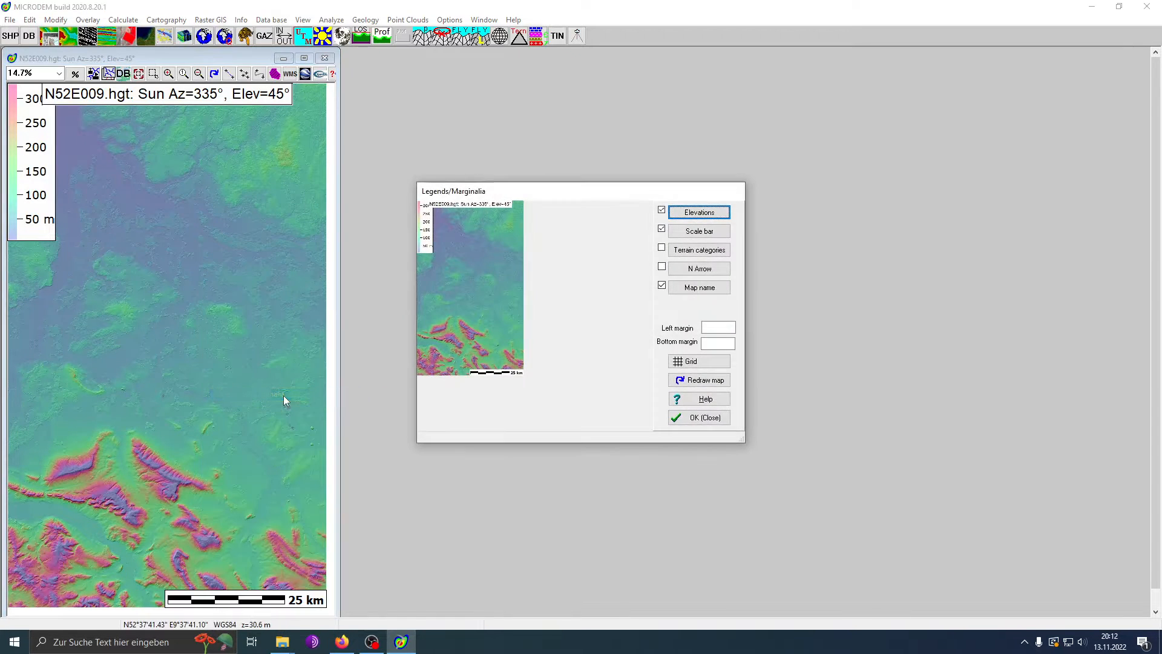
left_click(661, 286)
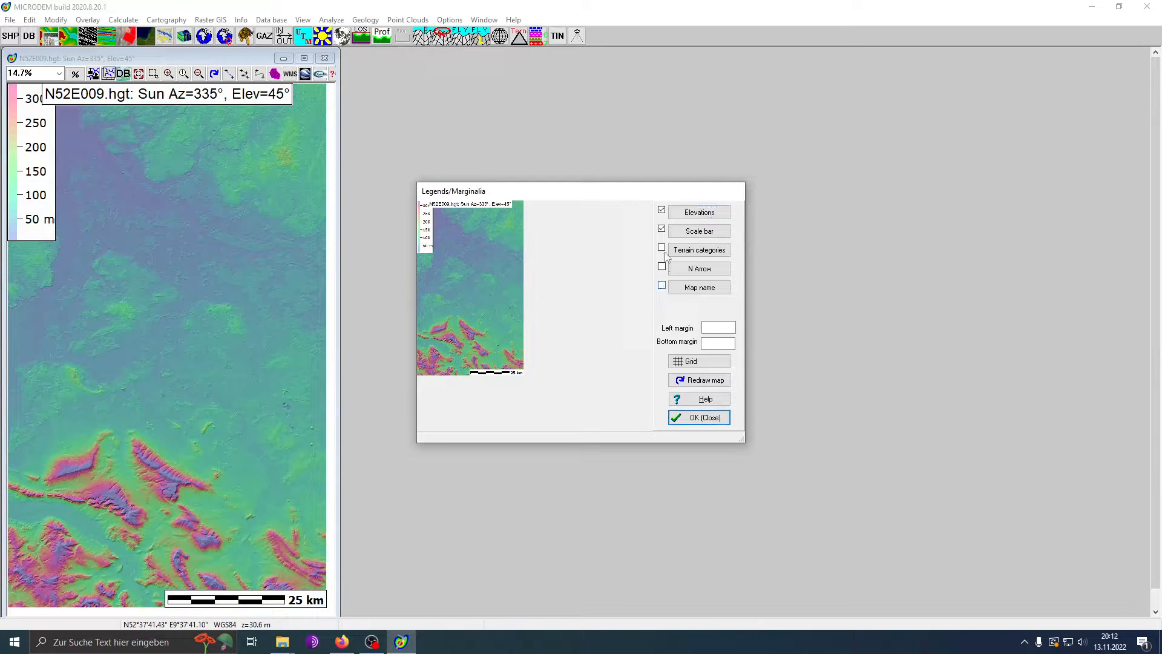
left_click(661, 229)
left_click(661, 210)
left_click(686, 361)
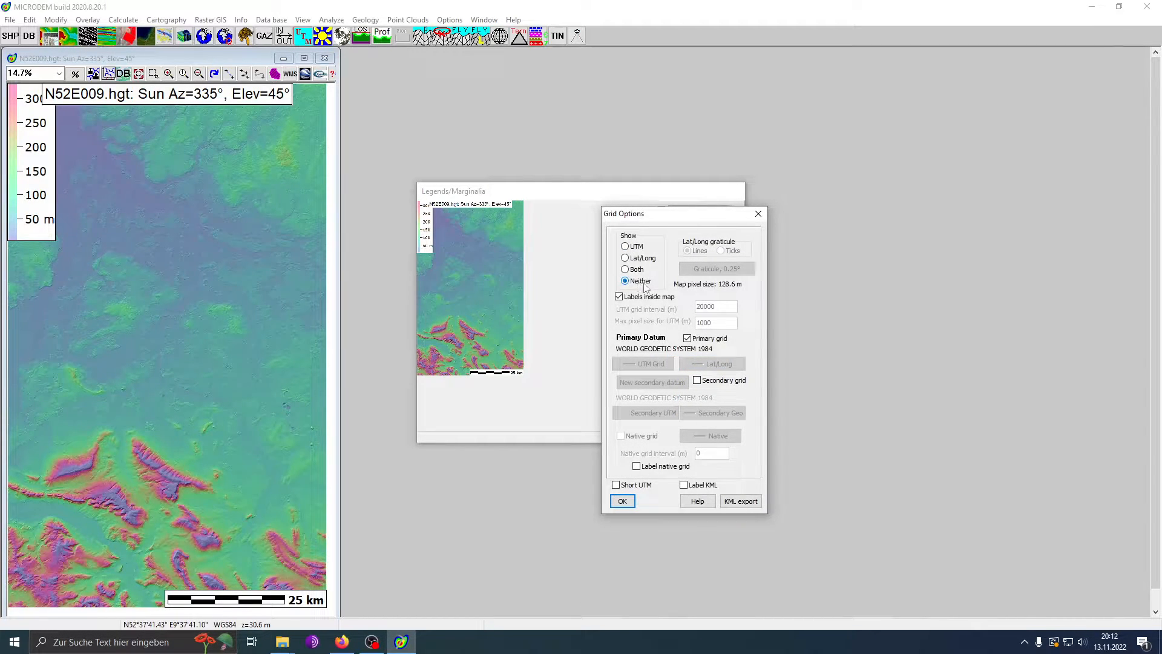
left_click(624, 500)
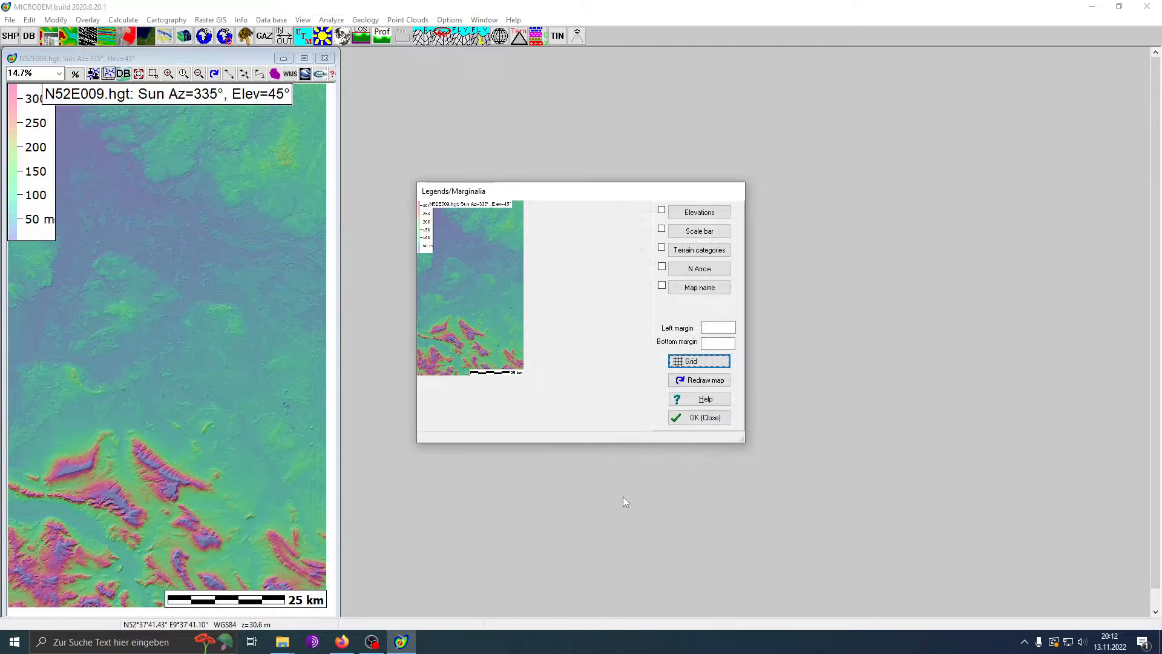
left_click(684, 417)
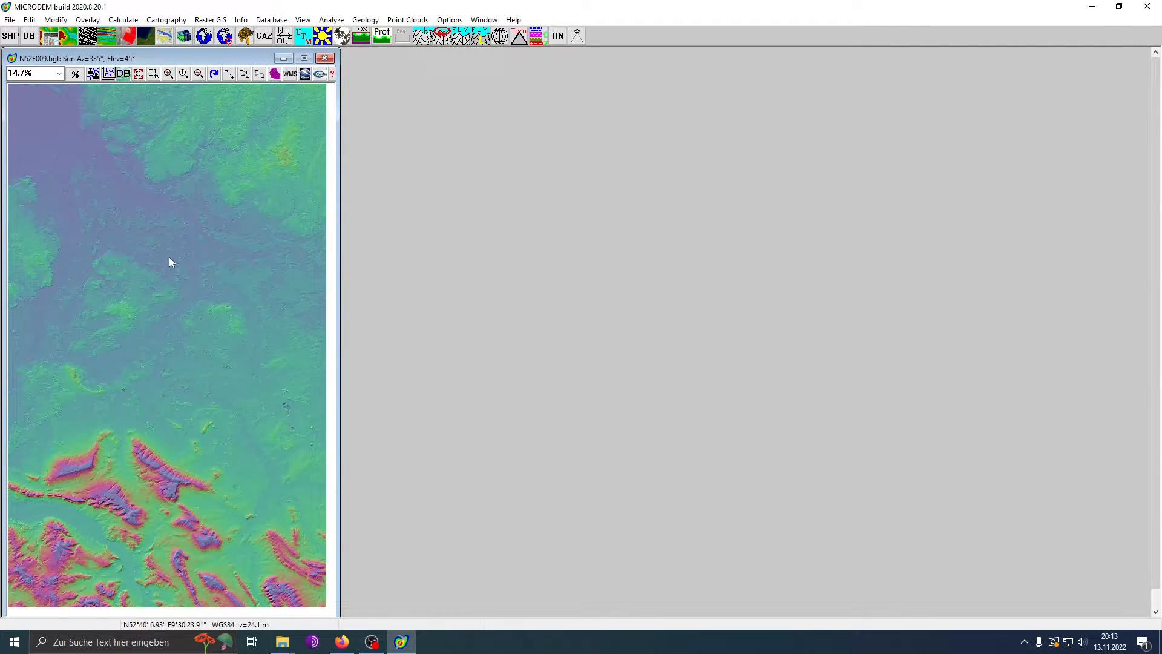
- Open the map area limits by keyboard corners and set the NW corner latitude to N 52° 15' 57.39"
right_click(201, 270)
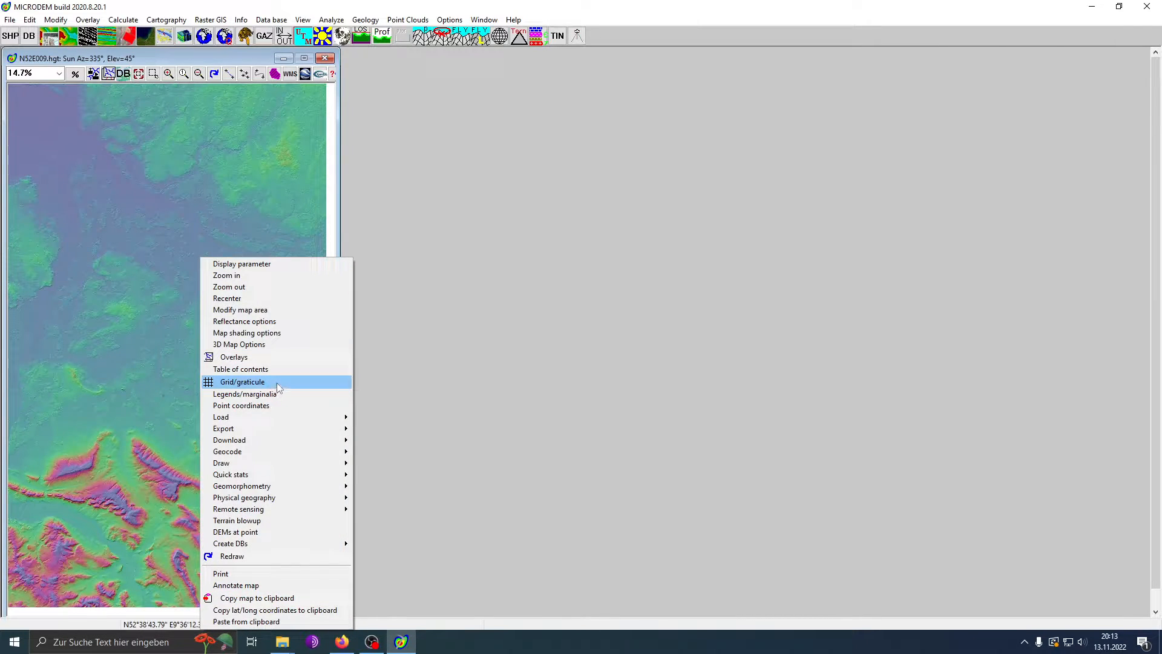
left_click(282, 311)
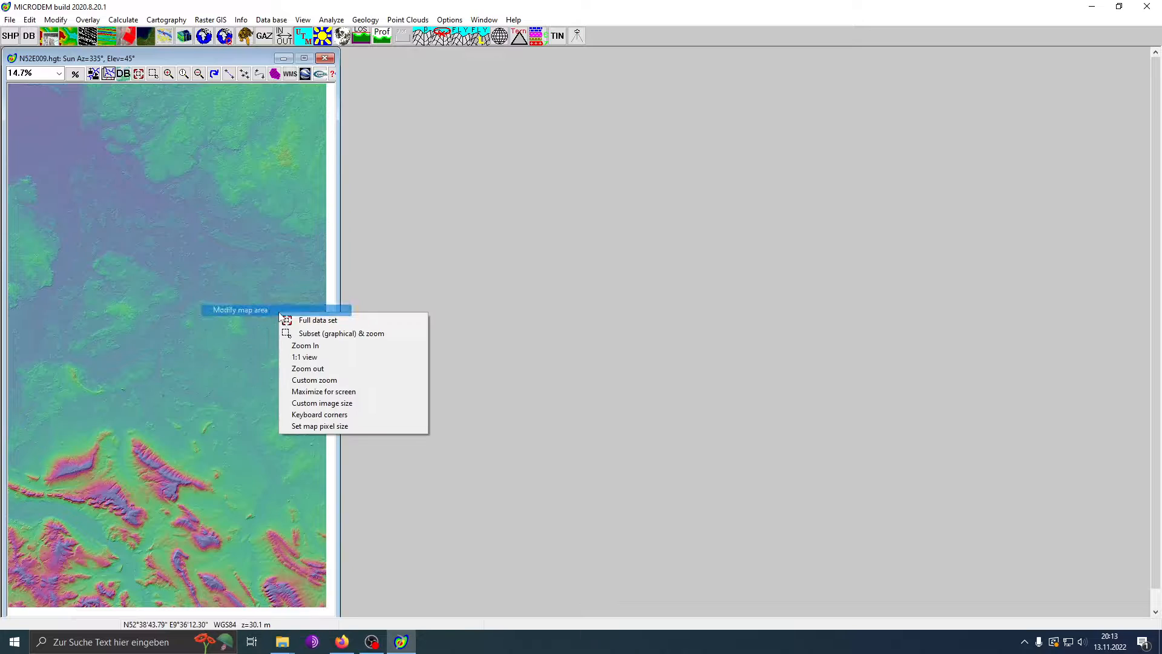
left_click(354, 418)
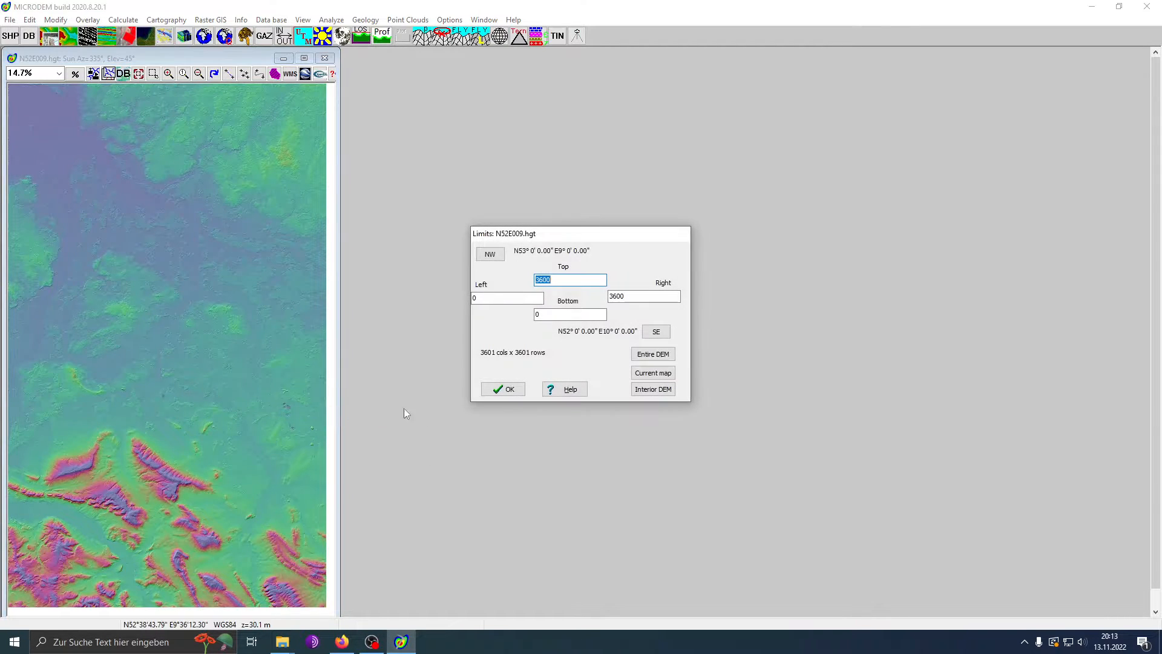
left_click(491, 255)
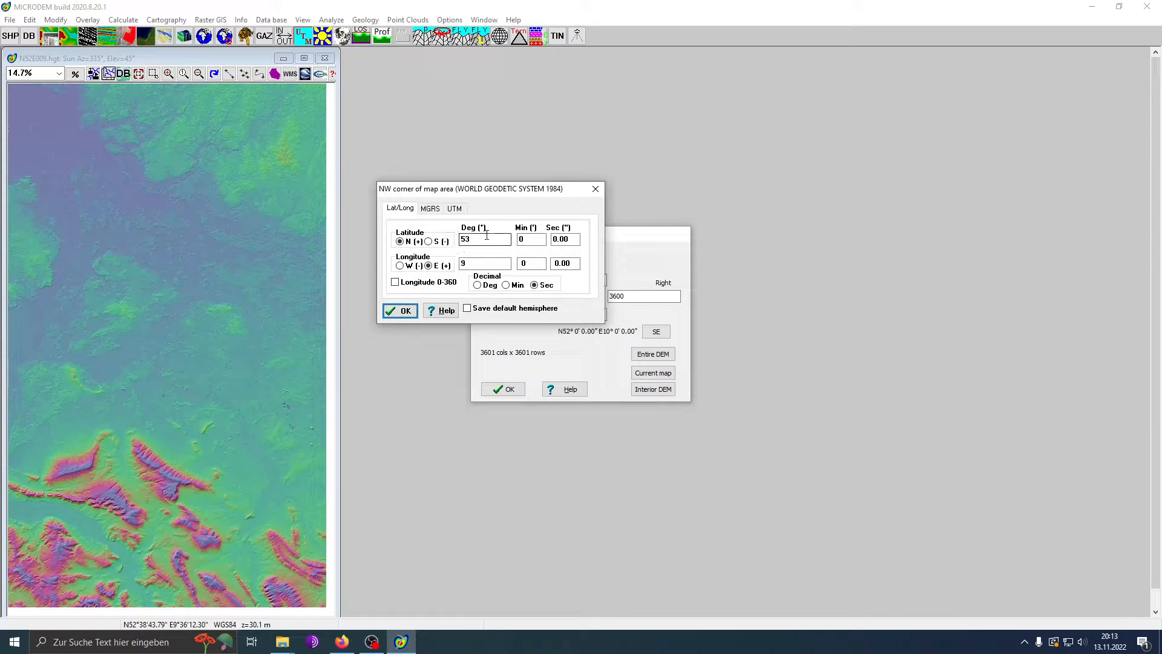
left_click(488, 241)
left_click_drag(485, 241, 431, 234)
type("52")
key("Tab")
type("15")
key("Tab")
type("57.39")
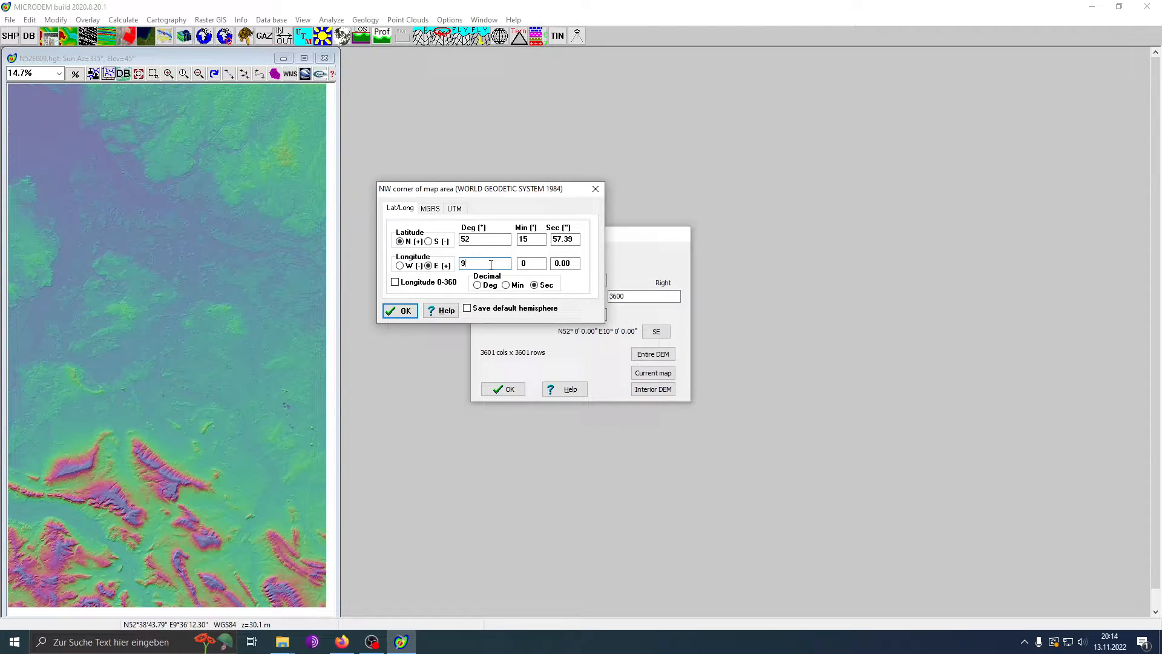
- Set the NW corner longitude to E 9° 26' 06.75" and accept the corner
double_click(538, 260)
type("26")
key("Tab")
type("75")
key("BackSpace")
key("BackSpace")
type("06.75")
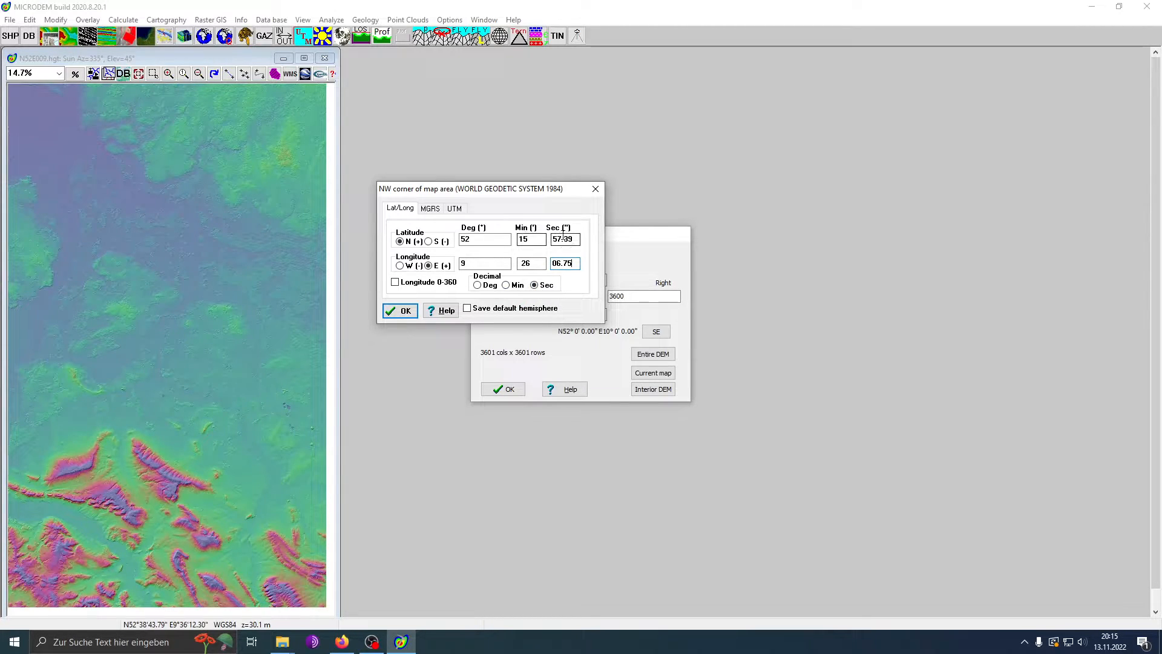
left_click(403, 311)
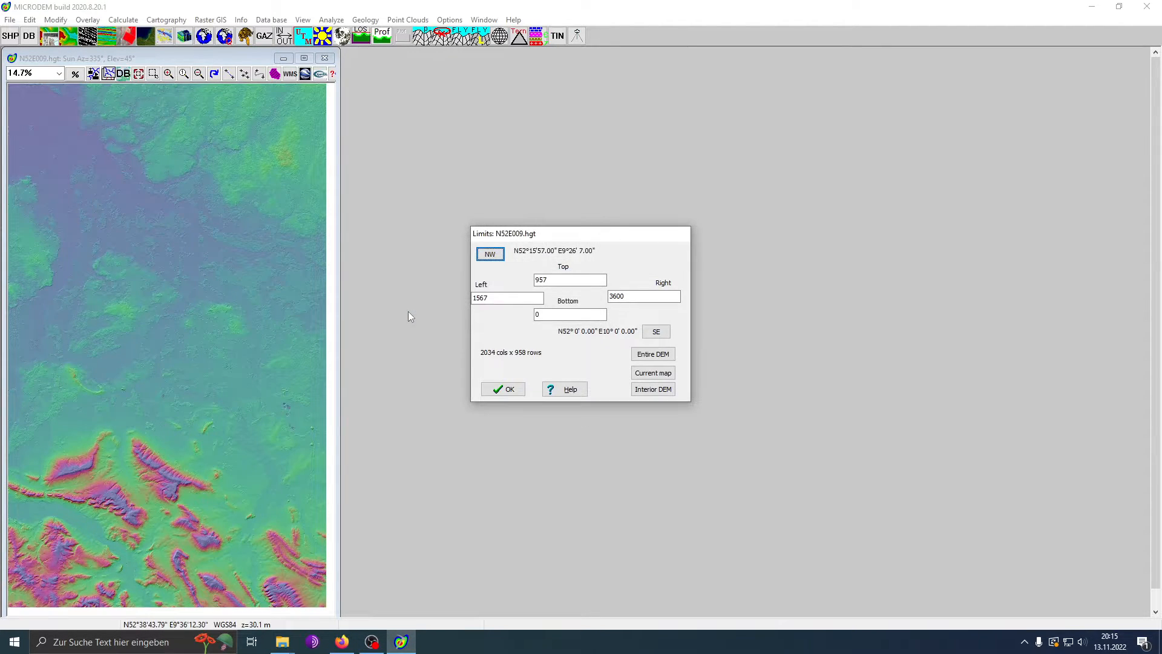
- Set the SE corner latitude of the map area to N 52° 14' 52.39"
left_click(657, 332)
double_click(655, 321)
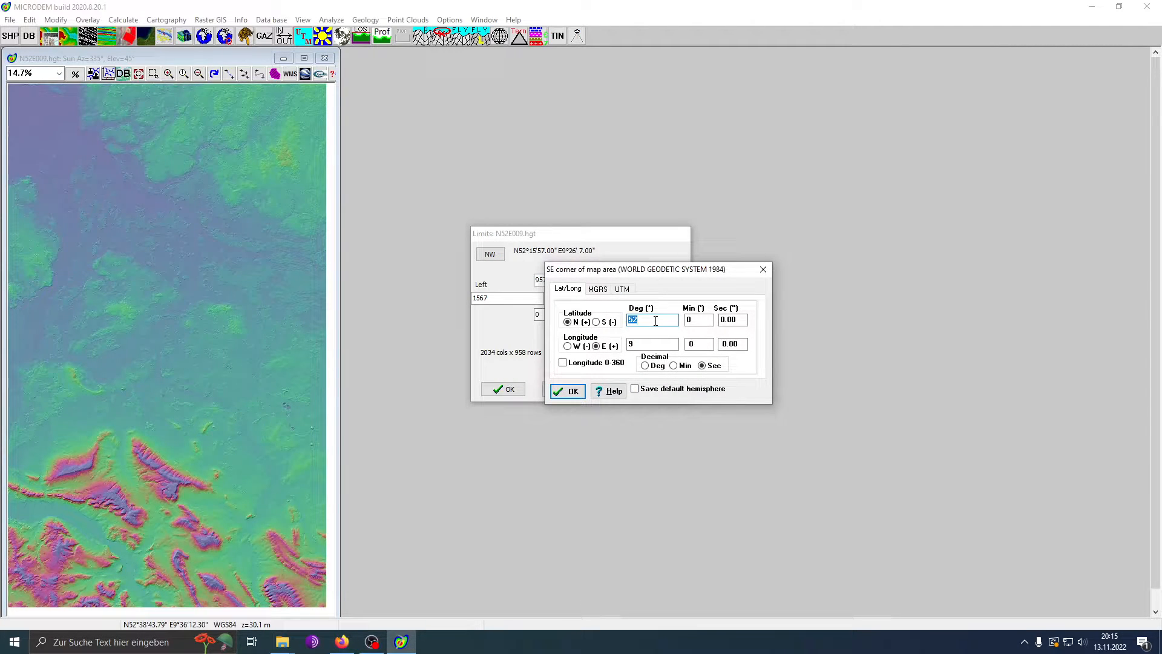
key("Tab")
type("14")
key("Tab")
type("52.39")
- Set the SE corner longitude to E 9° 27' 52.35" and apply the new map area limits
key("Tab")
key("Tab")
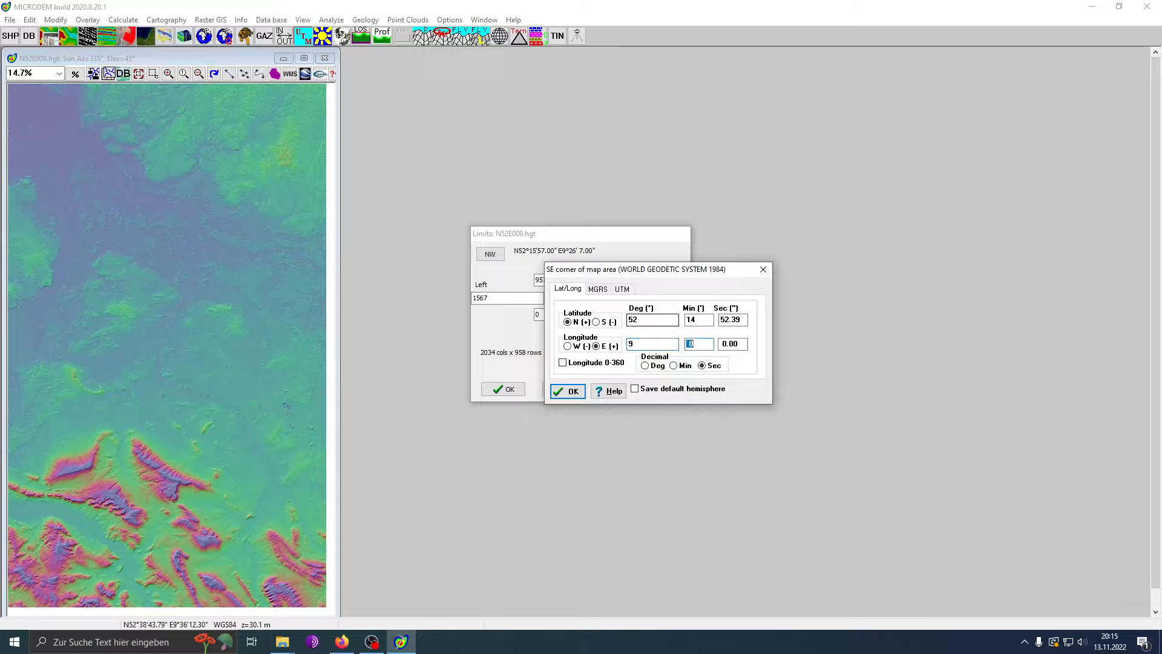
type("27")
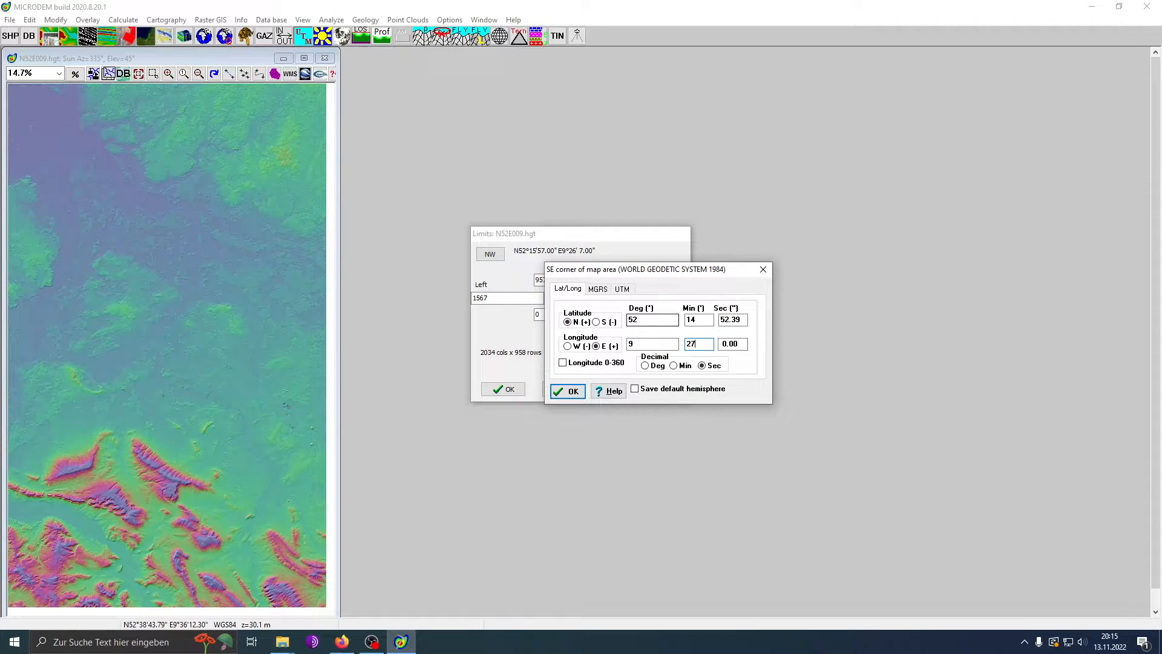
key("Tab")
type("52.35")
left_click(572, 393)
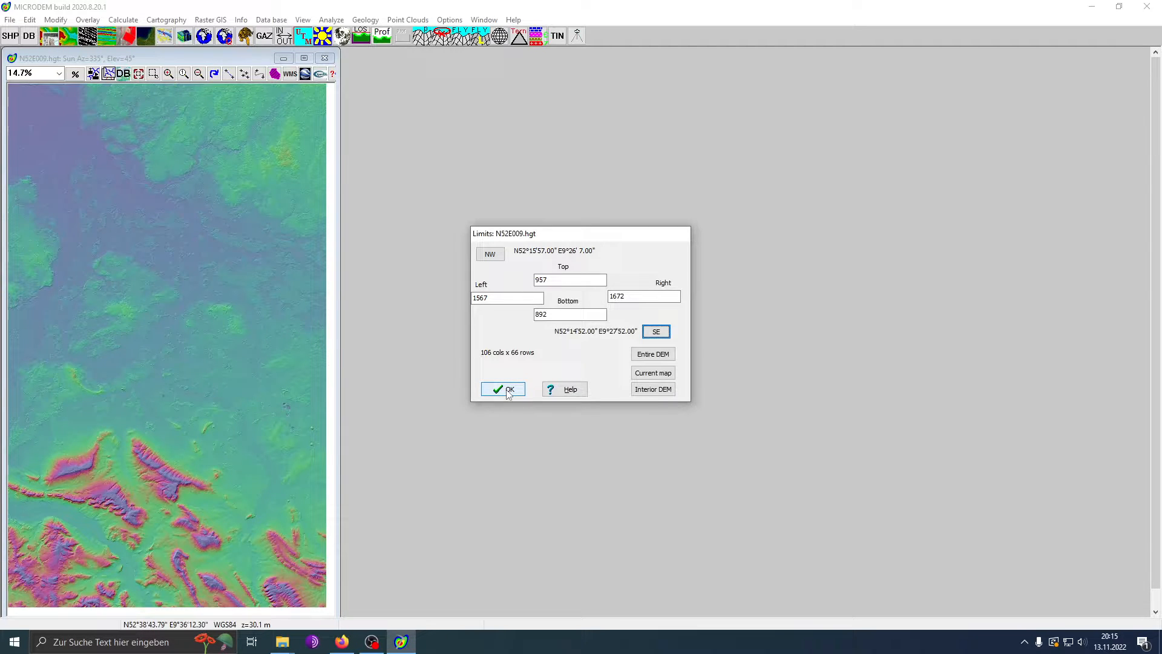
left_click(507, 390)
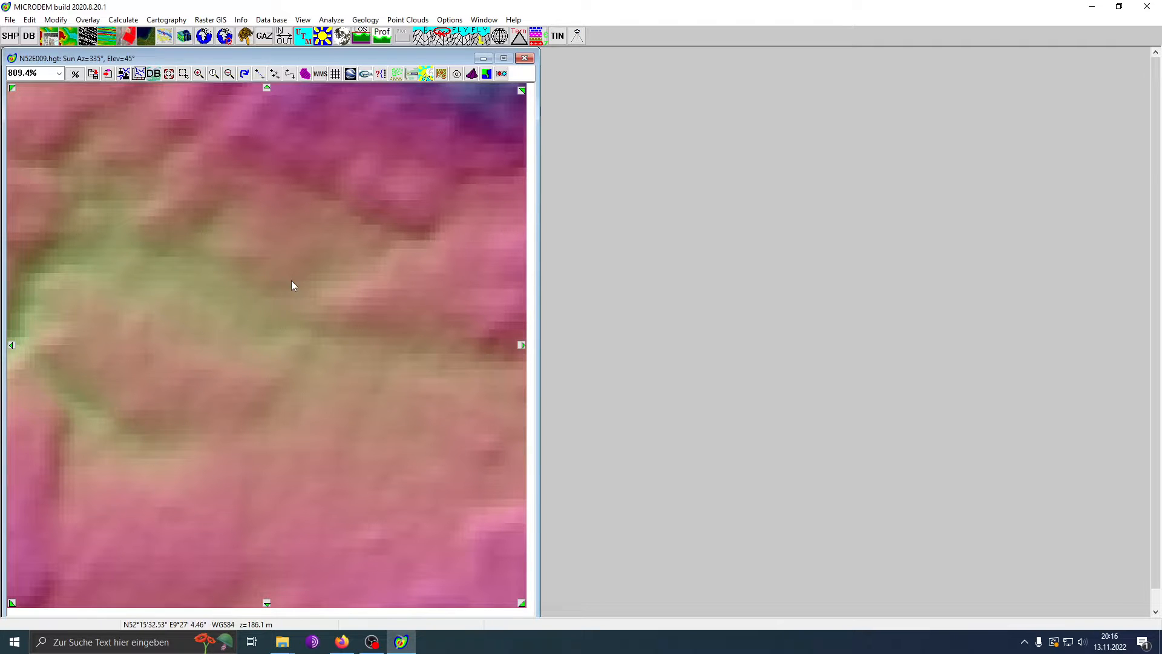
right_click(235, 293)
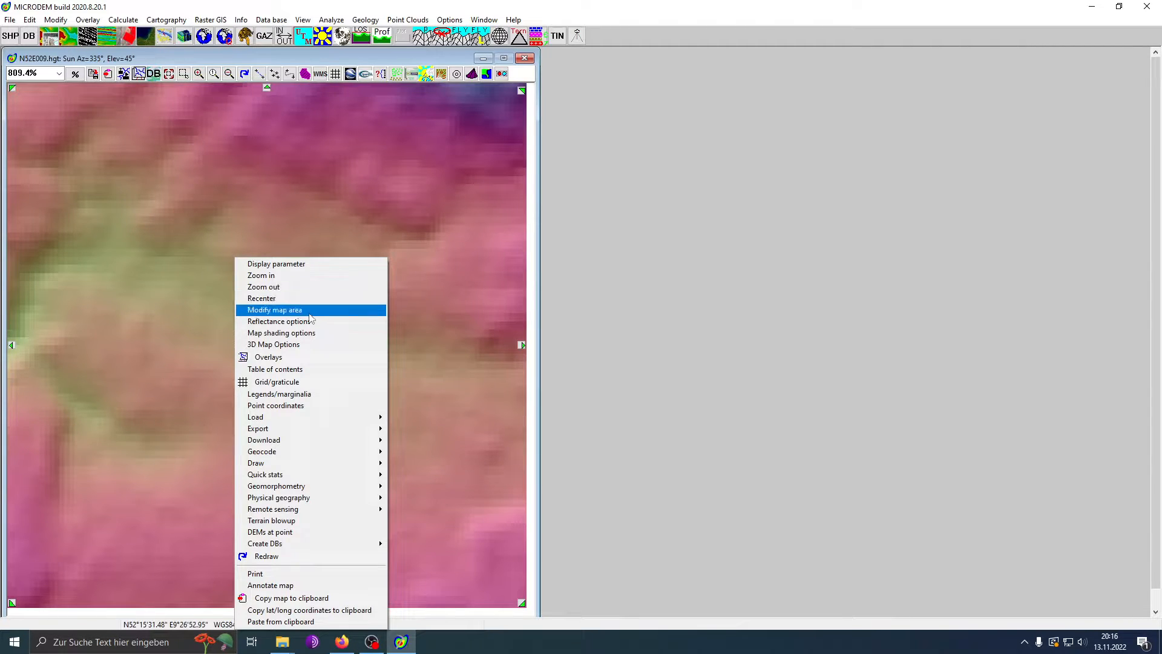
left_click(9, 20)
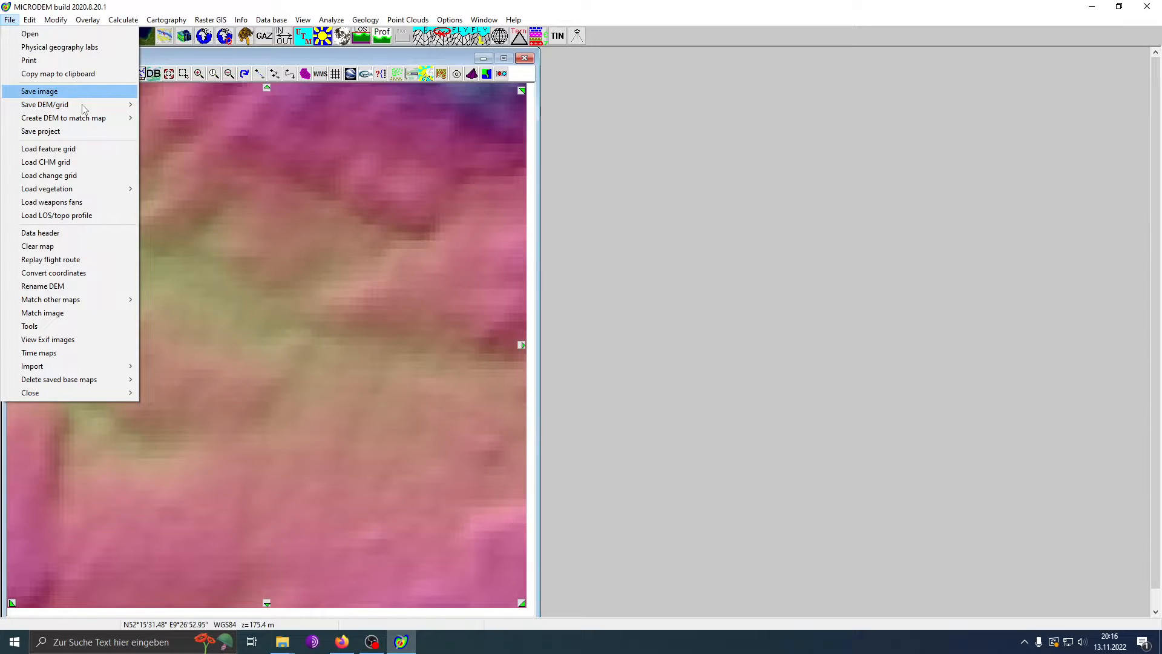
left_click(244, 170)
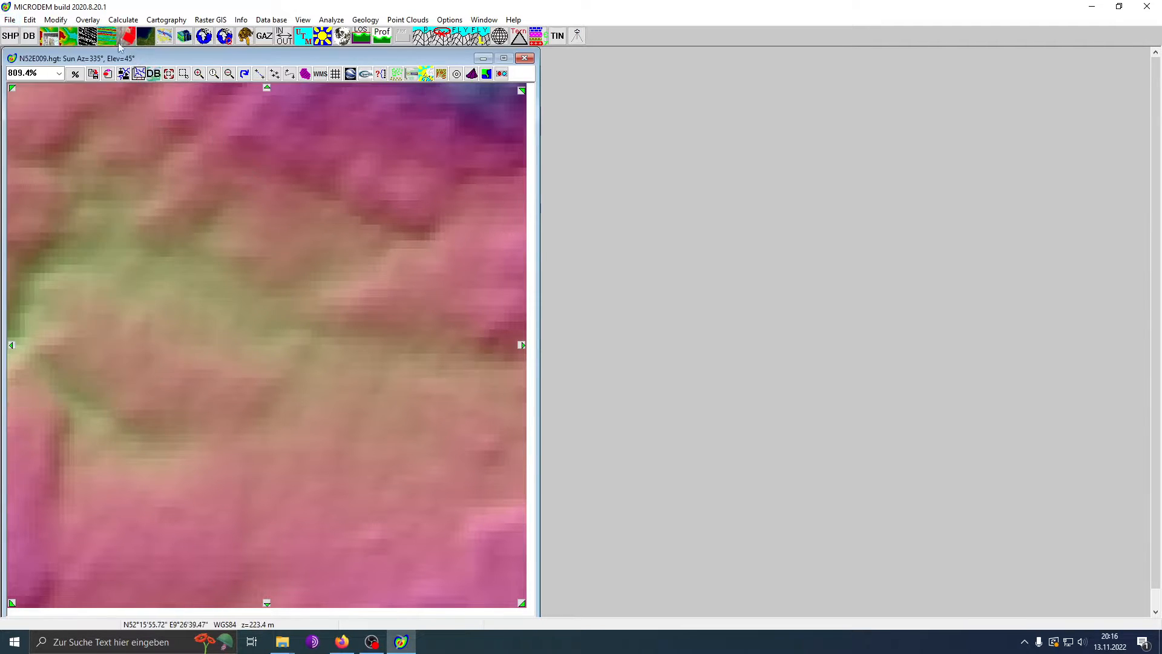
- Open the map's reflectance options and switch the elevation range for coloring to Specified
right_click(192, 209)
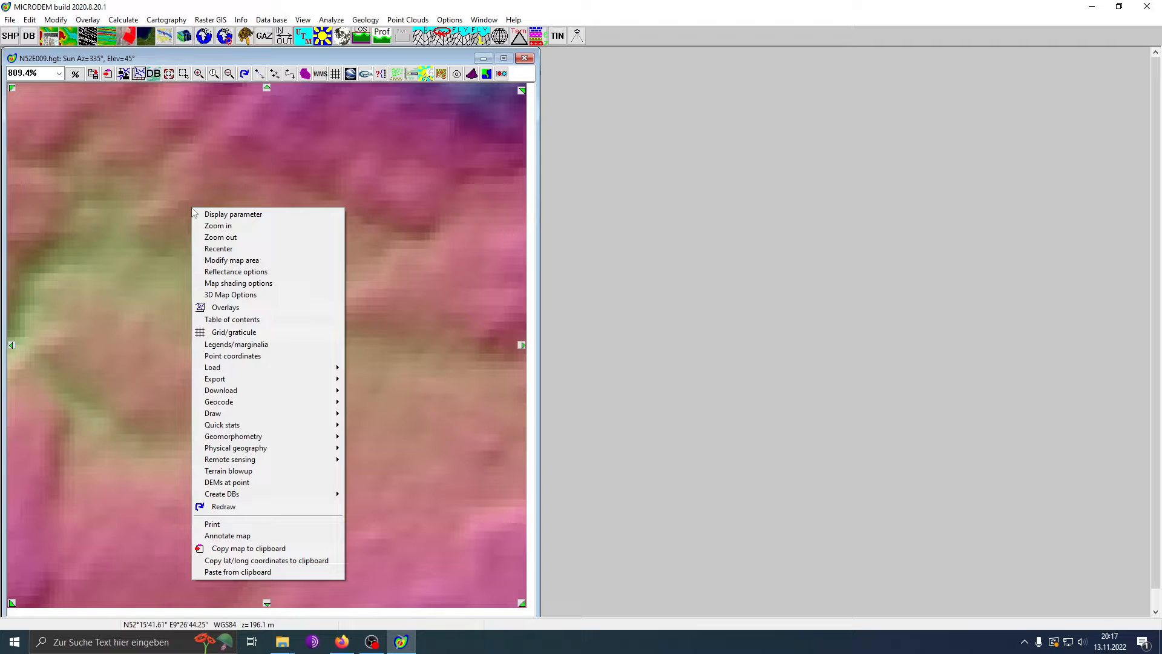
left_click(270, 272)
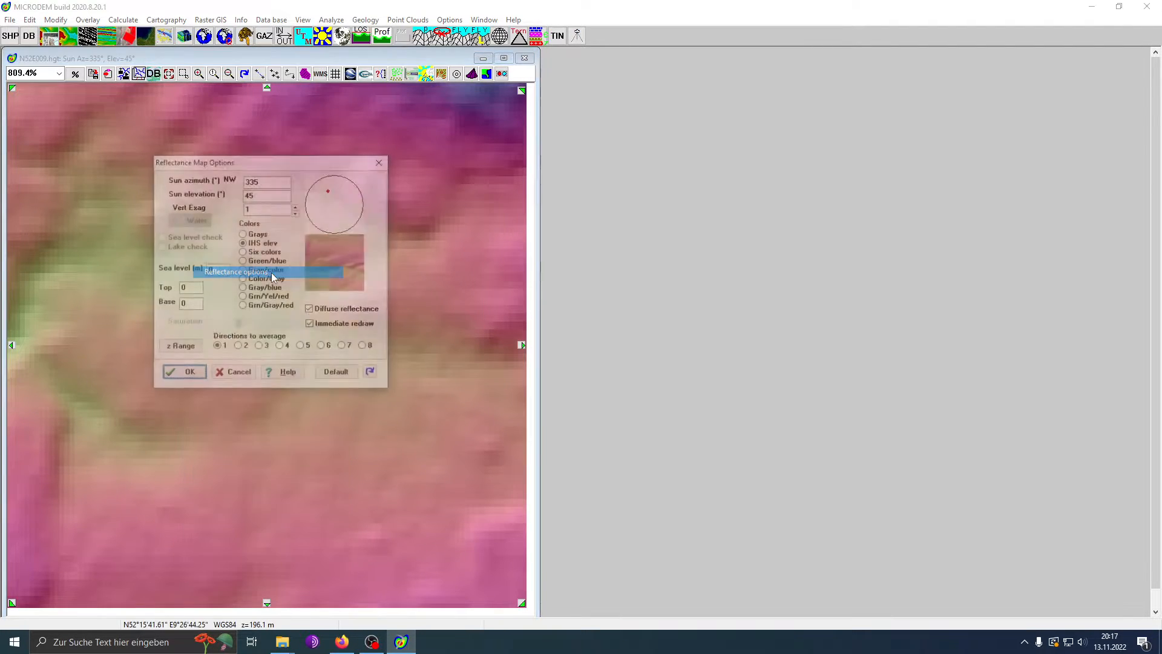
left_click_drag(281, 162, 349, 166)
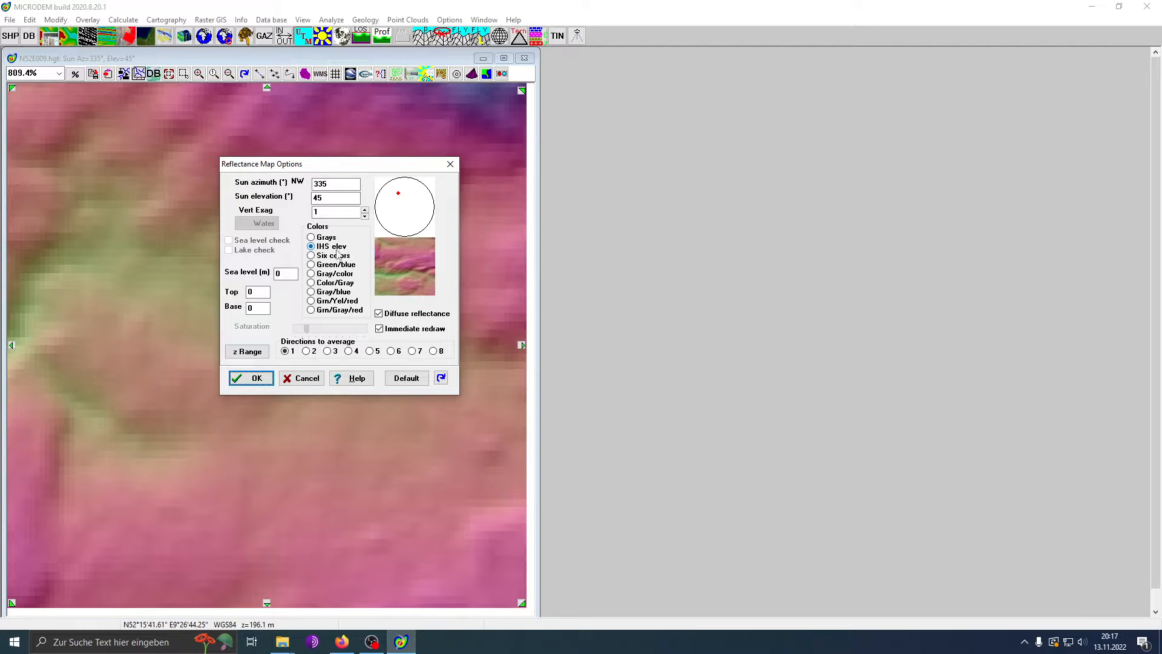
left_click(248, 352)
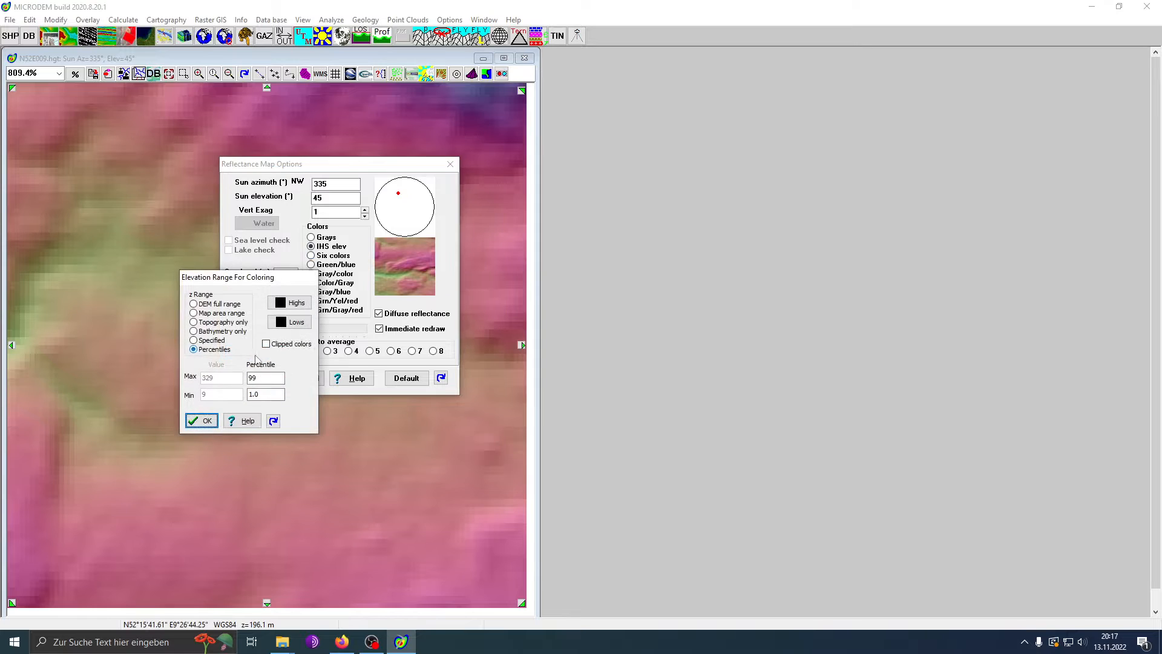
left_click(208, 341)
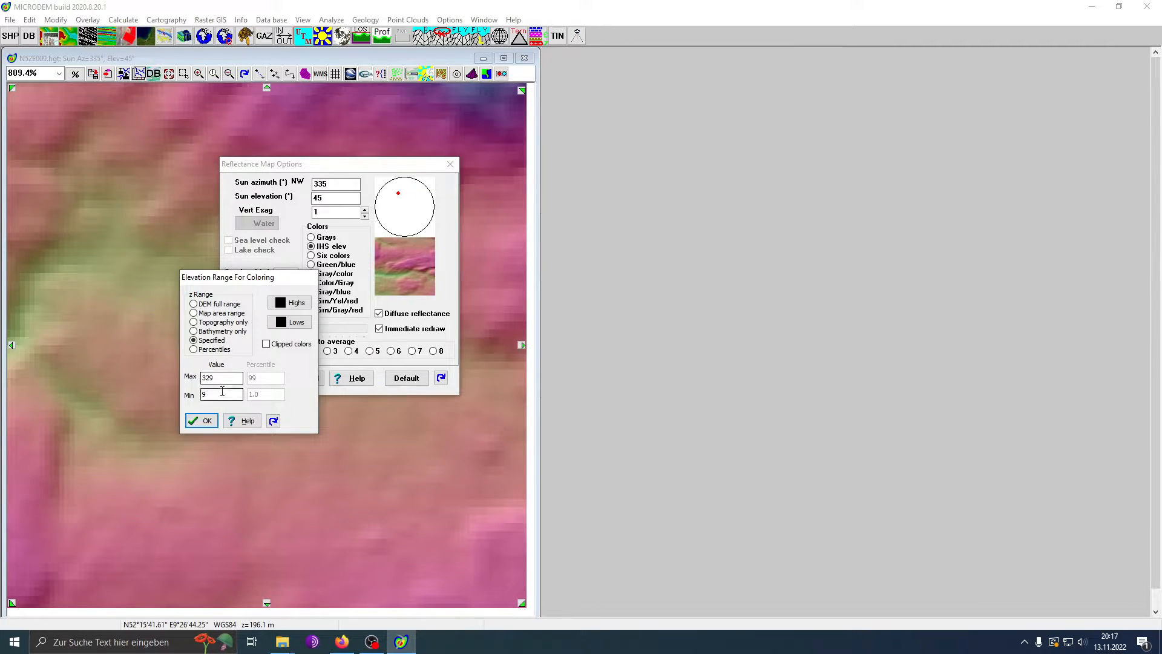
- Set the specified coloring range to a maximum of 300 and a minimum of 30, and apply the reflectance options
left_click(224, 381)
left_click(231, 395)
left_click(238, 395)
left_click(220, 378)
left_click_drag(222, 377, 206, 378)
type("00")
double_click(217, 398)
type("30")
left_click(202, 421)
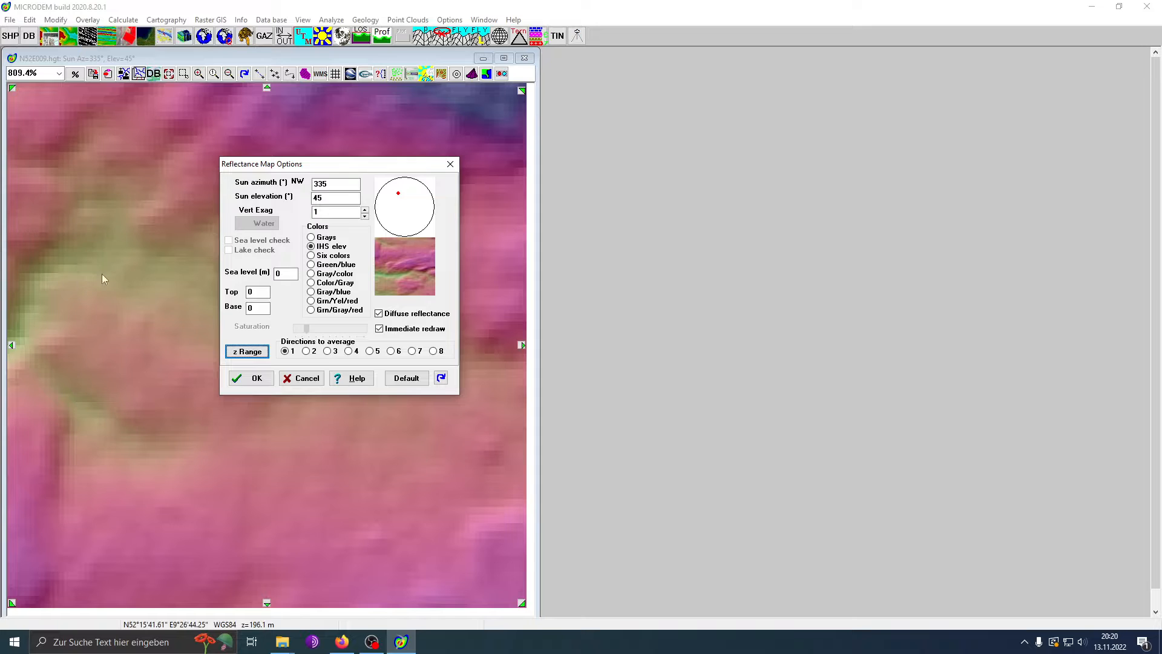
left_click(259, 378)
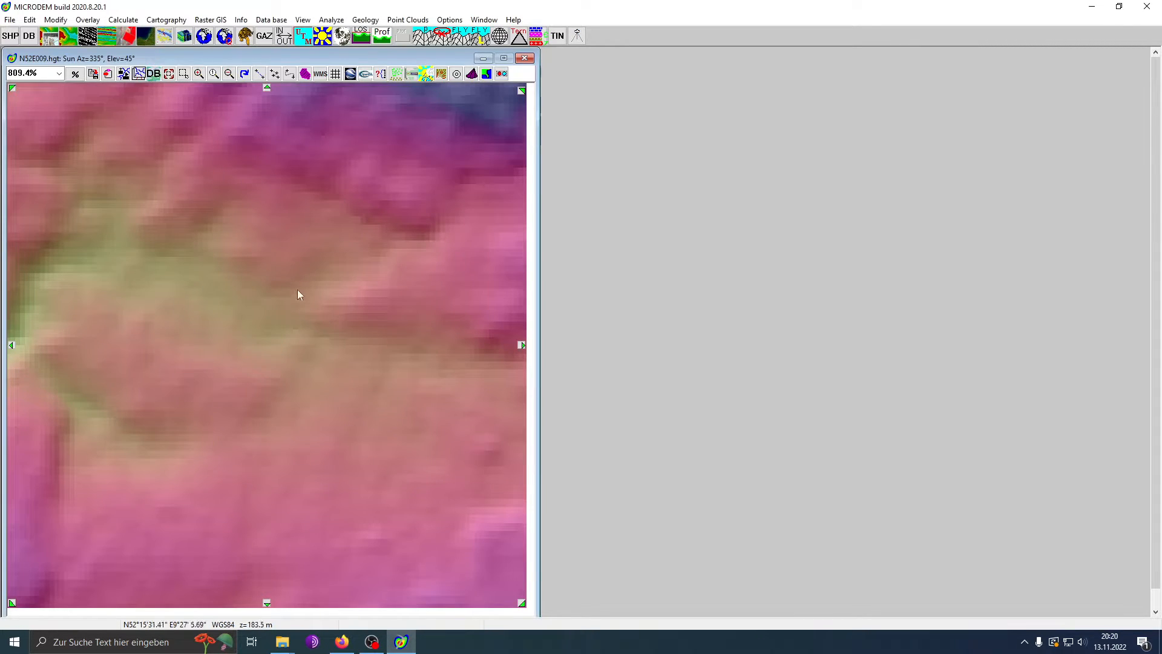
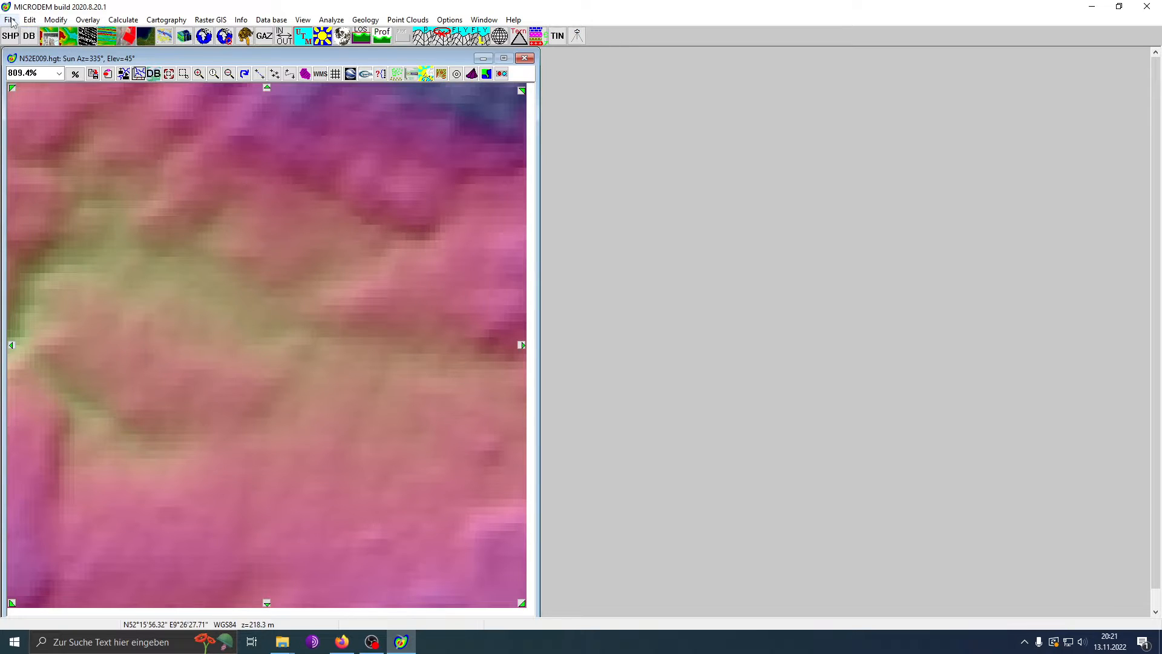
- Start saving the cropped map as an image and choose the tut folder on the Desktop as its location
left_click(10, 20)
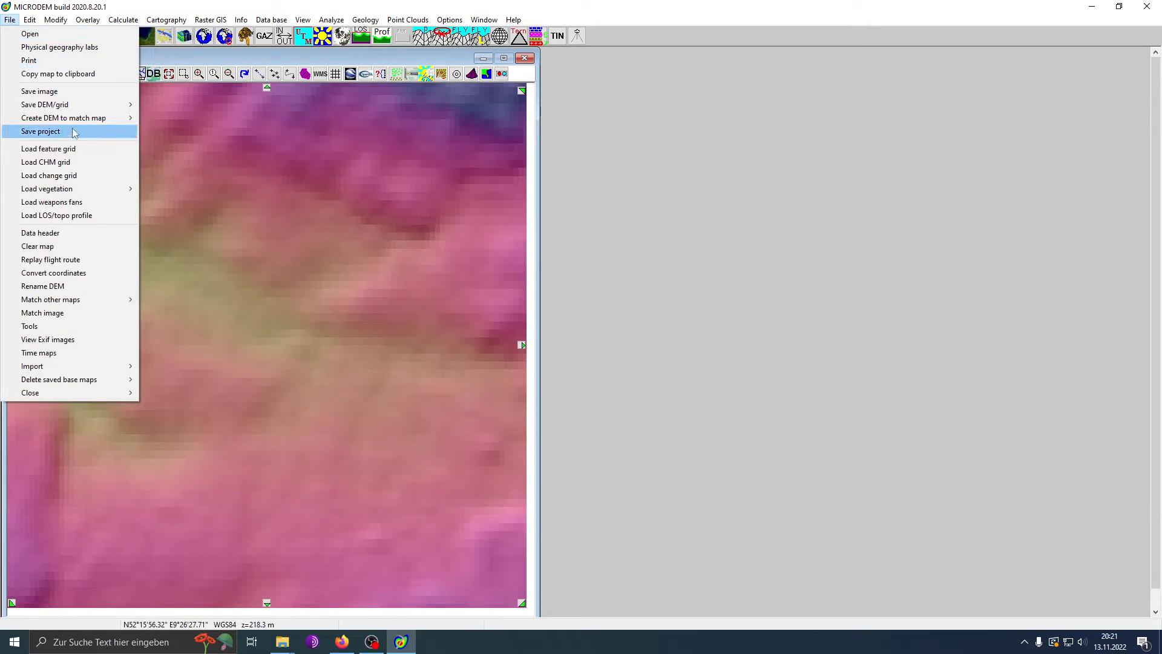
mouse_move(88, 105)
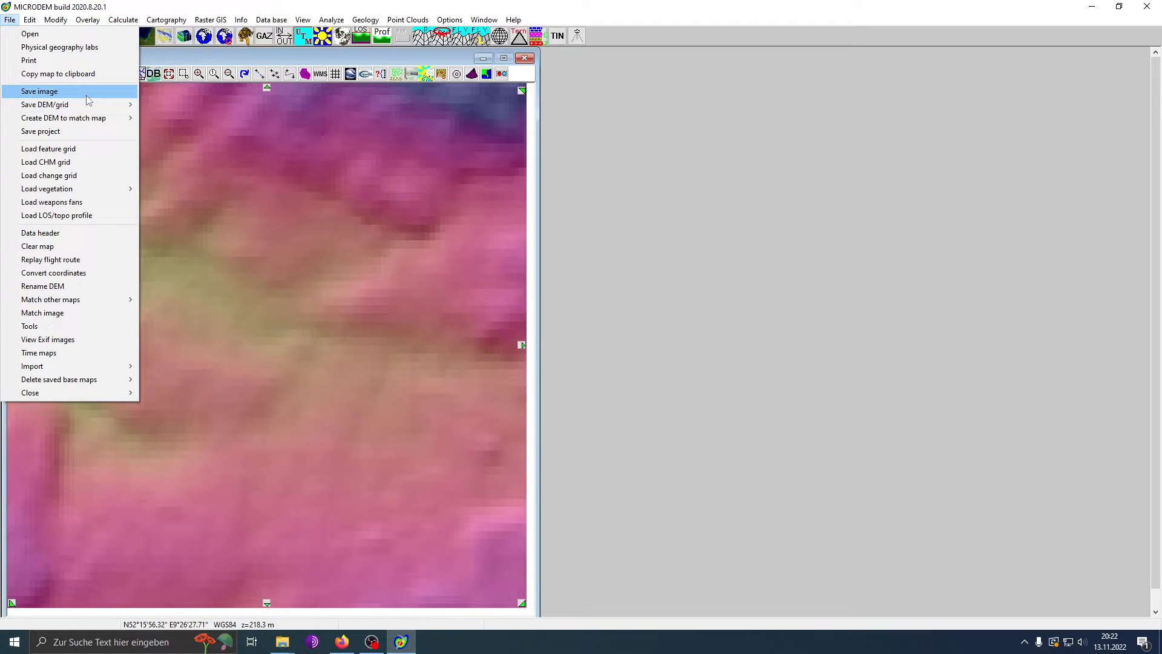
left_click(88, 93)
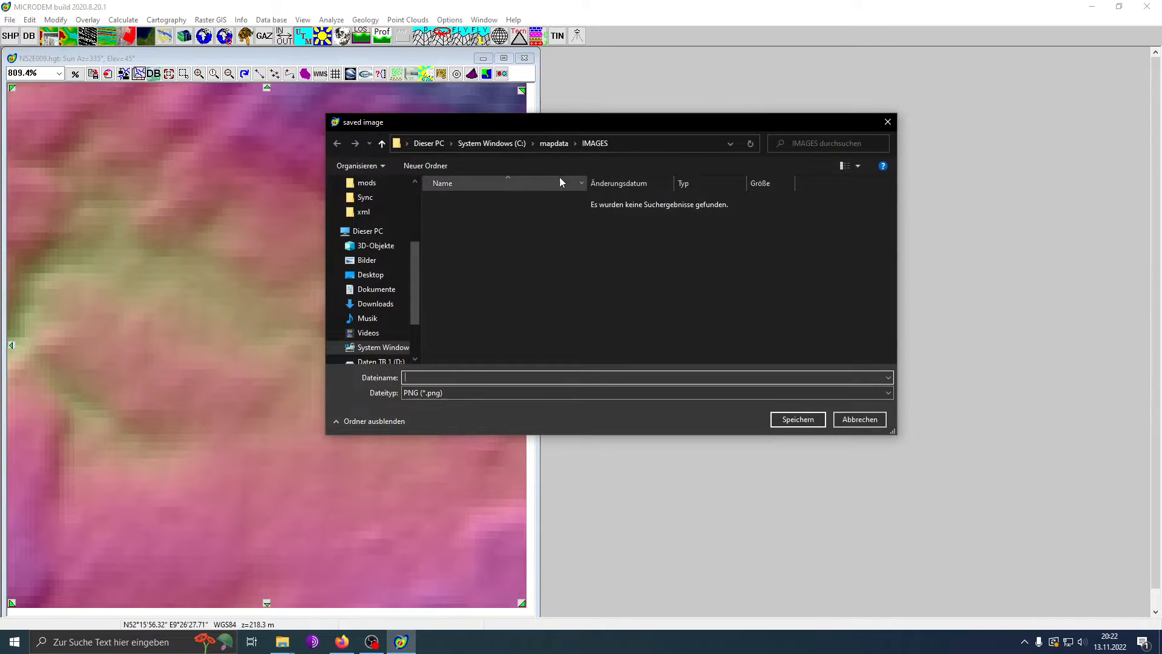
scroll(393, 220, "up", 3)
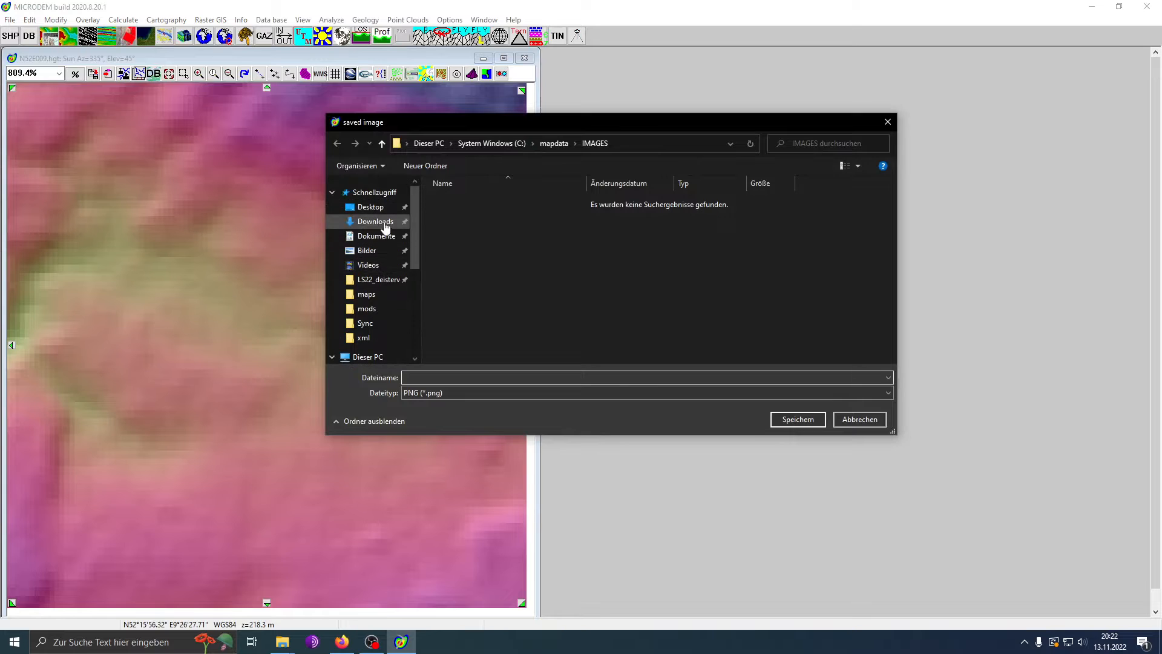
left_click(383, 223)
left_click(370, 207)
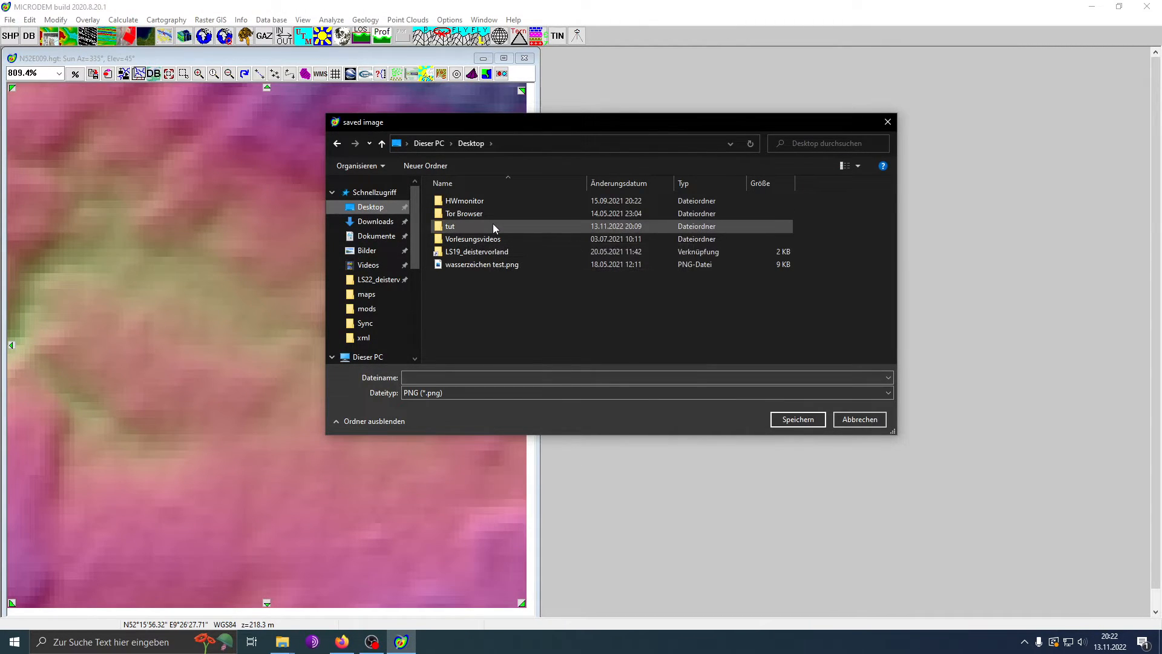
double_click(476, 227)
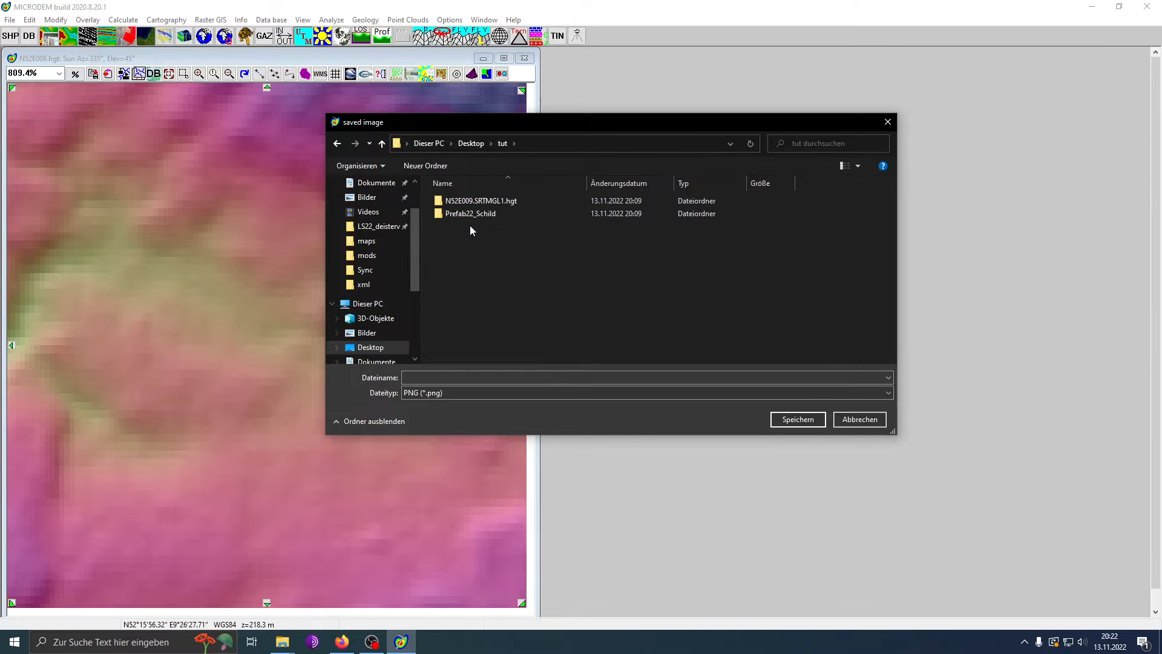
- Name the image DEM_raw and save it in PNG format
left_click(492, 377)
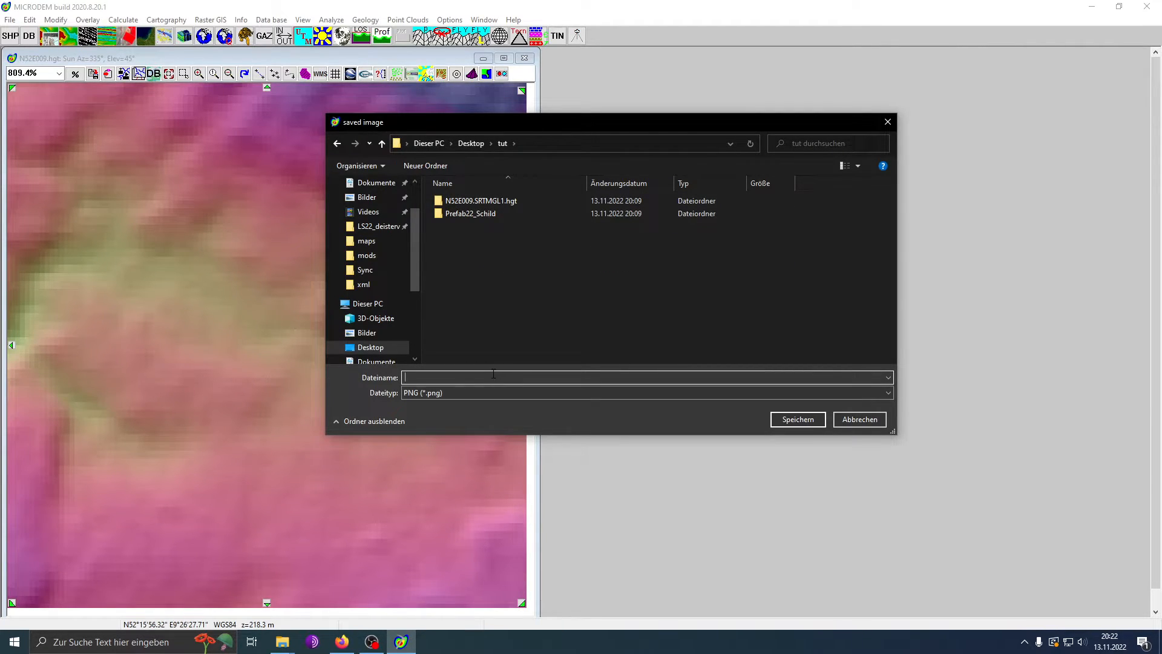
type("DEM_rwa")
key("BackSpace")
key("BackSpace")
type("aw")
left_click(788, 420)
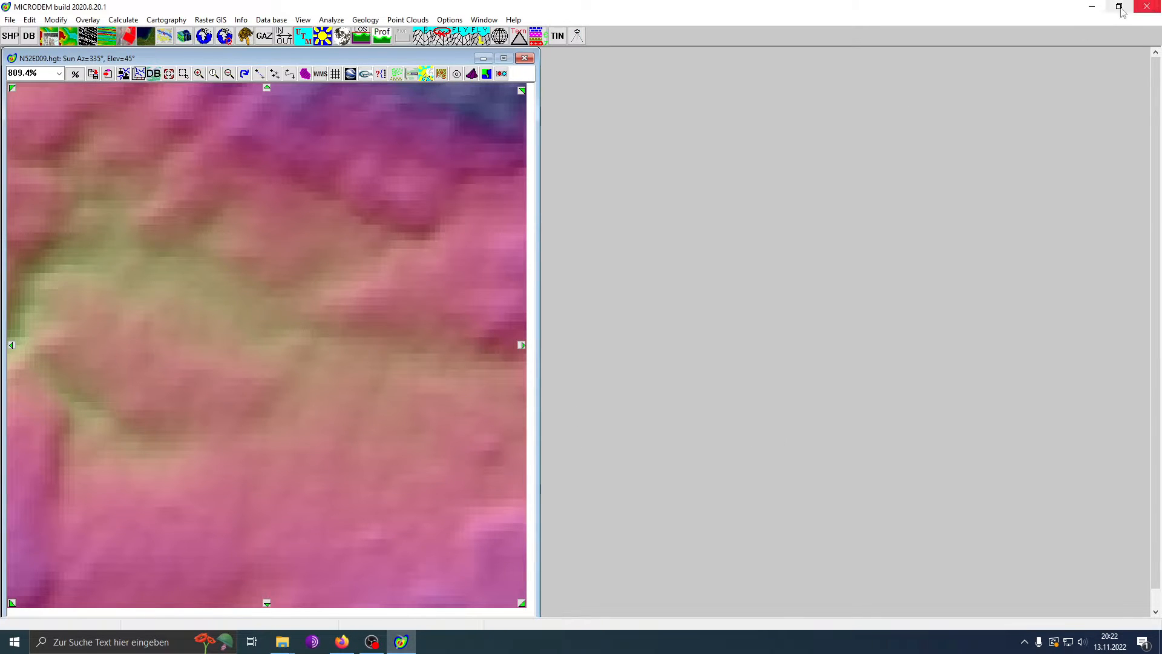
- Close MICRODEM and the microdem folder window to return to the tut folder
left_click(1147, 7)
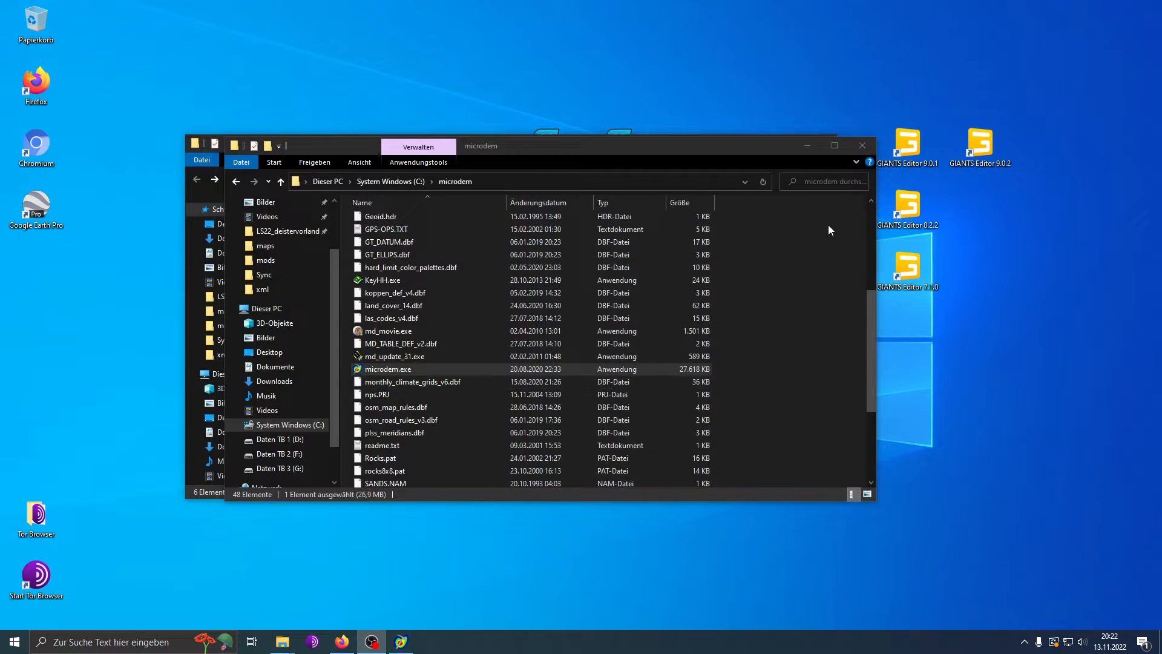
left_click(854, 149)
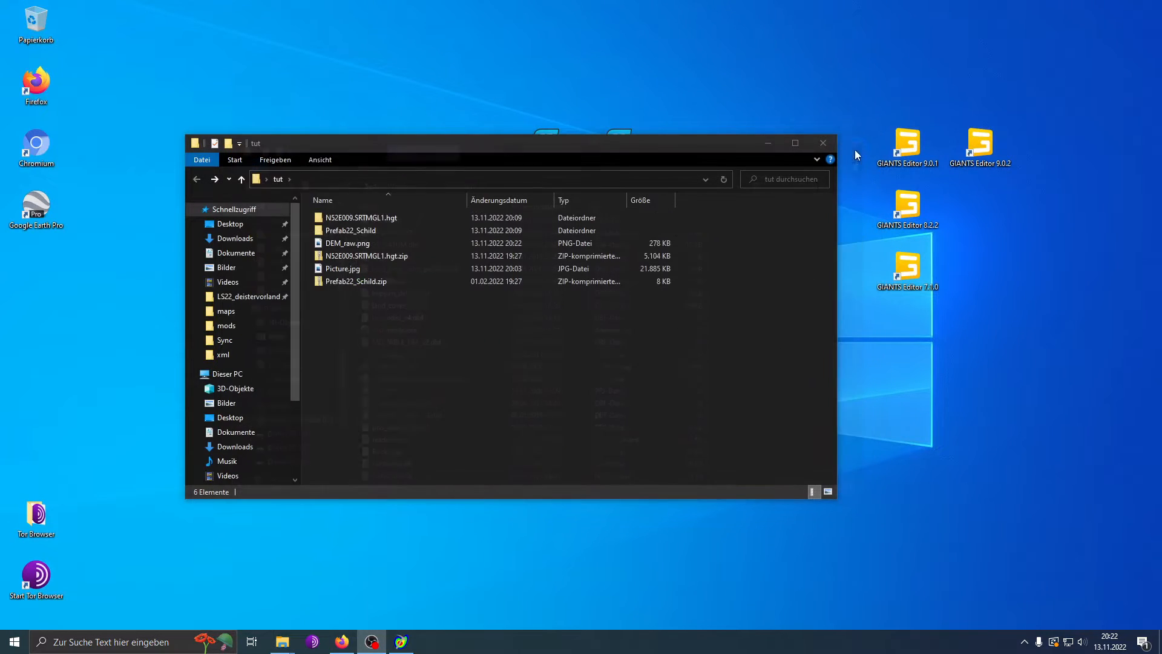
left_click(369, 244)
right_click(369, 244)
left_click(333, 325)
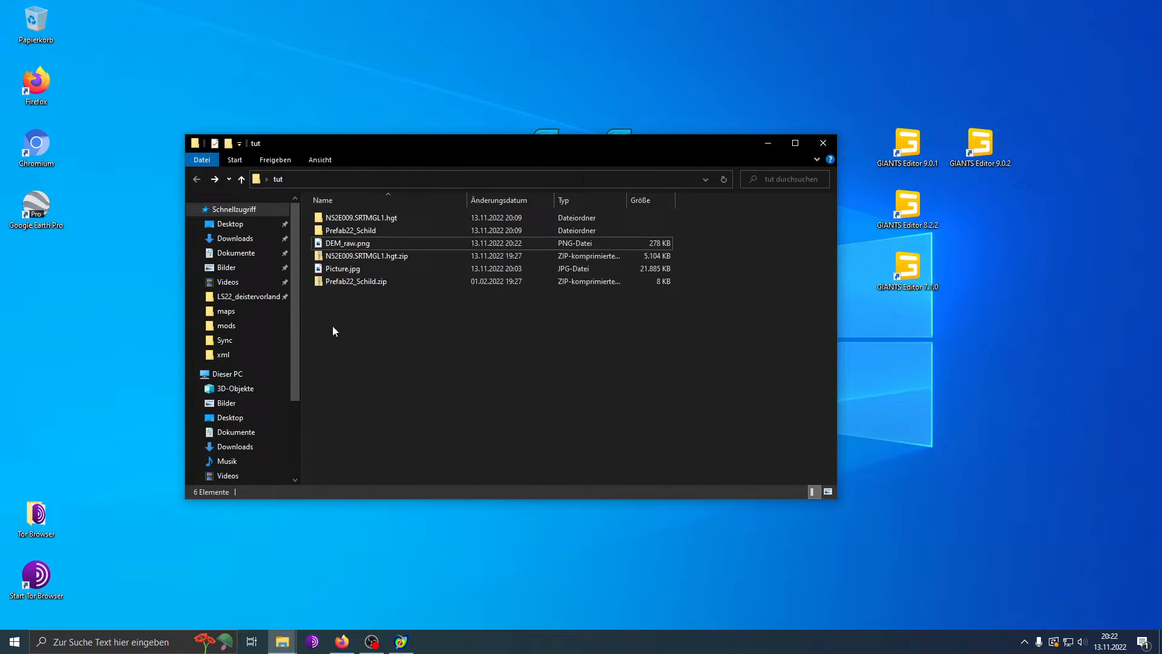
left_click(378, 267)
right_click(374, 273)
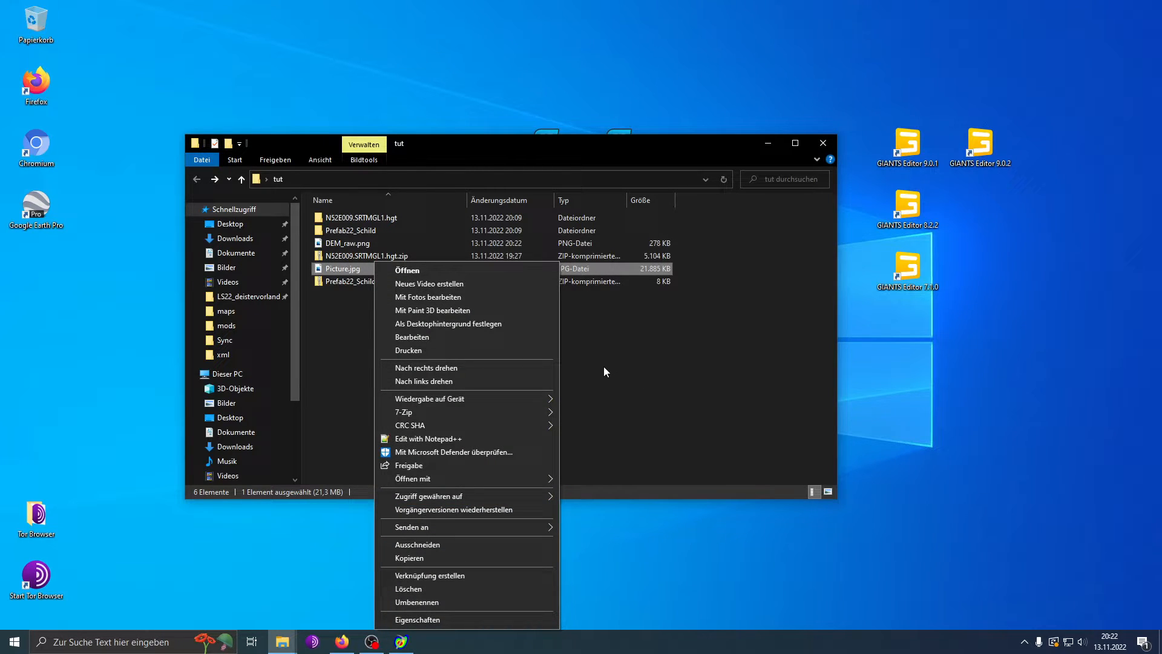
left_click(659, 400)
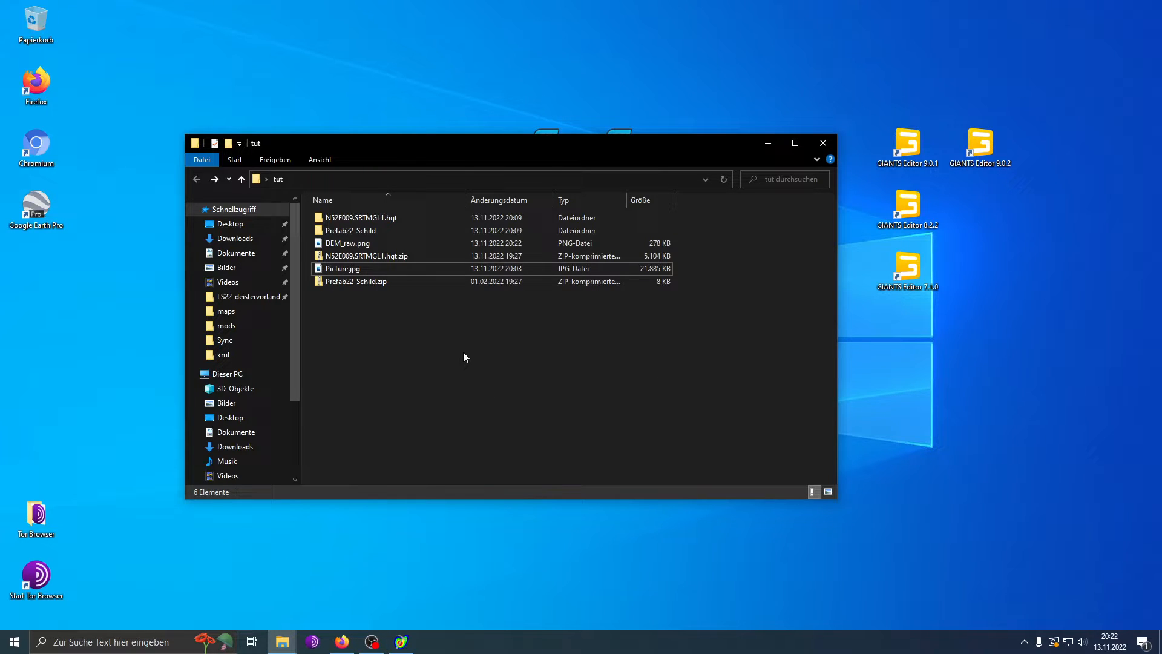
- Launch Paint and load Picture.jpg from the tut folder into it, moving the folder window out of the way
key("super")
type("pain")
key("Return")
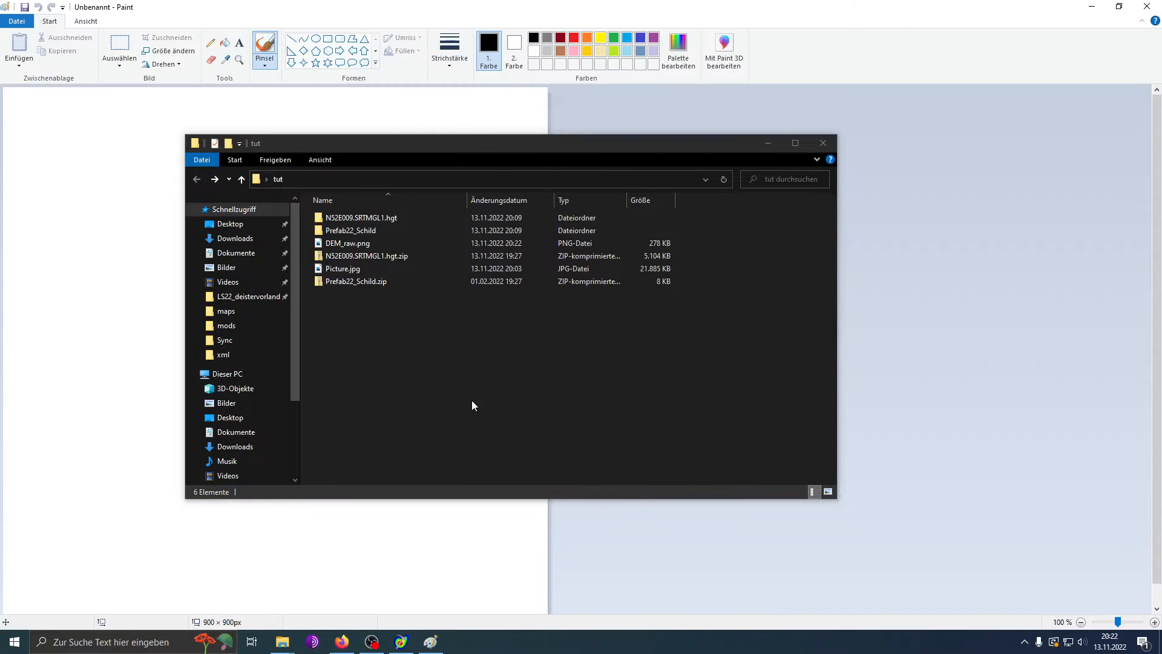
left_click_drag(492, 143, 1012, 156)
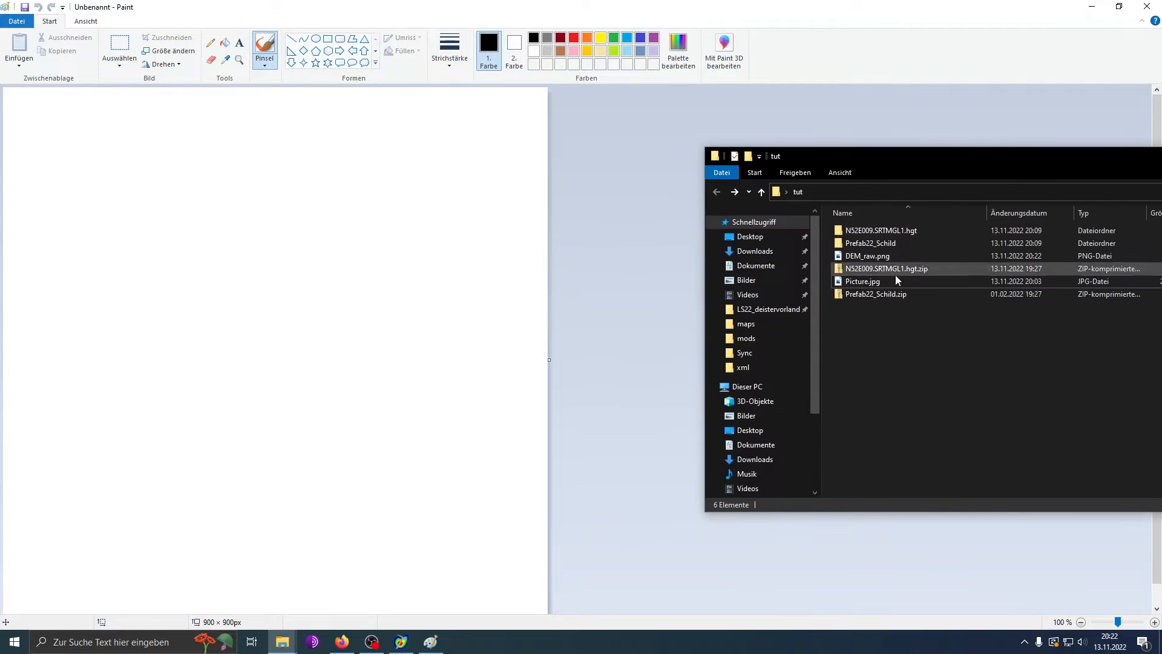
left_click_drag(862, 282, 293, 280)
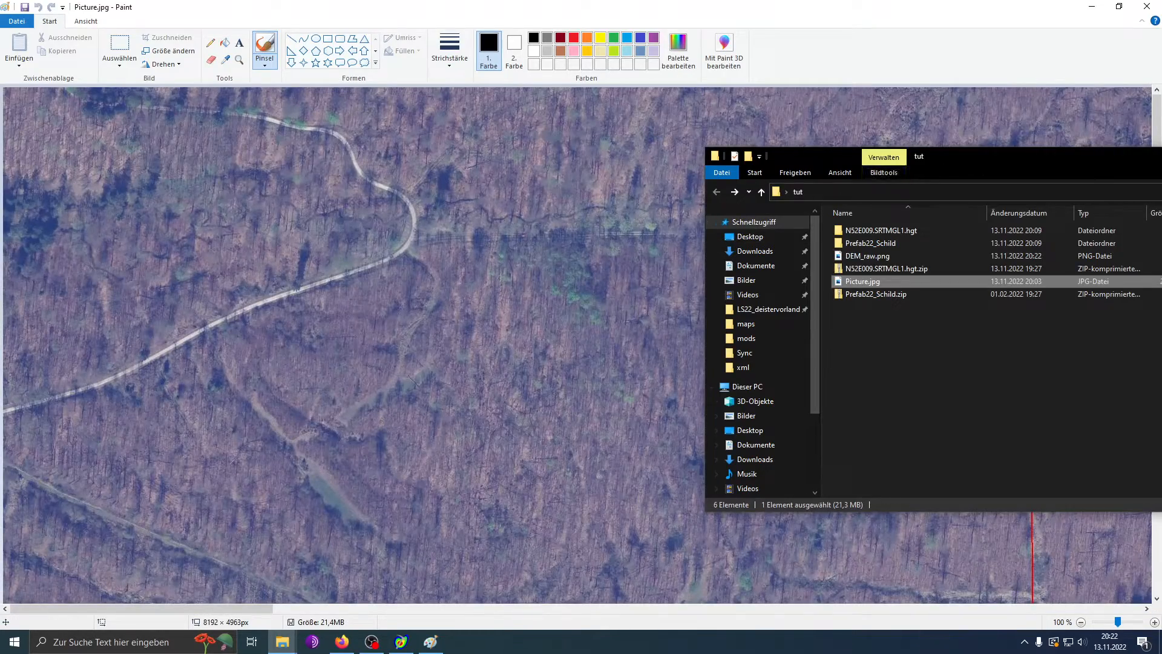
left_click(1161, 156)
- Select the red-outlined square around Nienstedt in the aerial image, about 4401 × 4409 px, and cut it to the clipboard
scroll(607, 328, "down", 10)
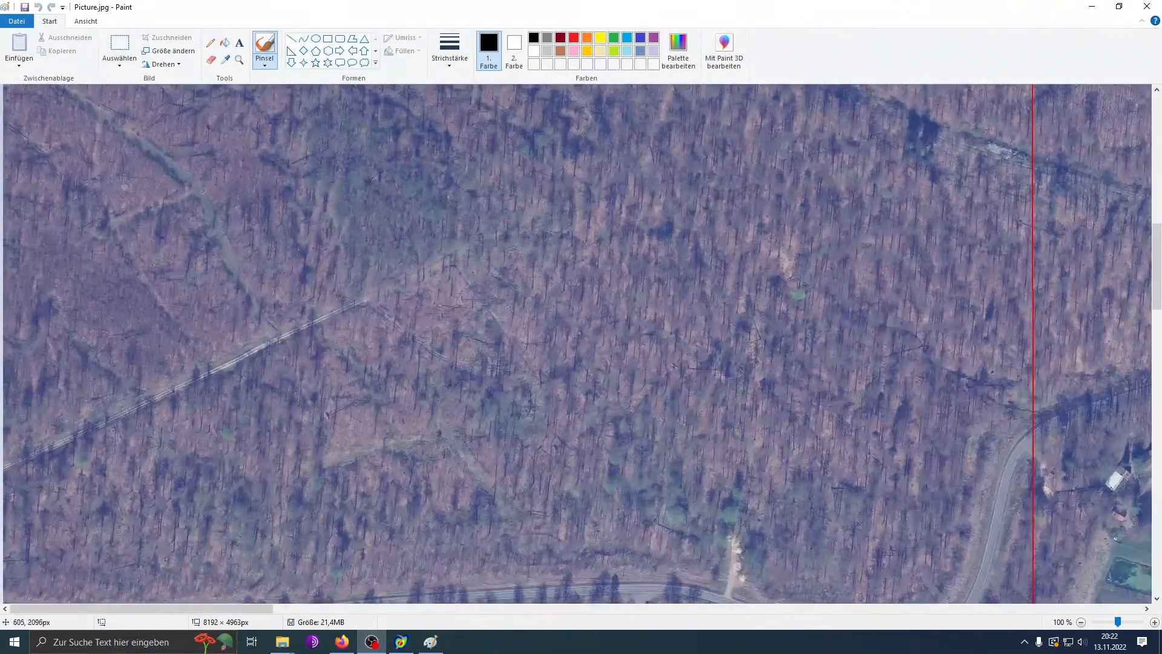
left_click_drag(246, 607, 542, 605)
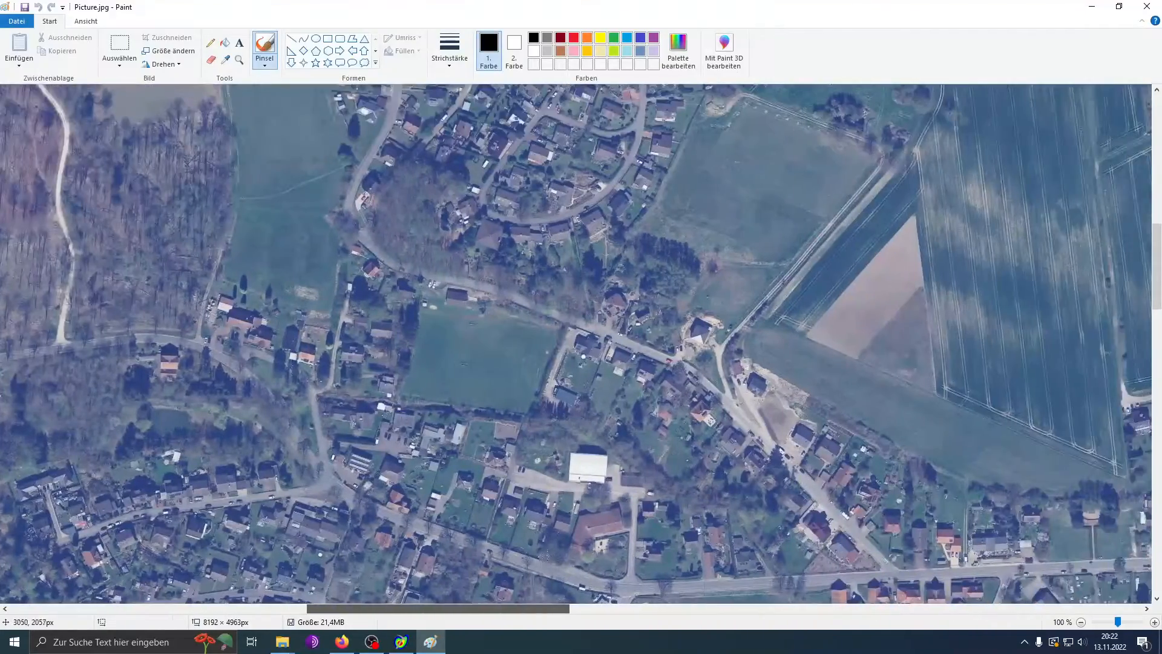
scroll(1041, 472, "down", 3)
left_click(1081, 622)
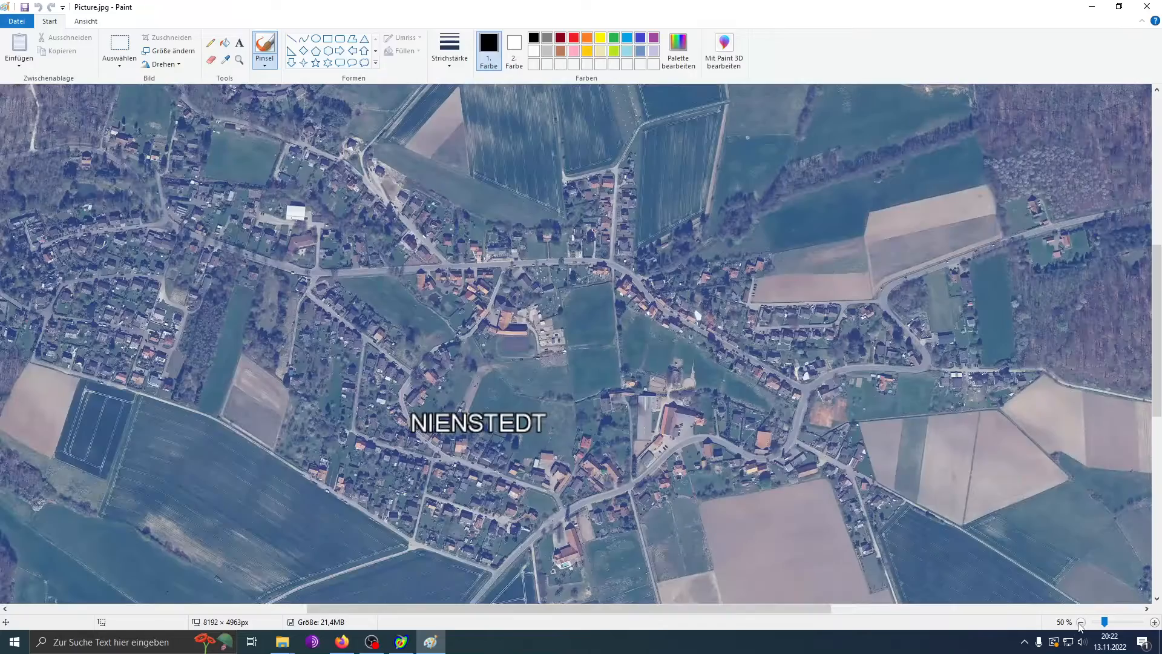
left_click(1080, 622)
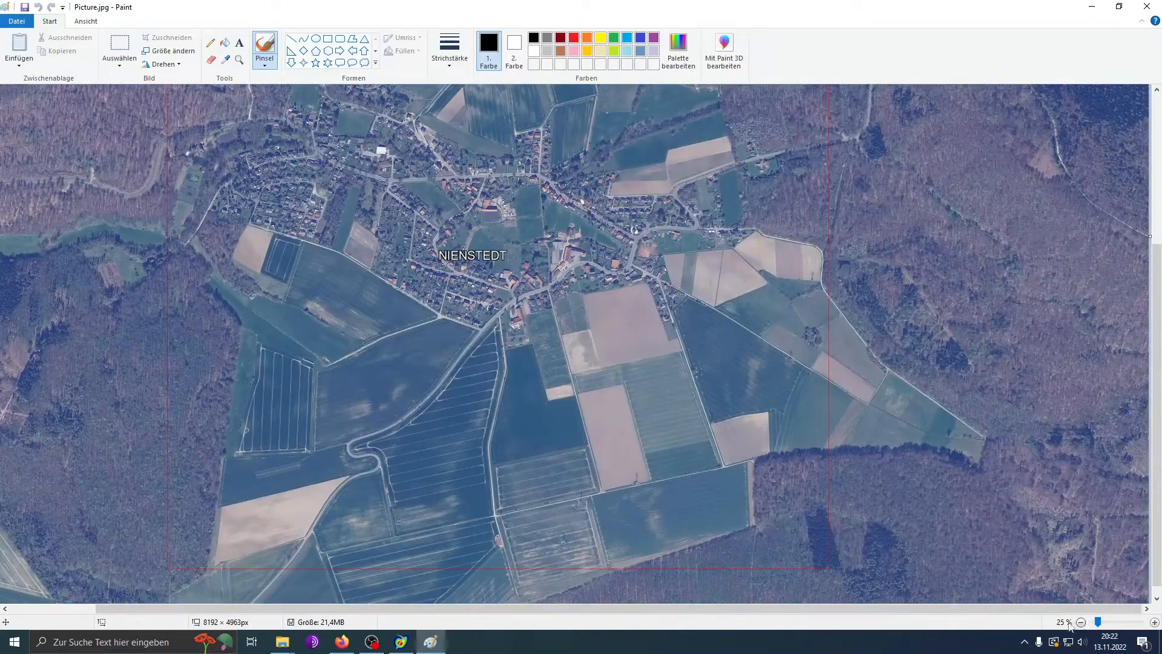
left_click_drag(1036, 609, 919, 616)
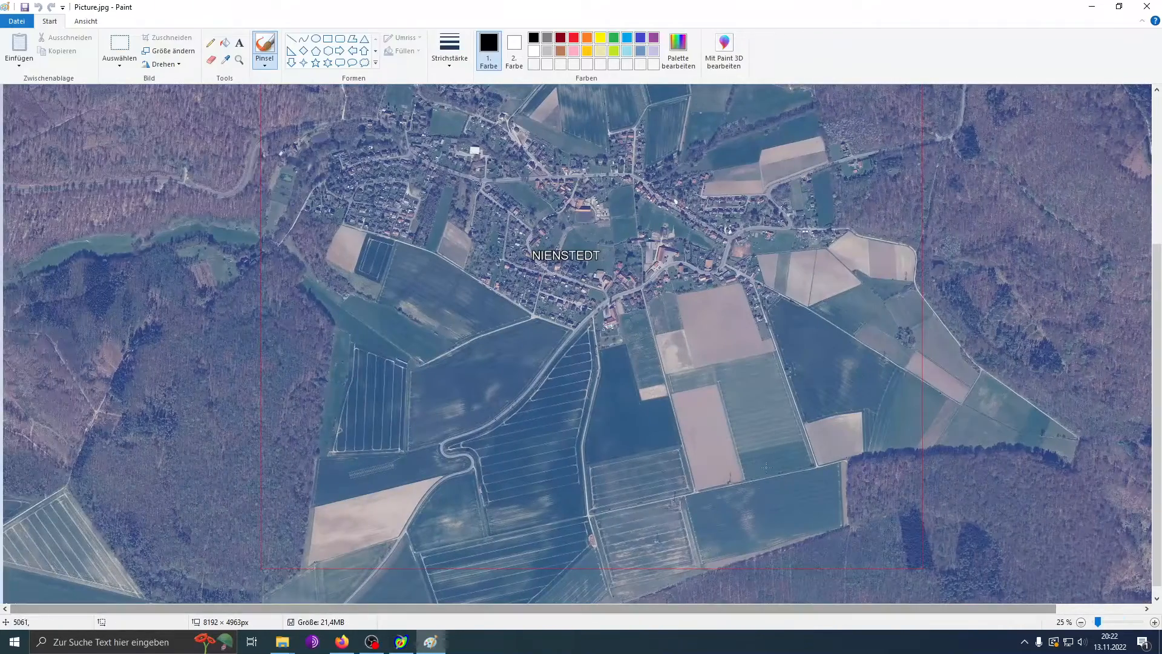
scroll(747, 458, "up", 3)
scroll(754, 458, "up", 4)
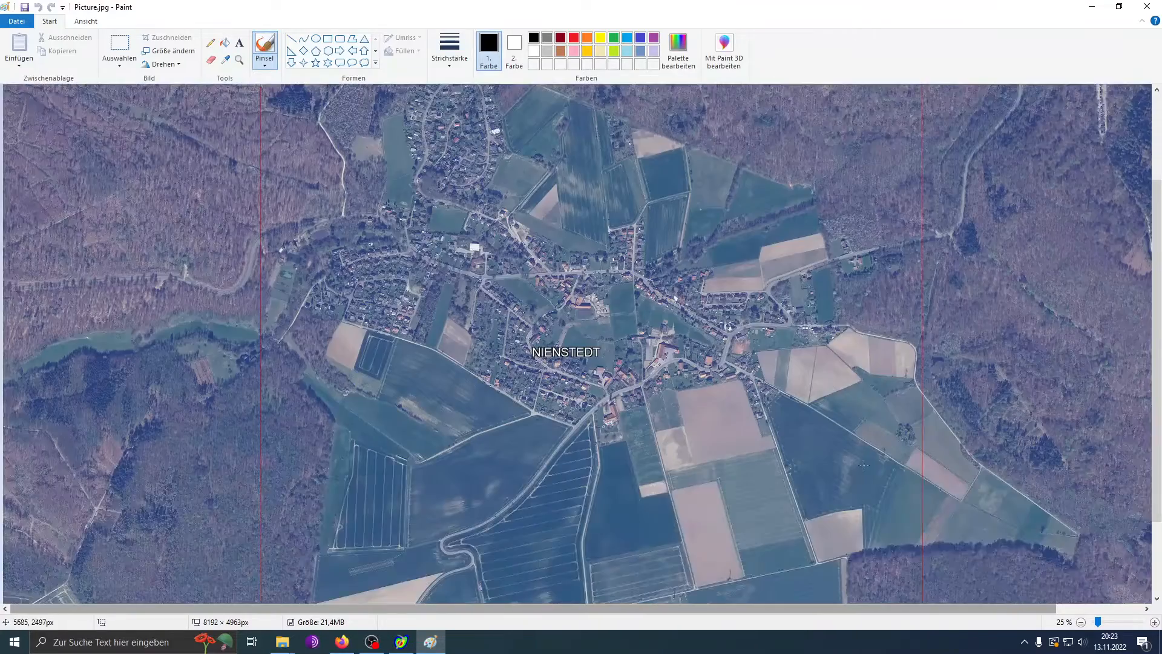
scroll(753, 458, "down", 5)
left_click(1082, 622)
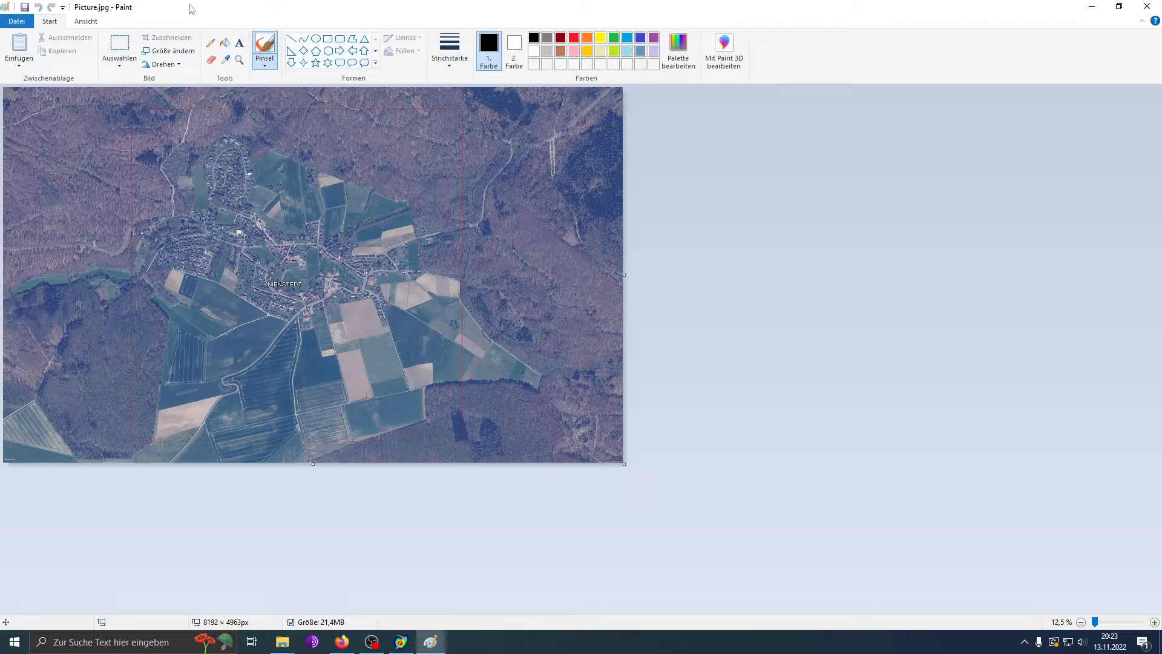
left_click(119, 43)
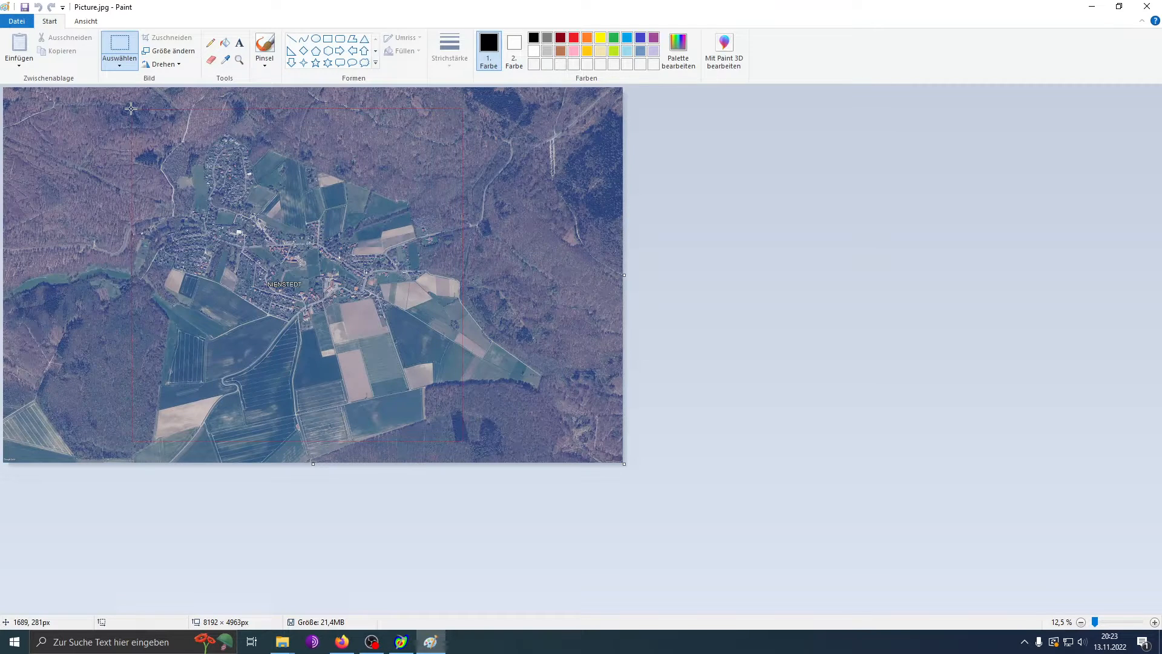
left_click_drag(131, 108, 464, 442)
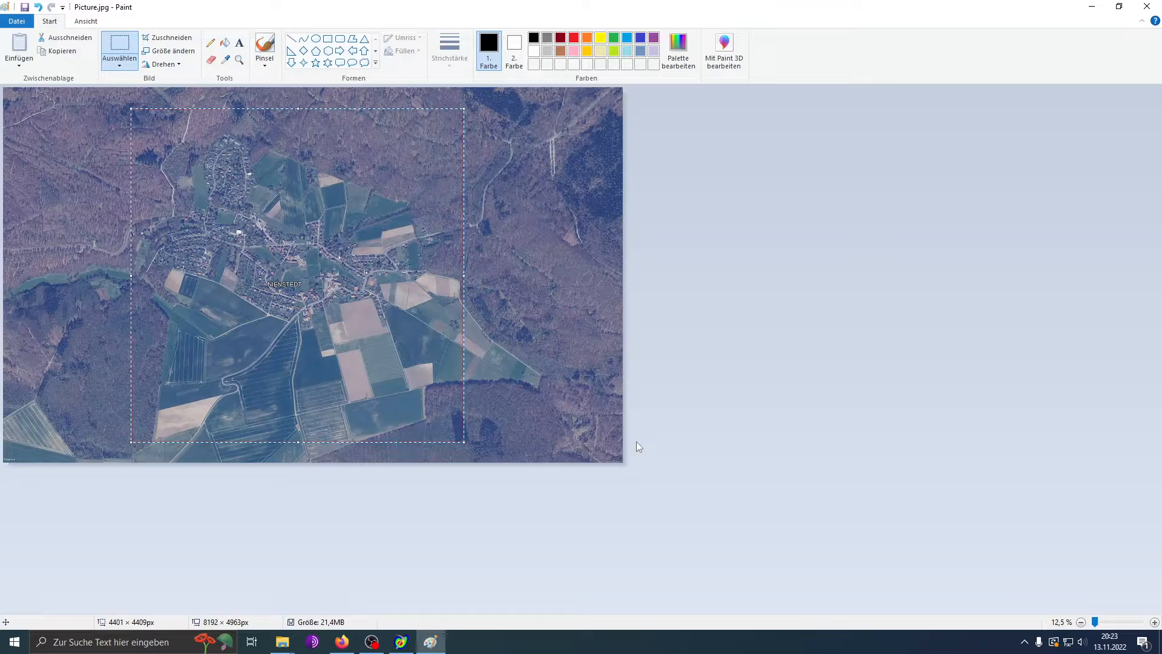
key("ctrl+x")
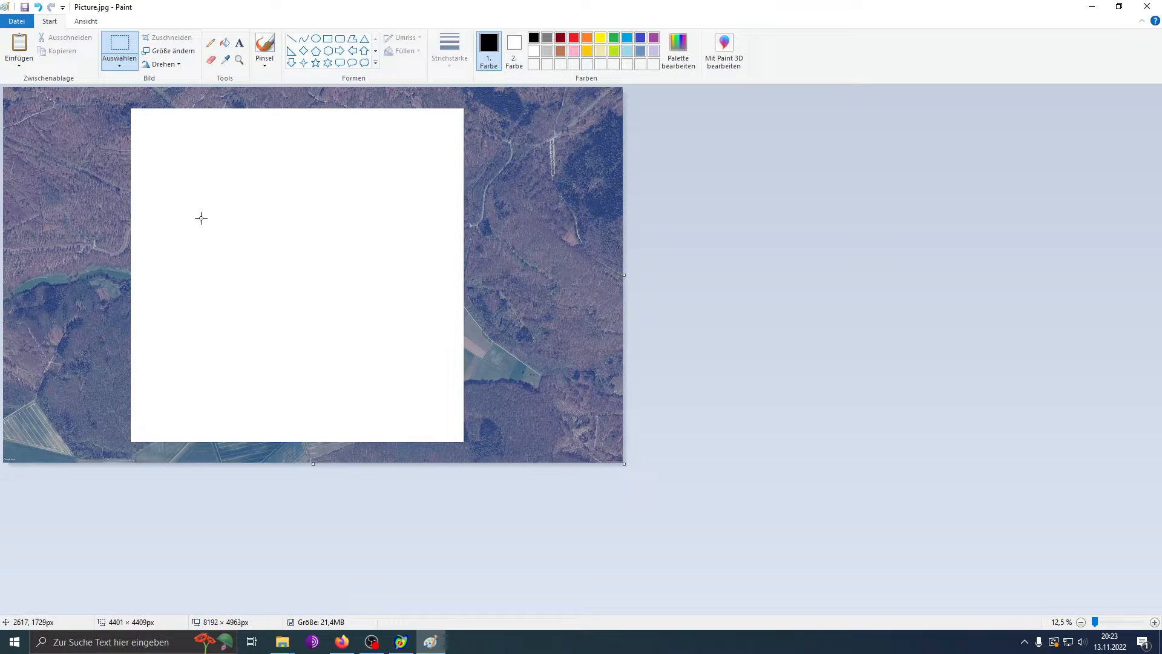
- Start a new image, discarding the changes to Picture.jpg, and paste the cut square from the clipboard into it
left_click(16, 21)
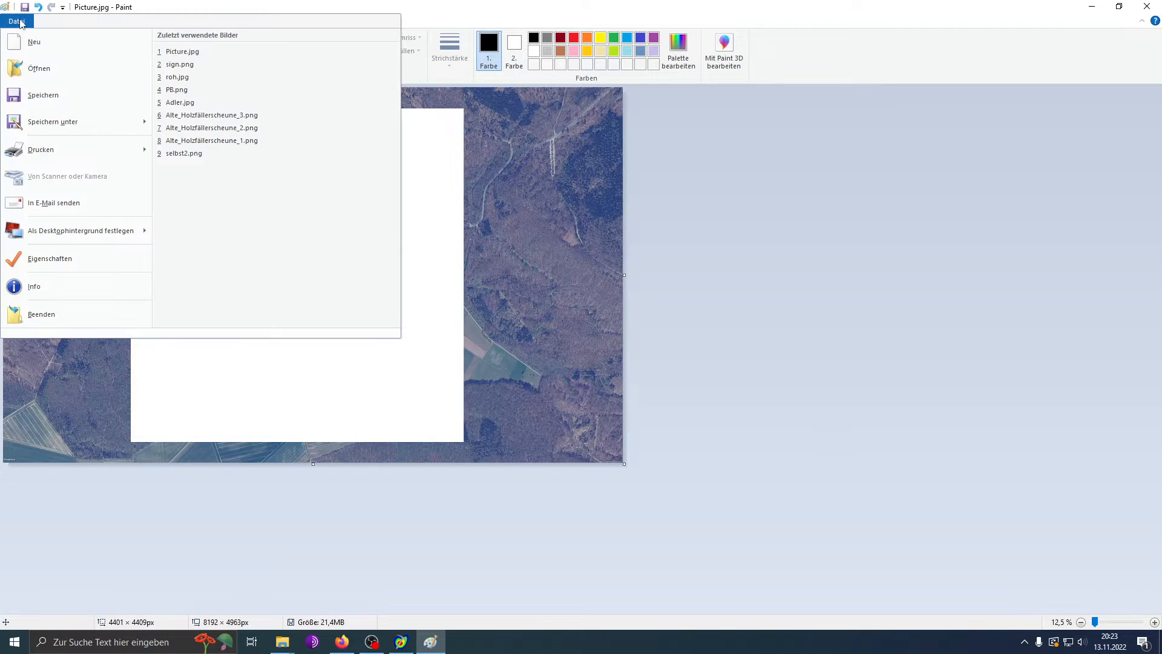
left_click(42, 44)
left_click(582, 334)
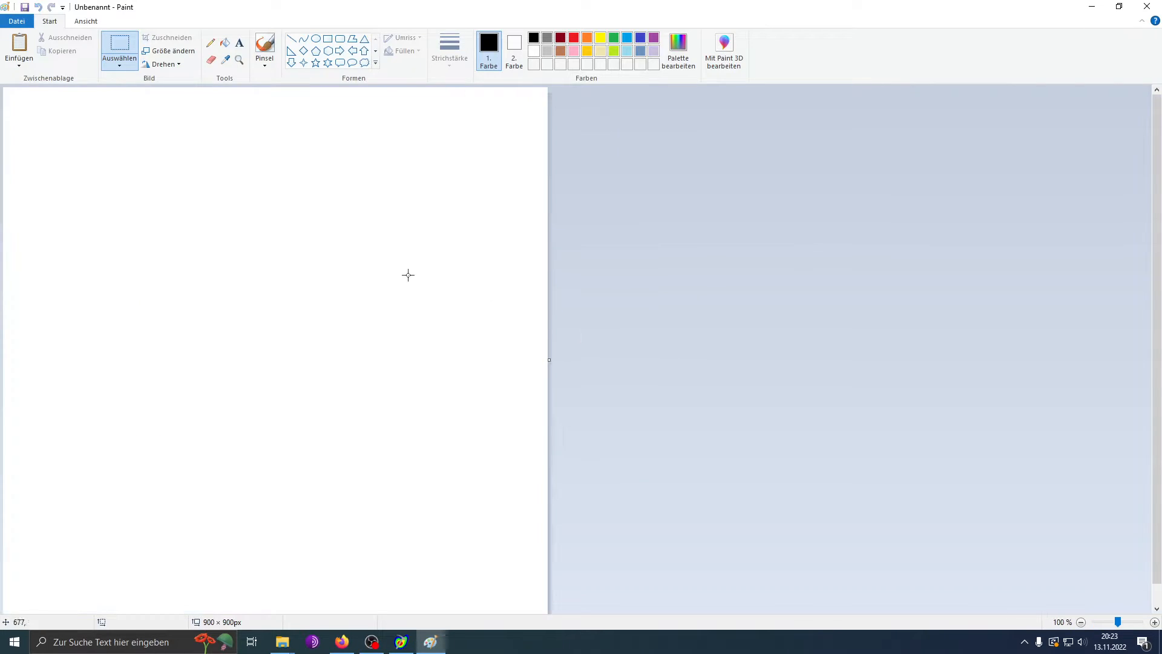
key("ctrl+v")
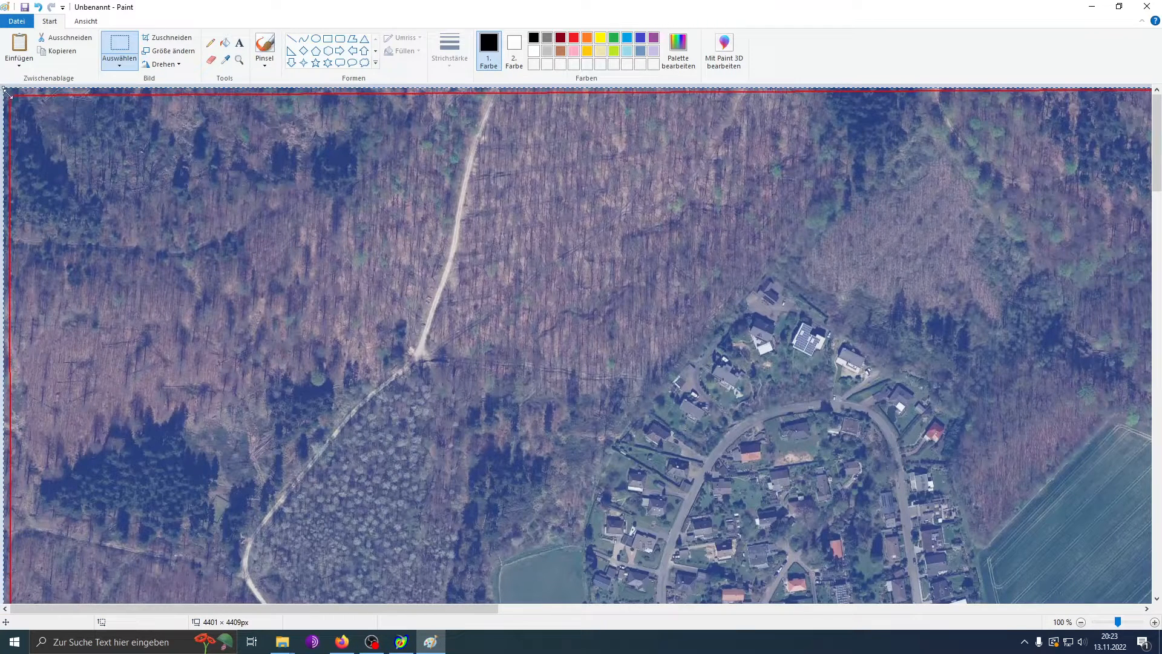
left_click_drag(489, 610, 1131, 569)
left_click_drag(1156, 176, 463, 607)
scroll(429, 345, "up", 20)
left_click(121, 46)
- Save the pasted square in PNG format as Picture.png in the tut folder on the Desktop, and close Paint
left_click(16, 22)
mouse_move(78, 121)
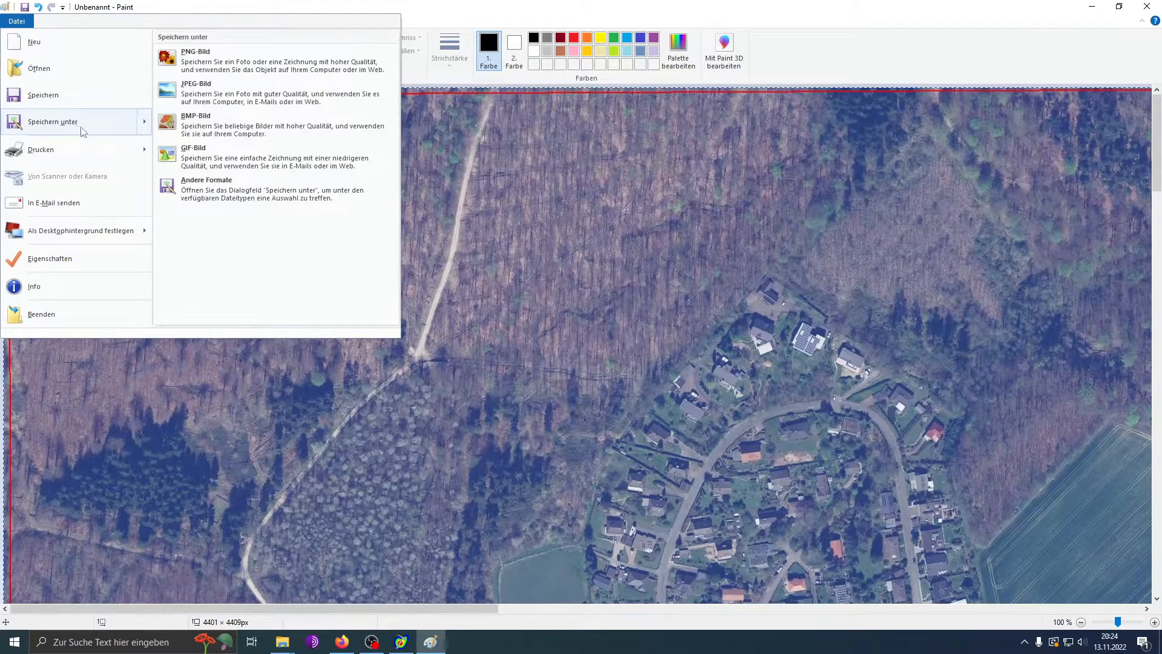
left_click(235, 77)
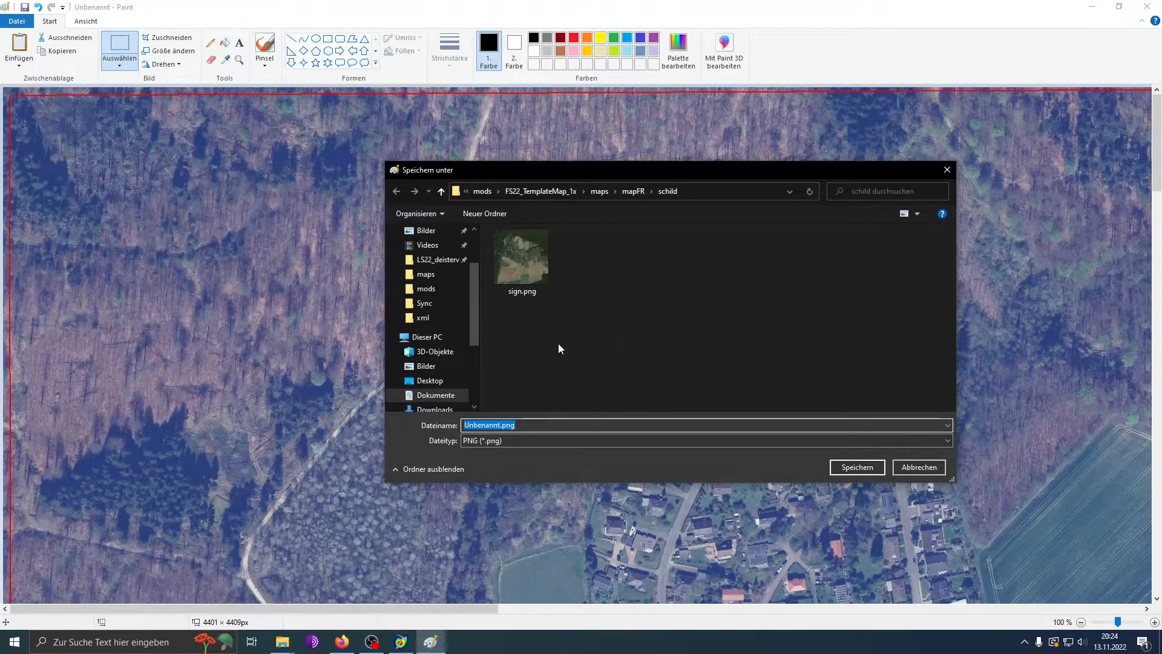
scroll(435, 278, "up", 3)
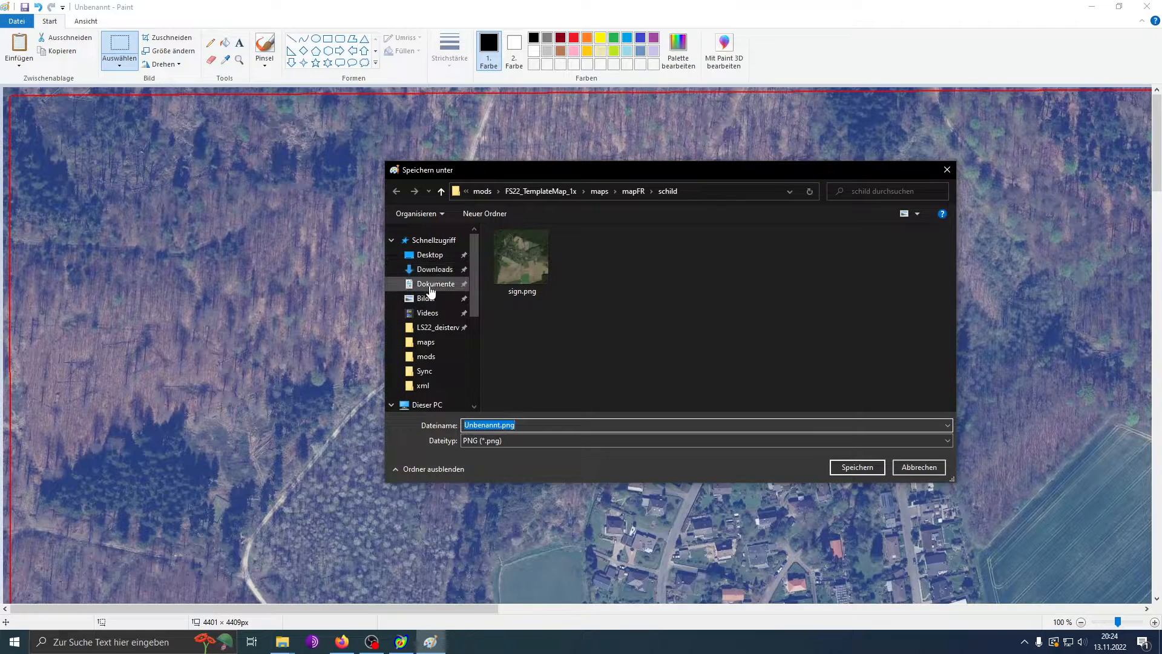
left_click(429, 262)
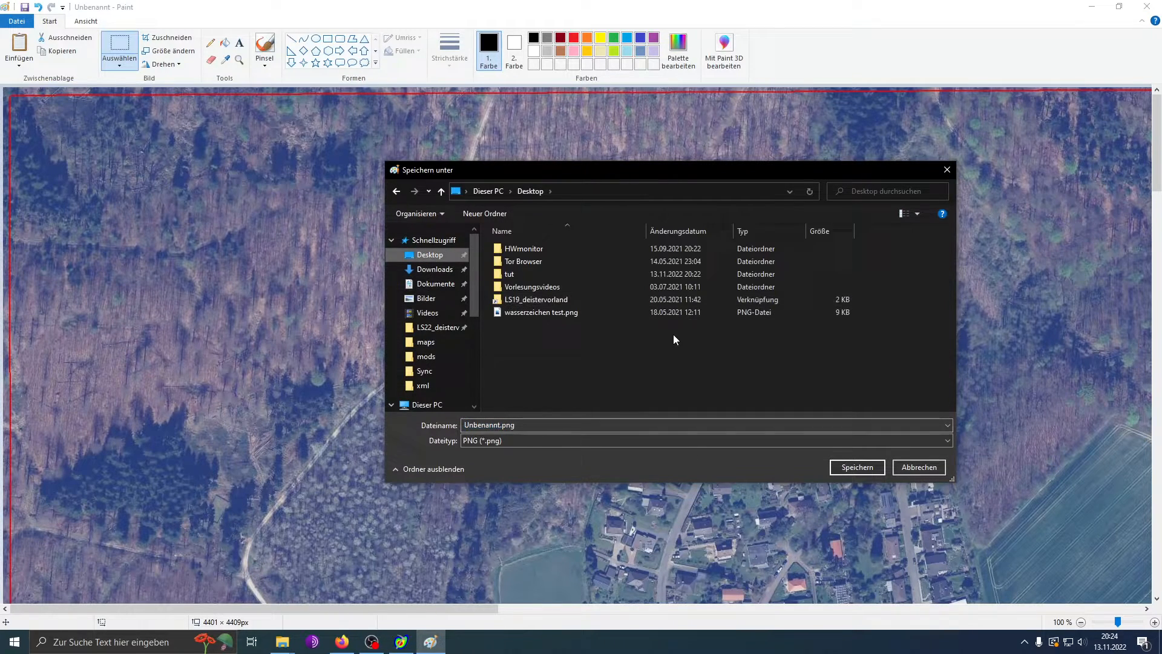
double_click(533, 271)
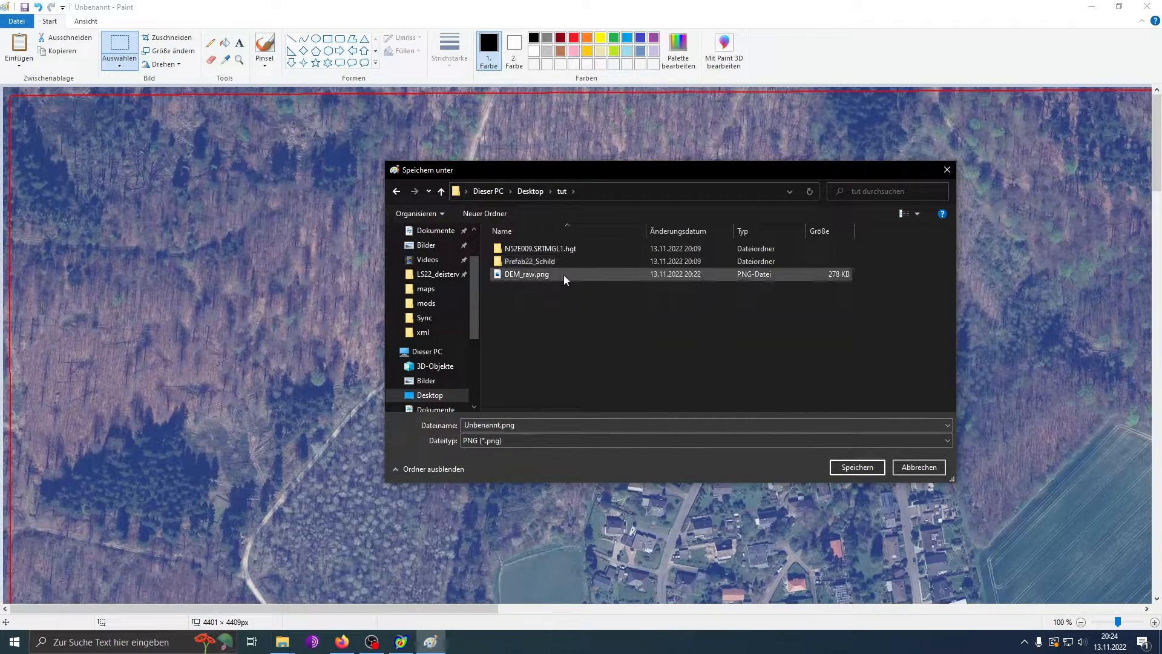
left_click(515, 426)
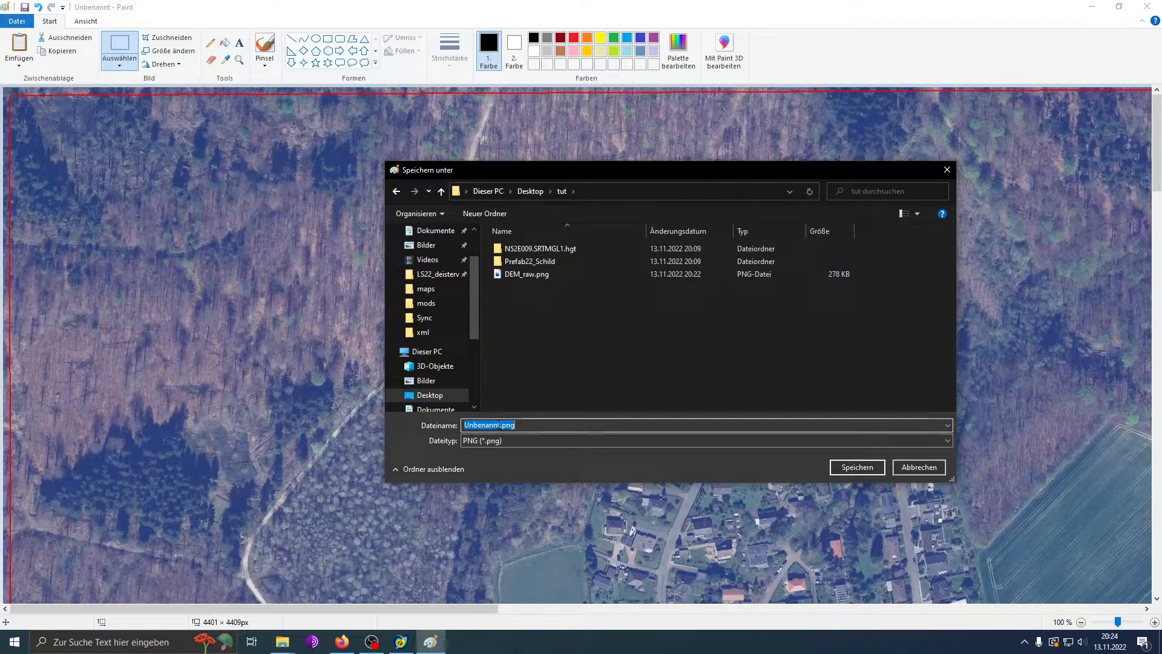
left_click_drag(500, 425, 463, 425)
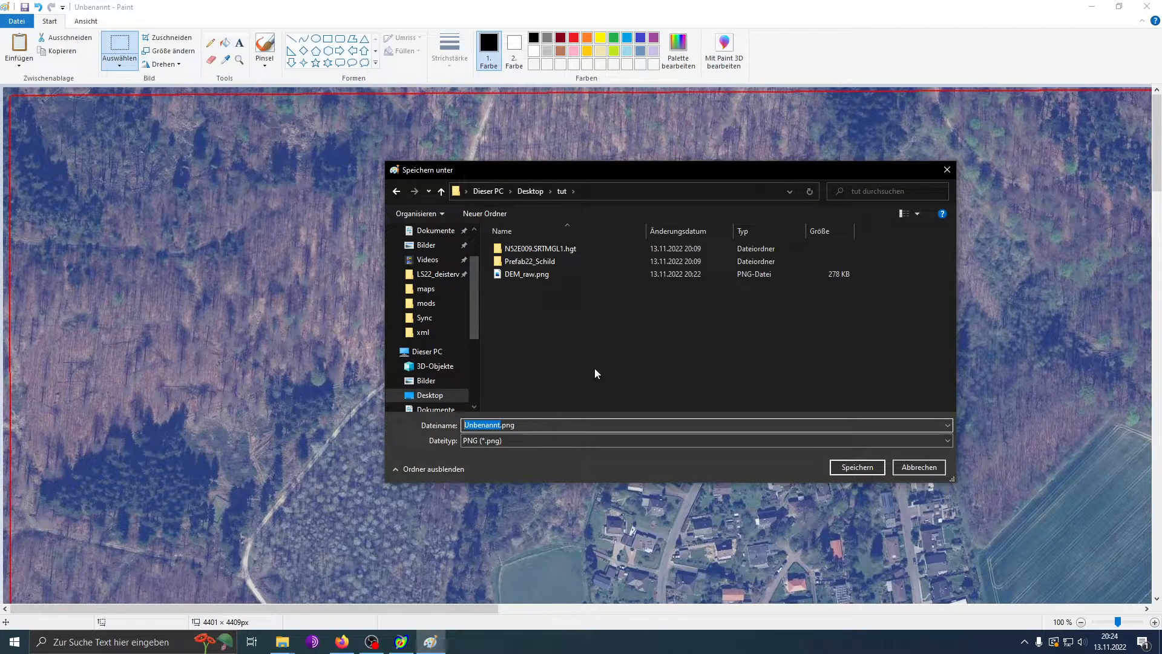
type("Picture")
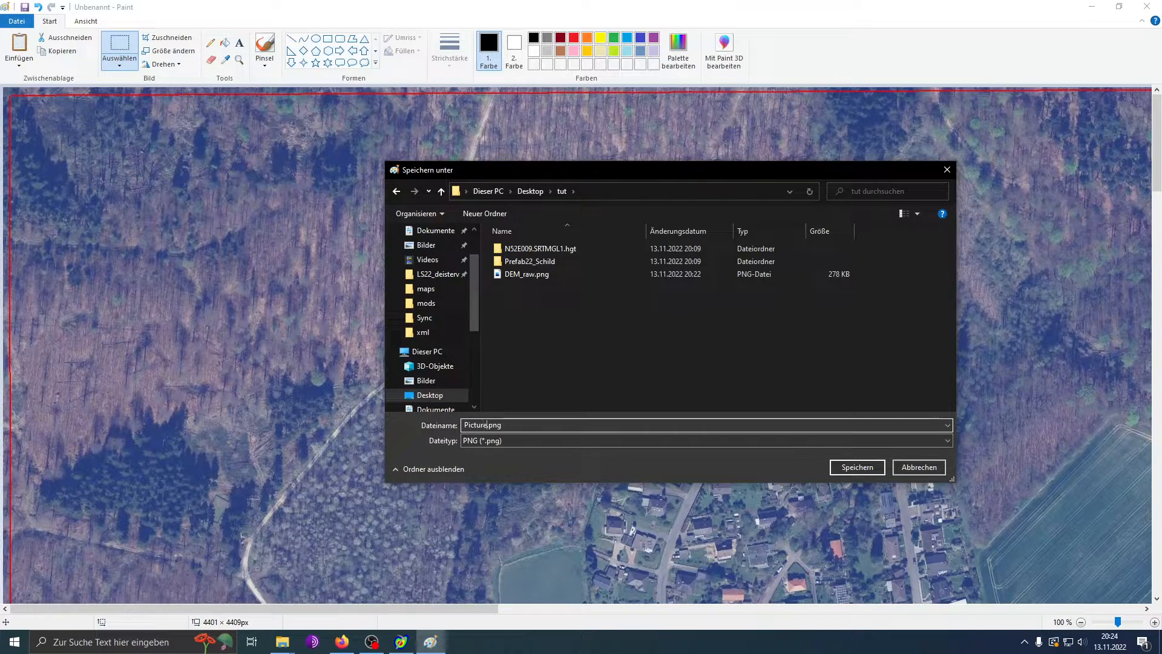
left_click(838, 468)
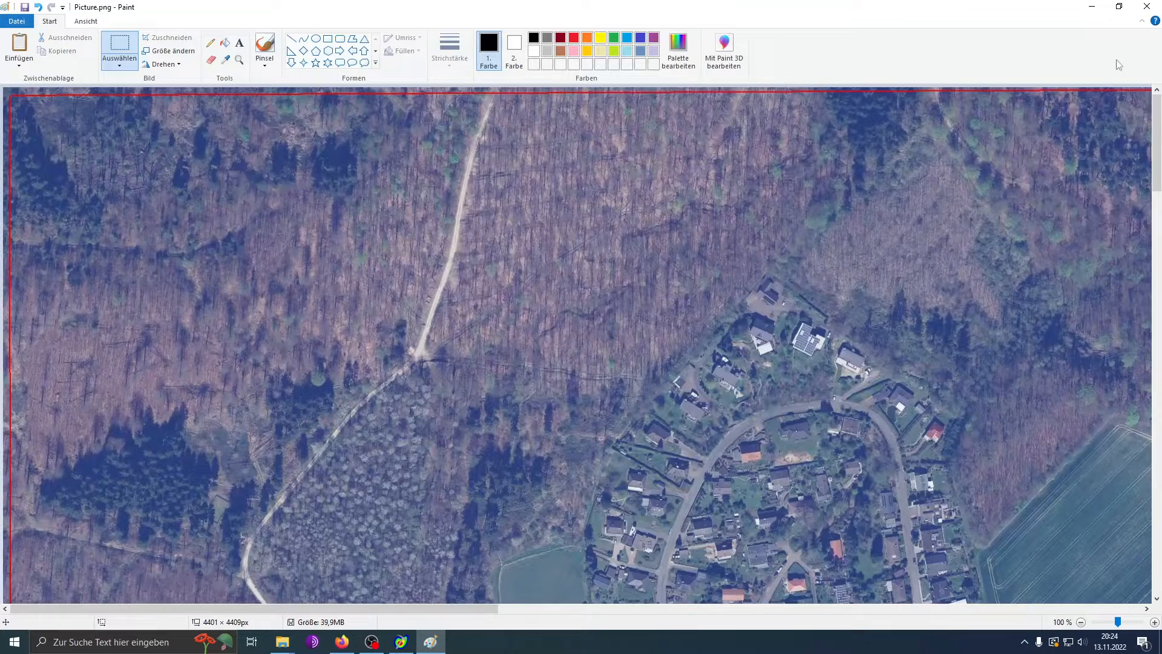
left_click(1147, 6)
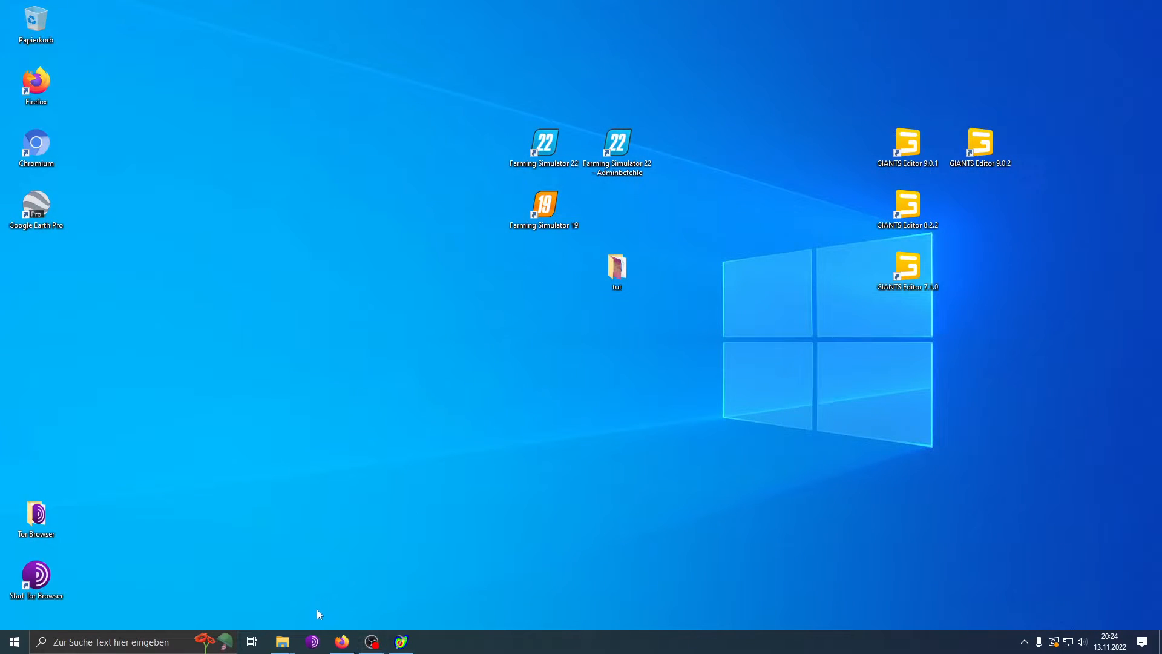
- Open the tut folder from the desktop, move Picture.png into its Prefab22_Schild folder, and open that folder
mouse_move(283, 640)
double_click(617, 268)
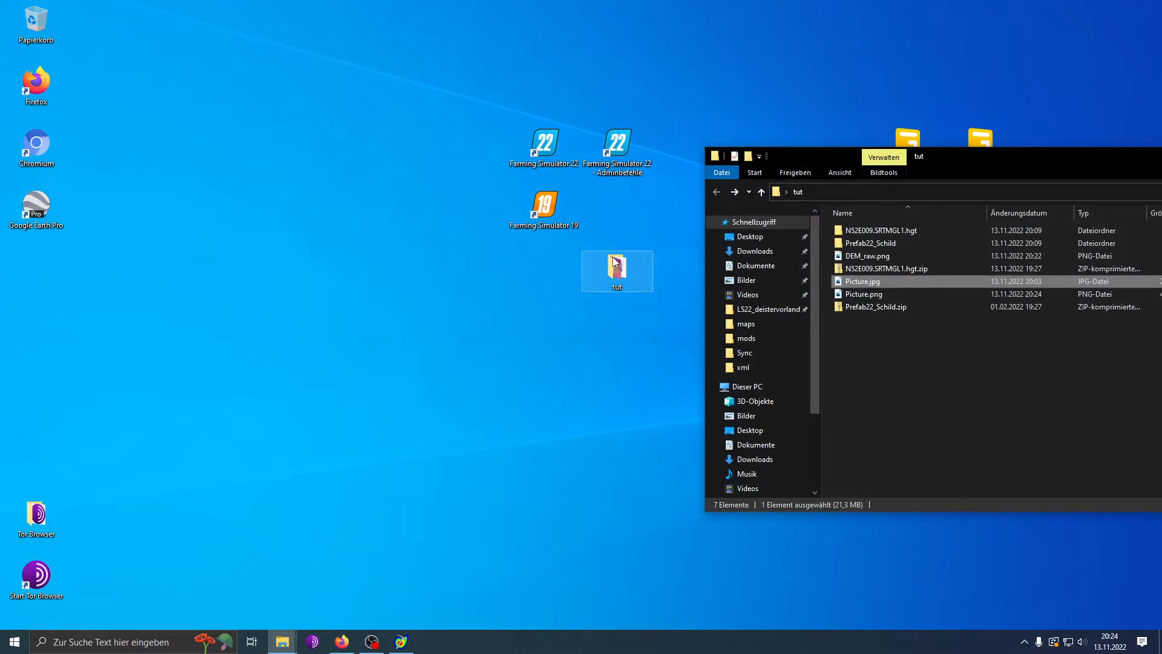
left_click_drag(939, 158, 444, 175)
left_click(419, 375)
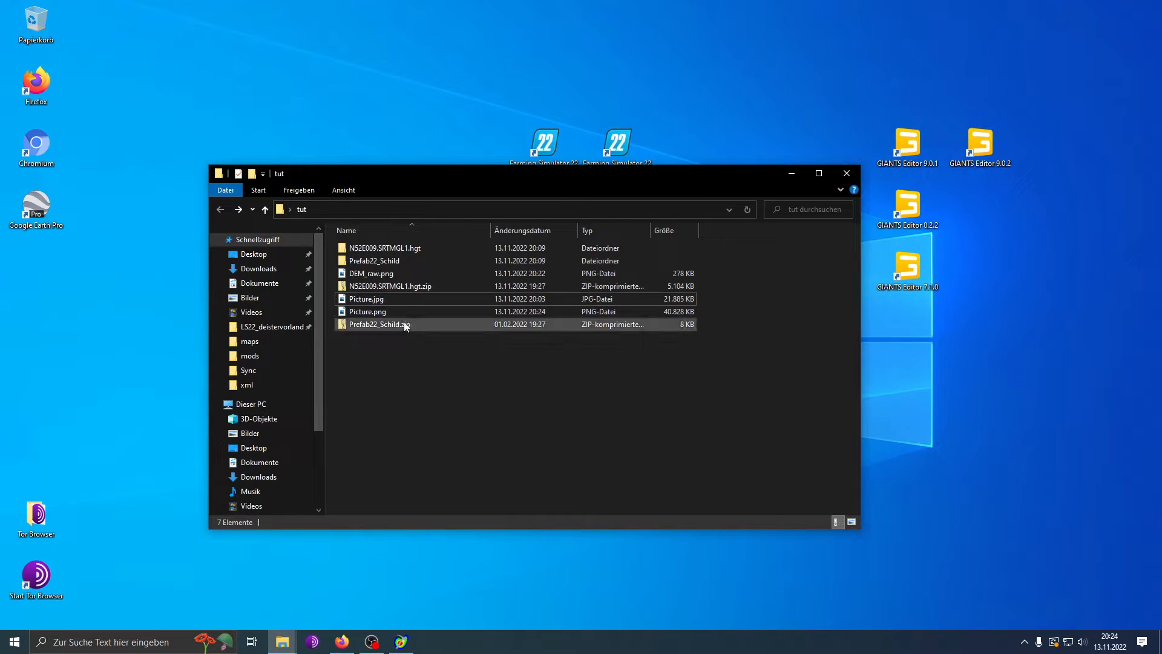
left_click(401, 301)
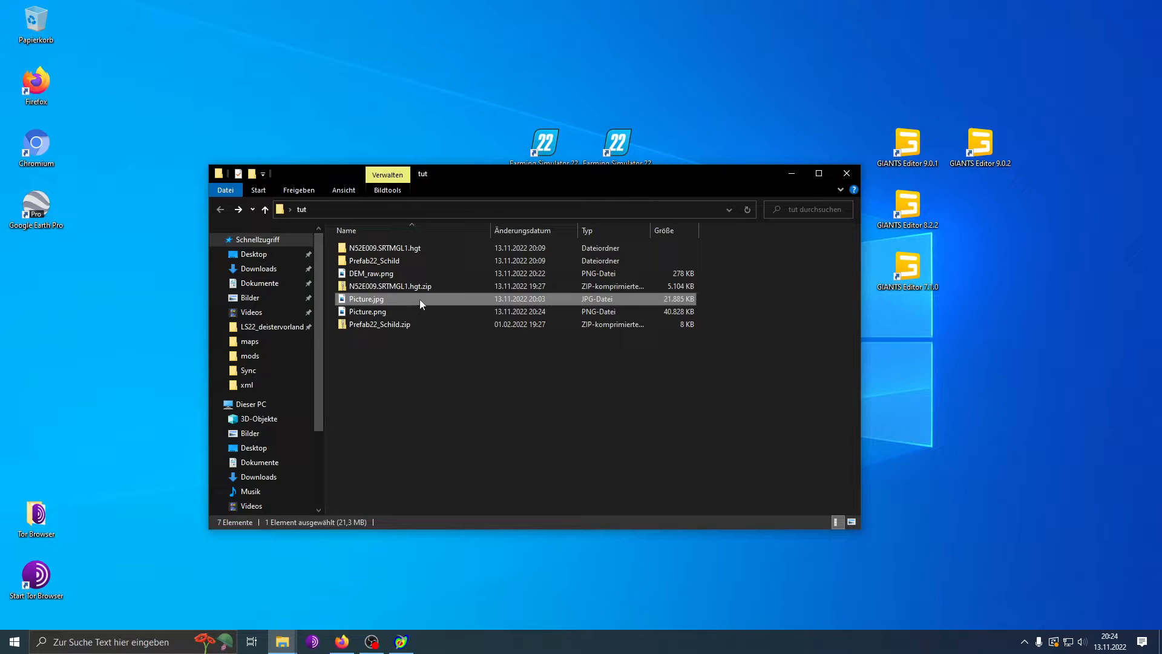
left_click(417, 310)
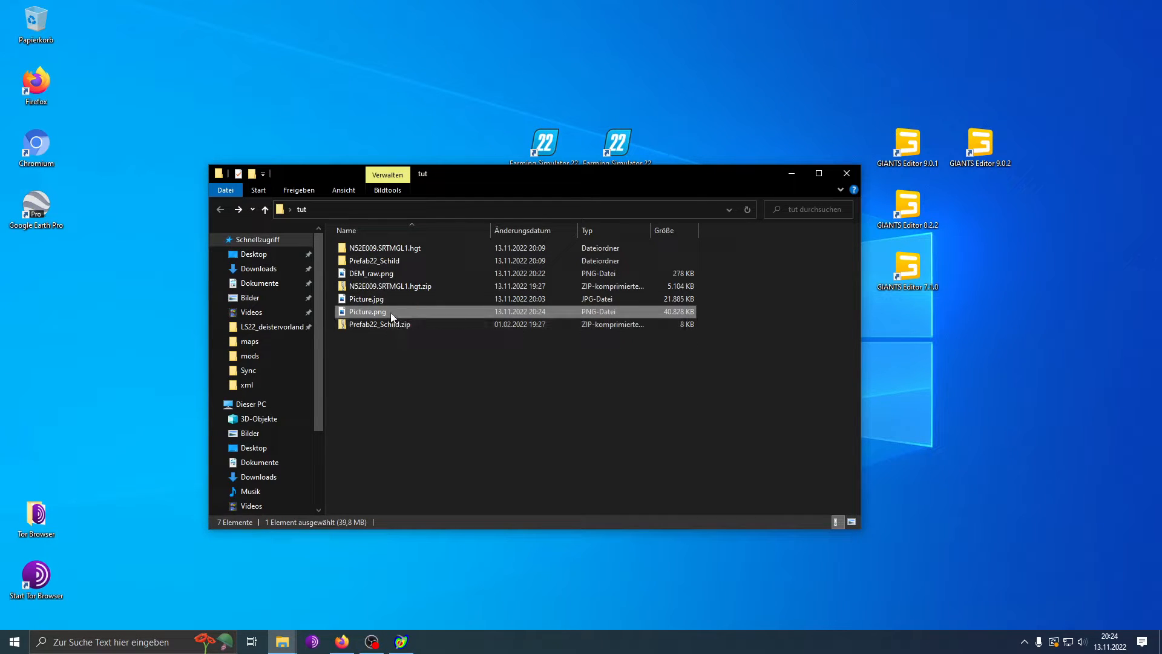
left_click_drag(389, 313, 398, 258)
double_click(399, 260)
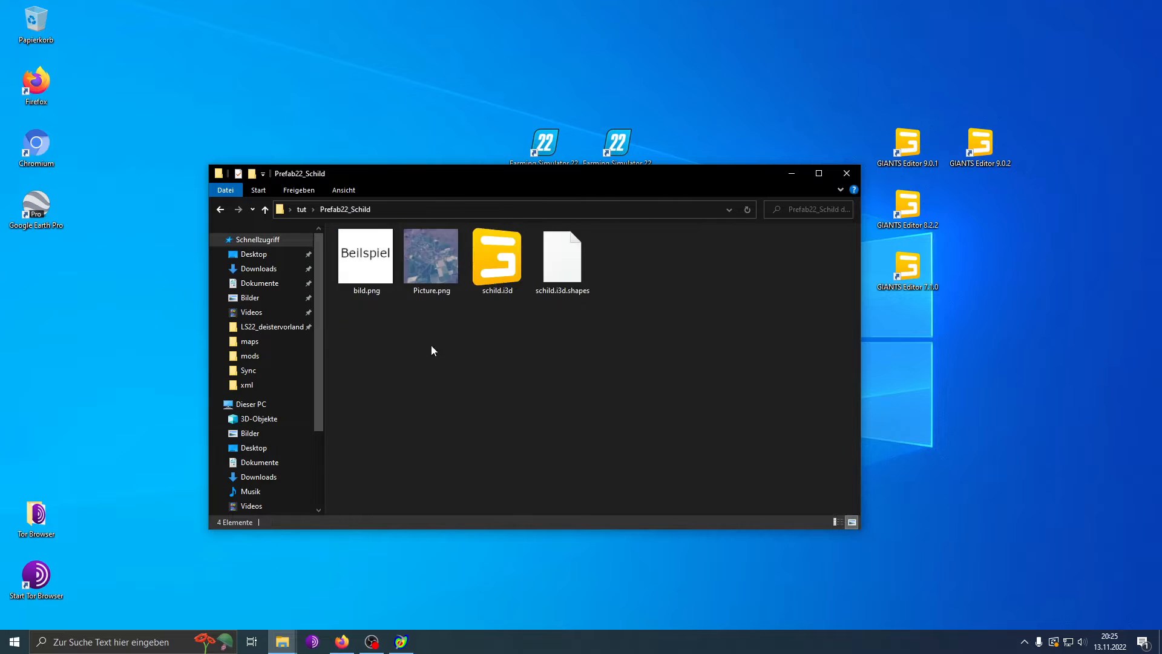
left_click(387, 289)
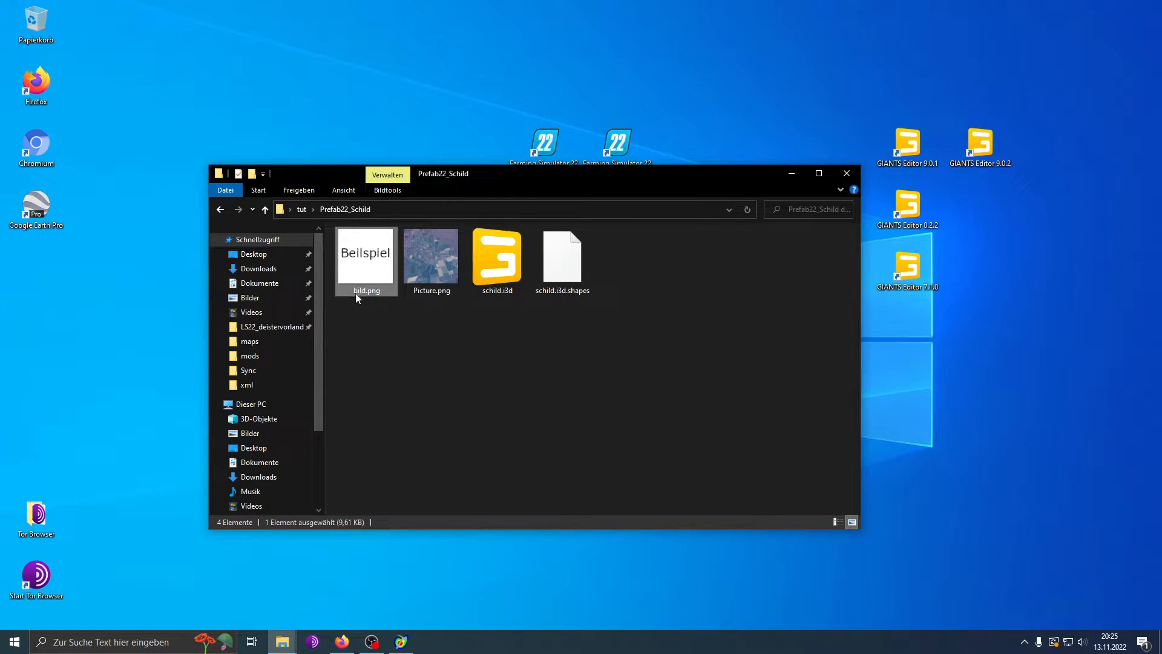
left_click(425, 292)
key("Left")
right_click(370, 274)
left_click(359, 334)
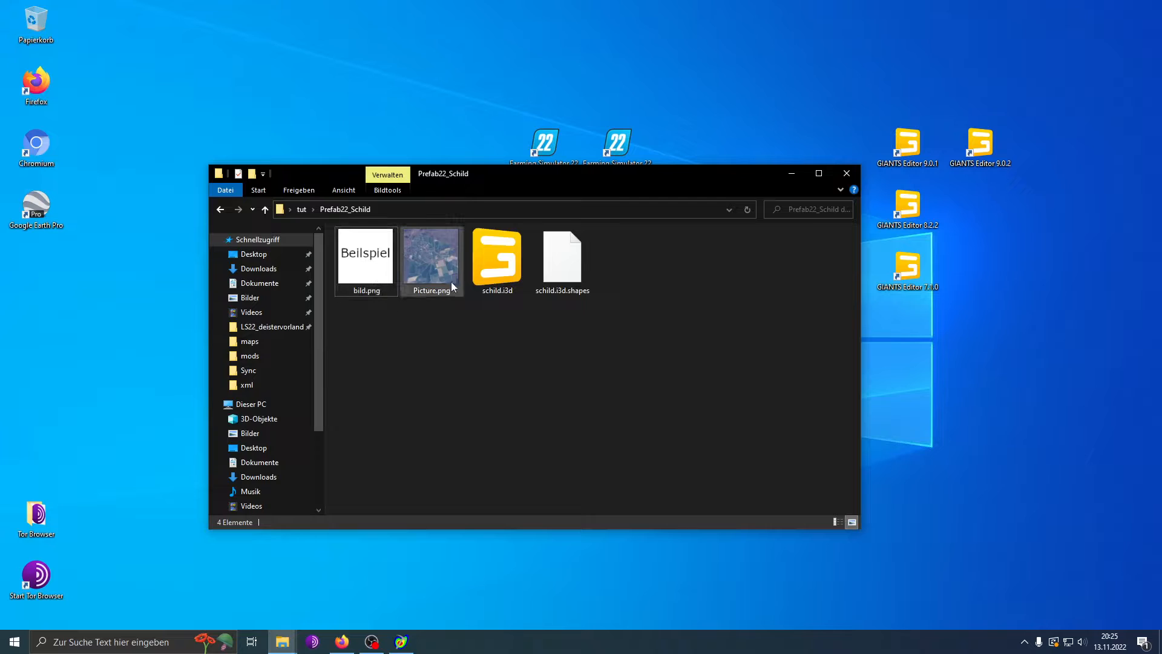
left_click(440, 292)
right_click(433, 274)
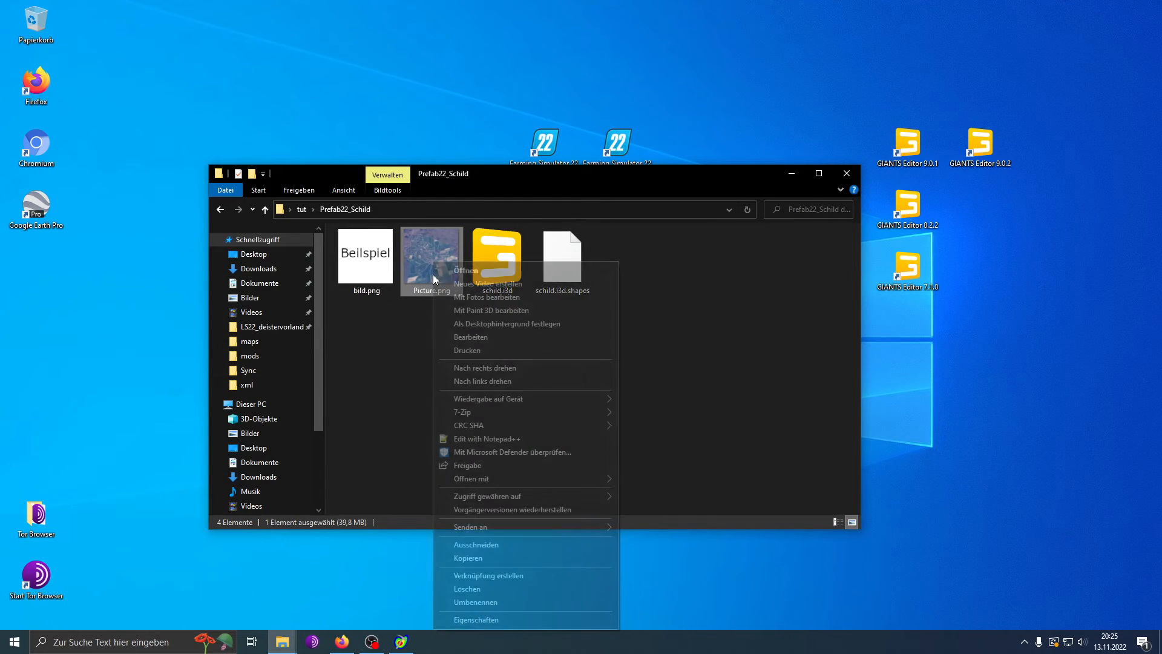
left_click(406, 336)
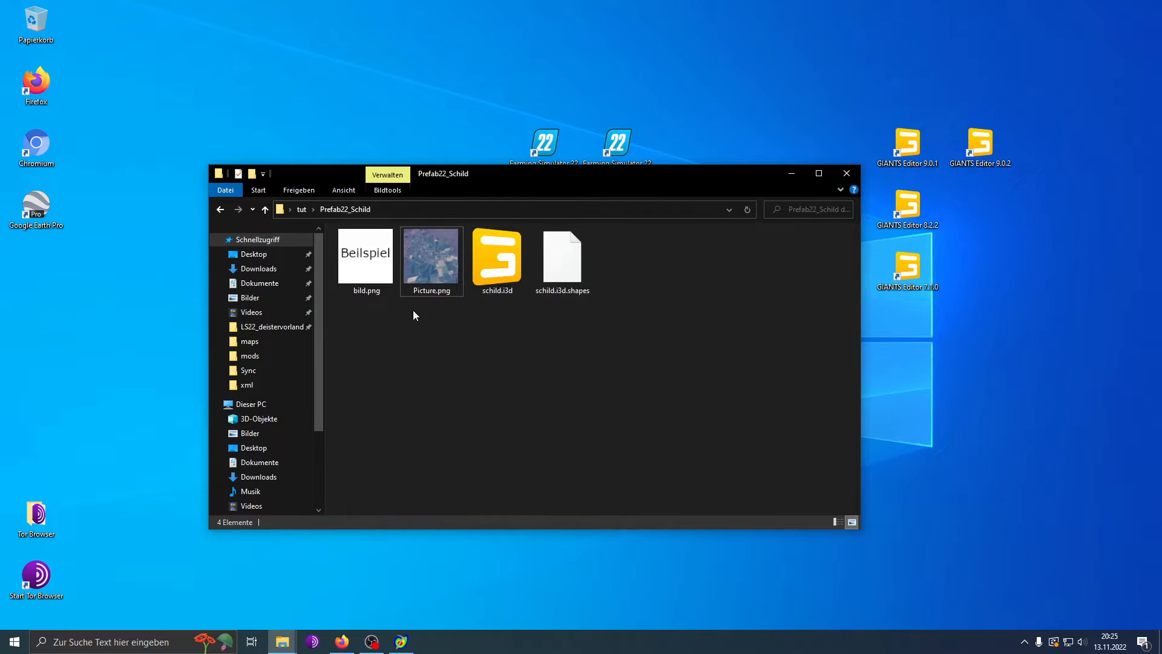
- Open Picture.png from the Prefab22_Schild folder in GIMP
right_click(429, 259)
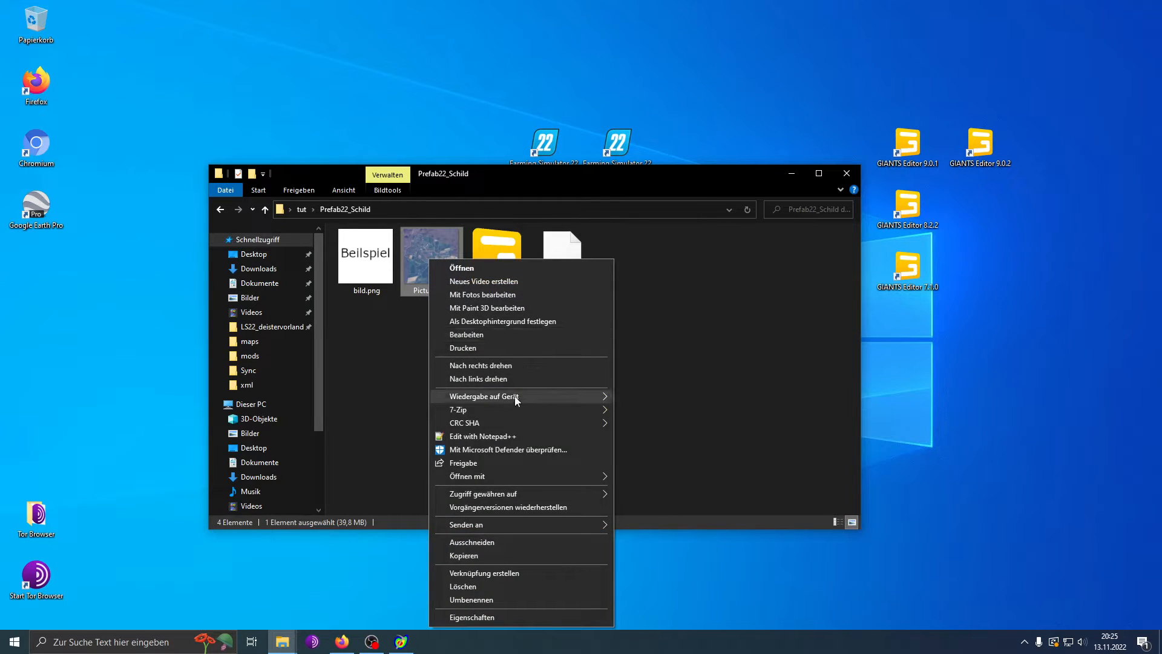
mouse_move(538, 478)
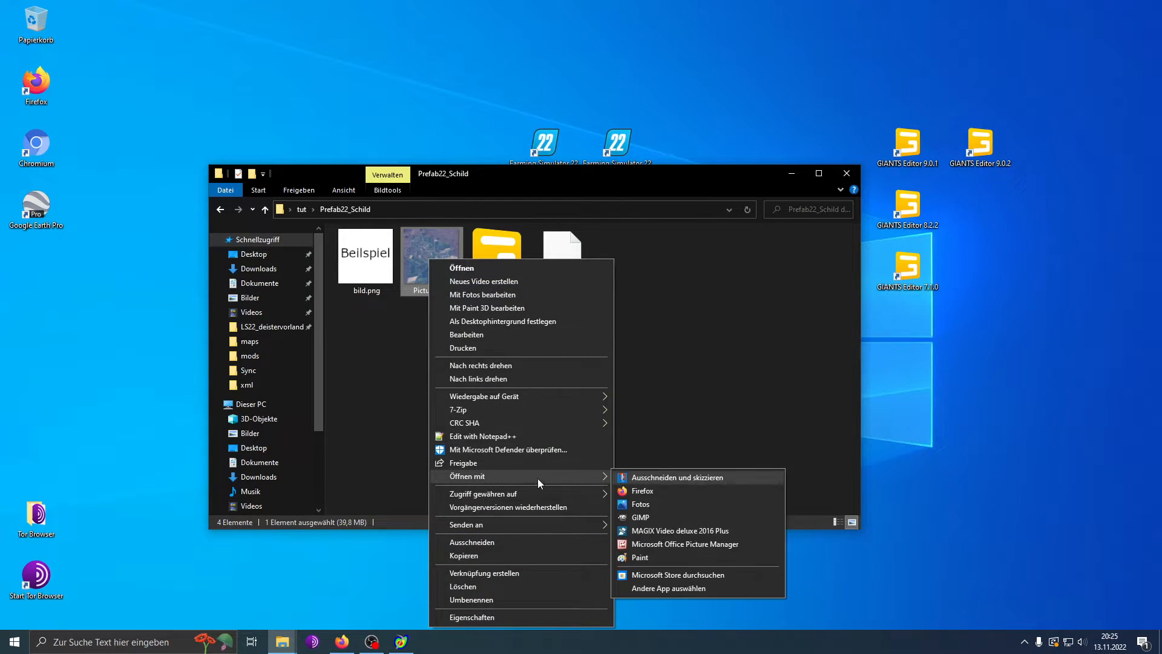
left_click(656, 514)
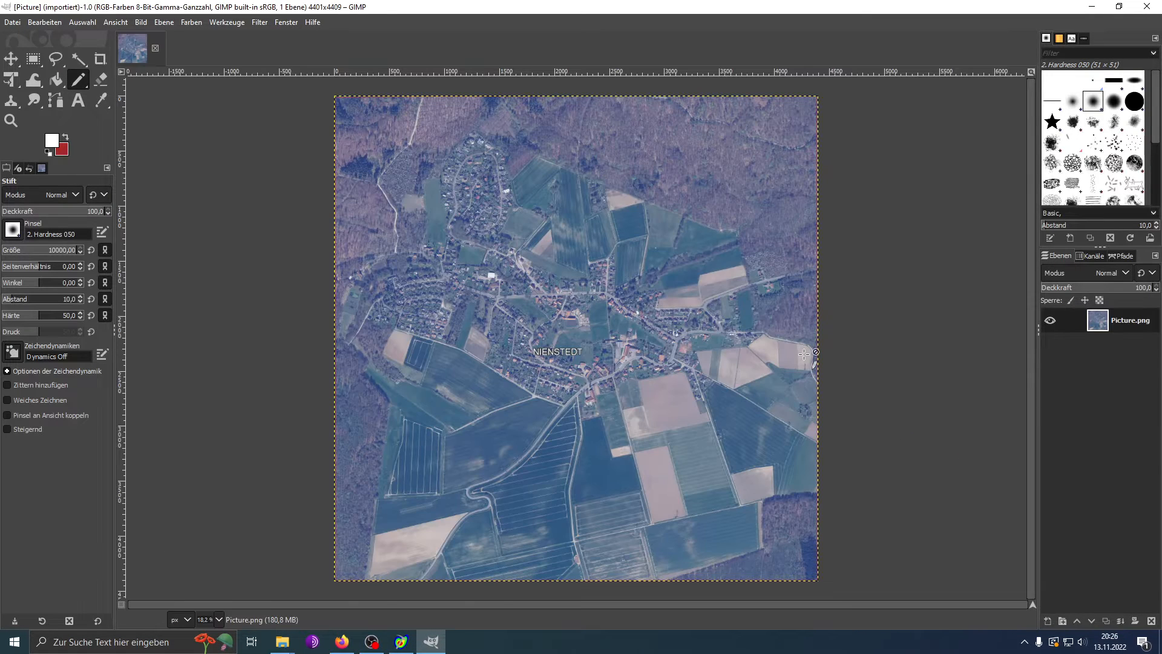
- Begin scaling the image, unlink width from height, and set the width to 4409 px to make it square
left_click(143, 23)
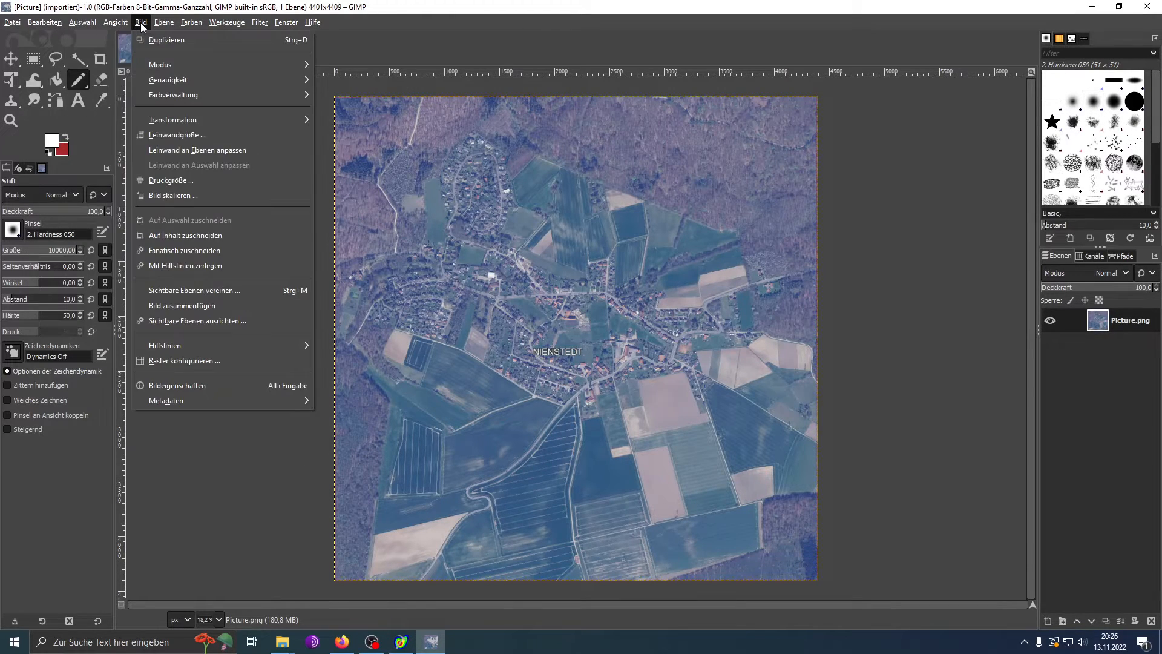
left_click(158, 197)
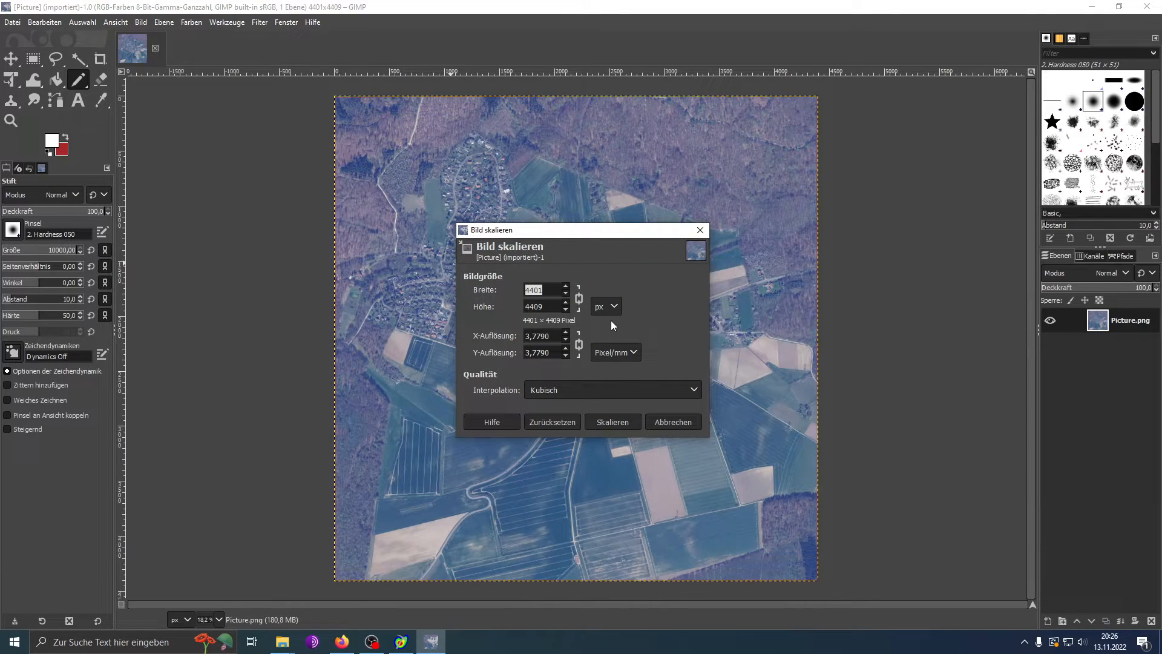
left_click(579, 298)
left_click(580, 300)
left_click(579, 299)
left_click(552, 291)
key("BackSpace")
type("9")
- Set the scaling interpolation to Keine, and scale the image despite the memory size warning
left_click(590, 390)
left_click(575, 408)
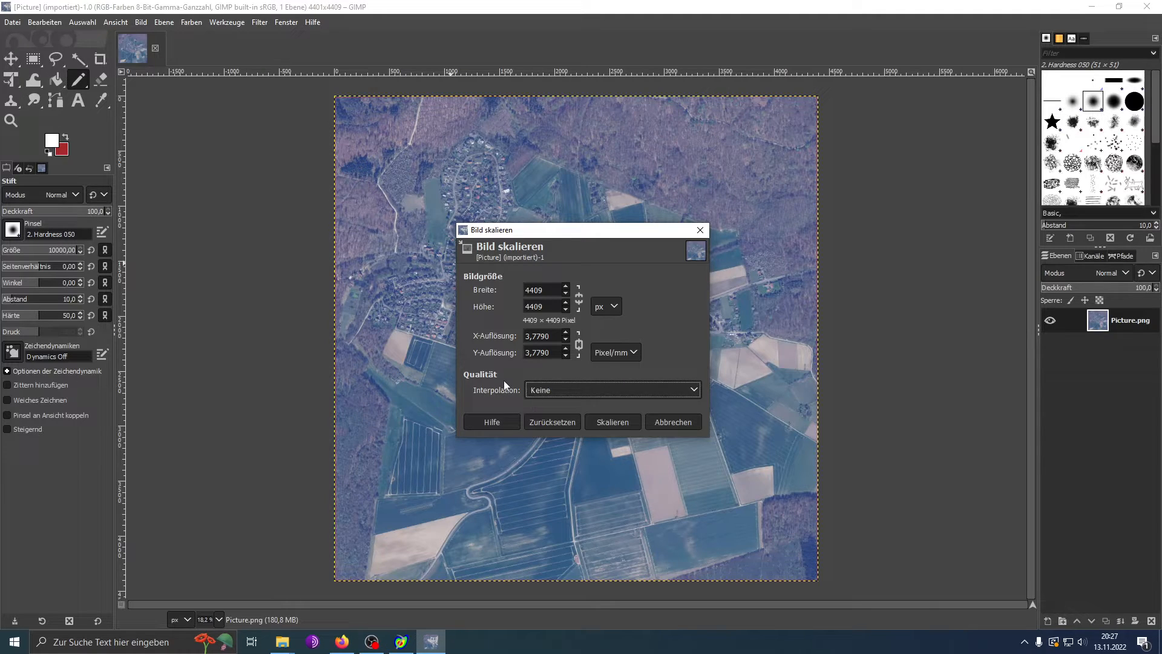
left_click(569, 392)
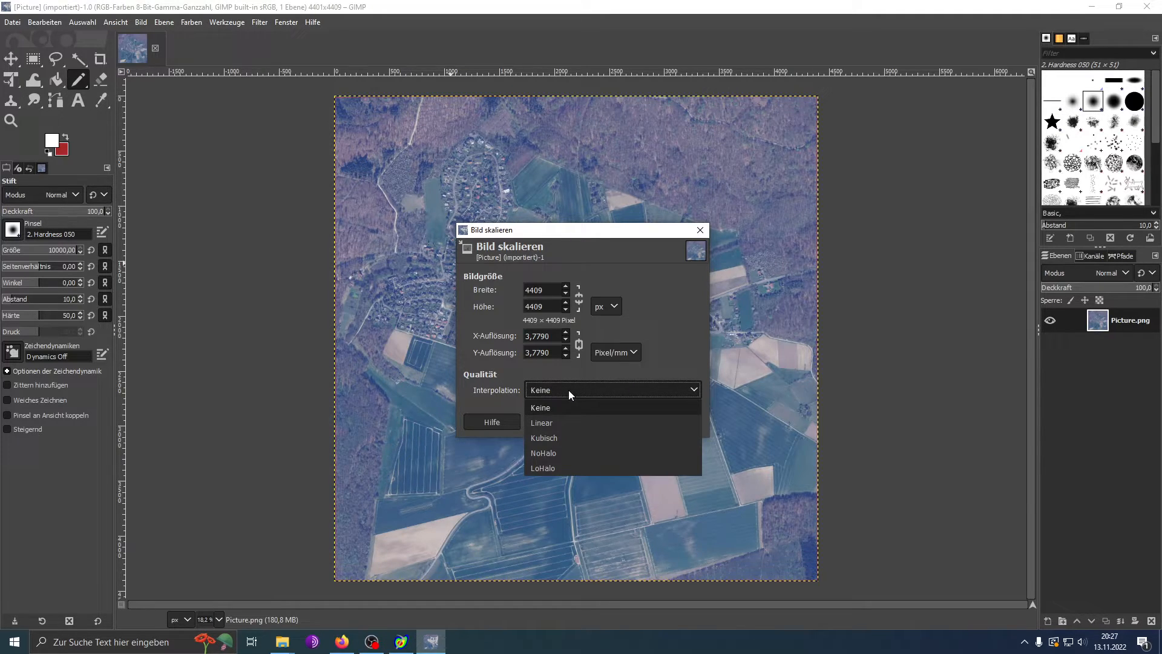
left_click(566, 408)
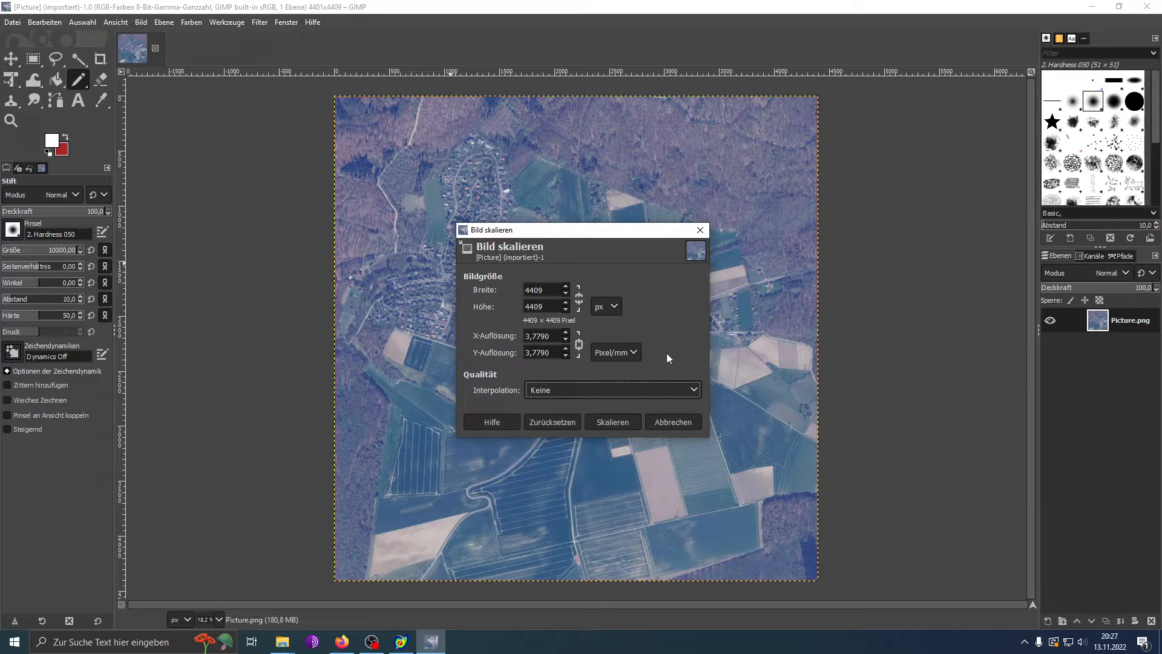
left_click(615, 422)
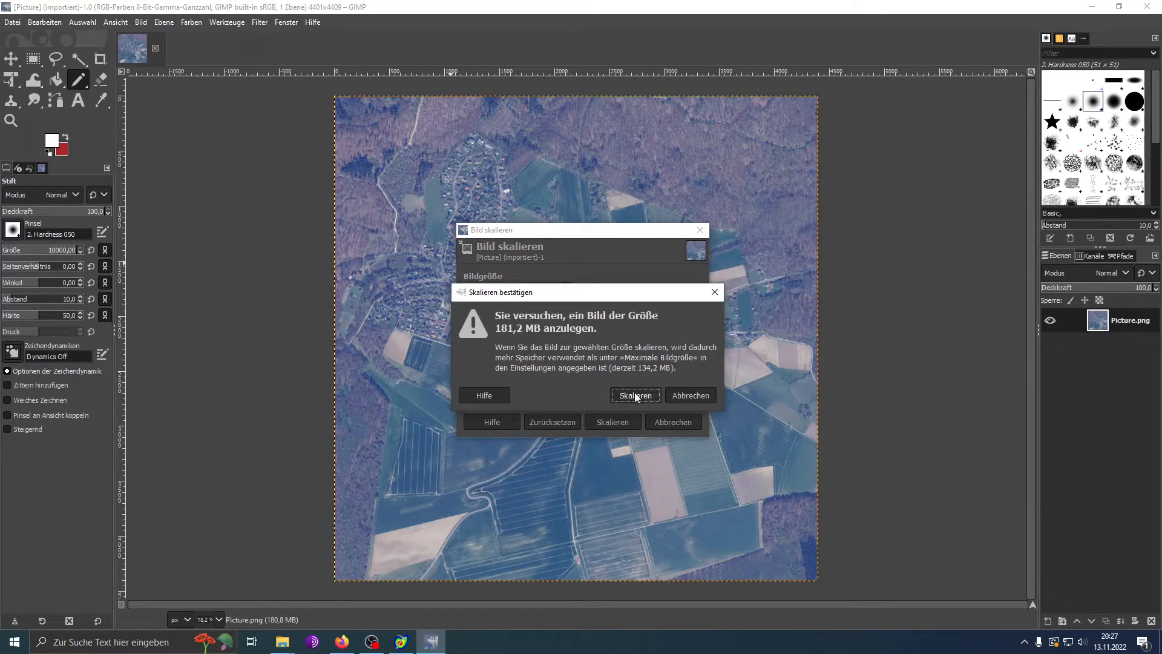
left_click(634, 395)
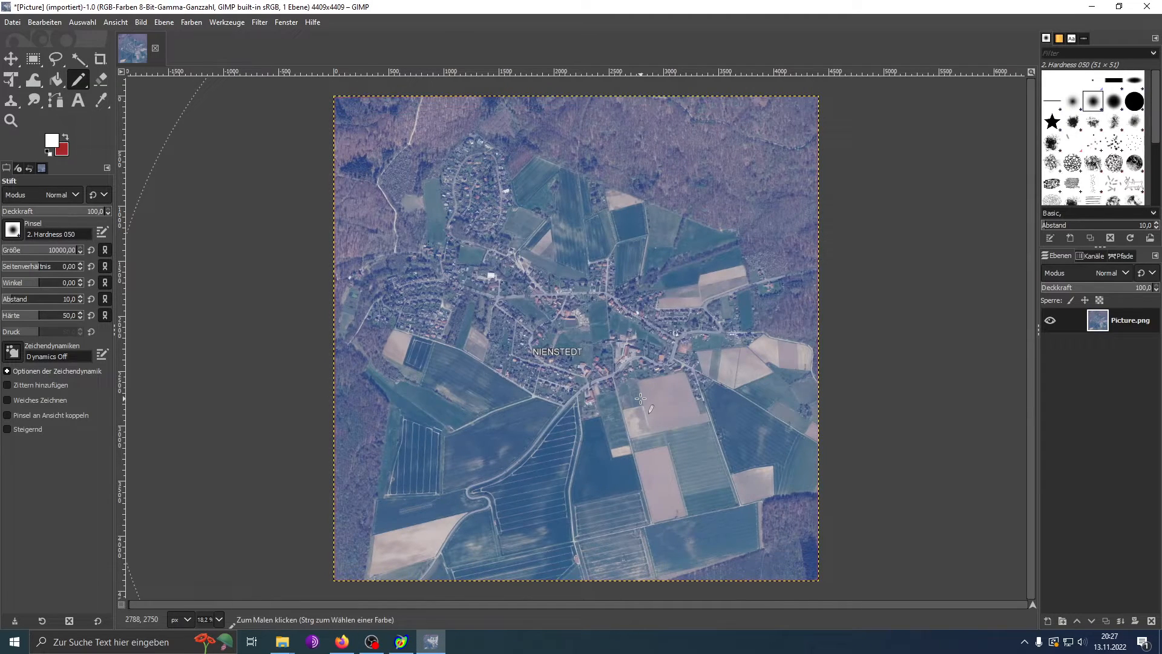
- Export the scaled image as bild.png into Prefab22_Schild, replacing the existing file and keeping the default PNG options
left_click(12, 22)
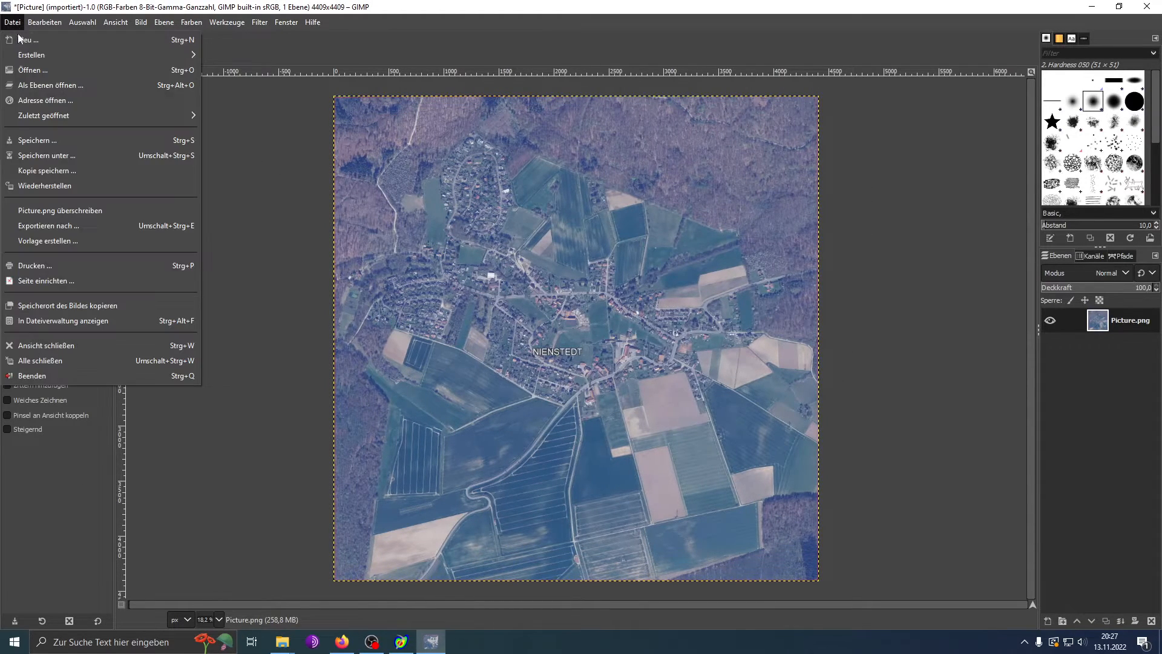
left_click(86, 227)
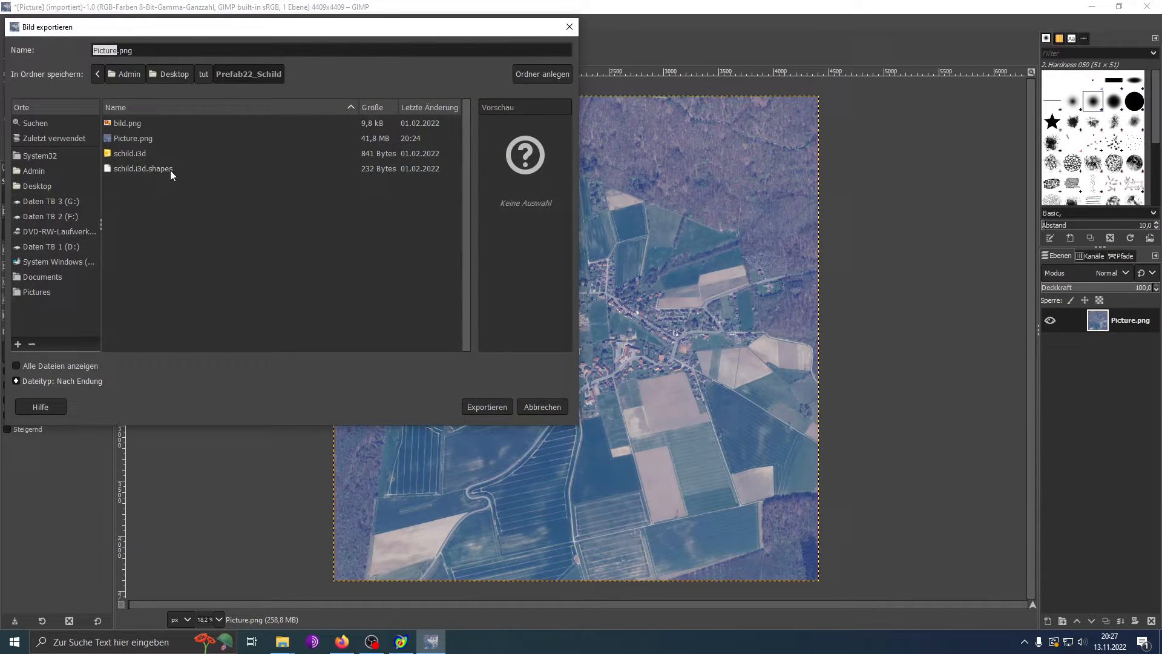
left_click(155, 122)
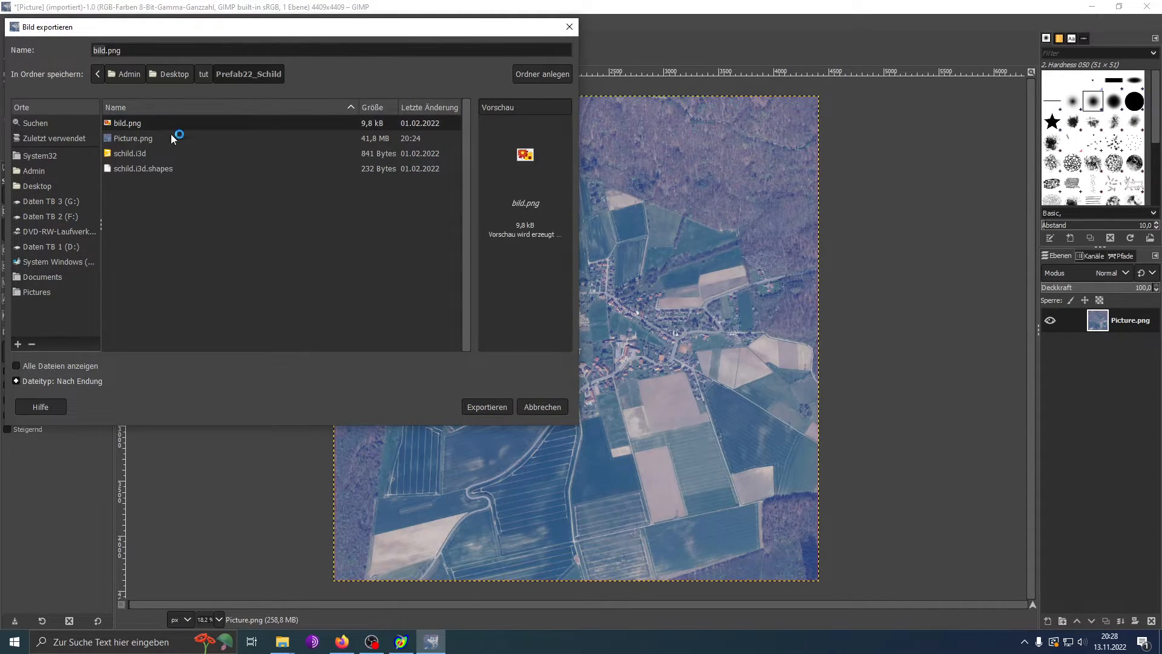
left_click(487, 404)
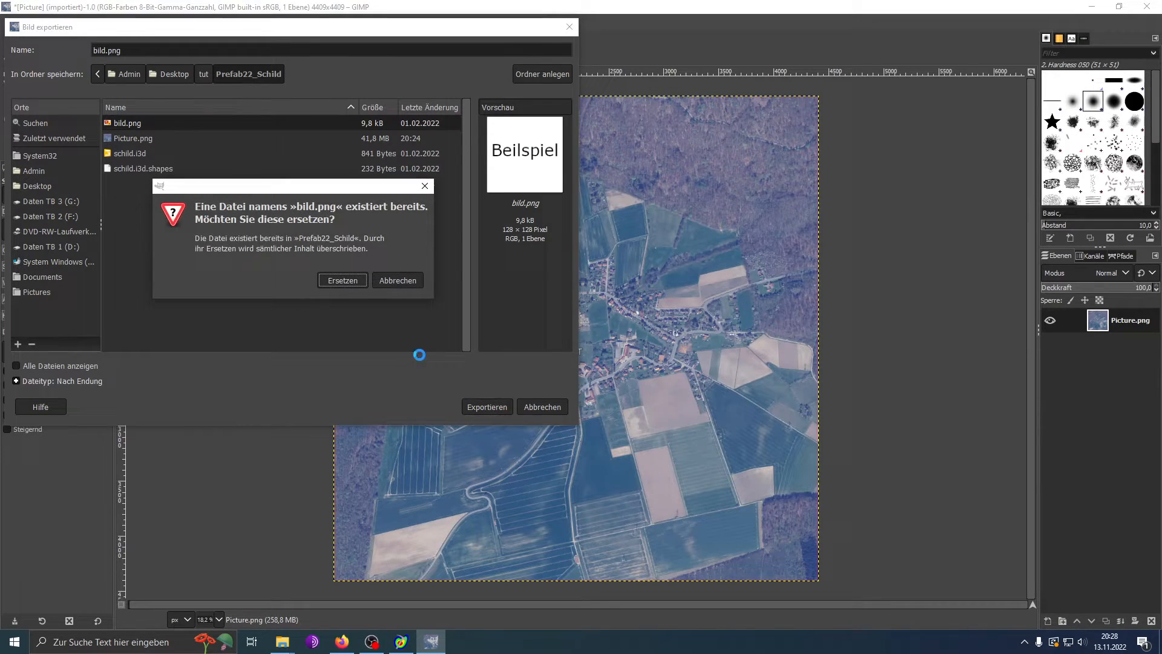
left_click(340, 277)
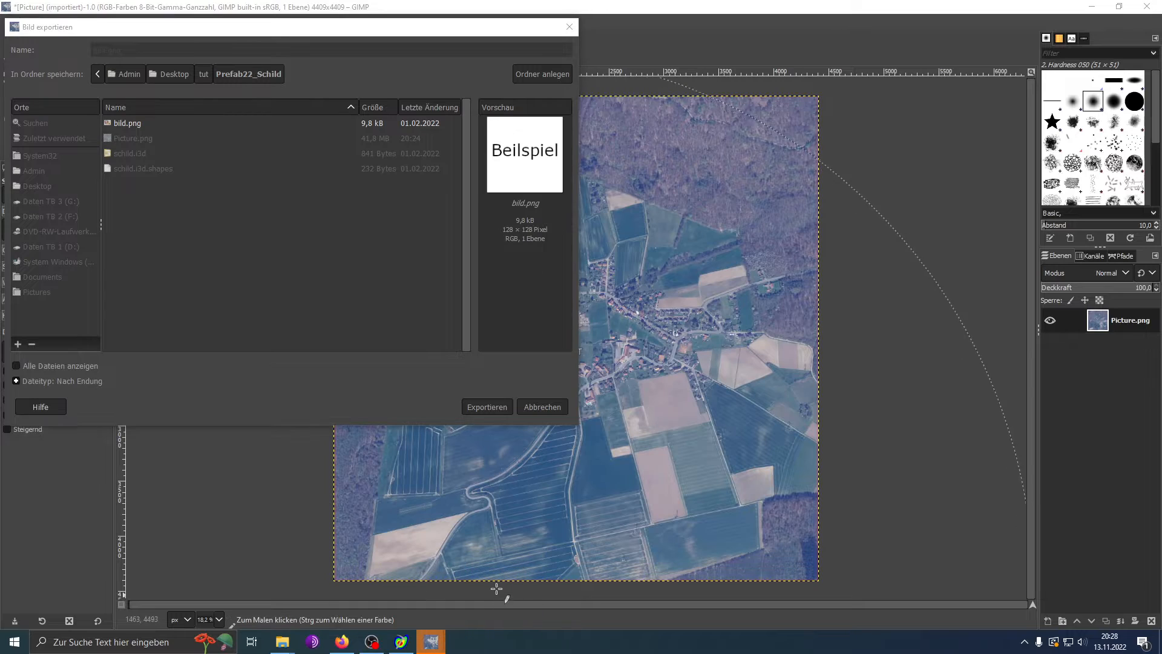
mouse_move(431, 642)
left_click(477, 603)
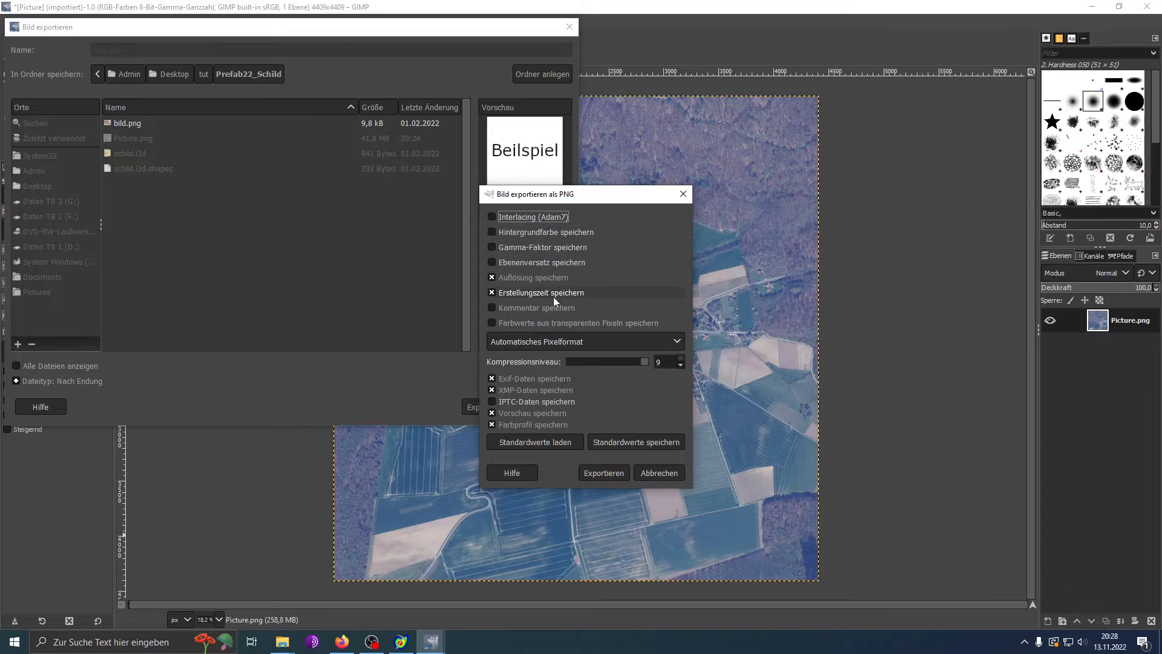
left_click(604, 472)
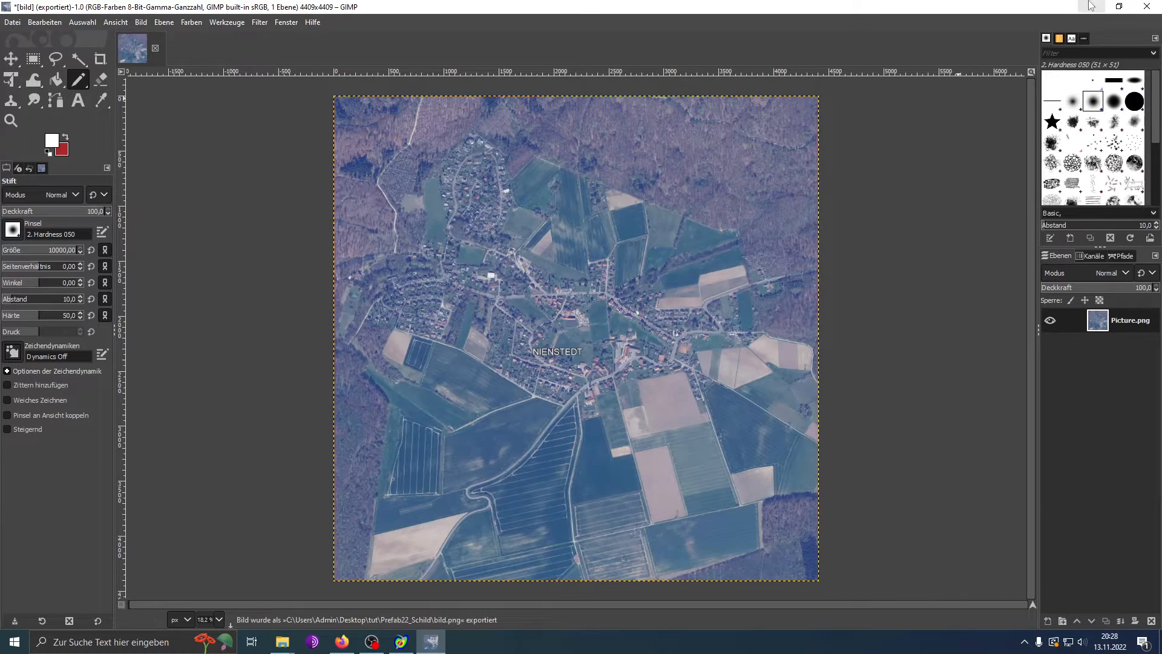
- Switch to the Prefab22_Schild folder and check the pixel dimensions of bild.png in its file properties
left_click(12, 22)
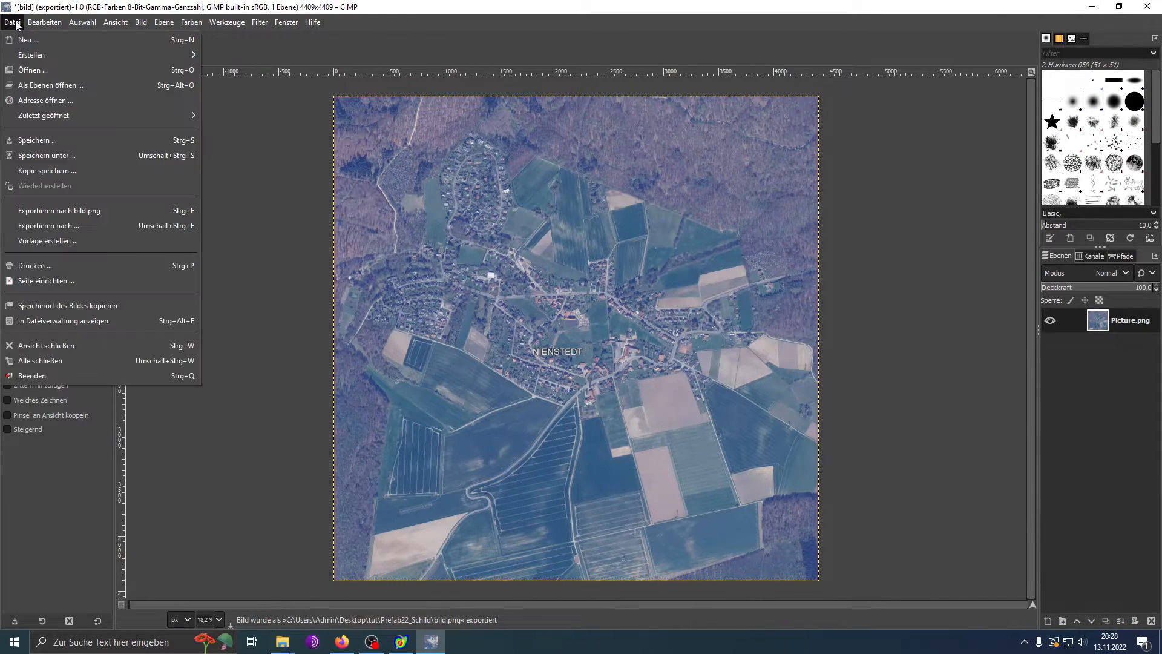
mouse_move(82, 22)
left_click(1089, 8)
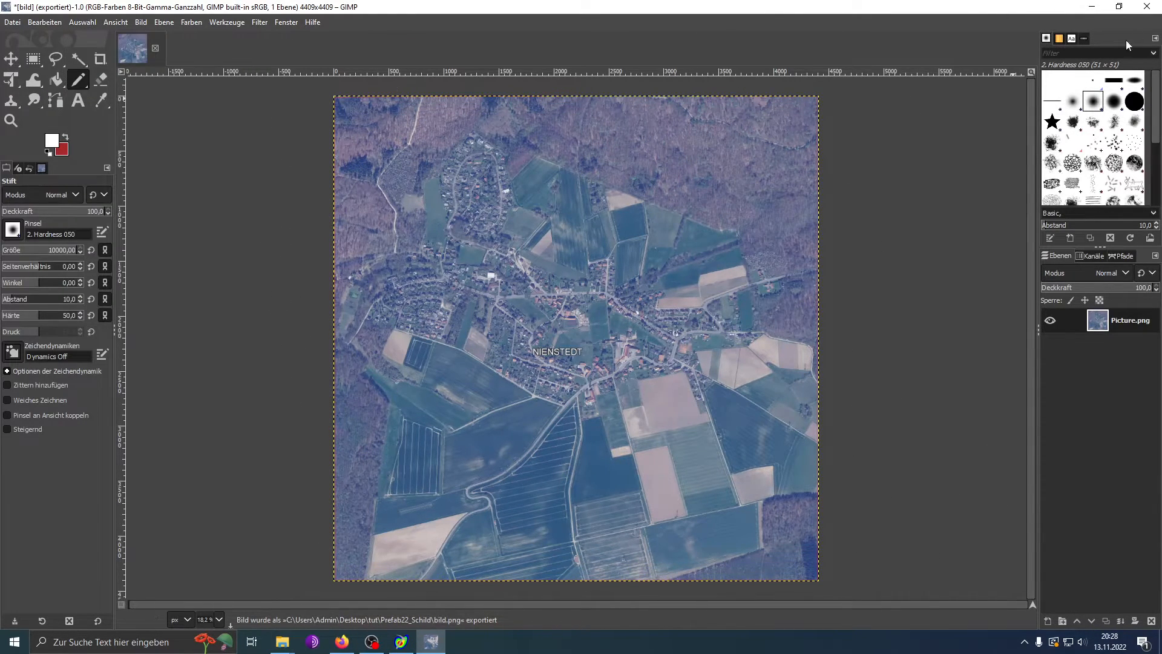
left_click(1089, 7)
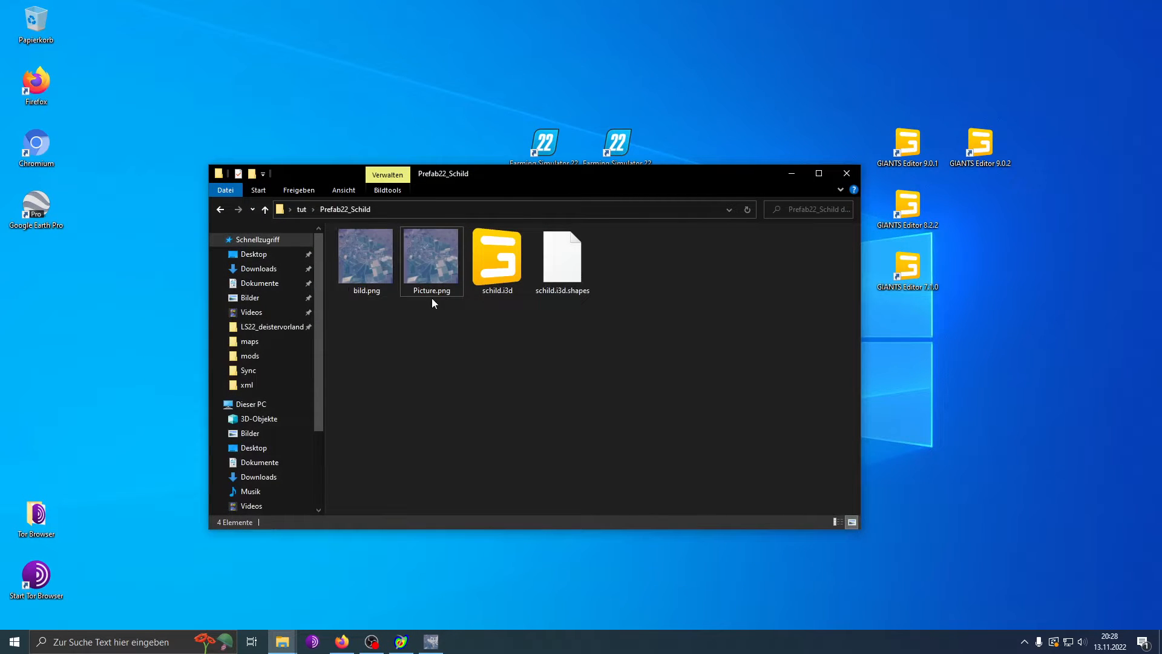
right_click(374, 282)
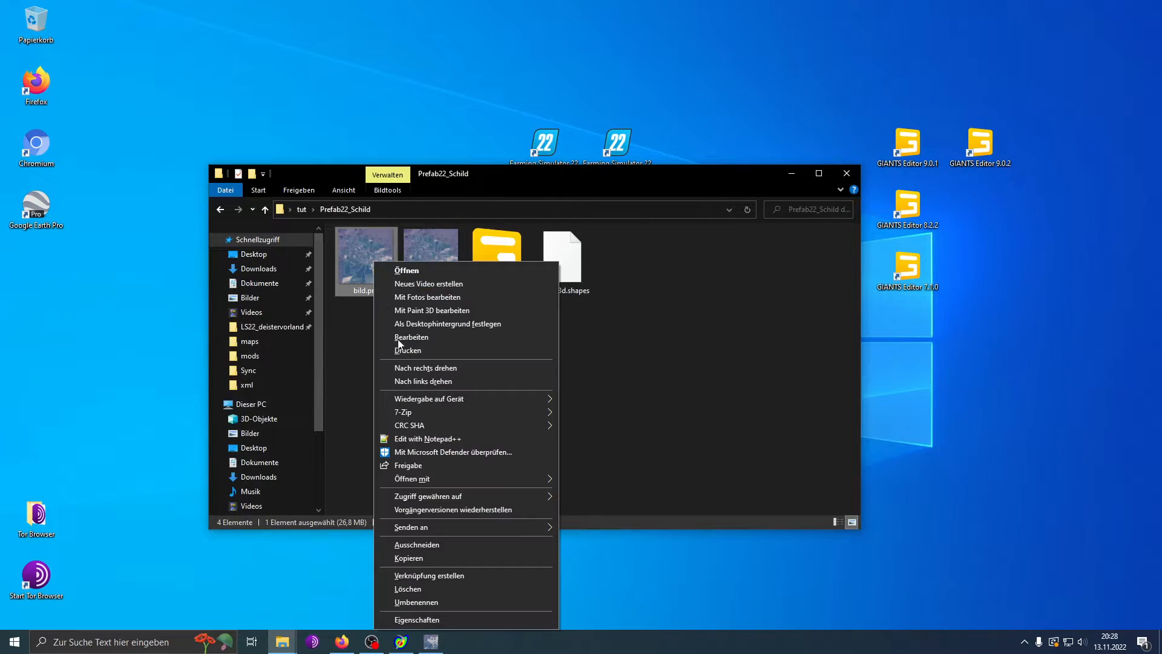
left_click(404, 619)
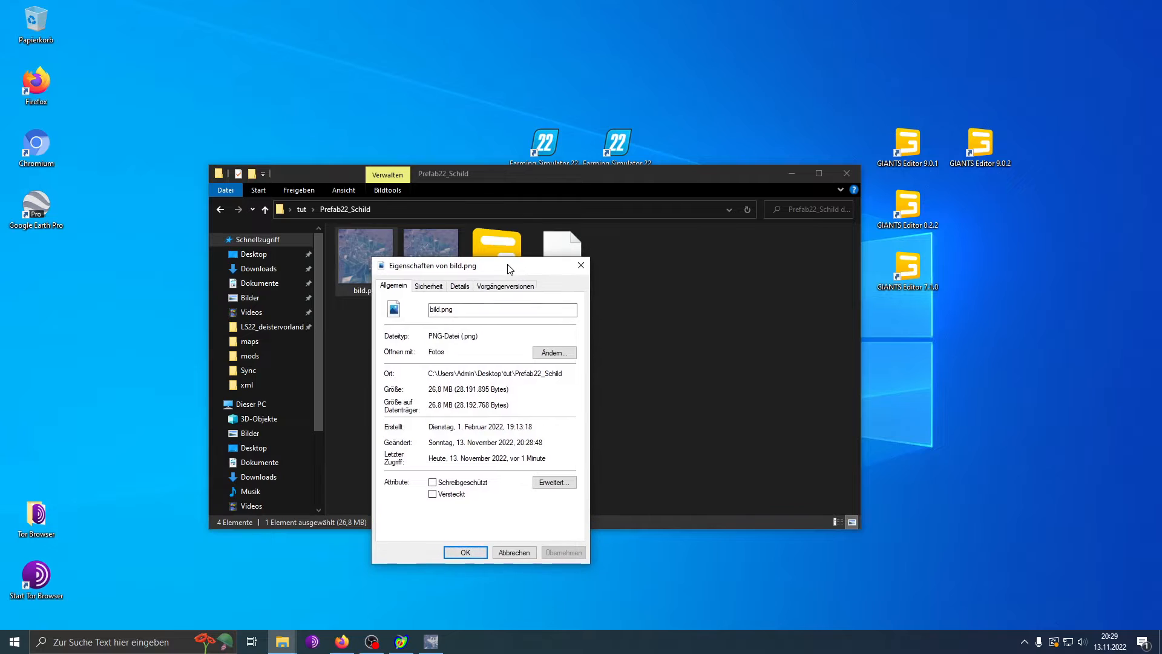
left_click(460, 285)
left_click(472, 358)
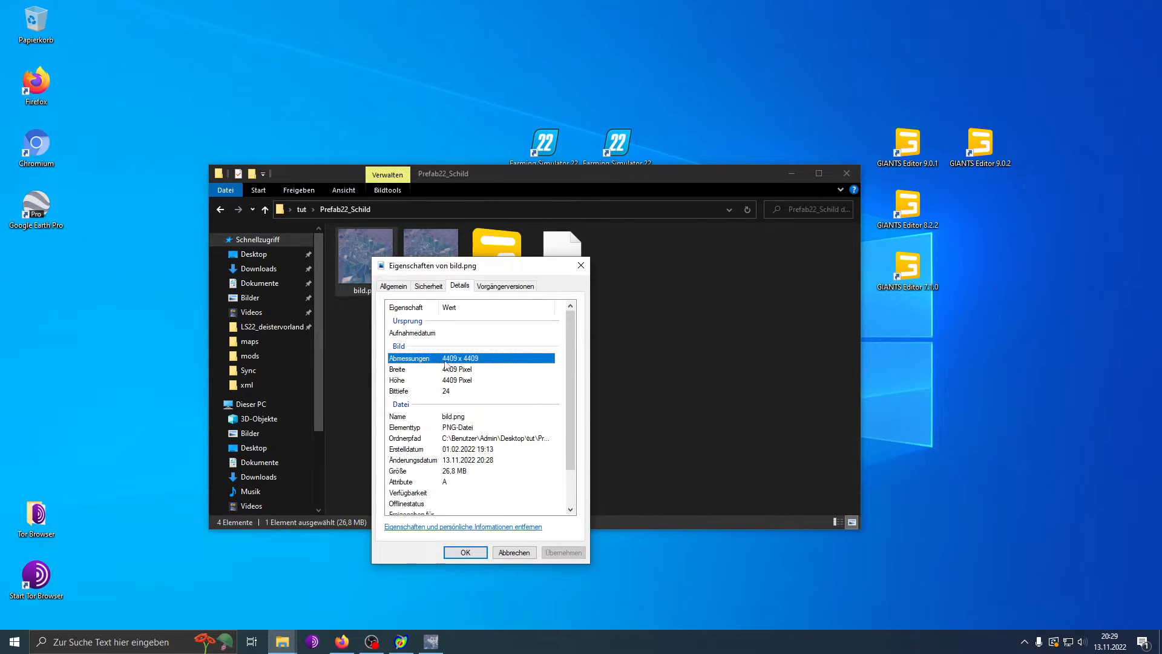
left_click(581, 265)
left_click(602, 336)
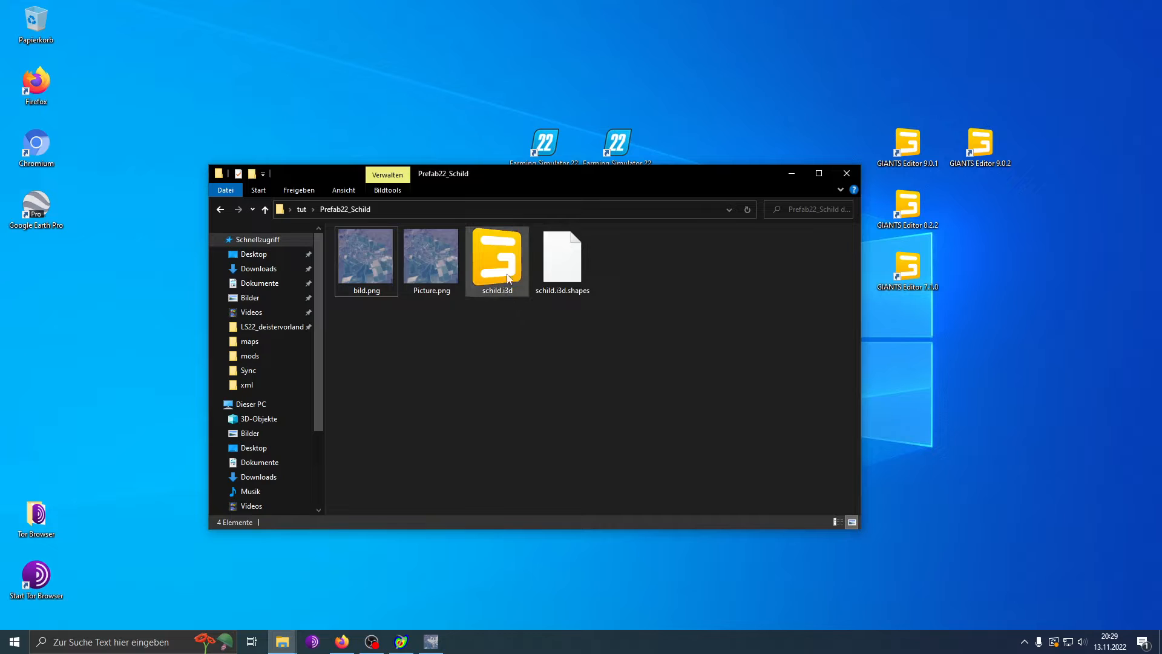
- Delete Picture.png from the Prefab22_Schild folder
left_click(375, 290)
left_click(426, 284)
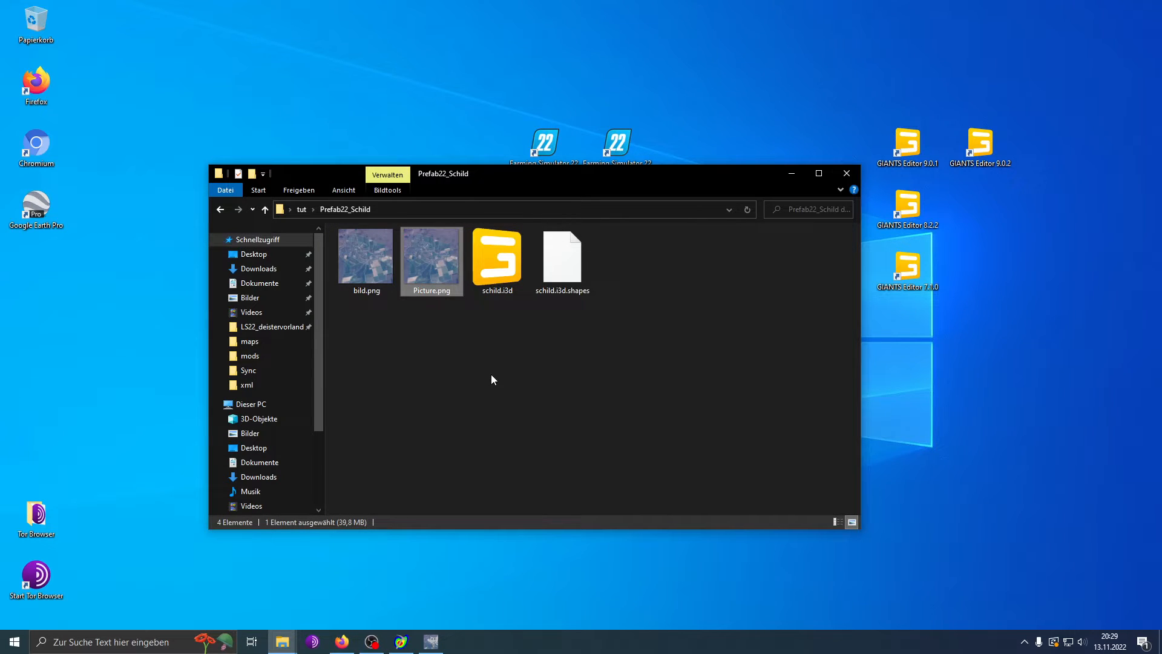
key("Delete")
key("Return")
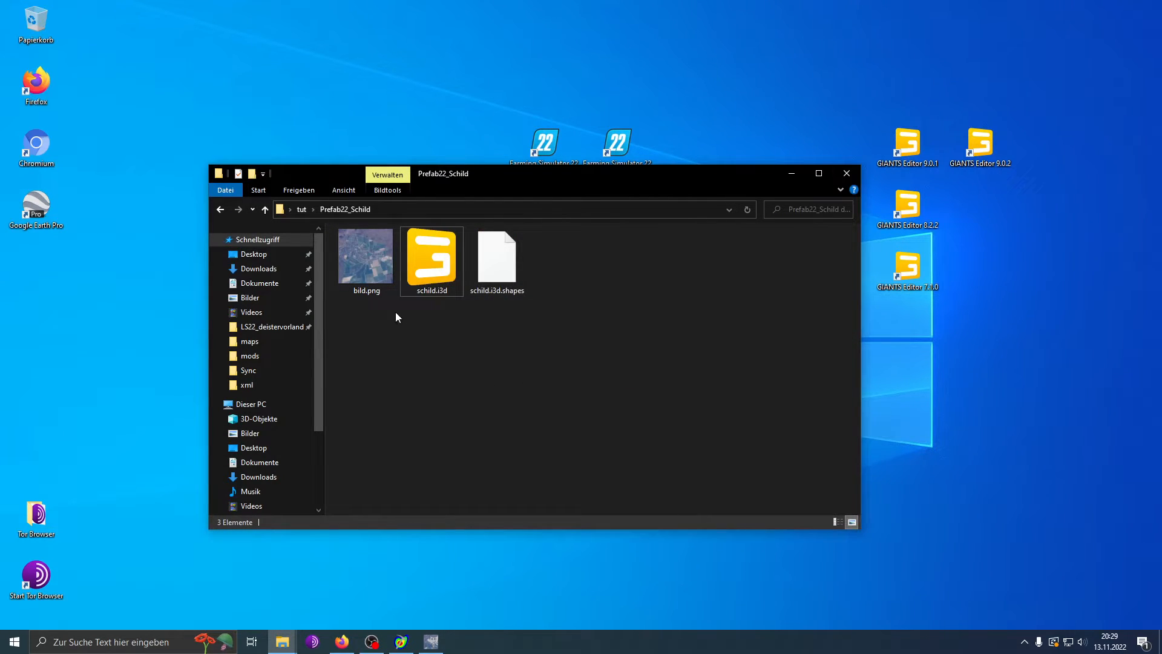
left_click(366, 267)
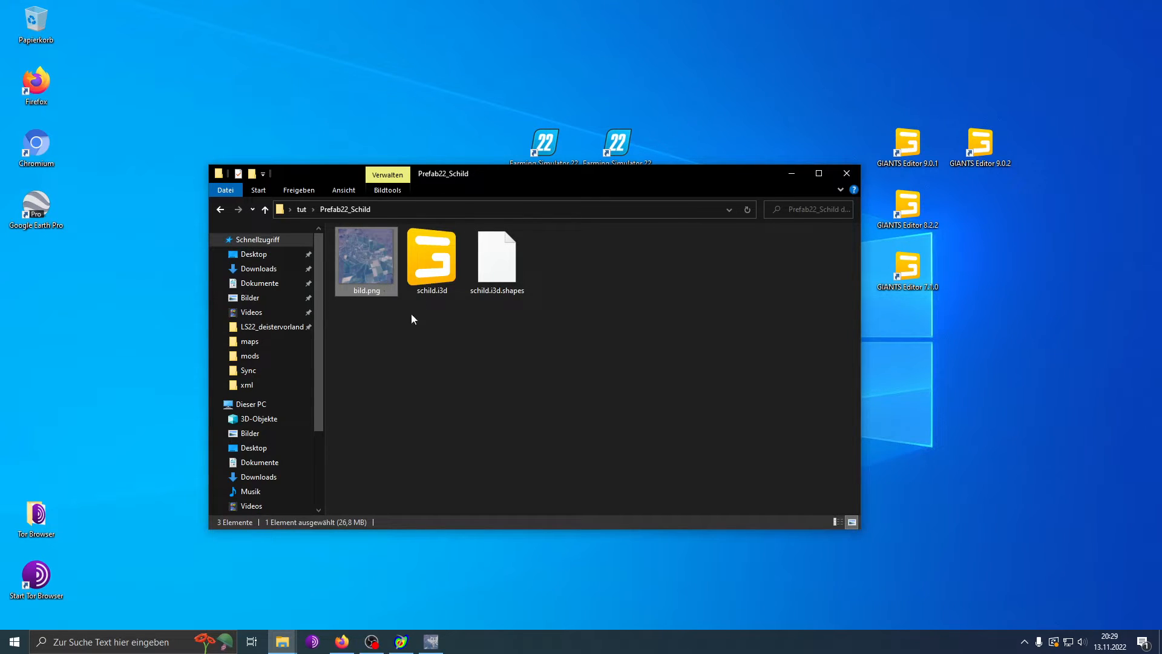
left_click(421, 281)
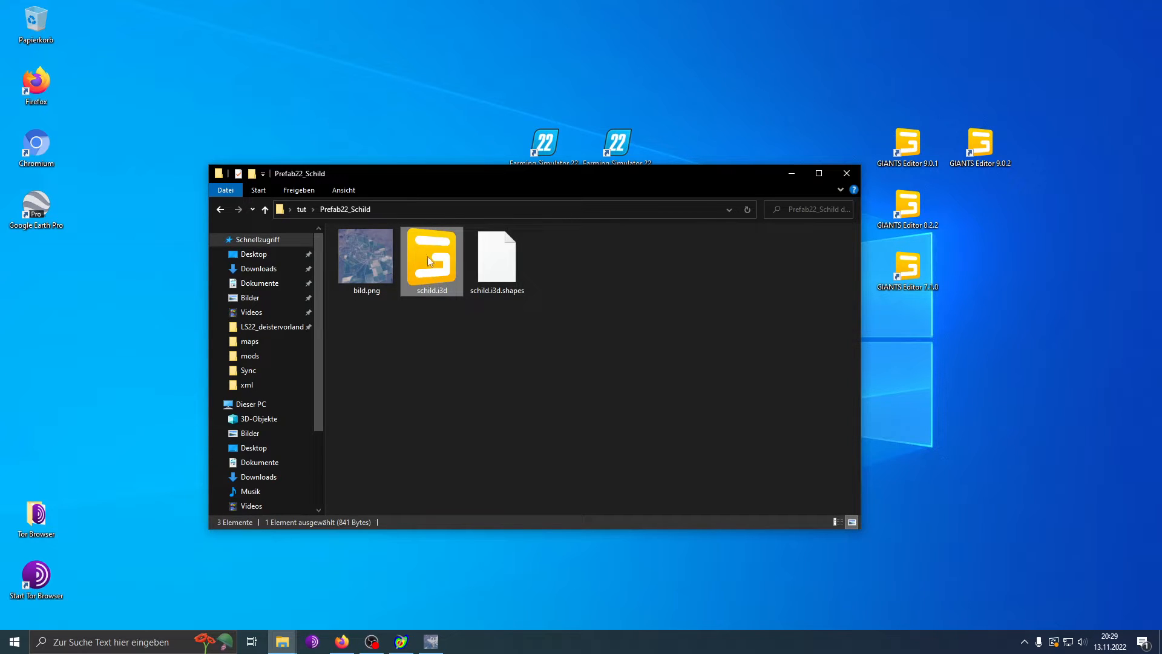
left_click(434, 358)
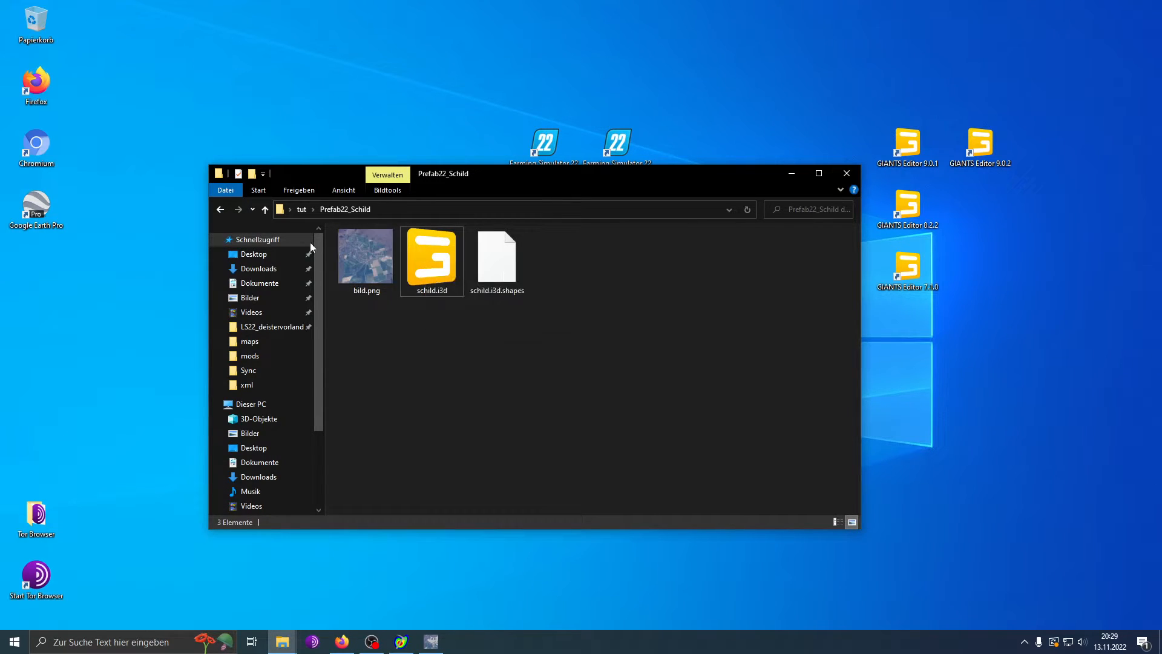
- Go back to the tut folder and rename the Prefab22_Schild folder to sign
left_click(221, 209)
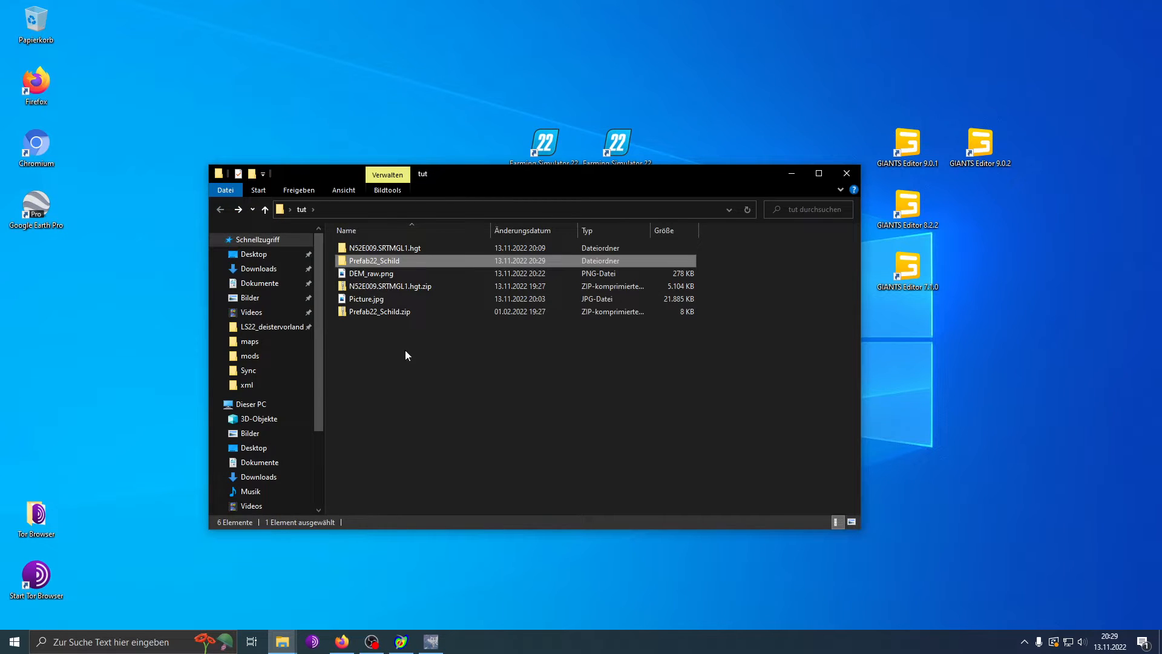
left_click(405, 261)
left_click(401, 261)
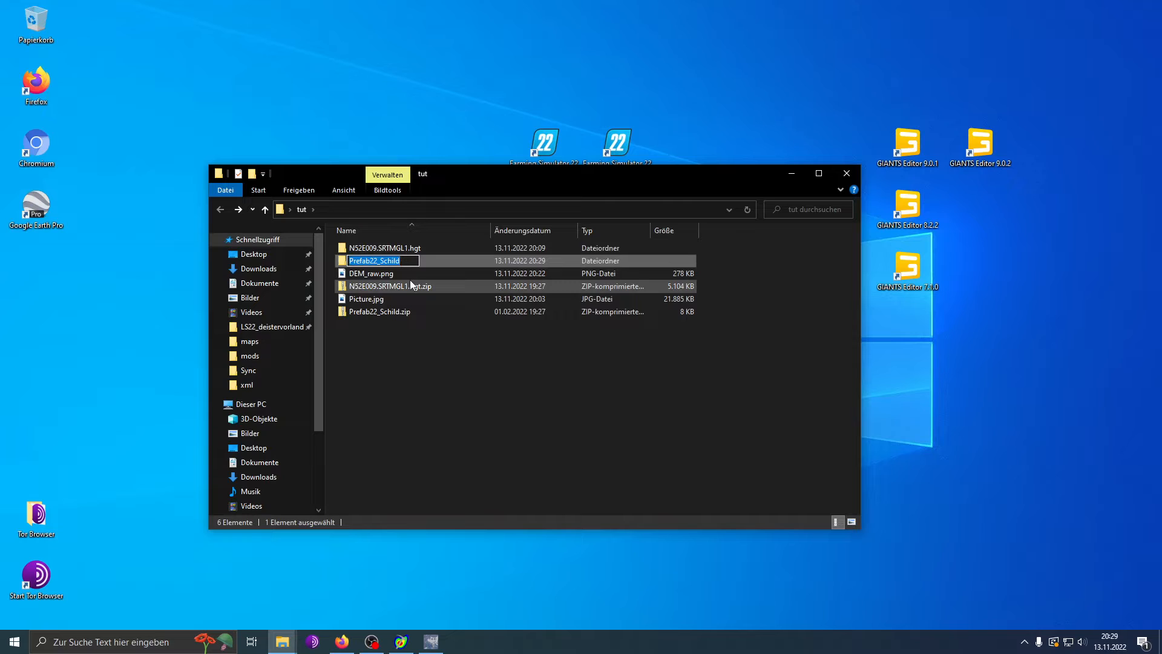
type("sighn")
key("Return")
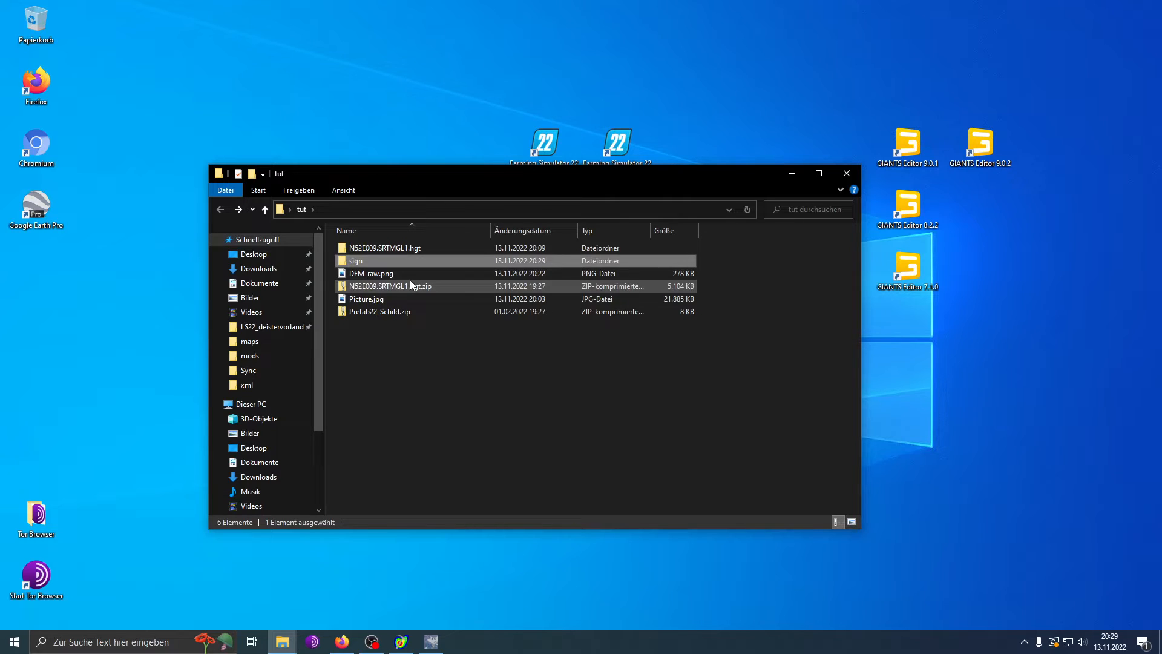
left_click(434, 381)
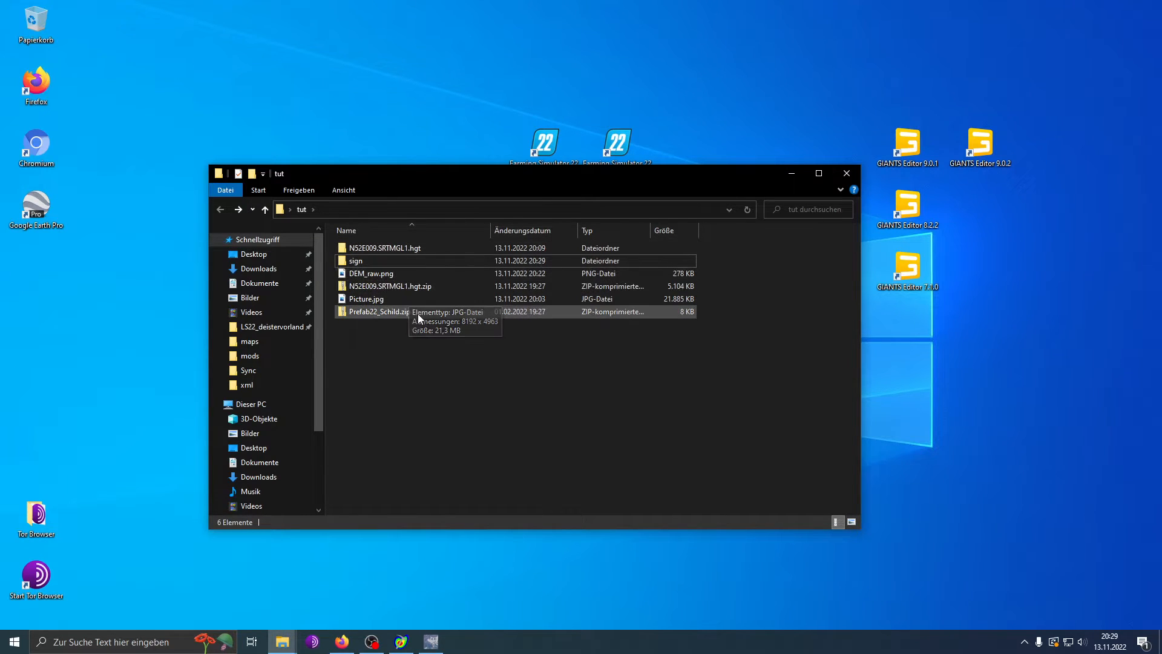
- Open DEM_raw.png from the tut folder in GIMP
left_click(392, 275)
right_click(392, 276)
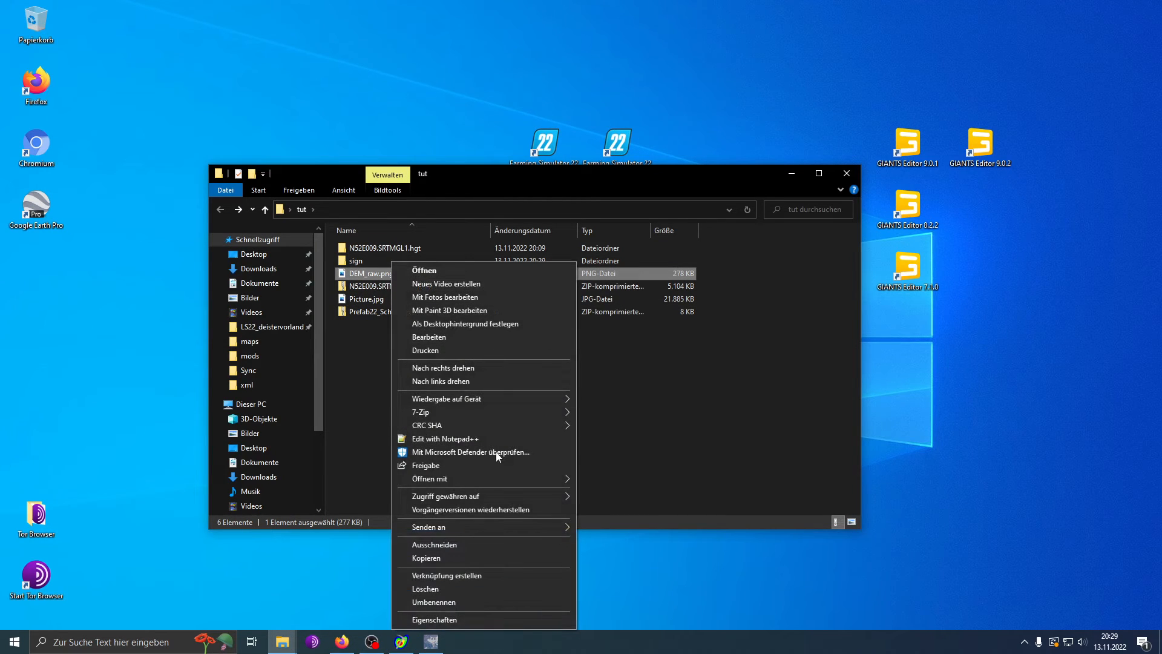
mouse_move(550, 475)
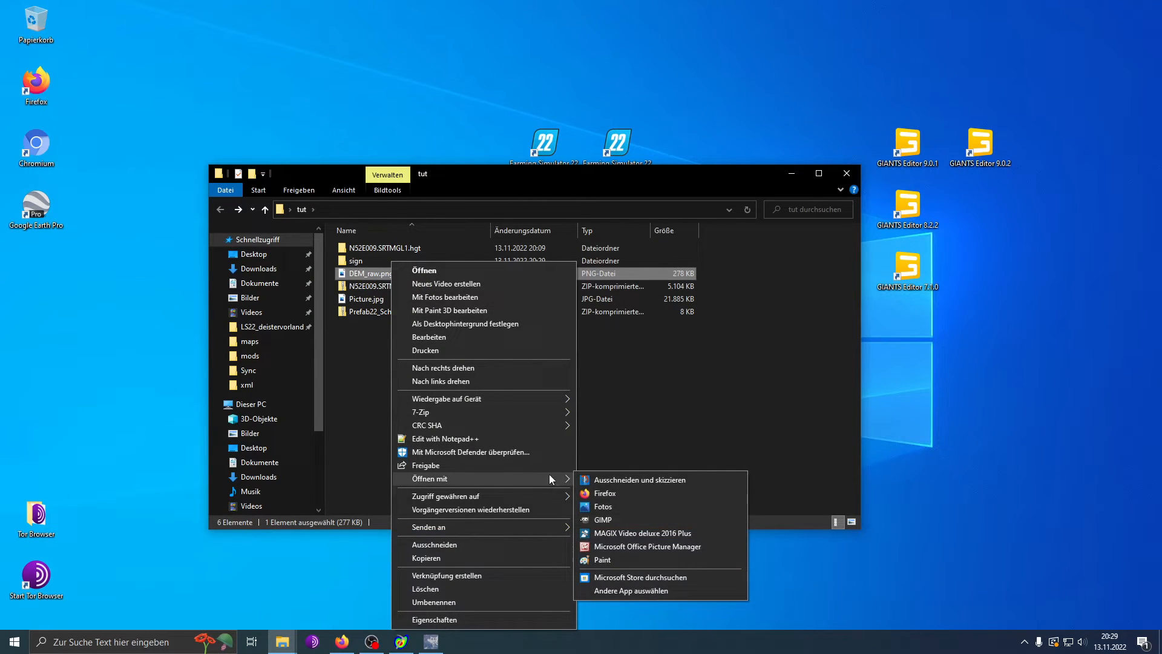
left_click(616, 519)
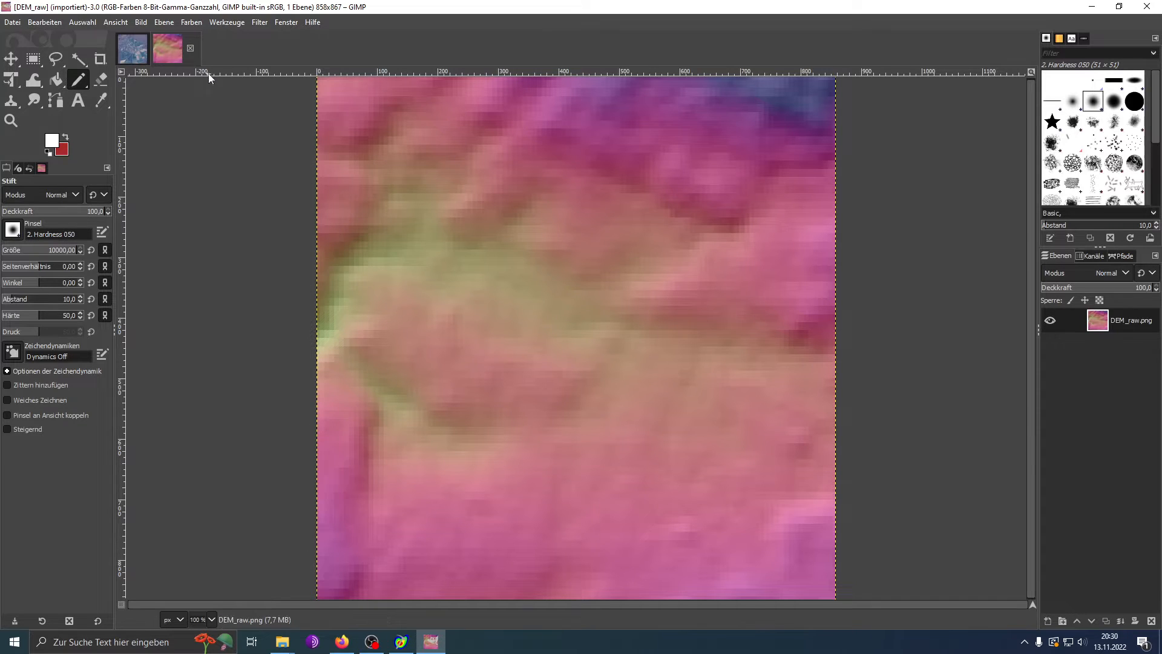
- Scale the DEM_raw image to 1025 × 1025 px with width and height unlinked
left_click(143, 23)
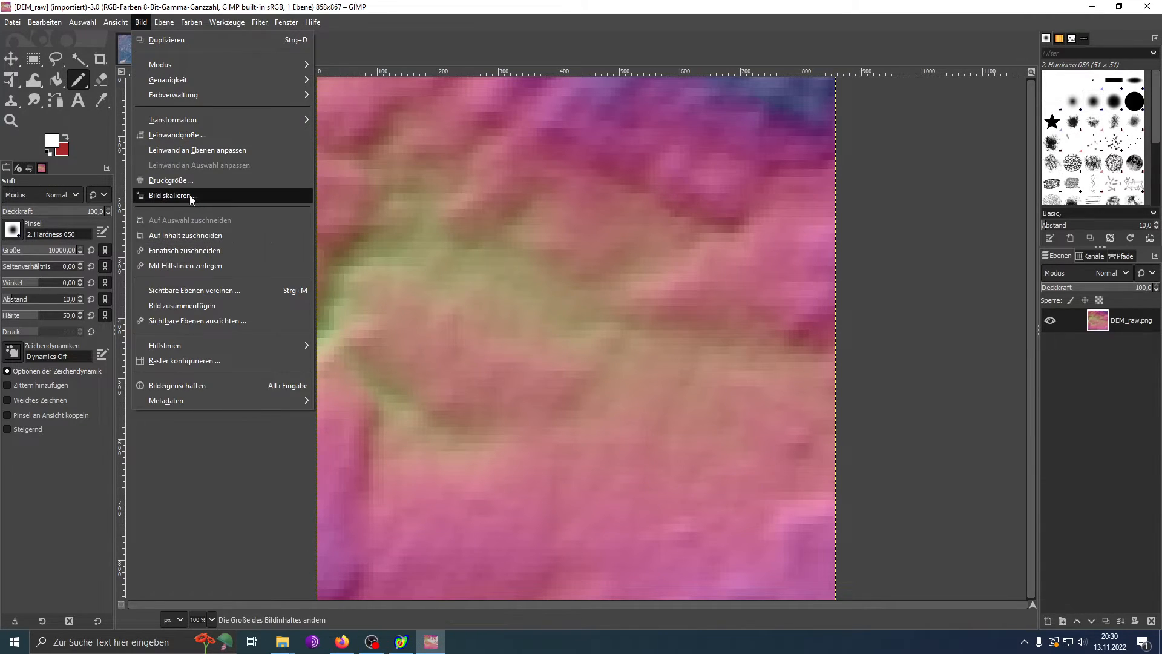
left_click(190, 195)
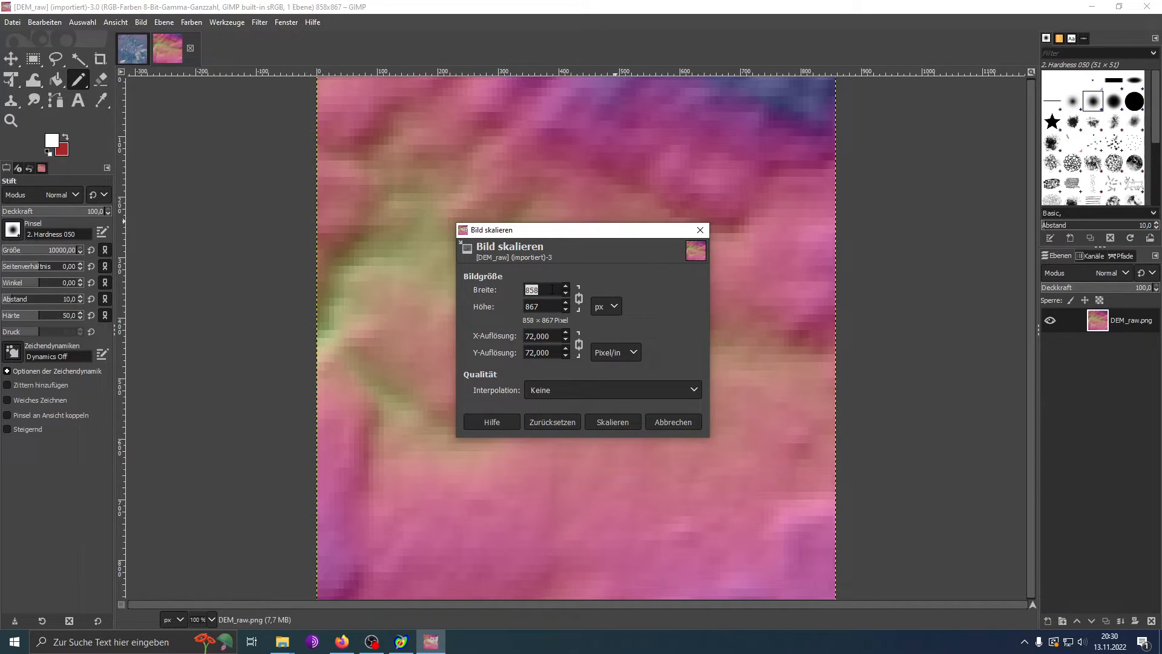
left_click(580, 300)
left_click(554, 291)
left_click_drag(541, 294, 518, 292)
left_click(542, 291)
double_click(542, 290)
type("1025")
key("Tab")
type("1025")
left_click(613, 421)
scroll(696, 372, "down", 2)
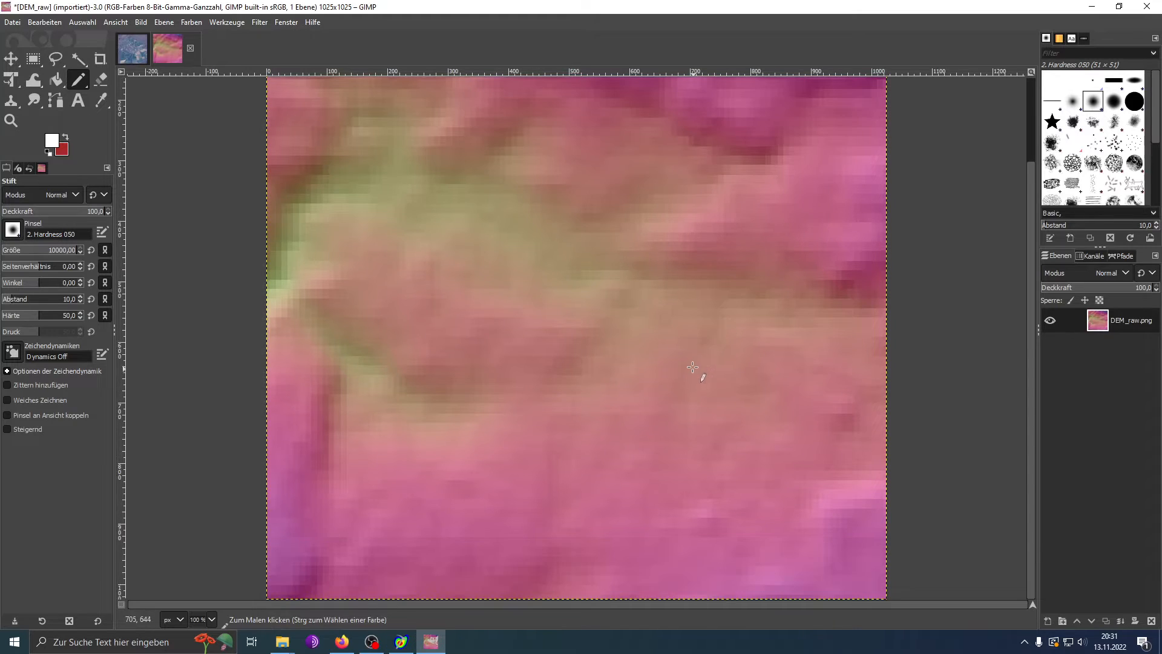
scroll(692, 367, "up", 3)
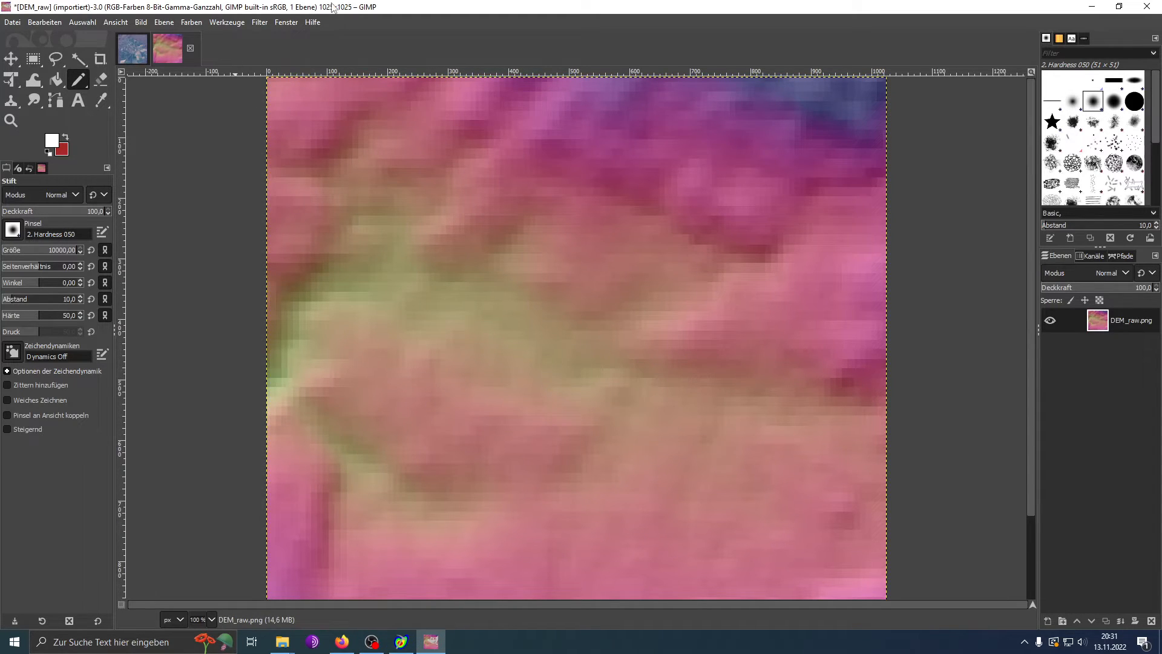
- Export the scaled elevation image to the tut folder as map_DEM_new.png with the default PNG options
left_click(12, 23)
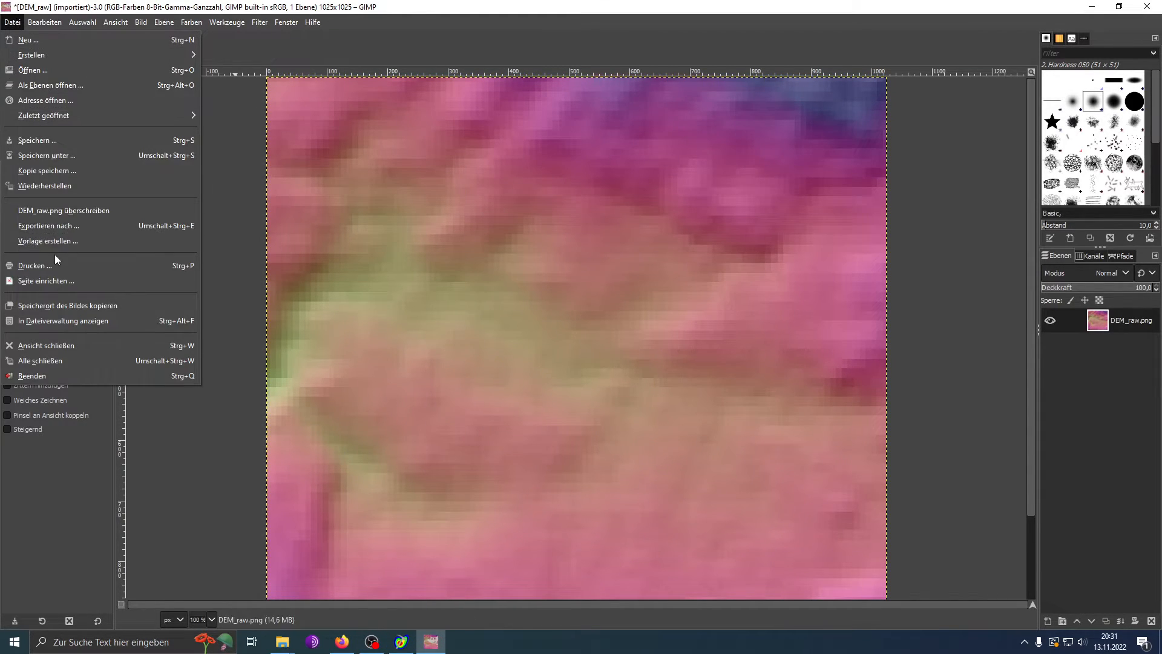
left_click(71, 230)
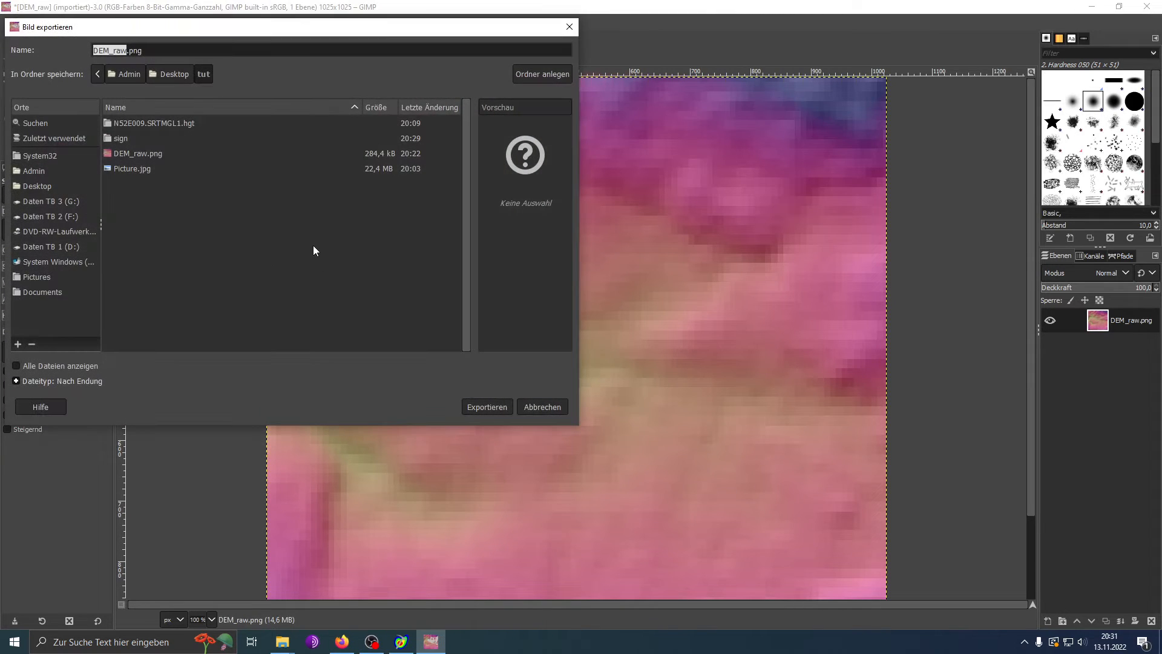
left_click_drag(127, 50, 86, 53)
type("ma")
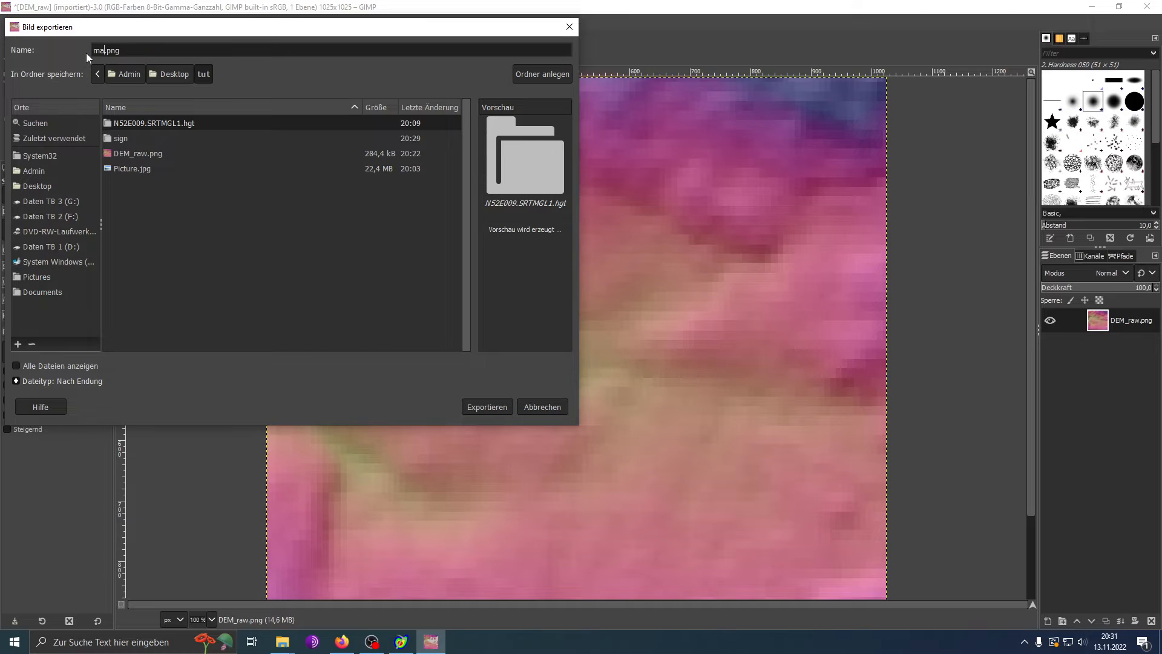
type("p_dem")
key("BackSpace")
key("BackSpace")
key("BackSpace")
type("DEM_new")
left_click(478, 408)
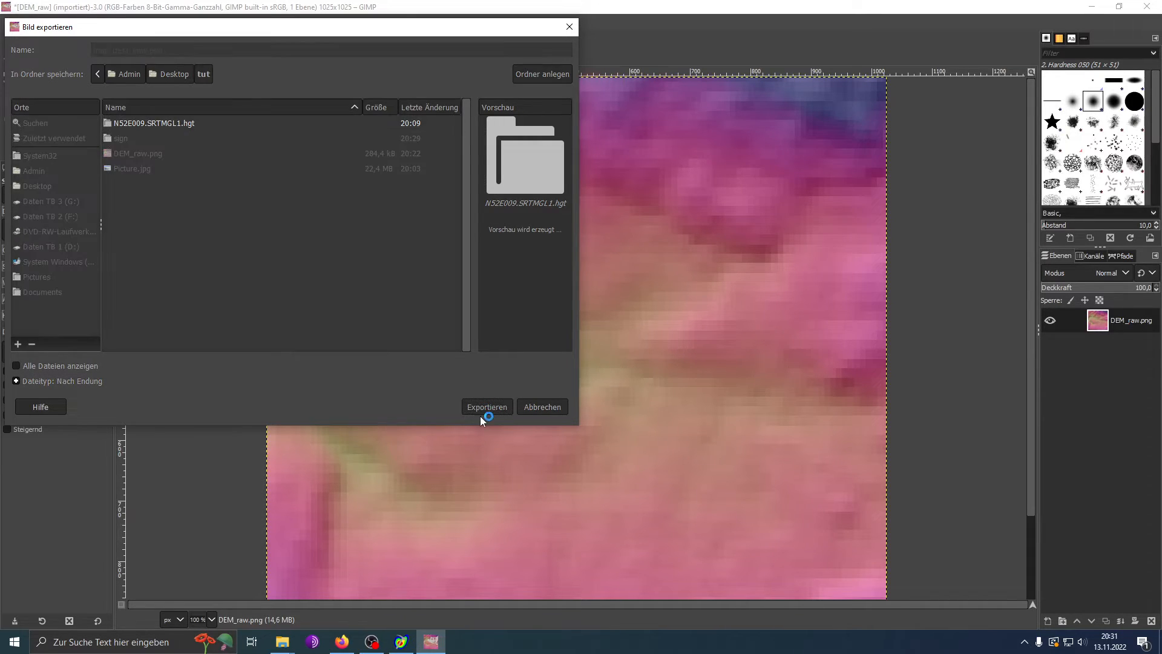
mouse_move(431, 642)
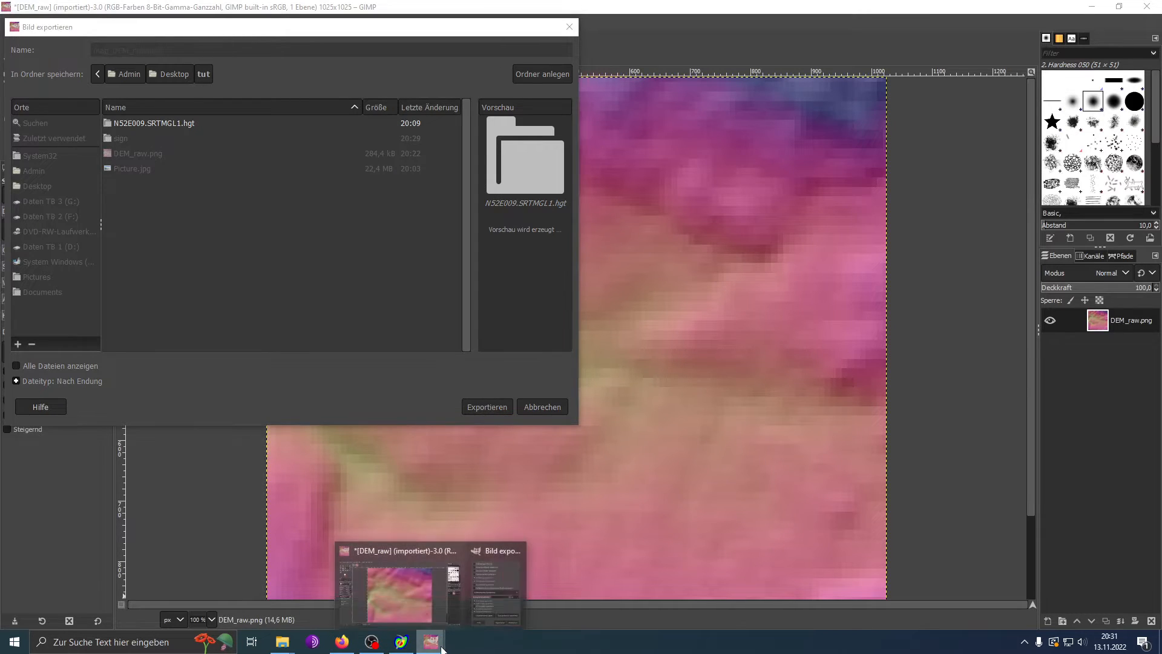
left_click(498, 590)
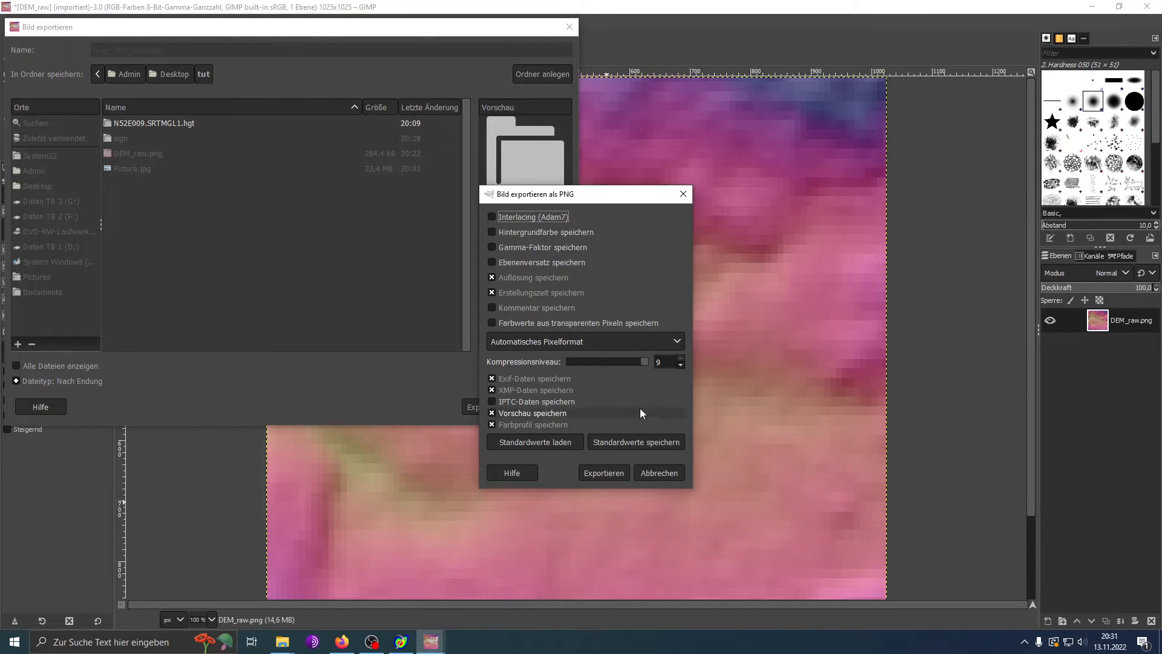
left_click(603, 472)
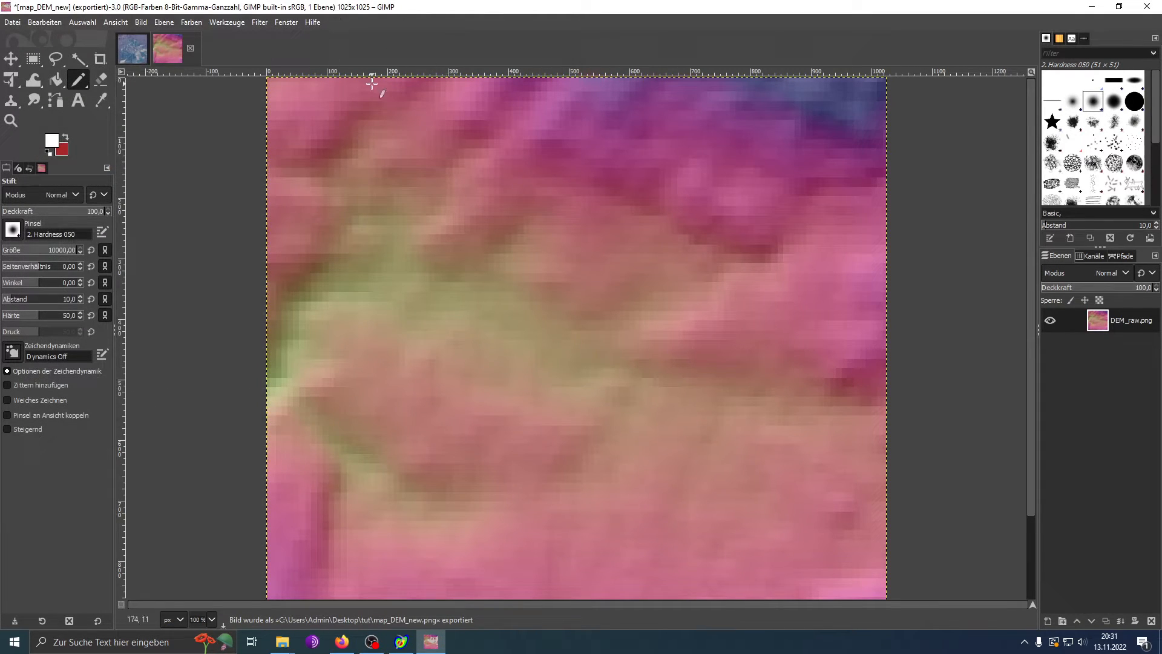
- Minimize GIMP, keep the tut folder window within reach and open the maps/map/data folder of the Tut_Map mod
left_click(1094, 9)
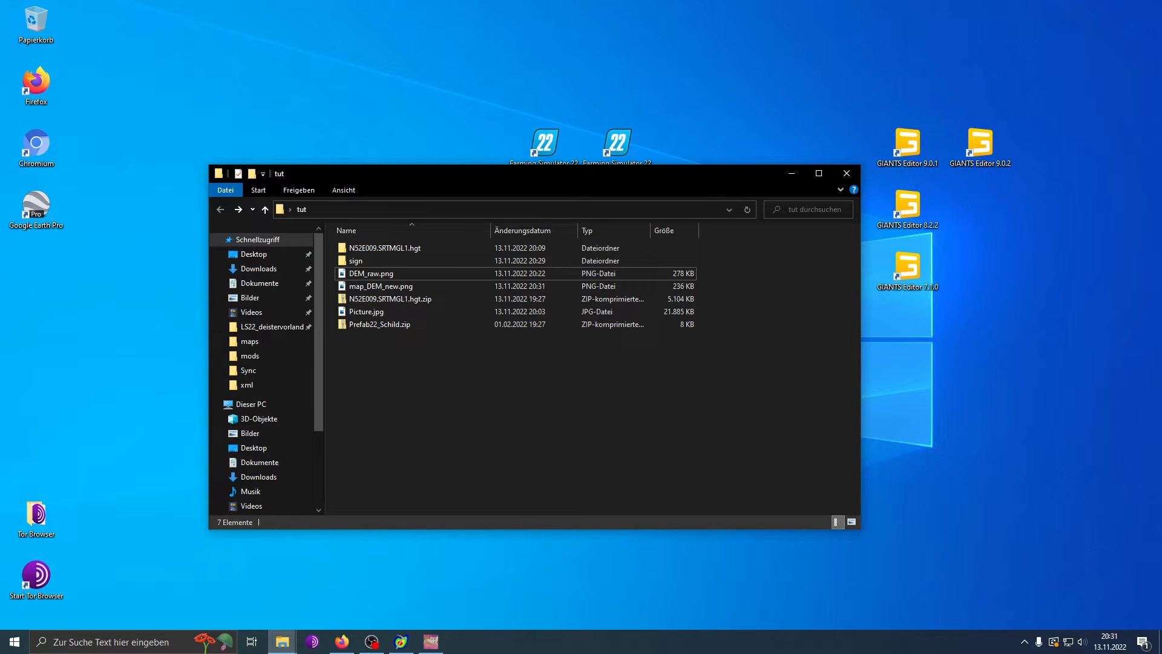
left_click_drag(0, 152, 397, 140)
left_click(834, 347)
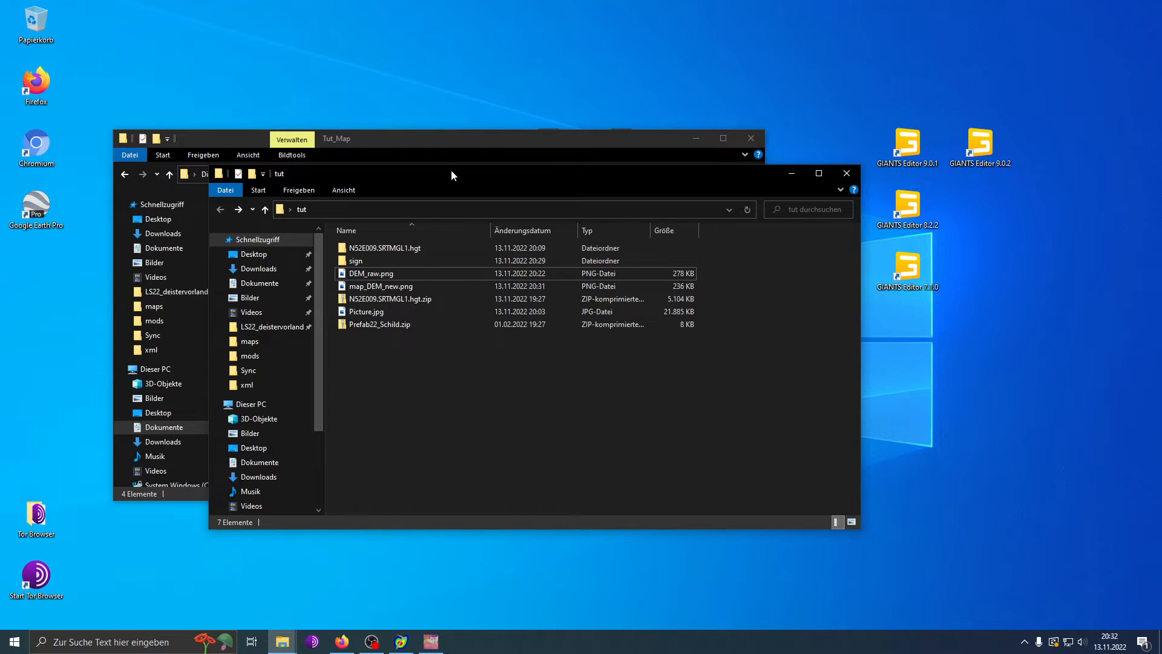
left_click_drag(451, 169, 723, 243)
left_click(346, 319)
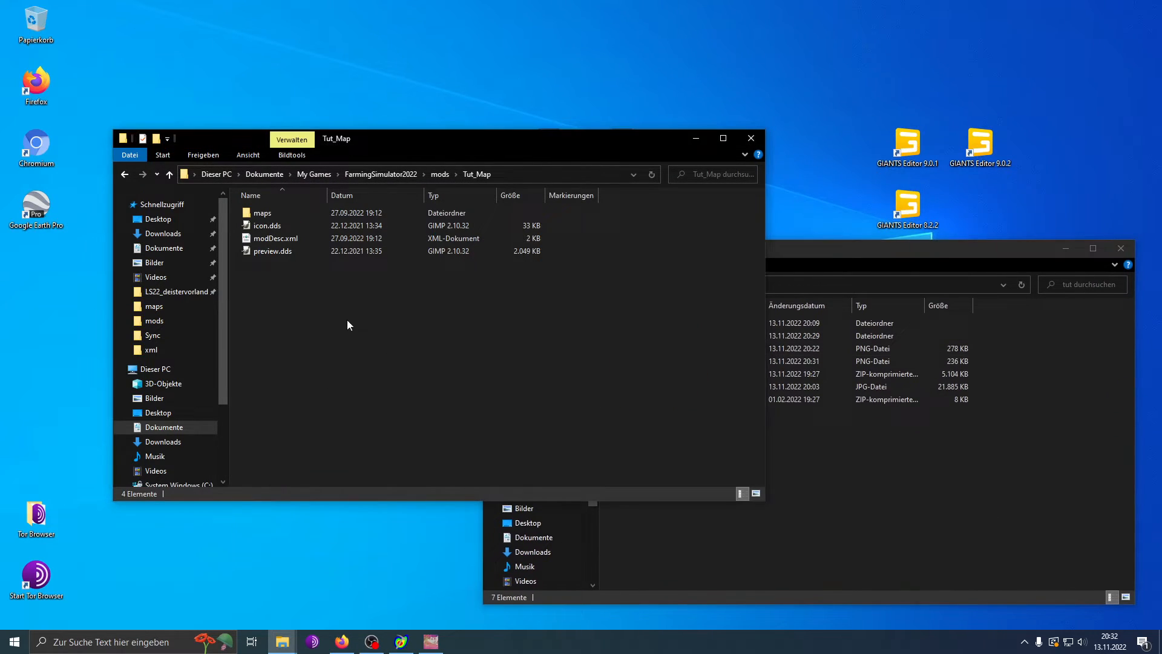
double_click(292, 216)
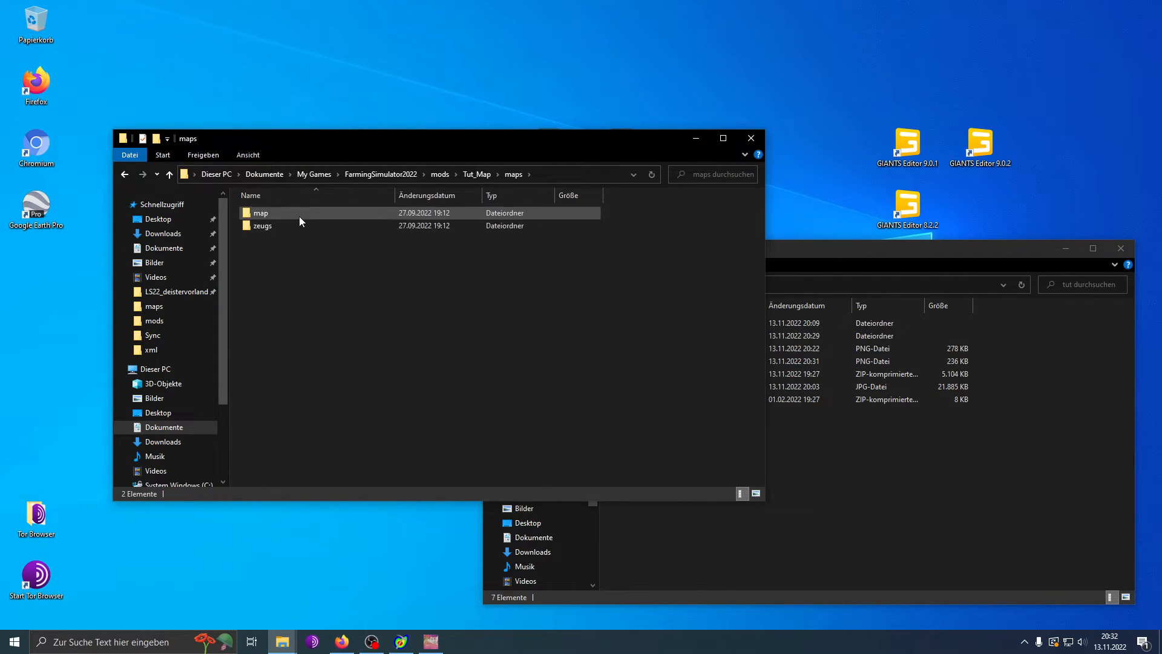
double_click(299, 216)
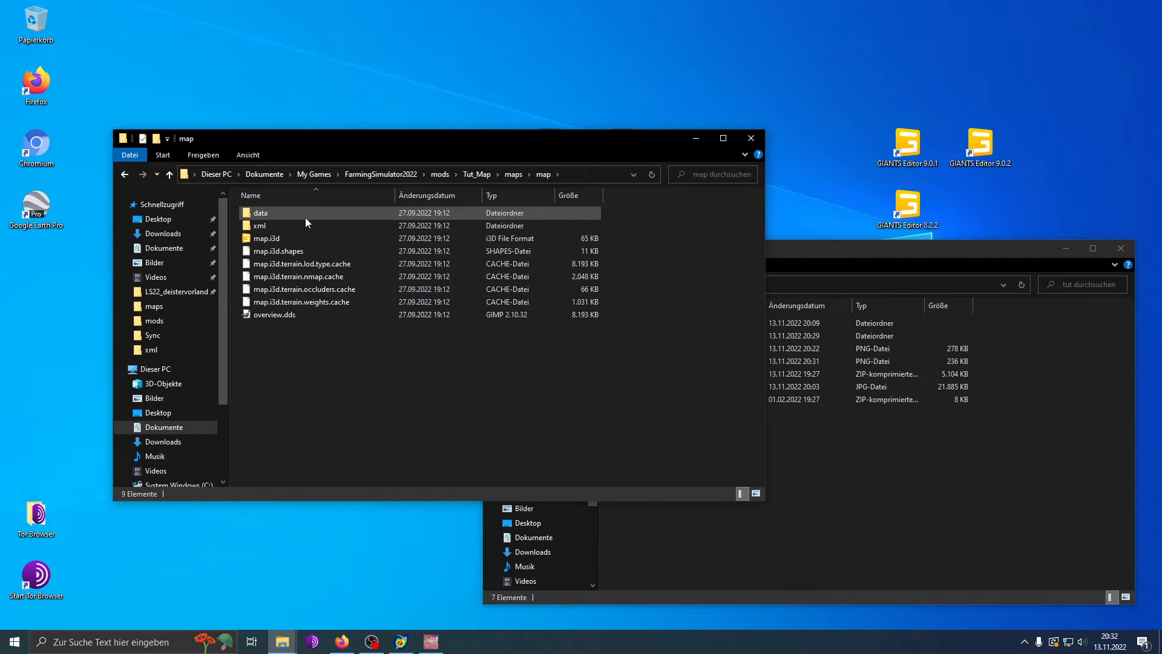
double_click(304, 213)
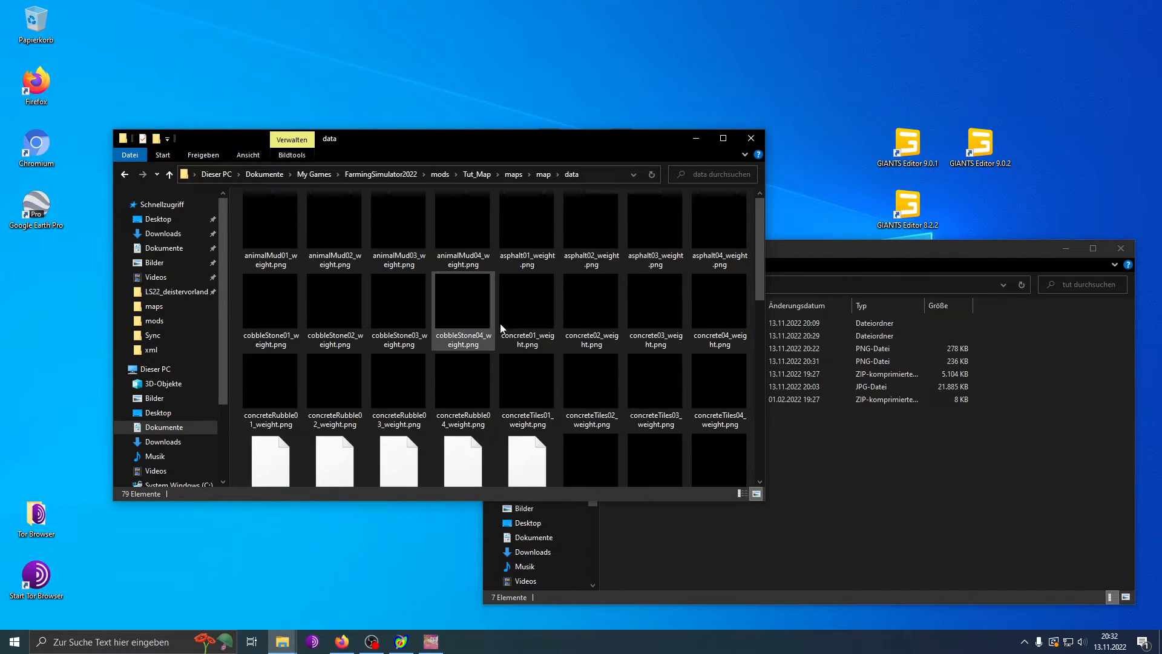
- Rename the existing map_dem.png in the data folder to map_dem_old.png
scroll(595, 355, "down", 3)
scroll(595, 355, "down", 3)
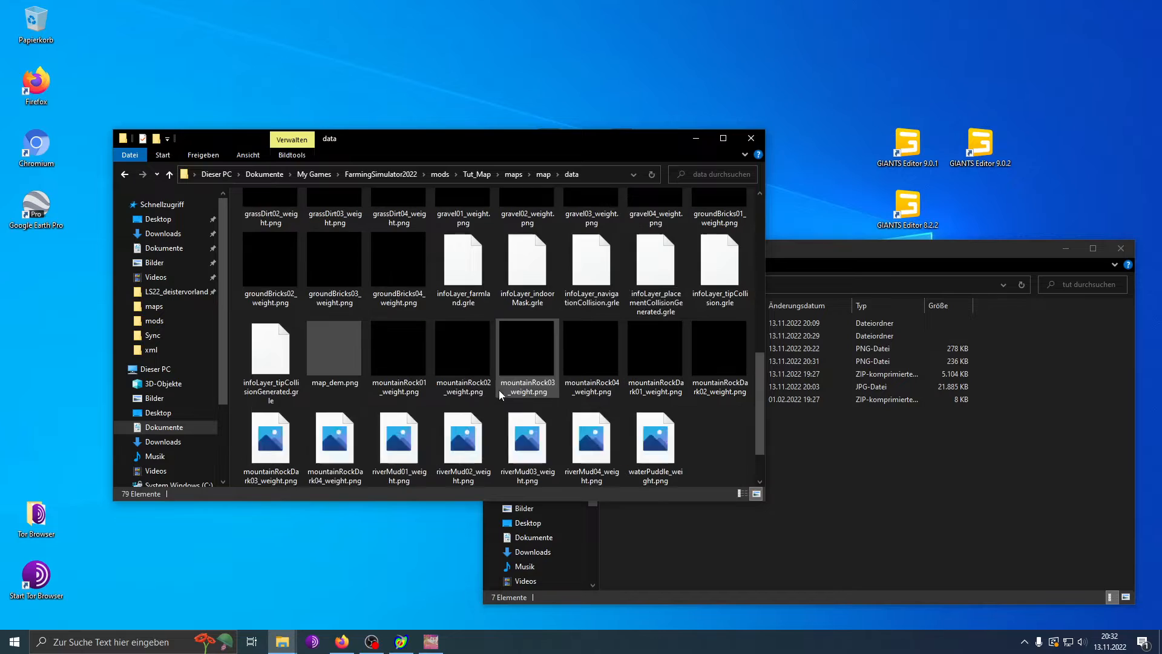
left_click(342, 357)
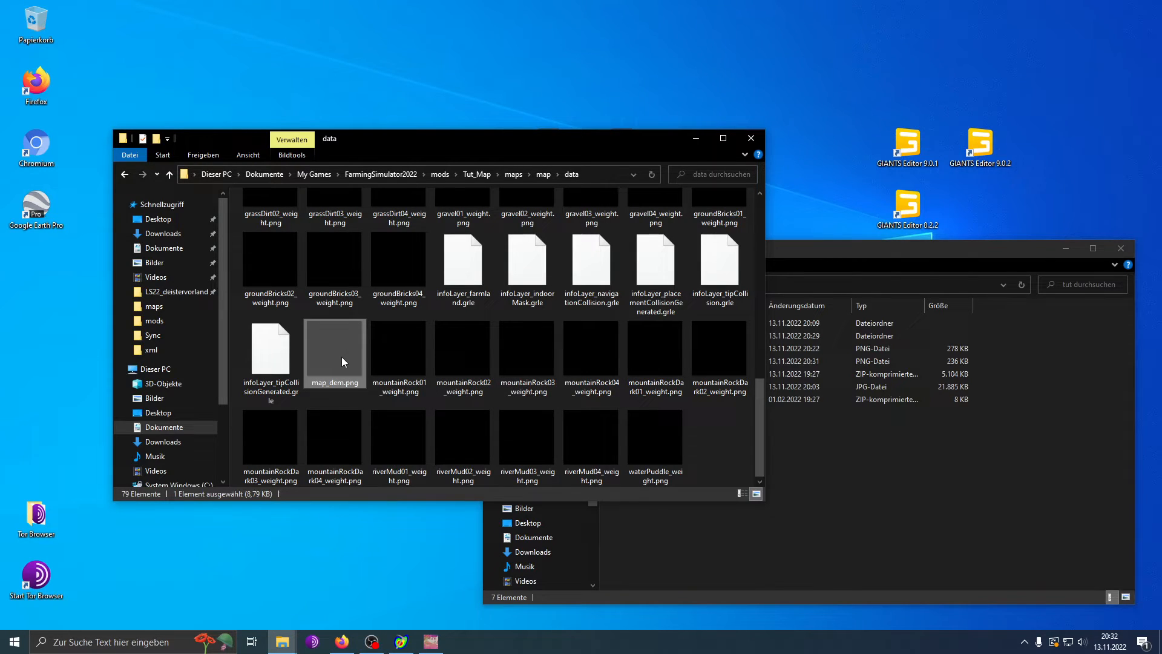
left_click(343, 391)
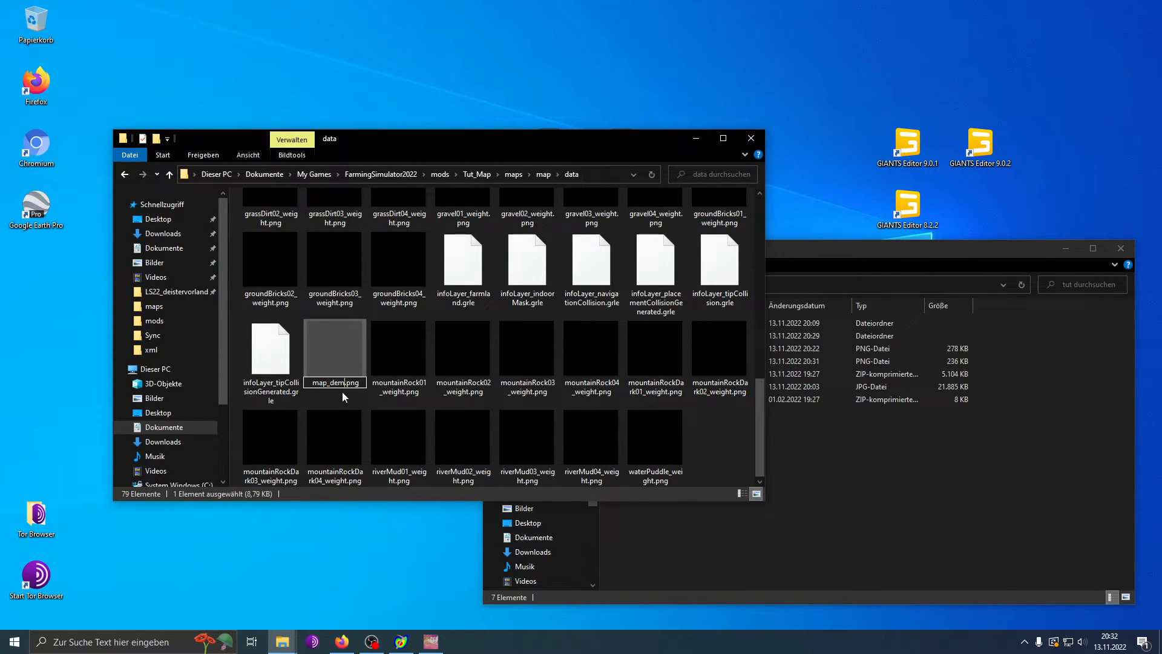
type("_old")
key("Return")
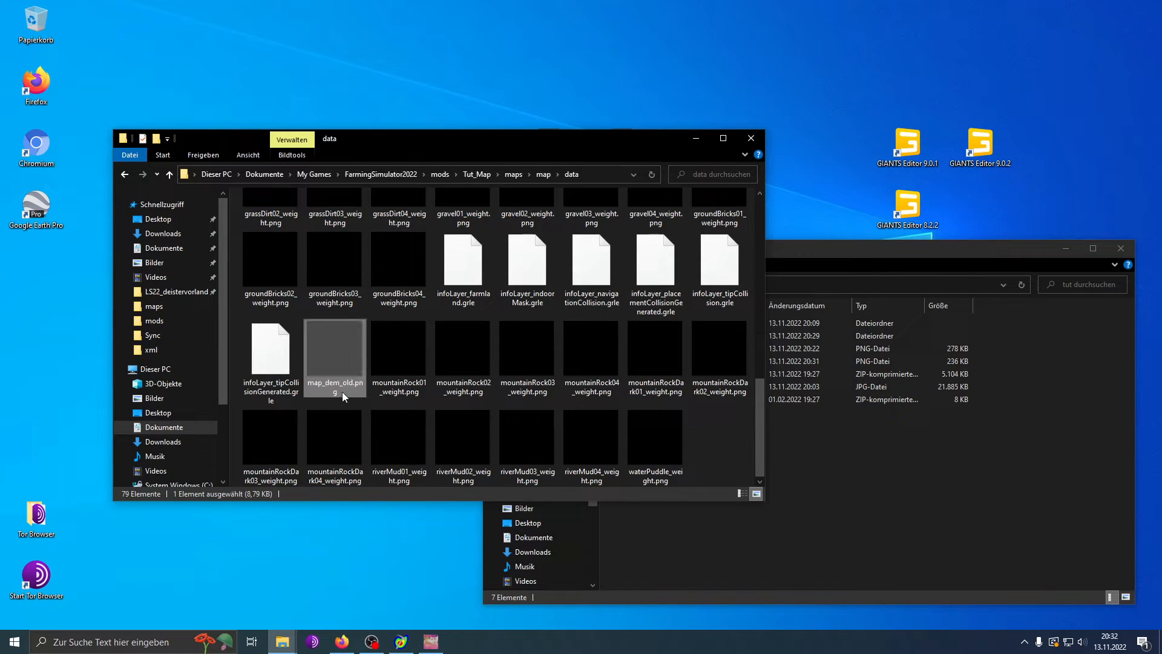
- Move map_DEM_new.png from the tut folder into the data folder and rename it map_dem.png
left_click(974, 507)
left_click_drag(666, 363, 785, 471)
left_click_drag(684, 362, 726, 454)
left_click(728, 452)
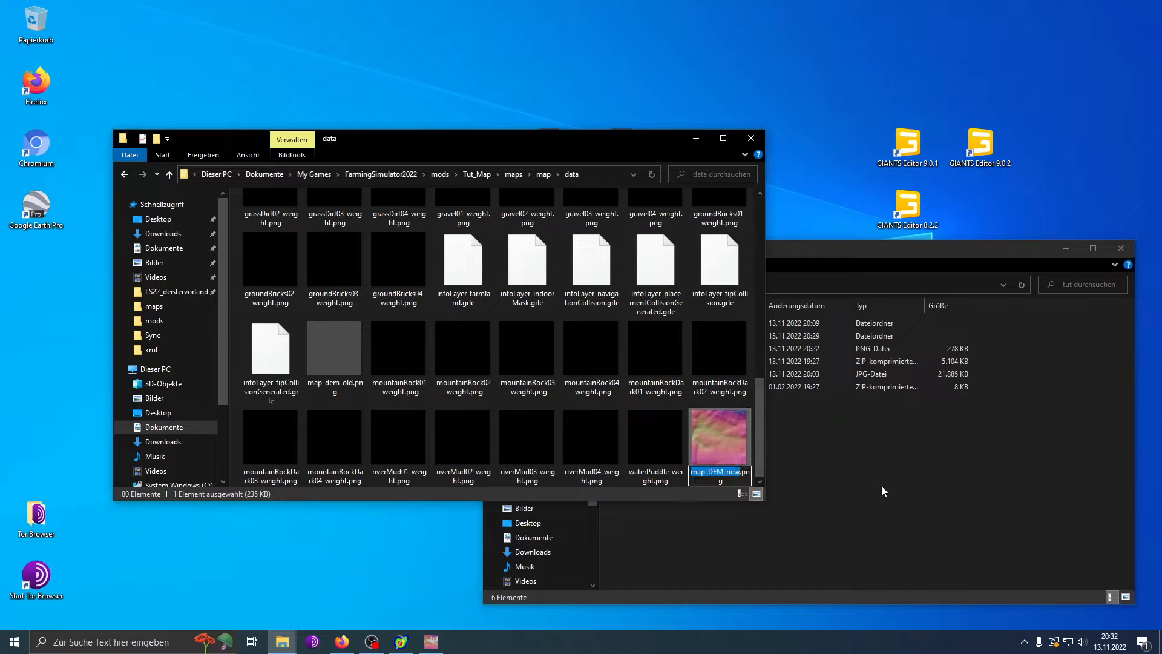
type("map_D")
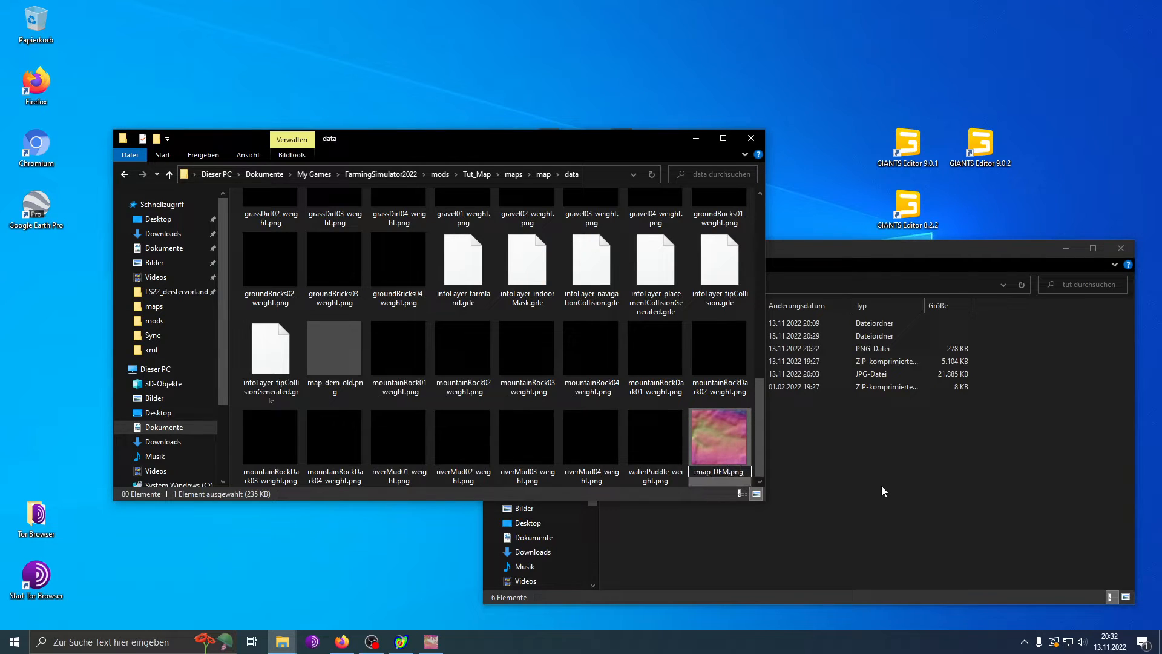
key("BackSpace")
type("dem")
key("Return")
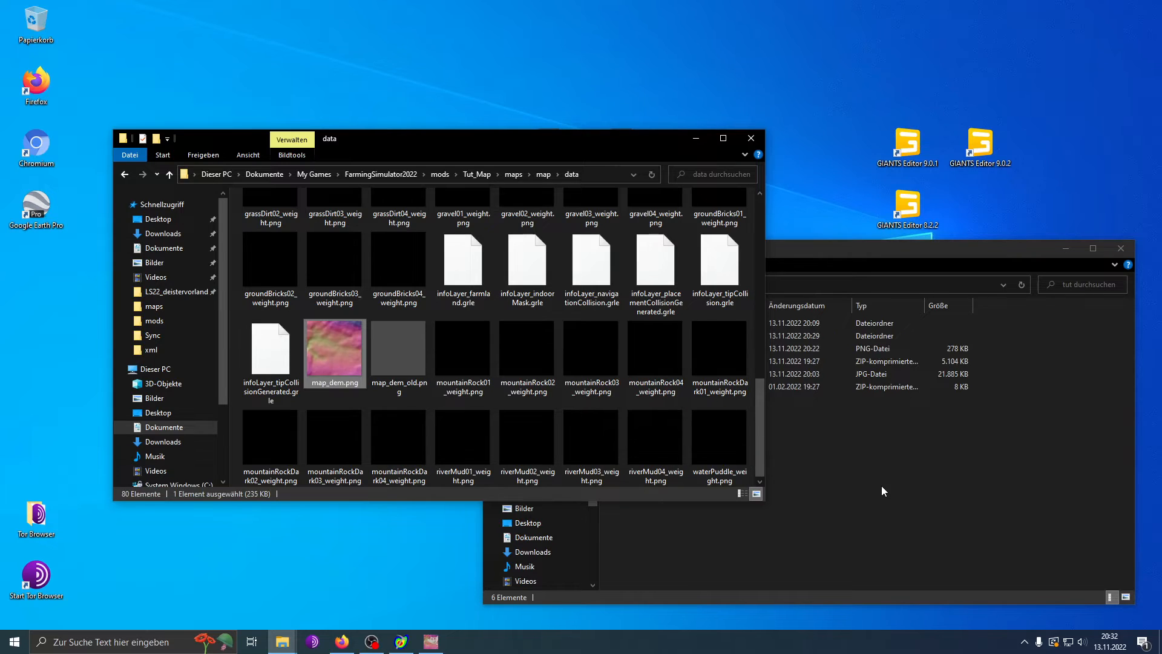
left_click(364, 398)
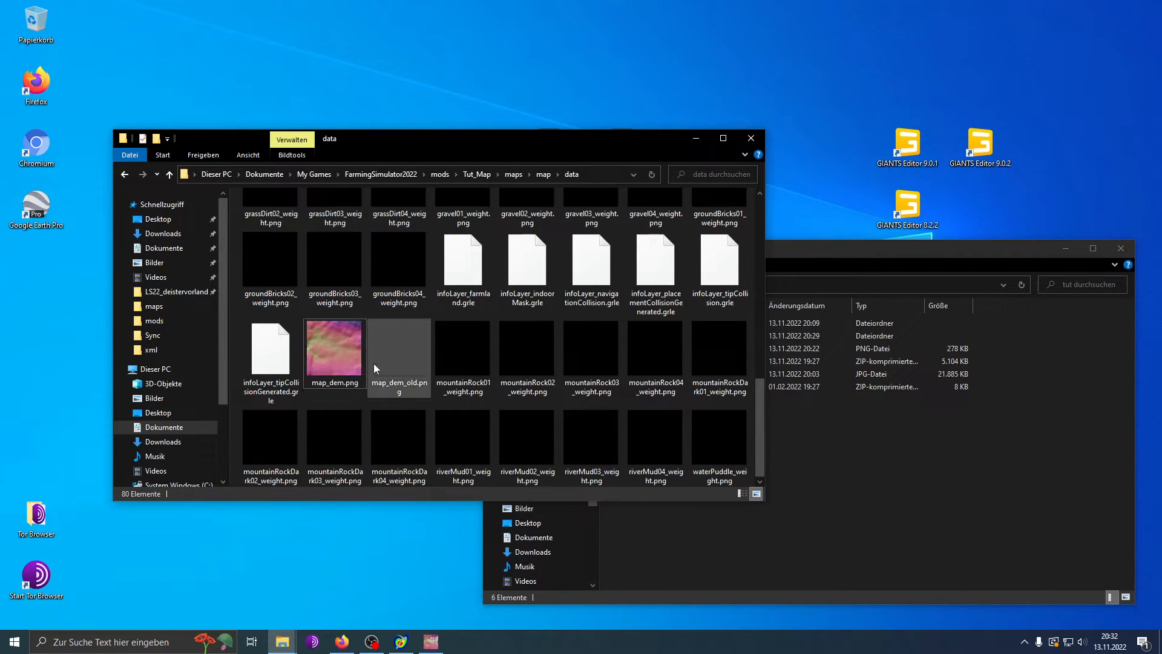
left_click(387, 348)
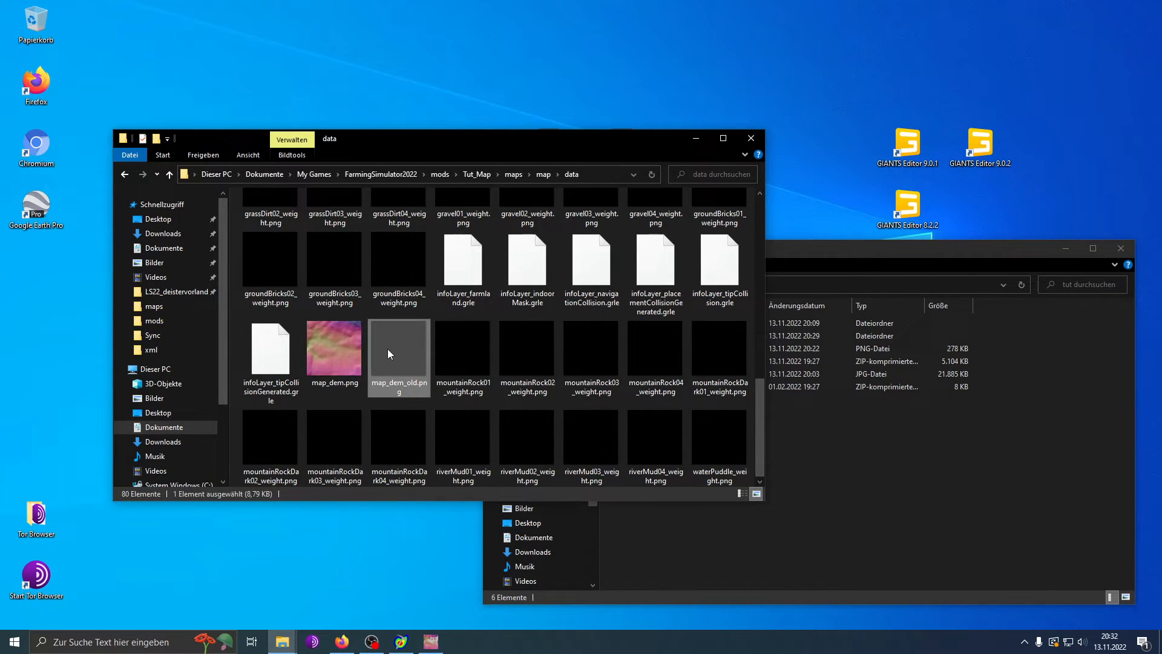
- Move the sign folder from the tut folder into the Tut_Map mod's map folder
left_click(893, 468)
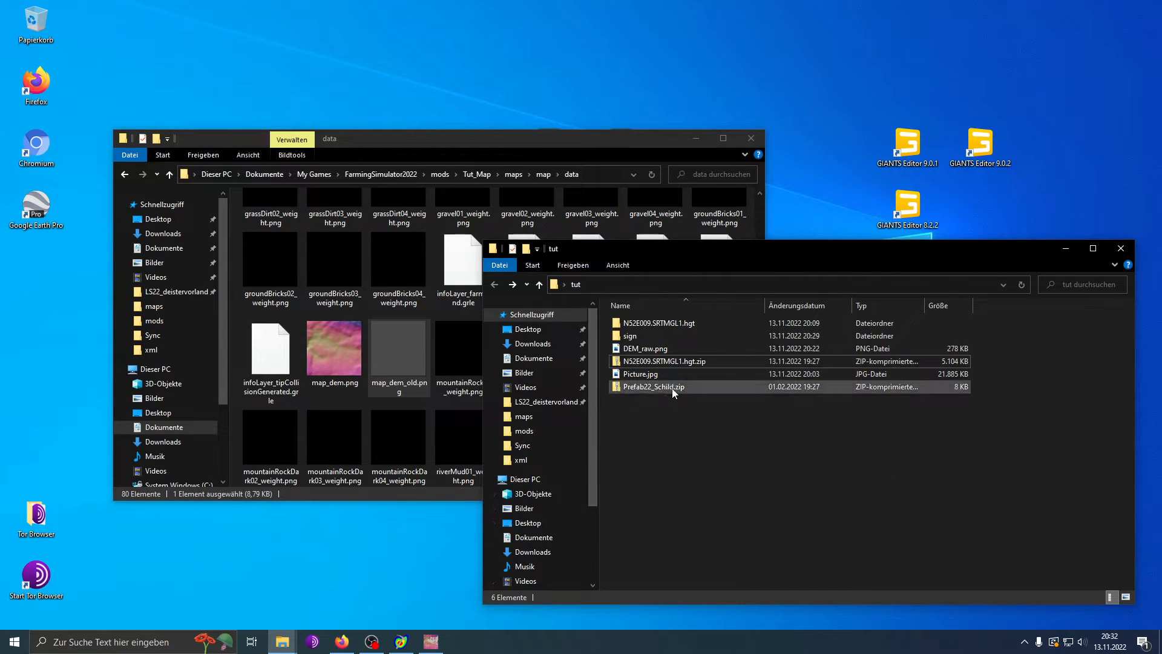
left_click(657, 336)
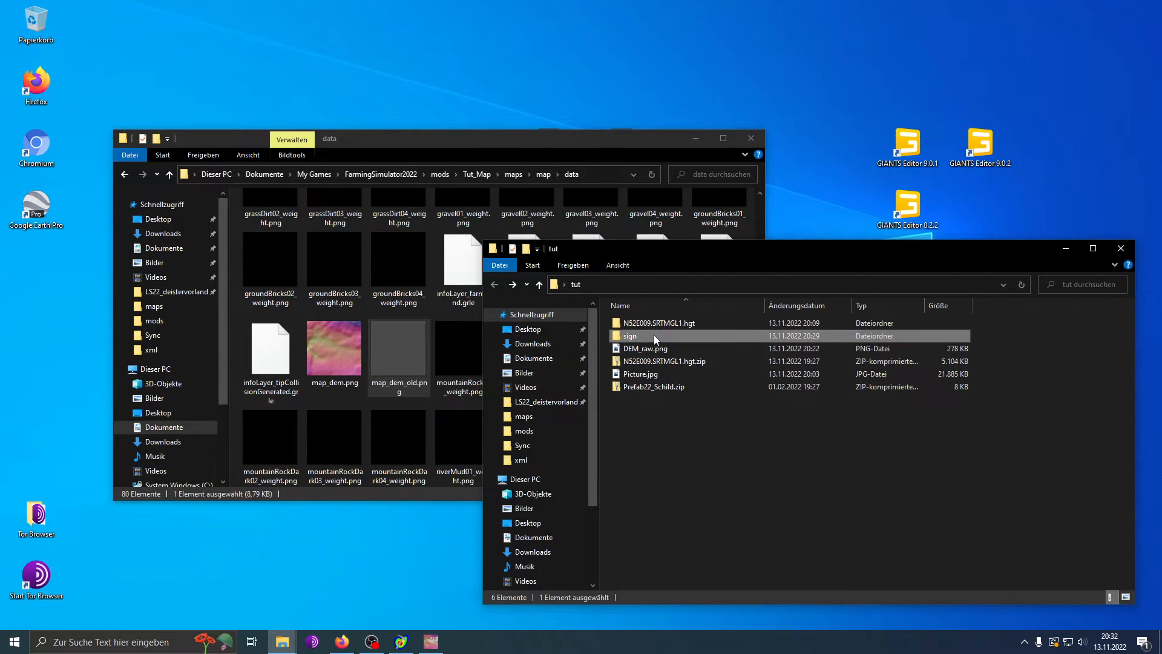
left_click(124, 174)
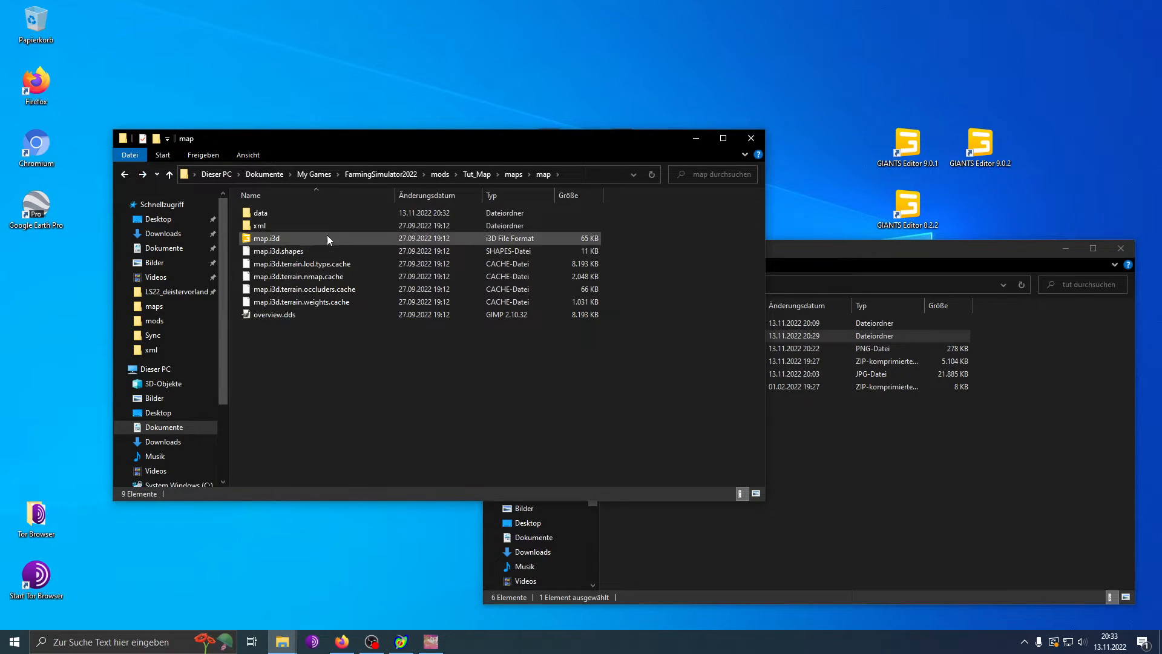
left_click(819, 487)
left_click_drag(635, 341, 426, 404)
left_click(410, 382)
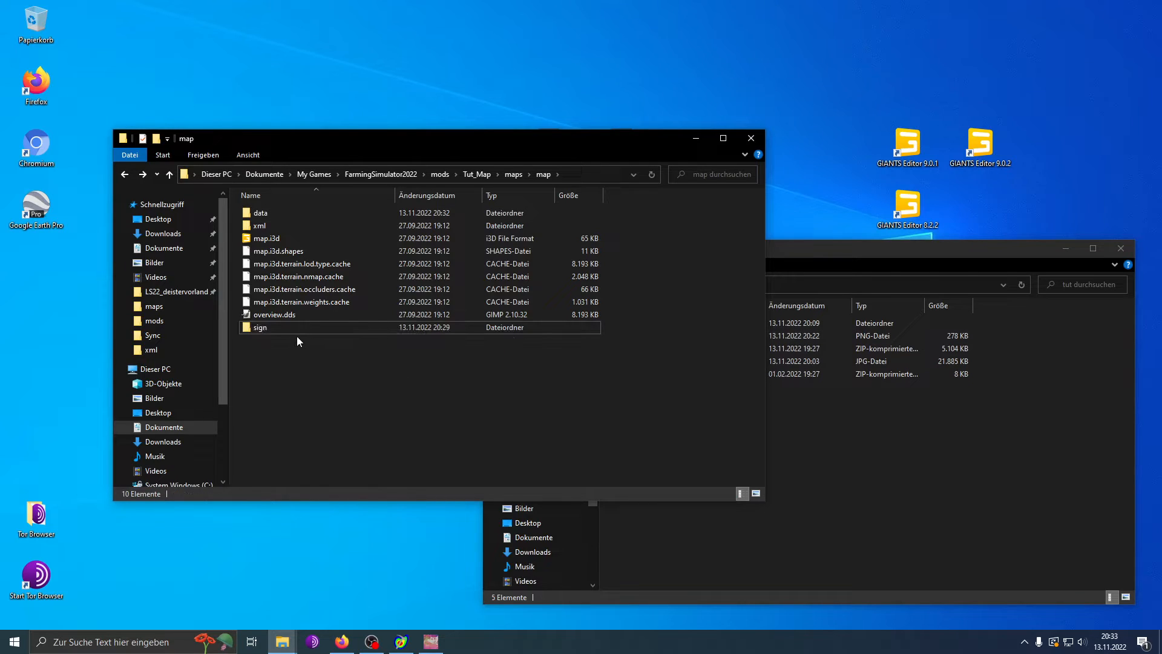
- Open map.i3d from the map folder in GIANTS Editor version 9.0.3
left_click(294, 242)
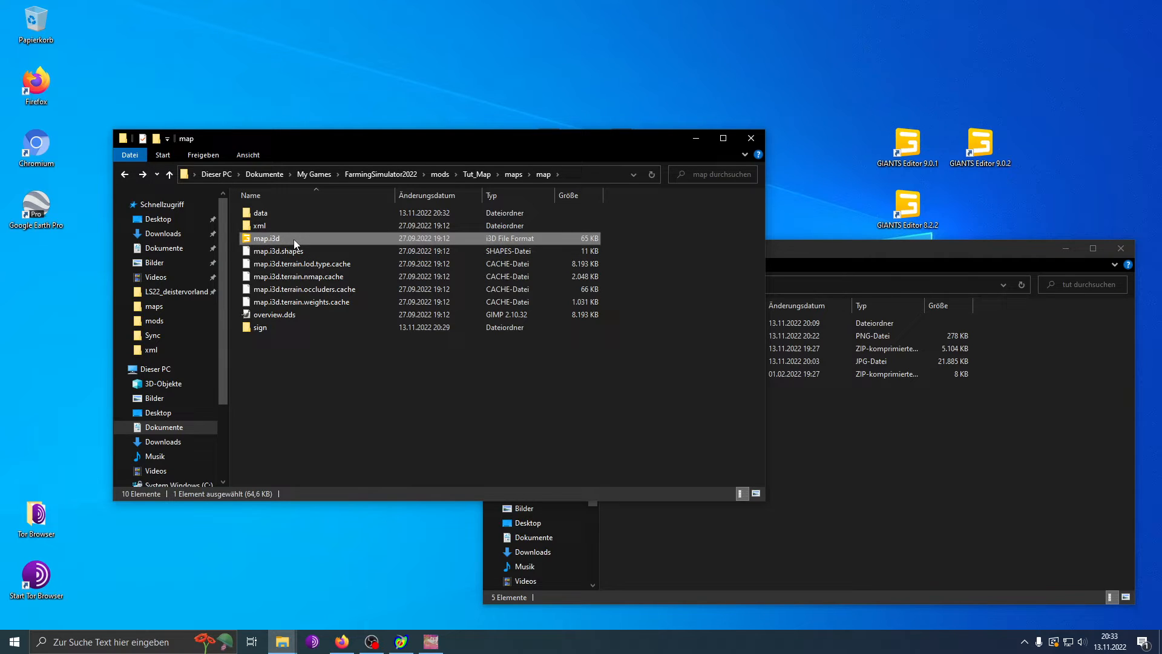
double_click(293, 239)
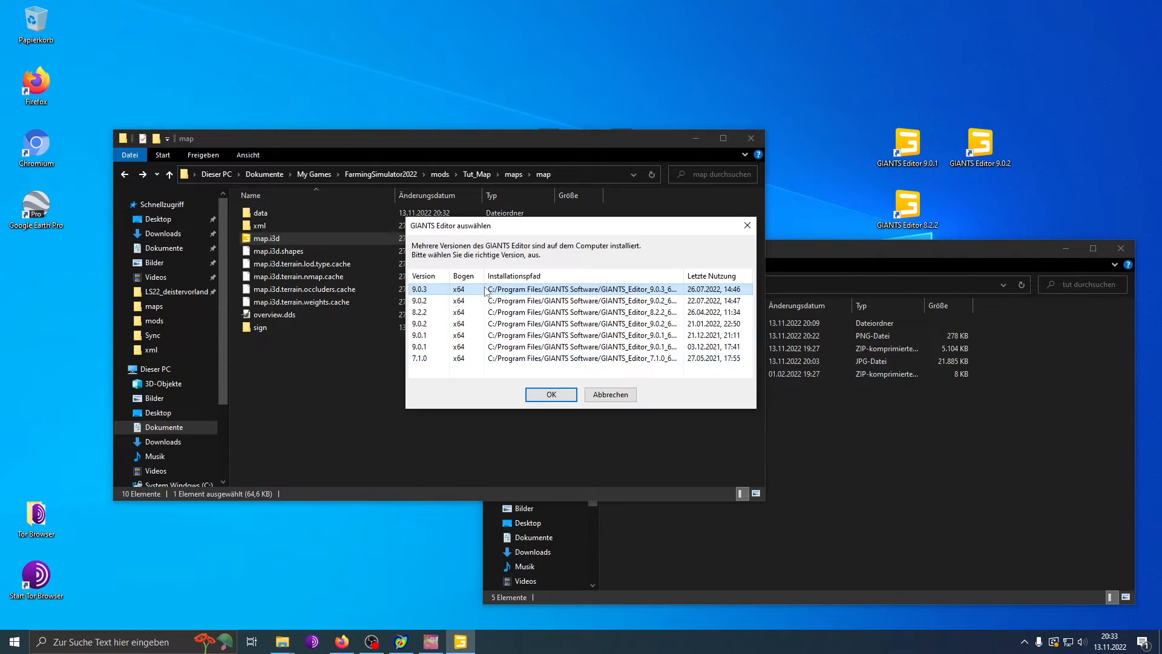
left_click(551, 395)
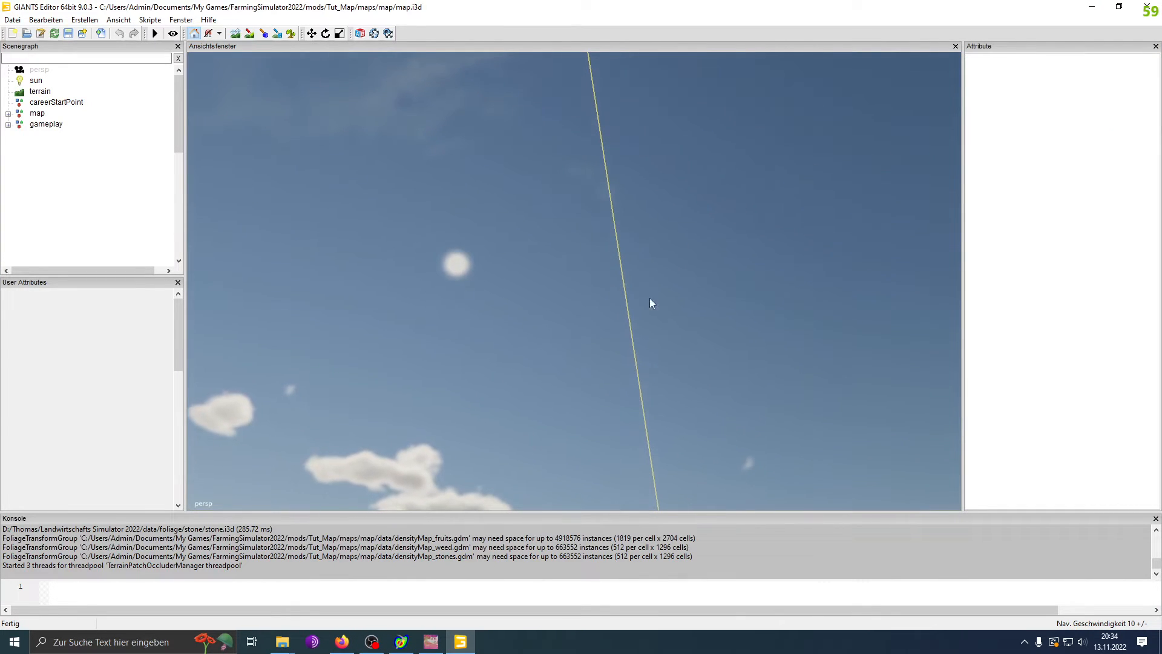
- Examine the relief of the map's terrain up close and from a distance with terrain sculpt mode on
left_click_drag(747, 230, 700, 307)
left_click_drag(552, 307, 398, 108)
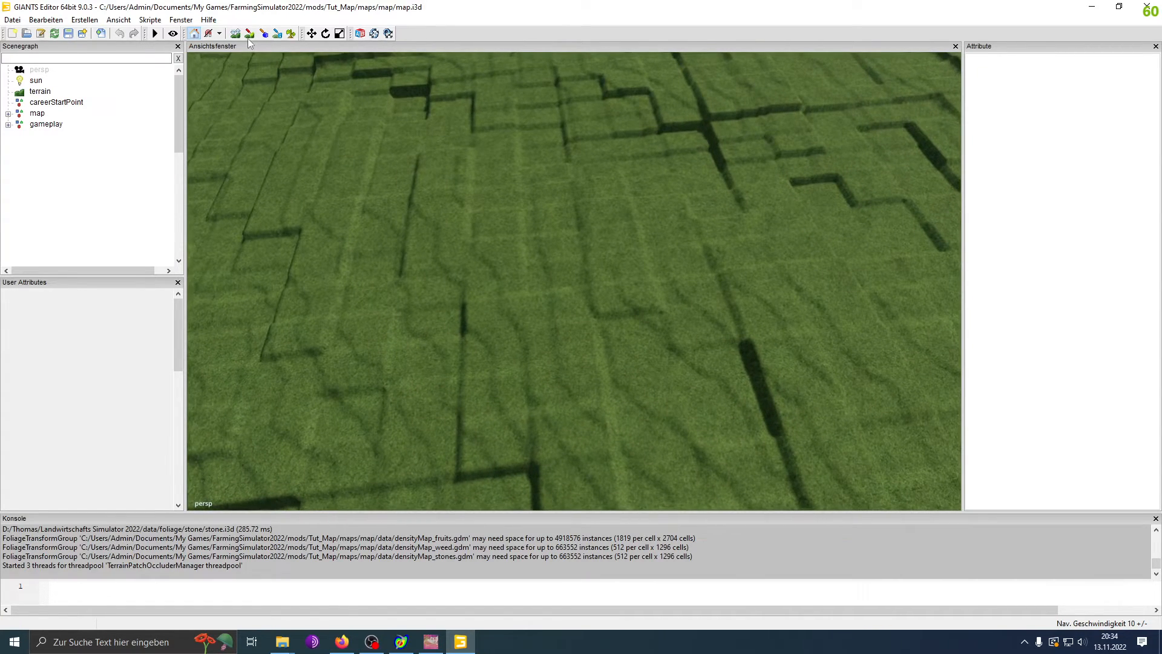
left_click(606, 351)
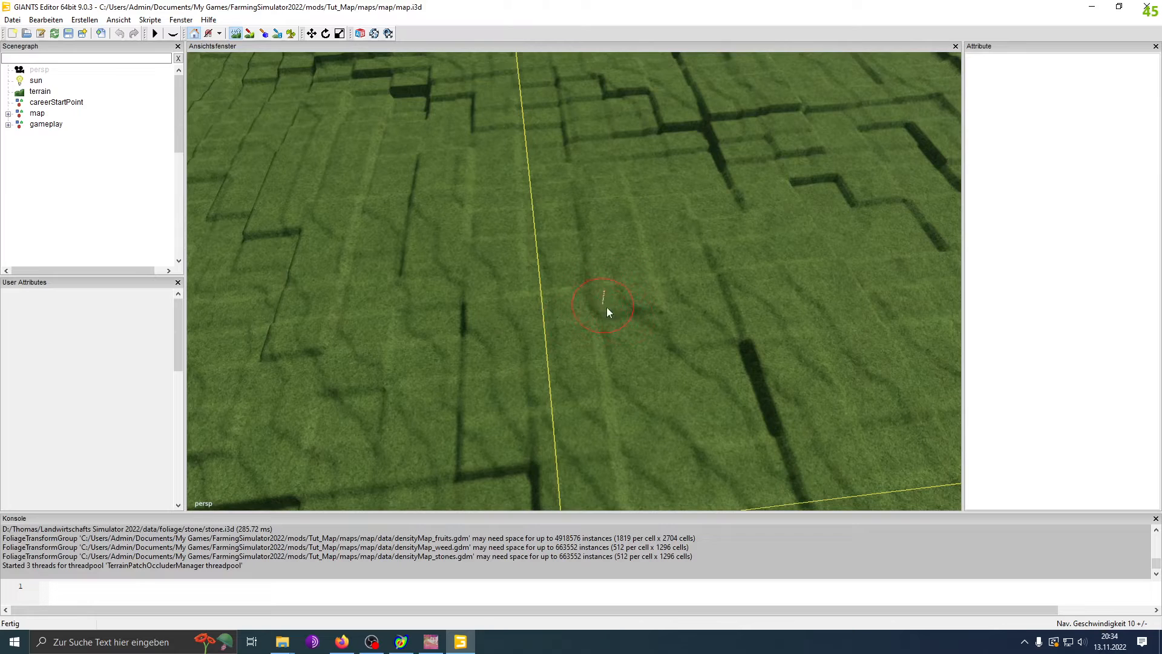
mouse_move(458, 411)
left_mouse_down()
mouse_move(783, 256)
mouse_move(597, 337)
mouse_move(495, 397)
mouse_move(627, 403)
mouse_move(671, 117)
mouse_move(622, 322)
mouse_move(739, 194)
mouse_move(567, 562)
mouse_move(612, 402)
mouse_move(759, 278)
mouse_move(595, 307)
mouse_move(545, 388)
mouse_move(825, 345)
mouse_move(615, 293)
mouse_move(813, 339)
mouse_move(566, 322)
mouse_move(752, 246)
mouse_move(489, 481)
mouse_move(560, 409)
mouse_move(676, 339)
mouse_move(854, 318)
mouse_move(809, 295)
mouse_move(866, 254)
mouse_move(815, 290)
mouse_move(689, 490)
mouse_move(758, 464)
mouse_move(981, 121)
mouse_move(550, 350)
mouse_move(482, 361)
mouse_move(593, 265)
mouse_move(557, 195)
mouse_move(576, 189)
mouse_move(539, 182)
mouse_move(537, 223)
mouse_move(361, 257)
left_mouse_up()
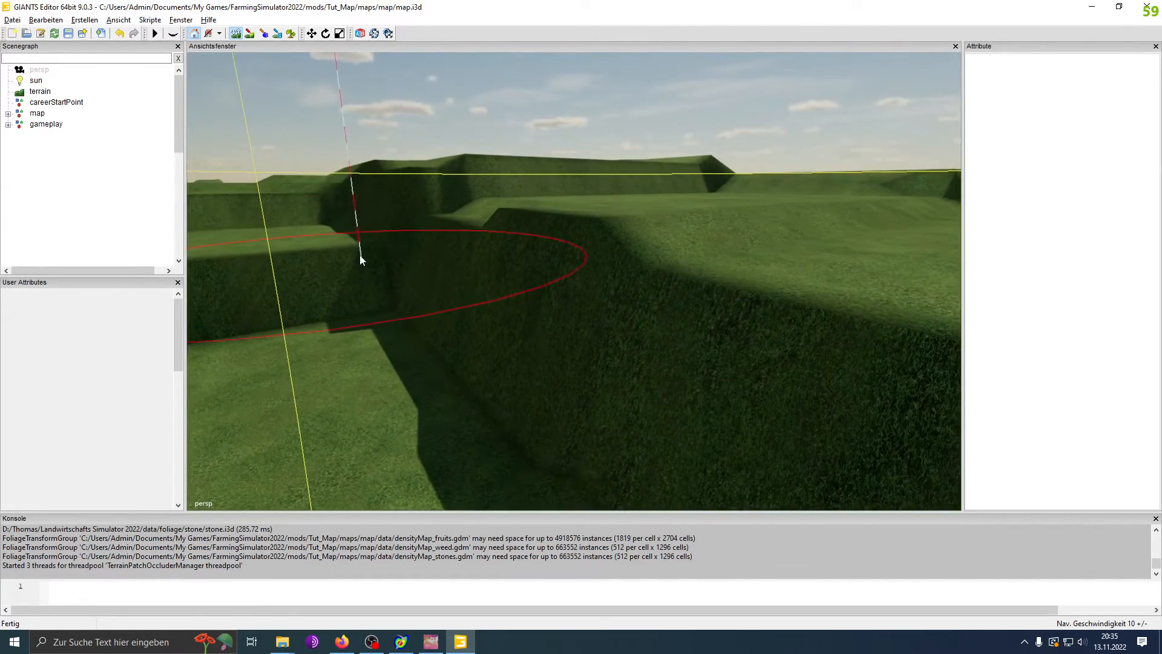
mouse_move(519, 285)
left_mouse_down()
mouse_move(612, 291)
mouse_move(647, 275)
mouse_move(695, 322)
mouse_move(441, 356)
mouse_move(470, 316)
mouse_move(392, 241)
mouse_move(776, 325)
mouse_move(413, 349)
left_mouse_up()
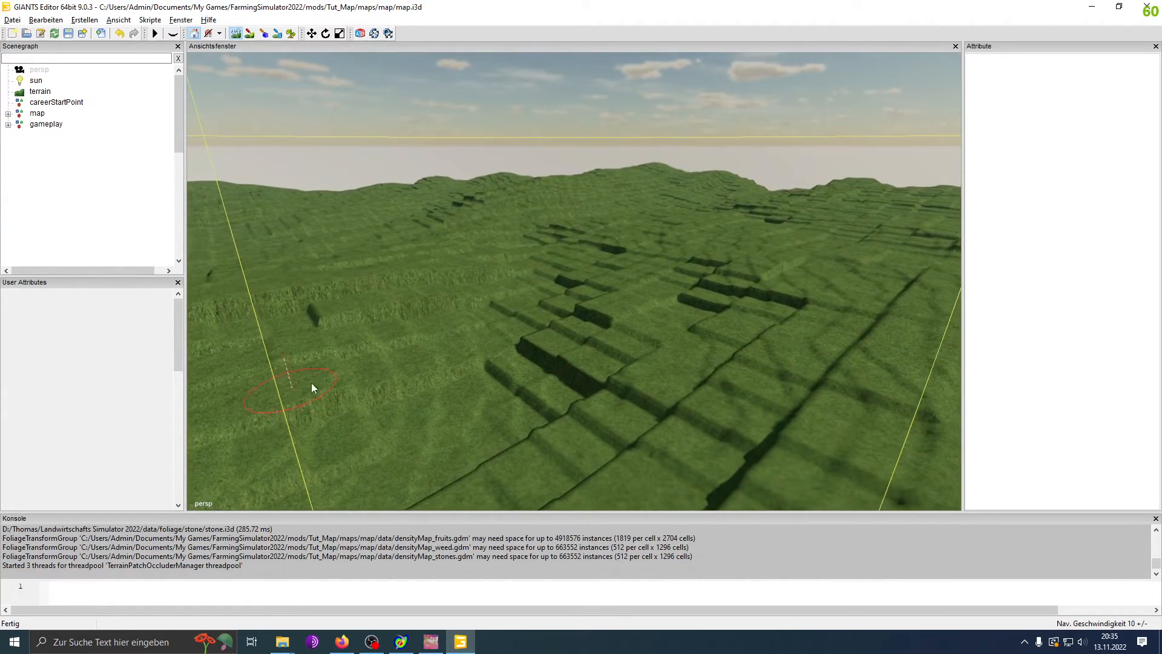
mouse_move(311, 382)
left_mouse_down()
mouse_move(490, 323)
mouse_move(661, 308)
mouse_move(597, 340)
mouse_move(637, 326)
mouse_move(578, 381)
mouse_move(680, 345)
mouse_move(446, 436)
mouse_move(557, 381)
mouse_move(547, 401)
left_mouse_up()
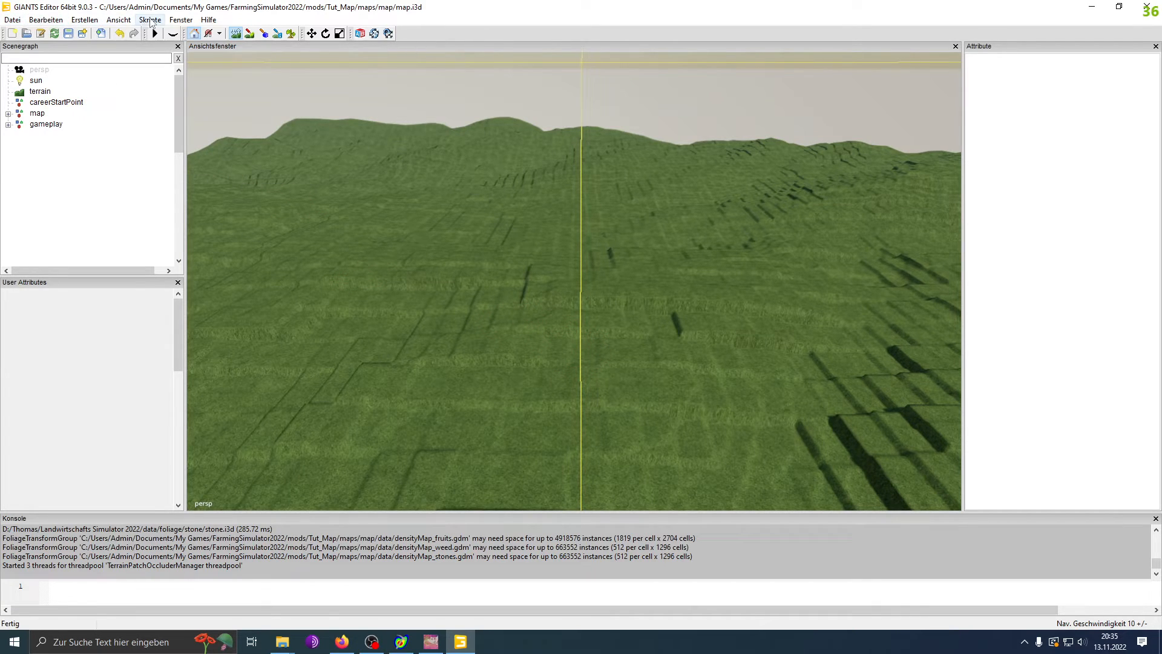
- Import schild.i3d from the sign folder inside Tut_Map's map folder into the scene
left_click(8, 19)
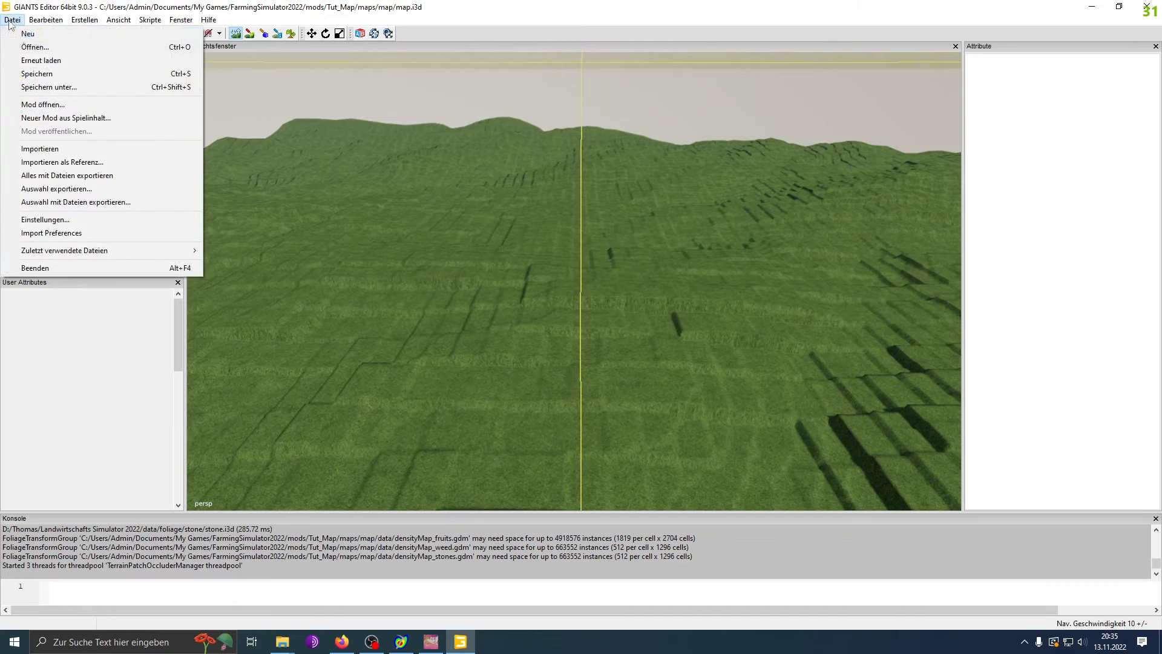
left_click(84, 153)
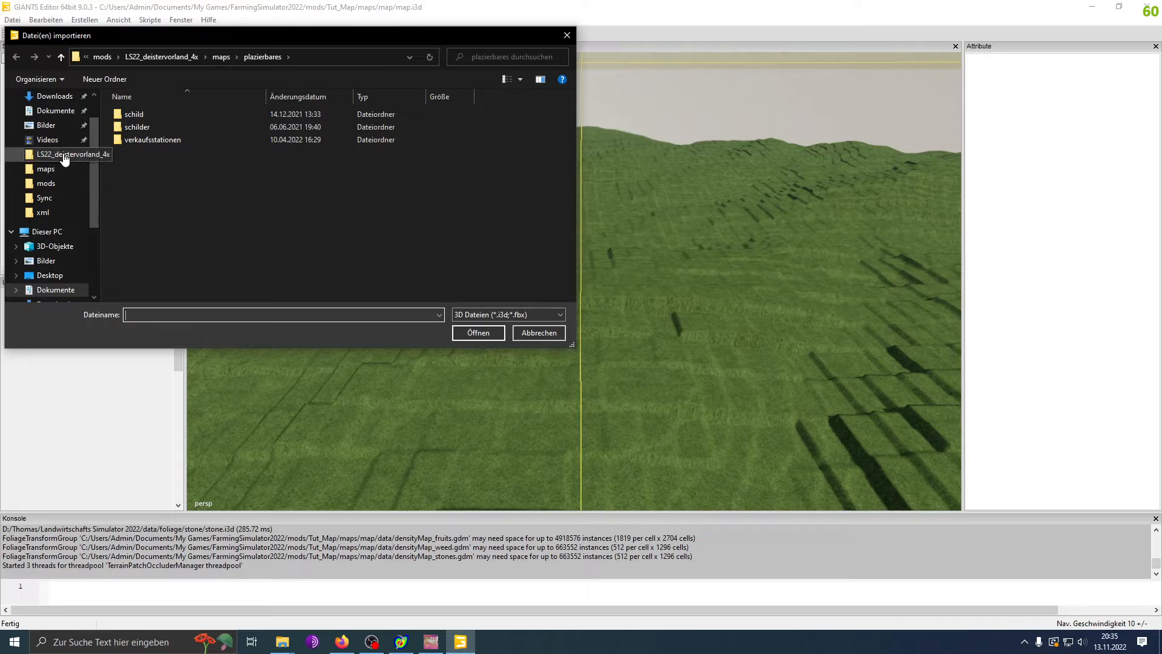
left_click(108, 59)
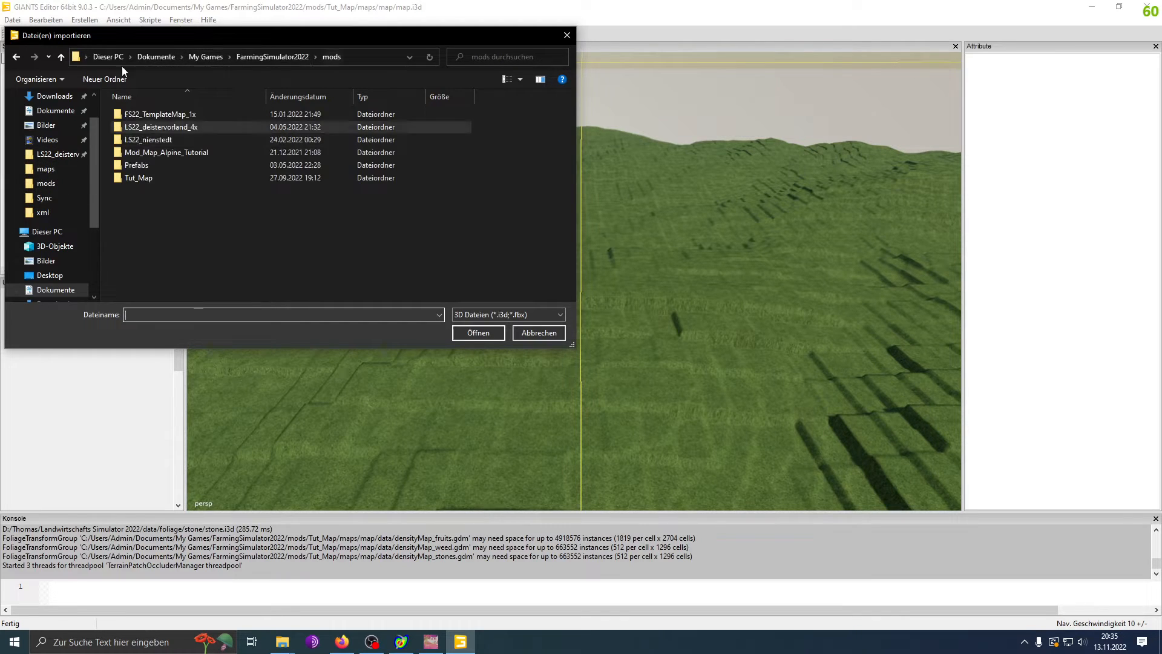
double_click(168, 175)
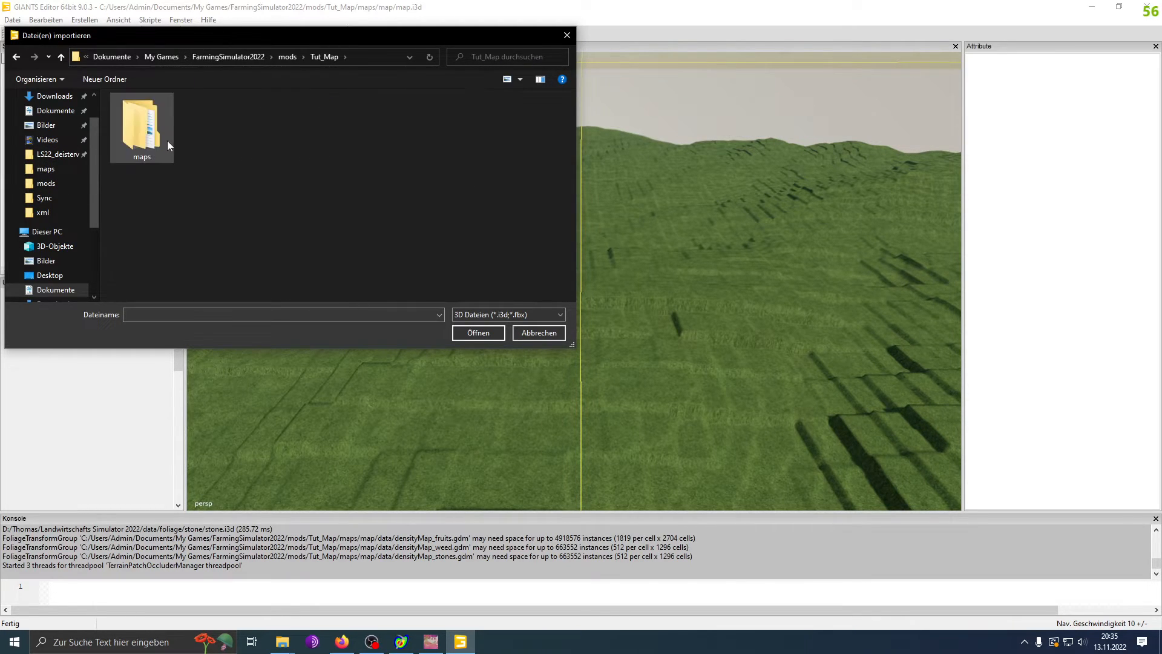
double_click(167, 138)
double_click(154, 117)
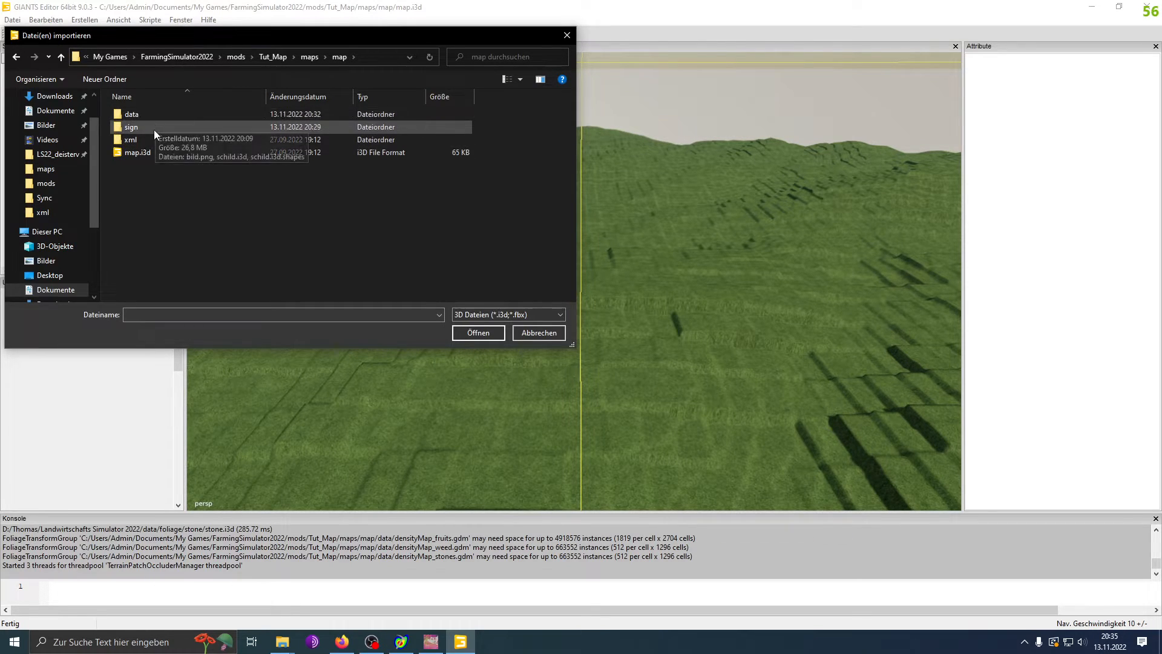
double_click(153, 130)
left_click(168, 120)
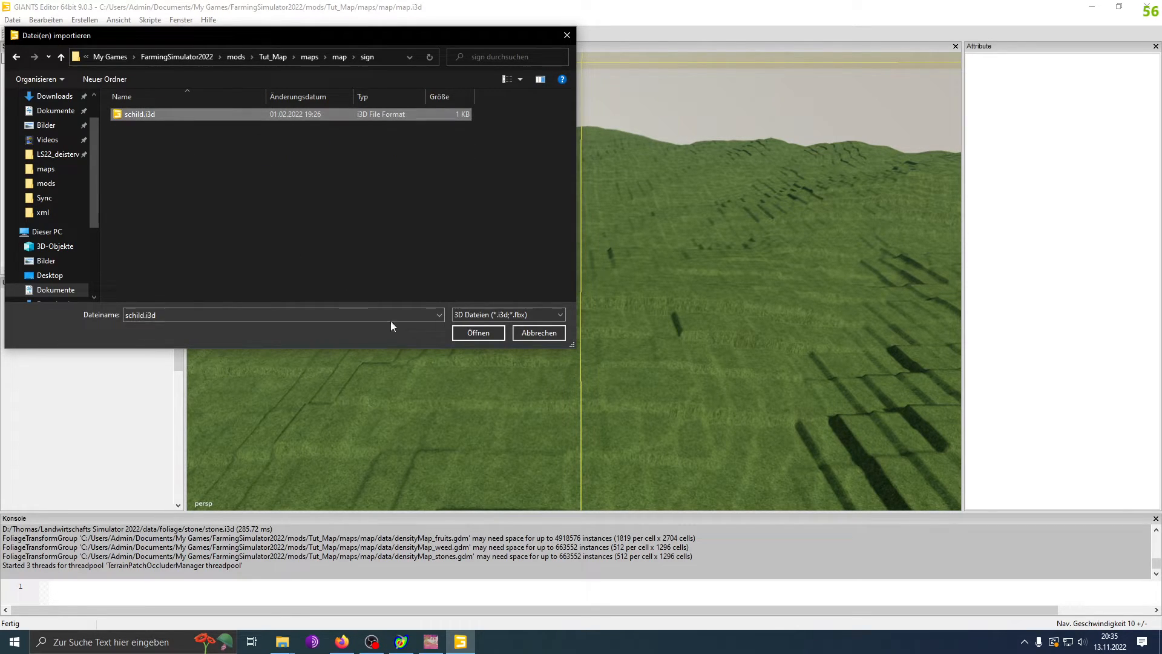
left_click(485, 334)
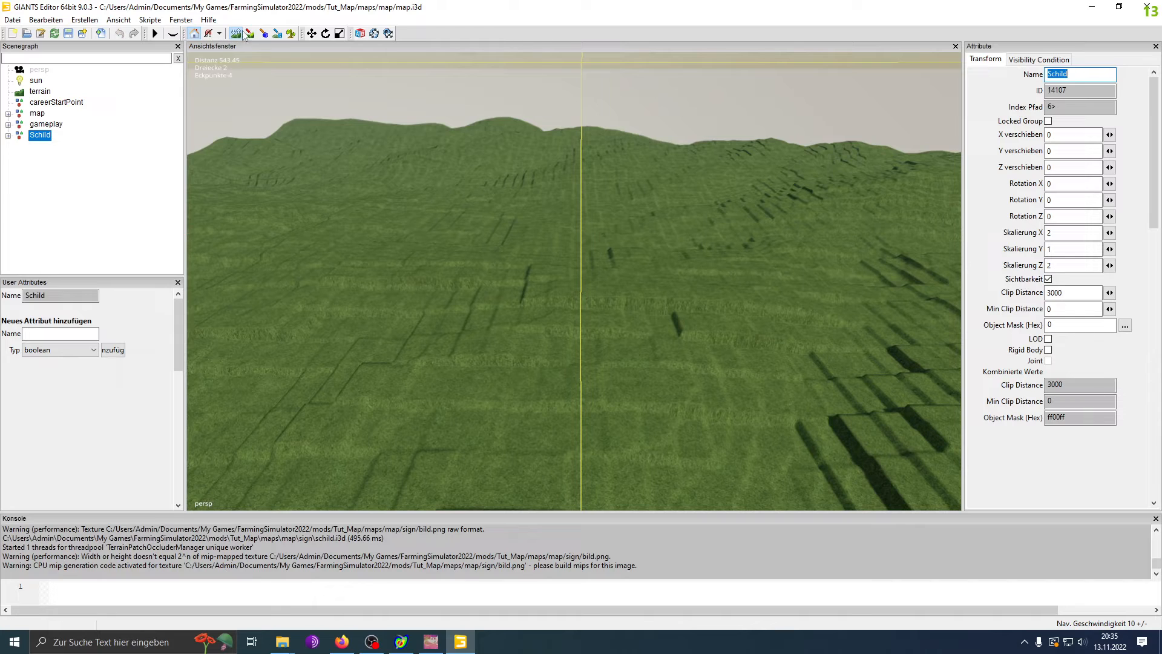
- Raise the imported Schild group above the terrain surface, to a Y translation of about 225
left_click_drag(566, 286, 517, 337)
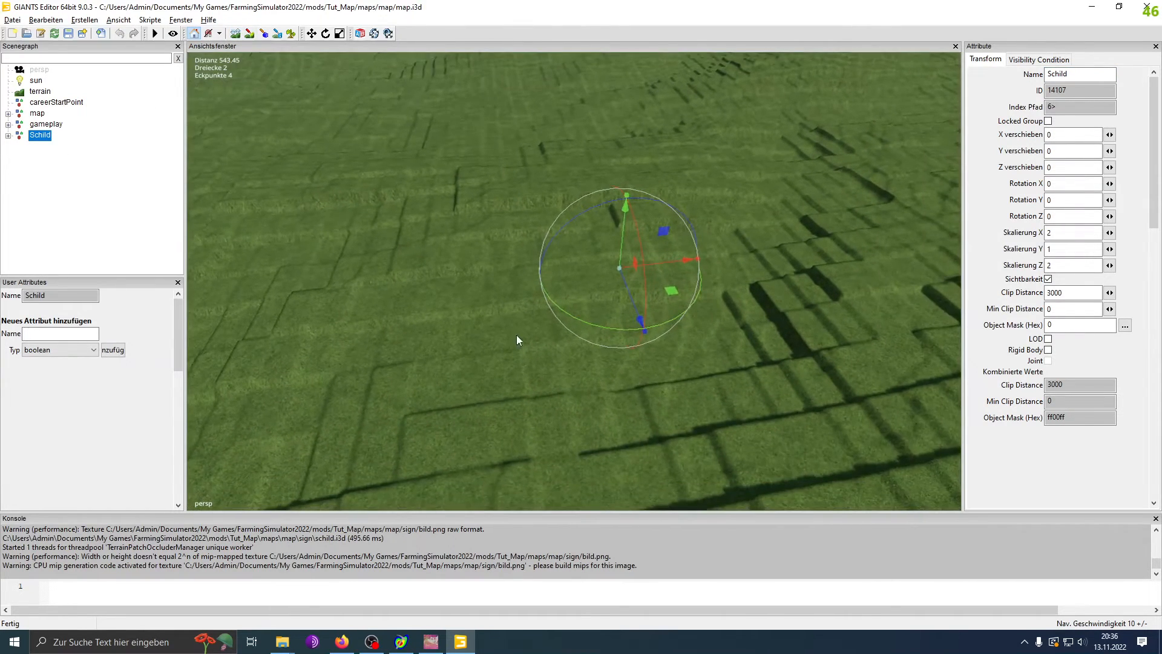
left_click_drag(422, 340, 889, 236)
left_click_drag(489, 392, 738, 260)
left_click_drag(627, 238, 649, 55)
left_click_drag(707, 225, 667, 299)
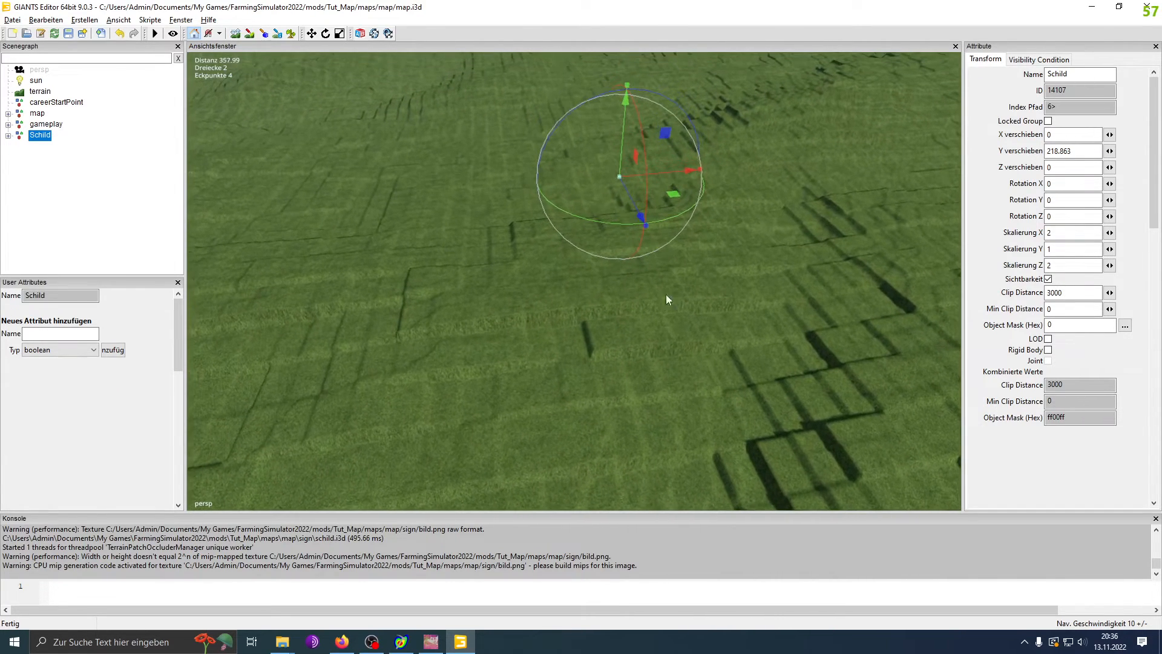
left_click_drag(619, 144, 612, 230)
left_click_drag(474, 289, 543, 270)
left_click_drag(603, 182, 646, 5)
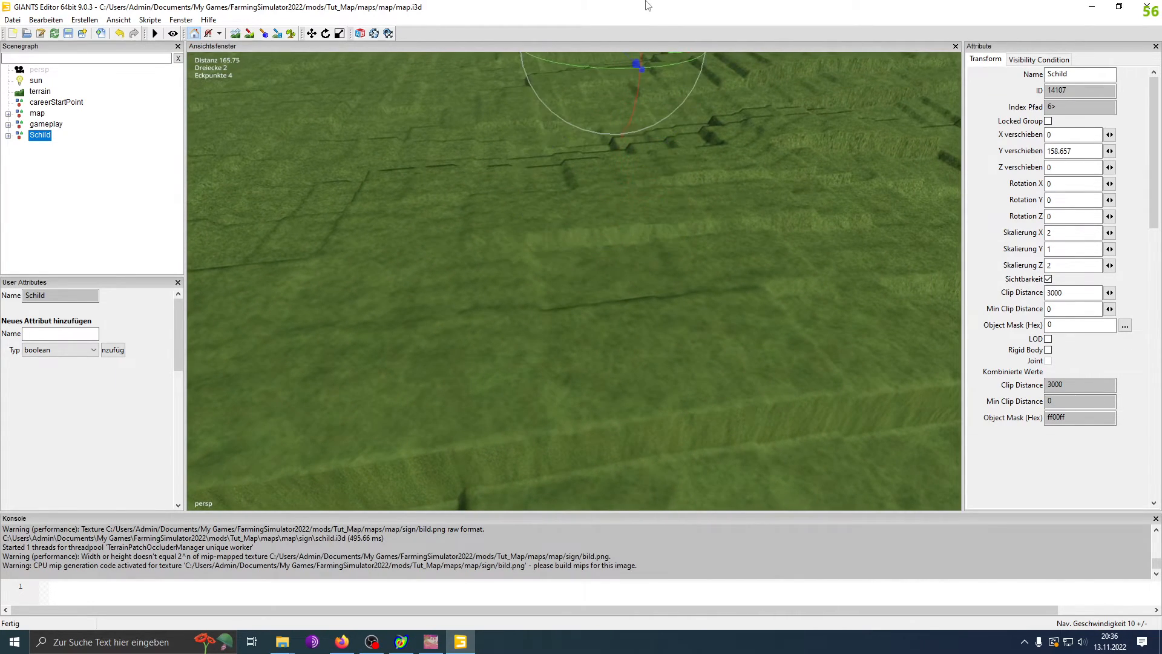
left_click_drag(690, 303, 714, 281)
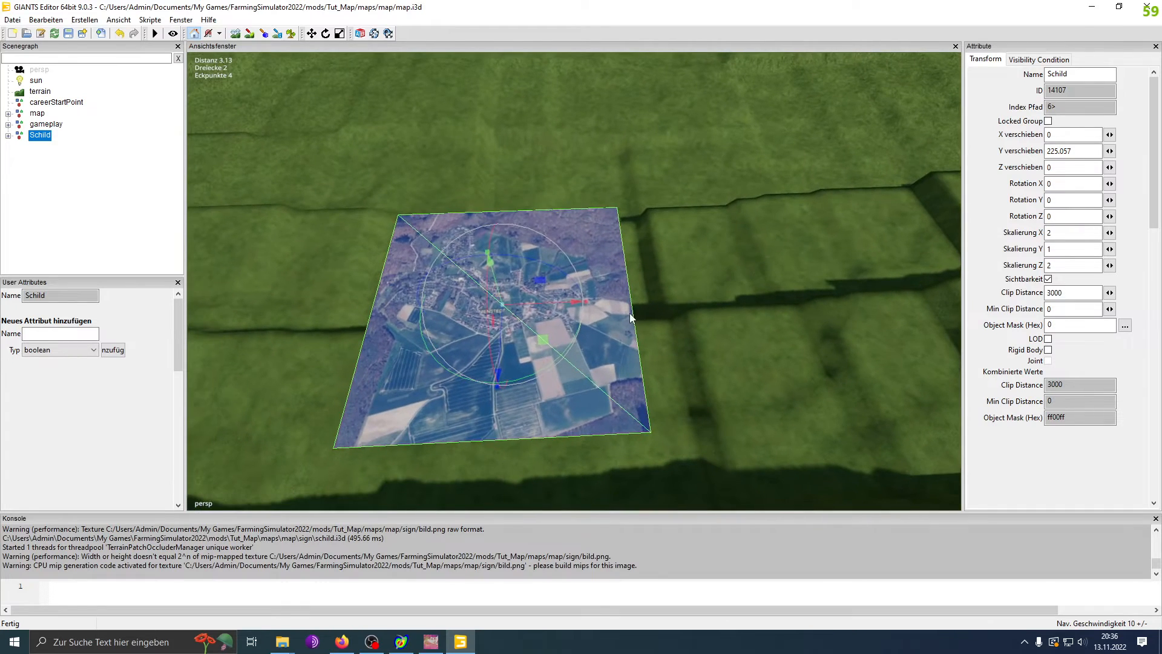
- Set the X and Z scale of the schild shape inside the Schild group to 2050
left_click(623, 314)
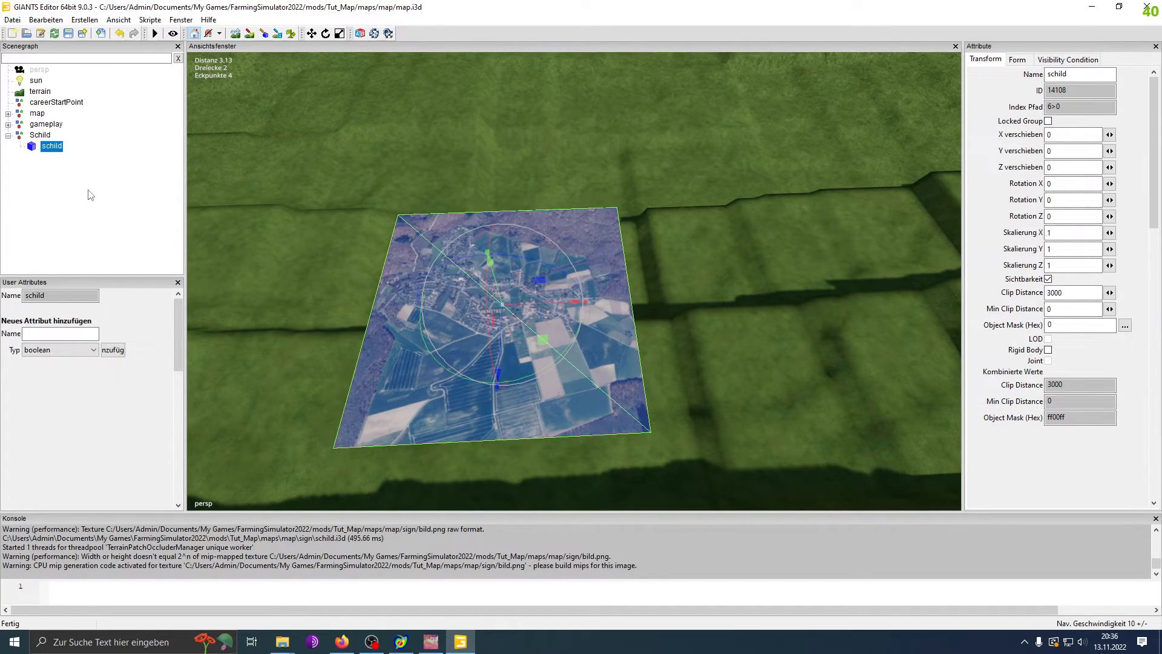
left_click_drag(783, 347, 878, 319)
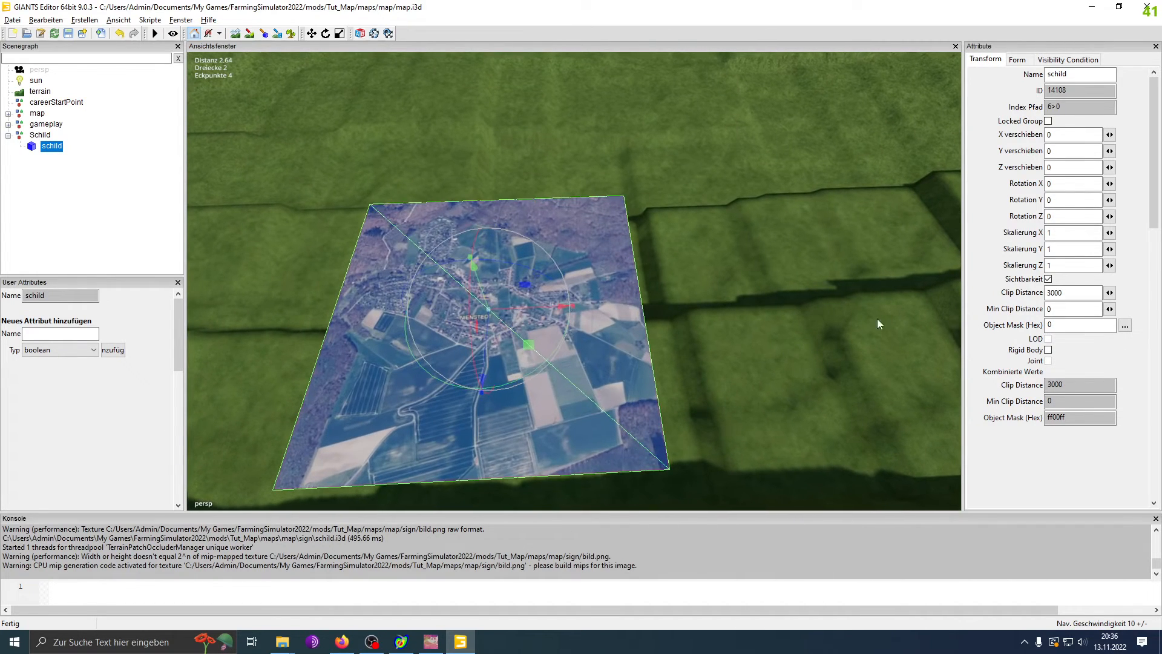
left_click_drag(816, 286, 807, 294)
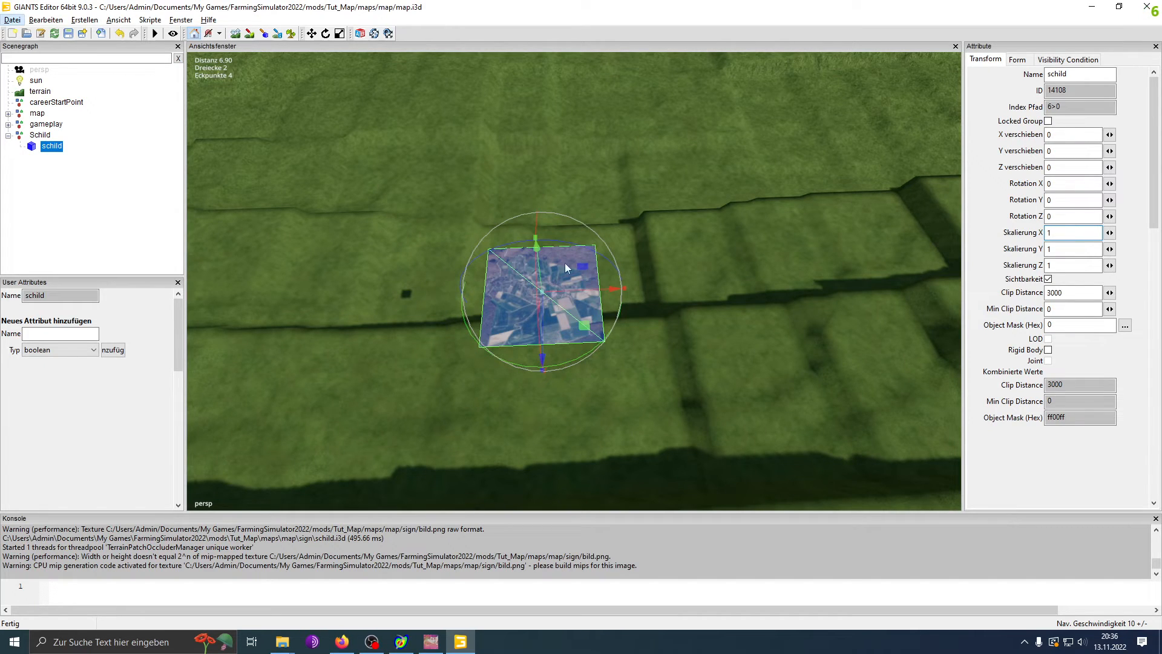
left_click_drag(564, 262, 721, 328)
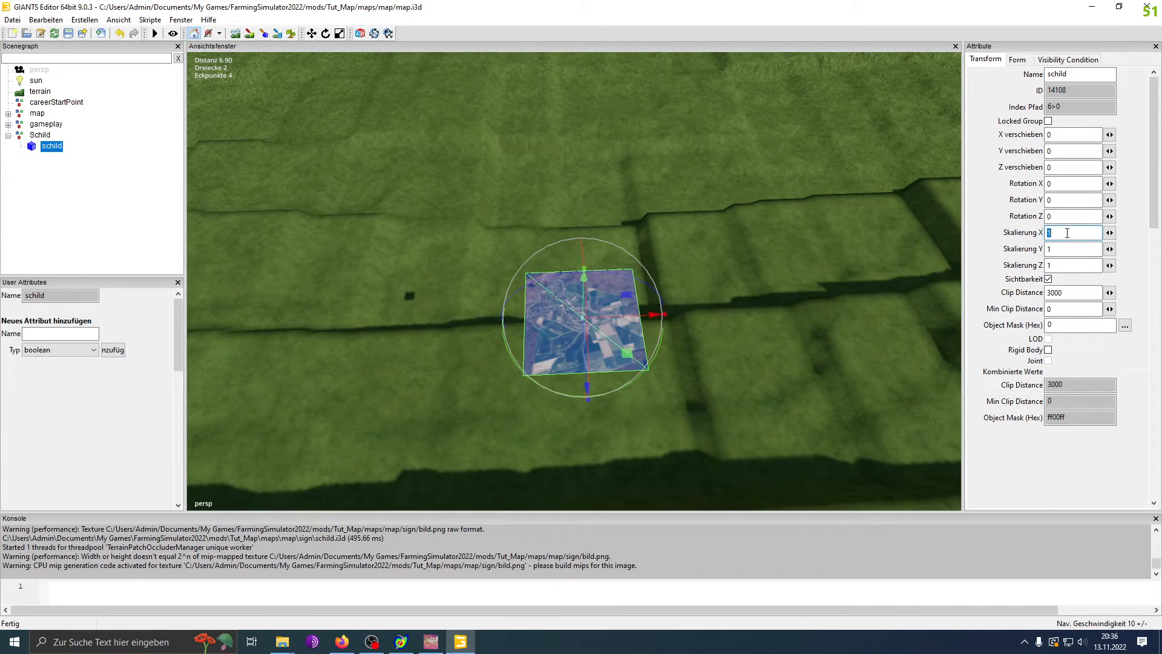
type("2")
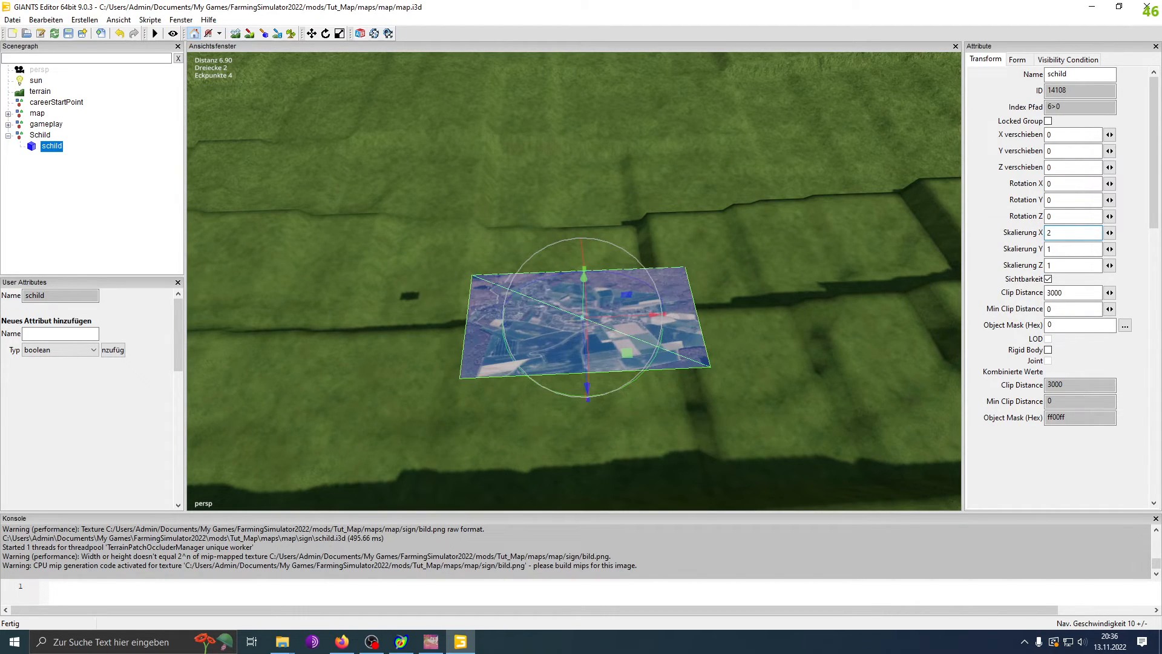
type("0")
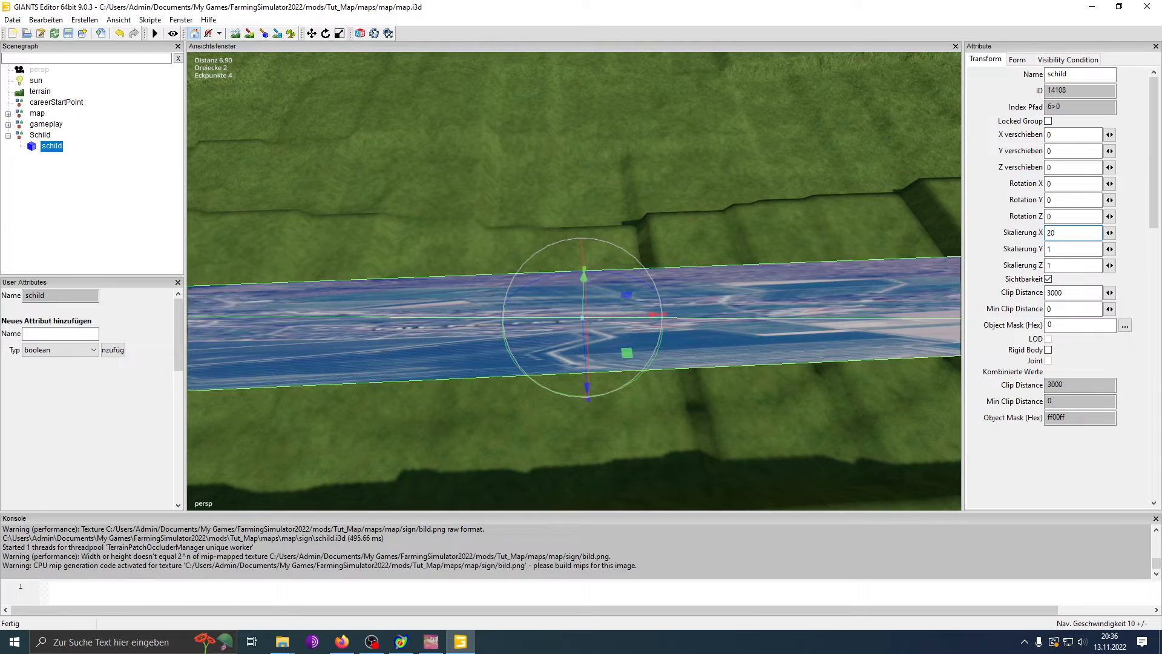
type("50")
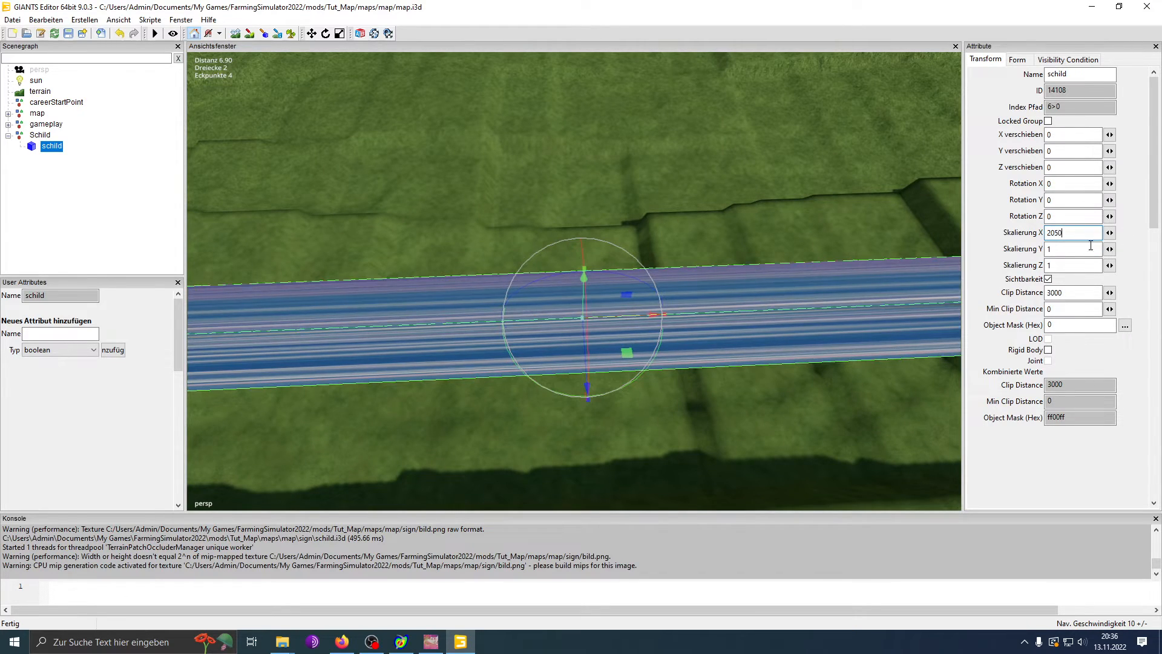
type("2")
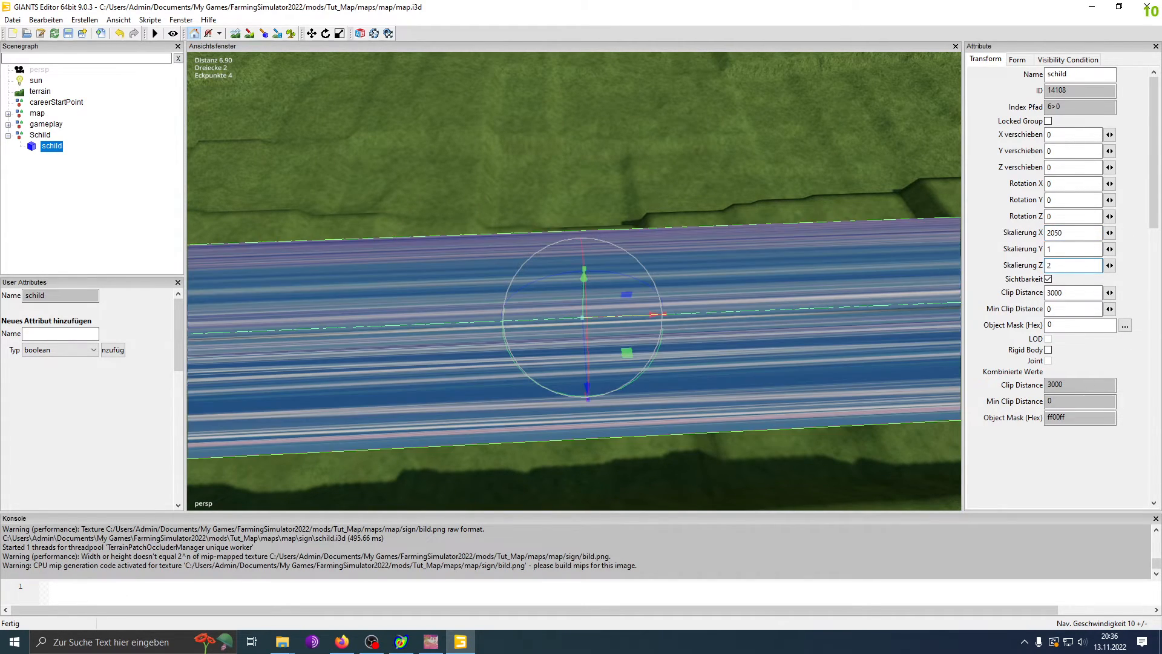
type("0")
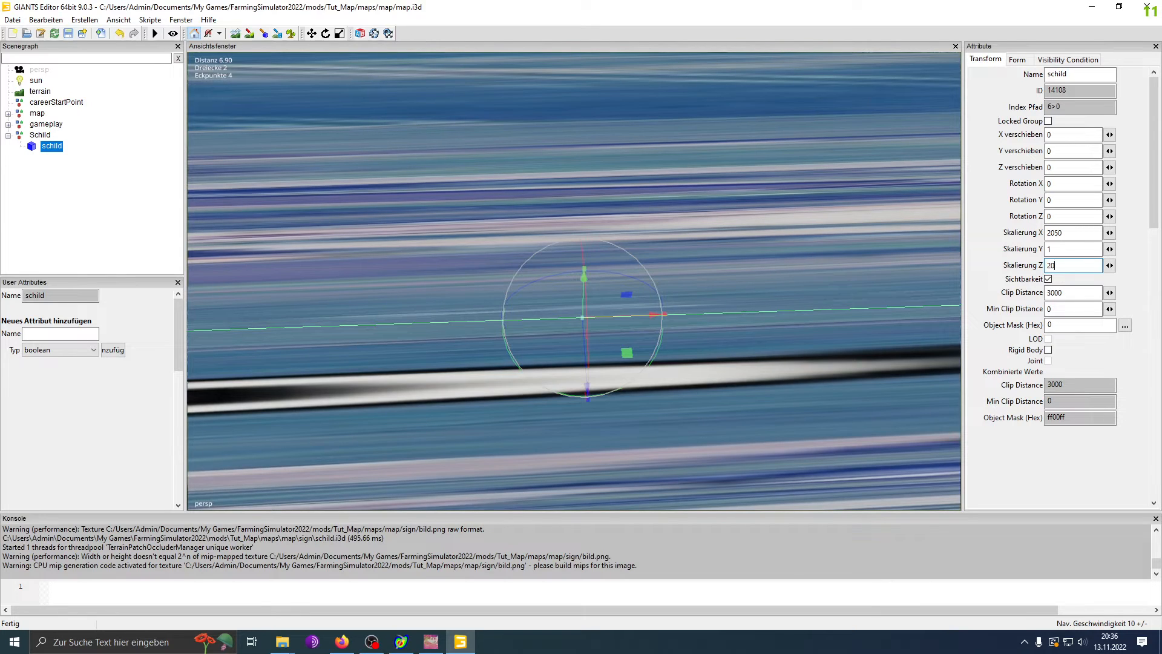
type("50")
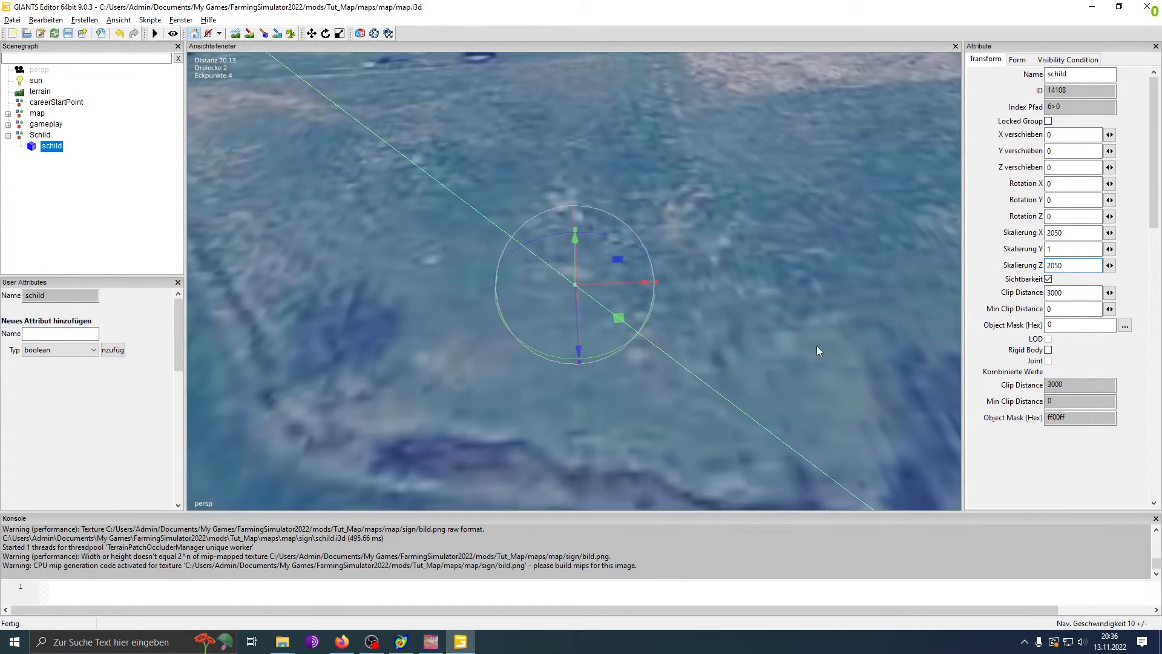
- Check the enlarged aerial image against the map's extent and set the schild shape's X and Z scale to 1025
scroll(817, 350, "down", 10)
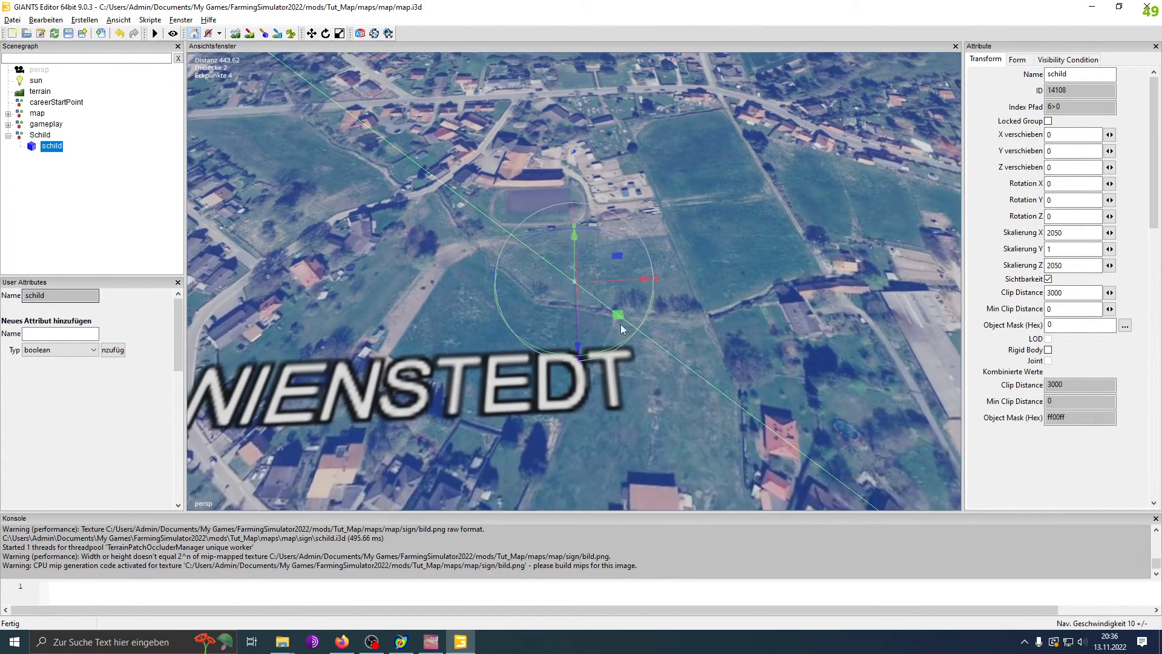
scroll(621, 329, "down", 10)
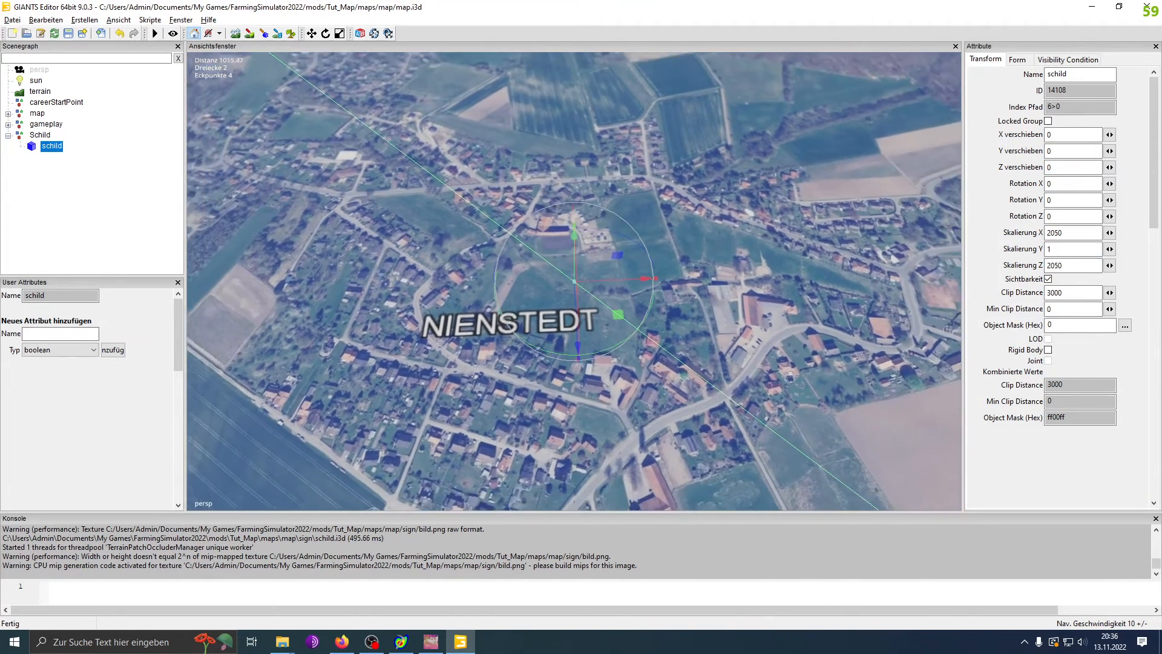
scroll(705, 223, "down", 3)
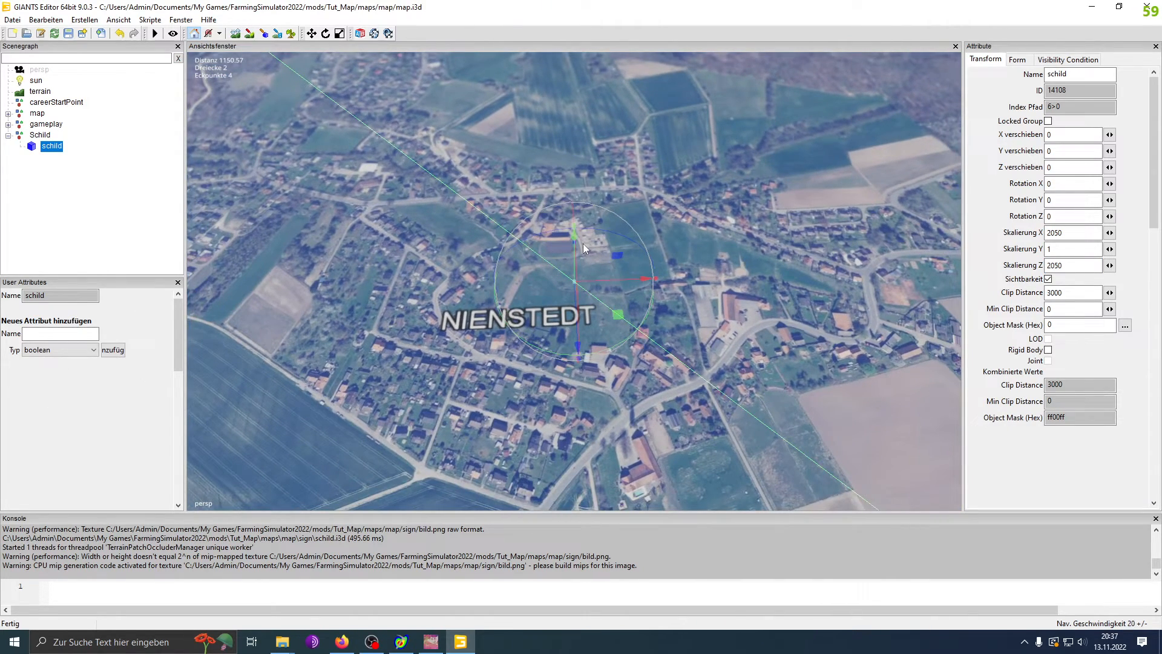
scroll(673, 221, "down", 6)
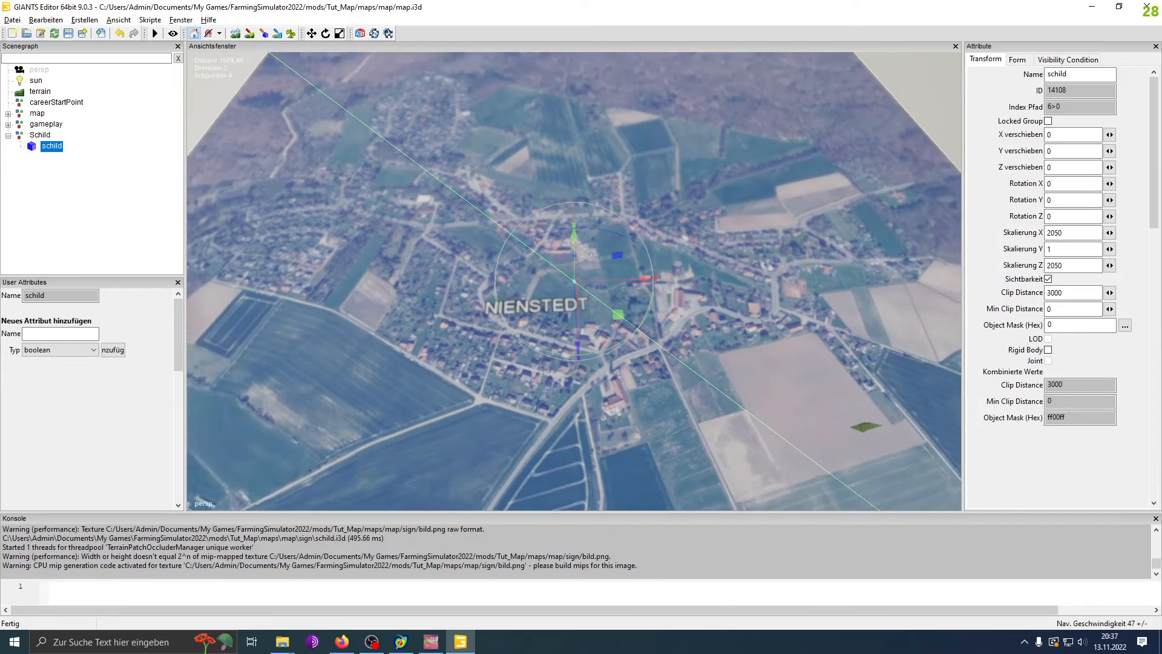
left_click_drag(596, 291, 1089, 5)
left_click_drag(266, 379, 1145, 5)
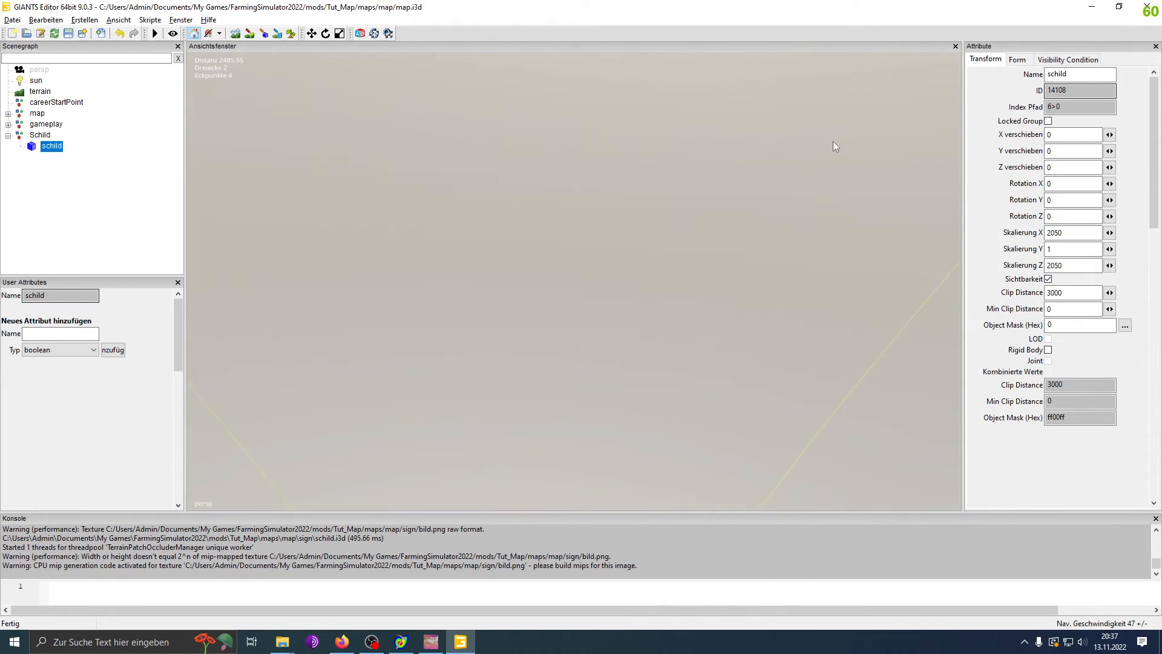
left_click_drag(832, 141, 888, 408)
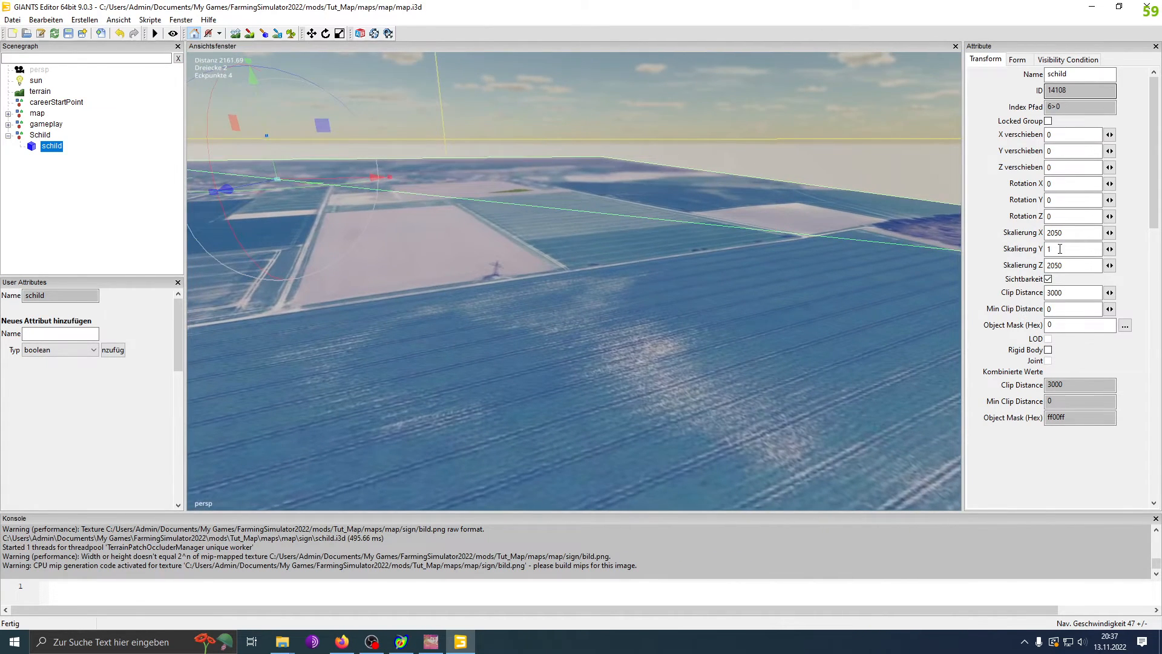
type("1025")
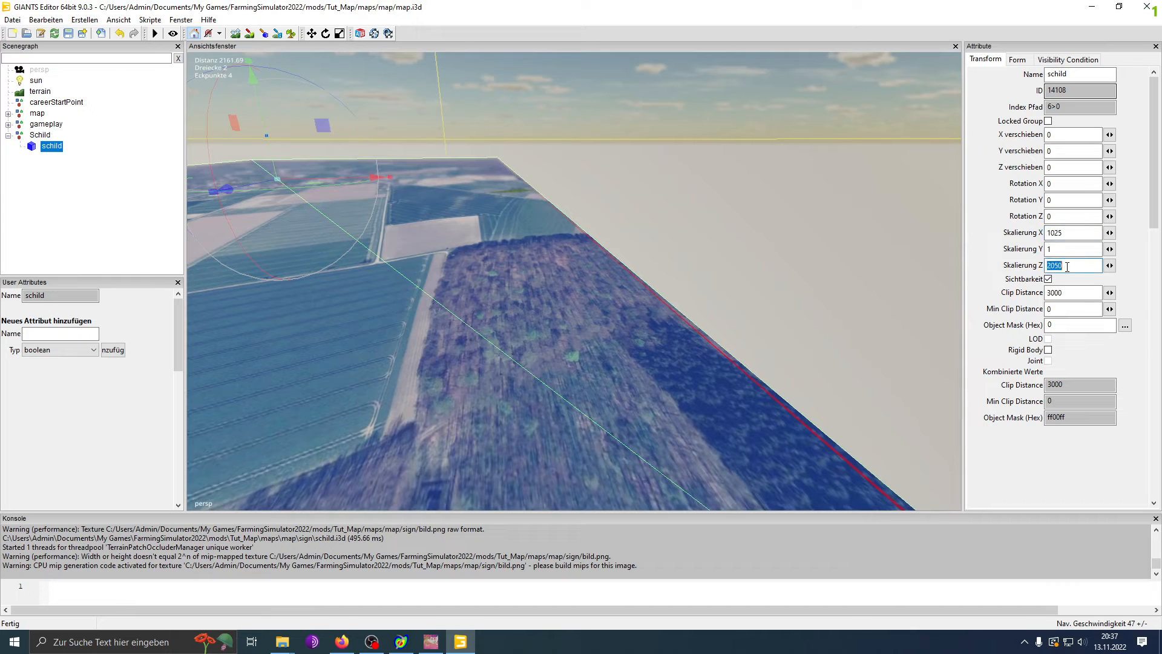
type("1025")
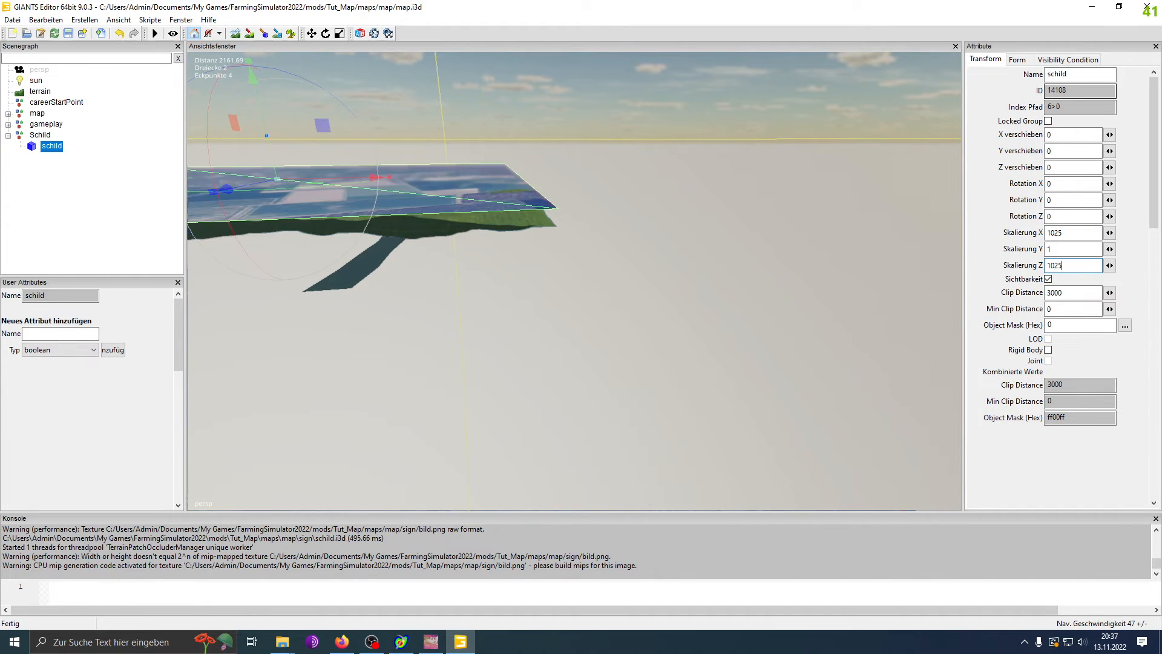
- Examine how the aerial image covers the terrain and compare the scale values of the Schild group and its child shape
left_click_drag(254, 78, 296, 191)
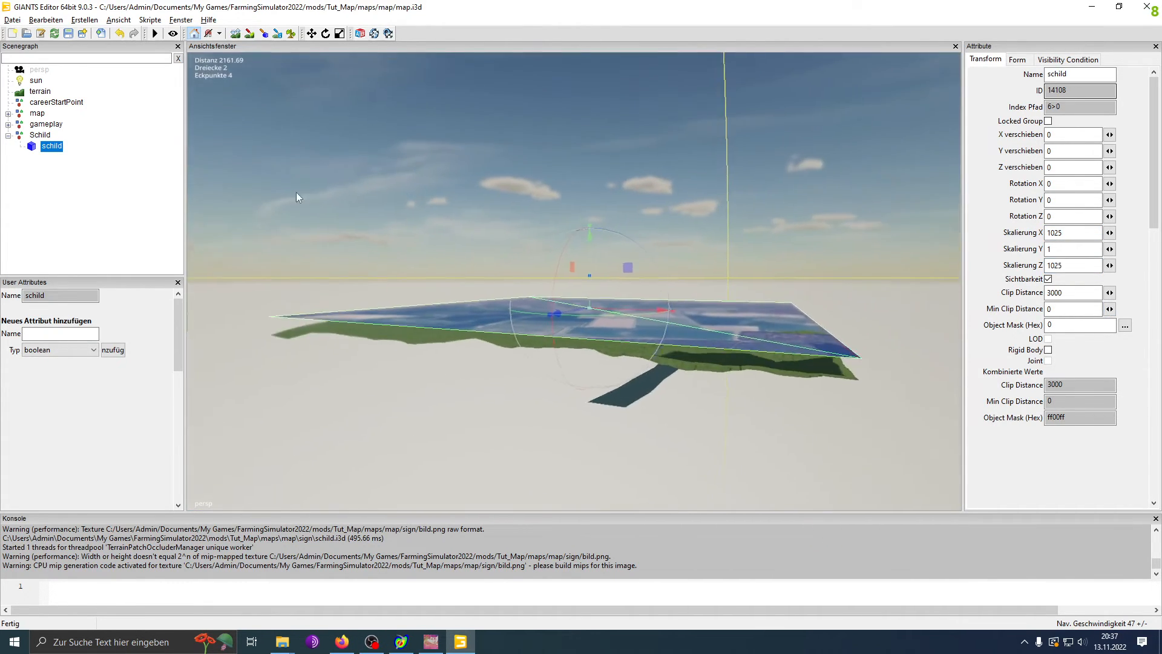
scroll(414, 348, "up", 2)
scroll(414, 348, "up", 6)
left_click_drag(485, 335, 672, 412)
left_click(37, 135)
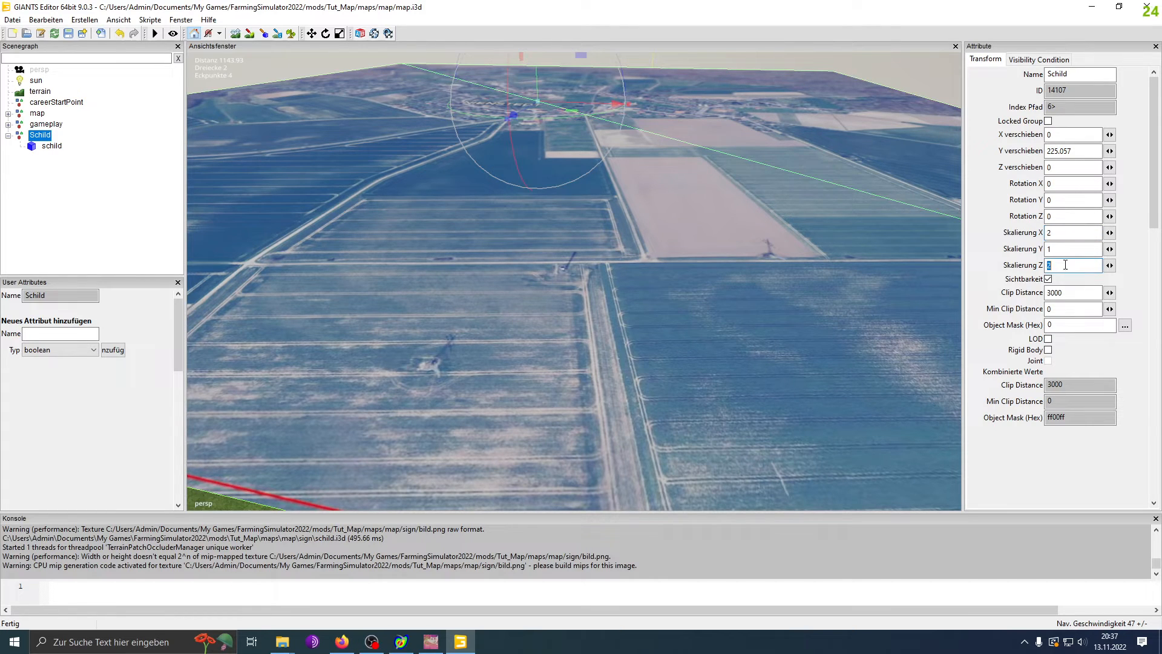
left_click(53, 147)
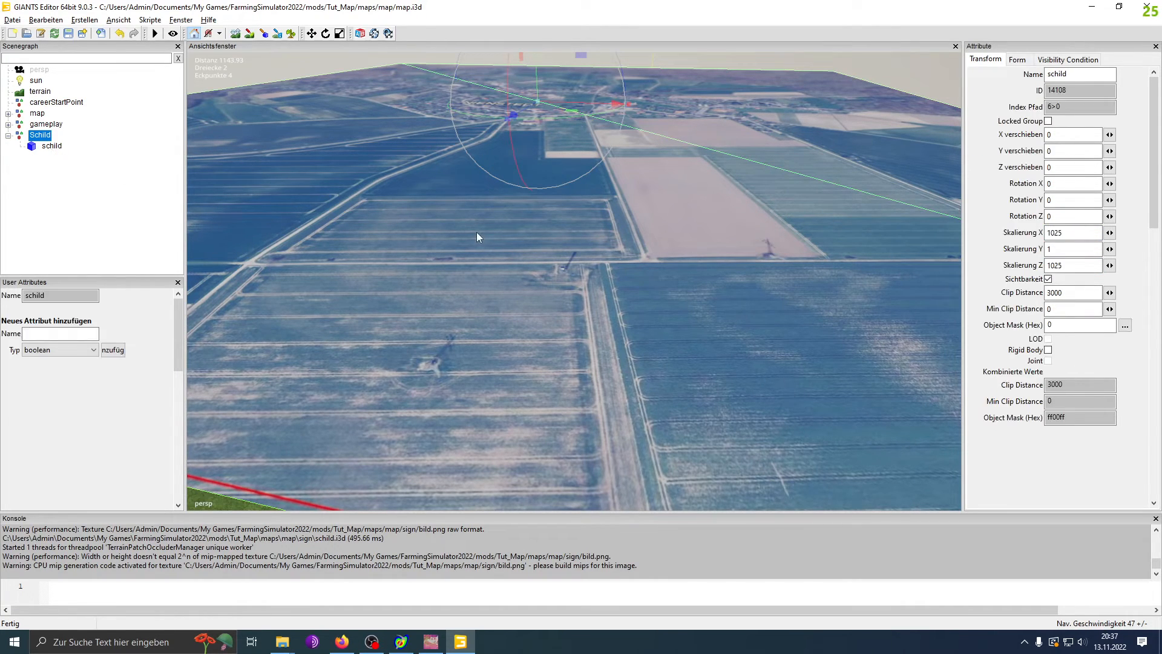
key("f")
left_click_drag(535, 335, 434, 307)
left_click_drag(375, 339, 560, 345)
left_click_drag(389, 314, 609, 422)
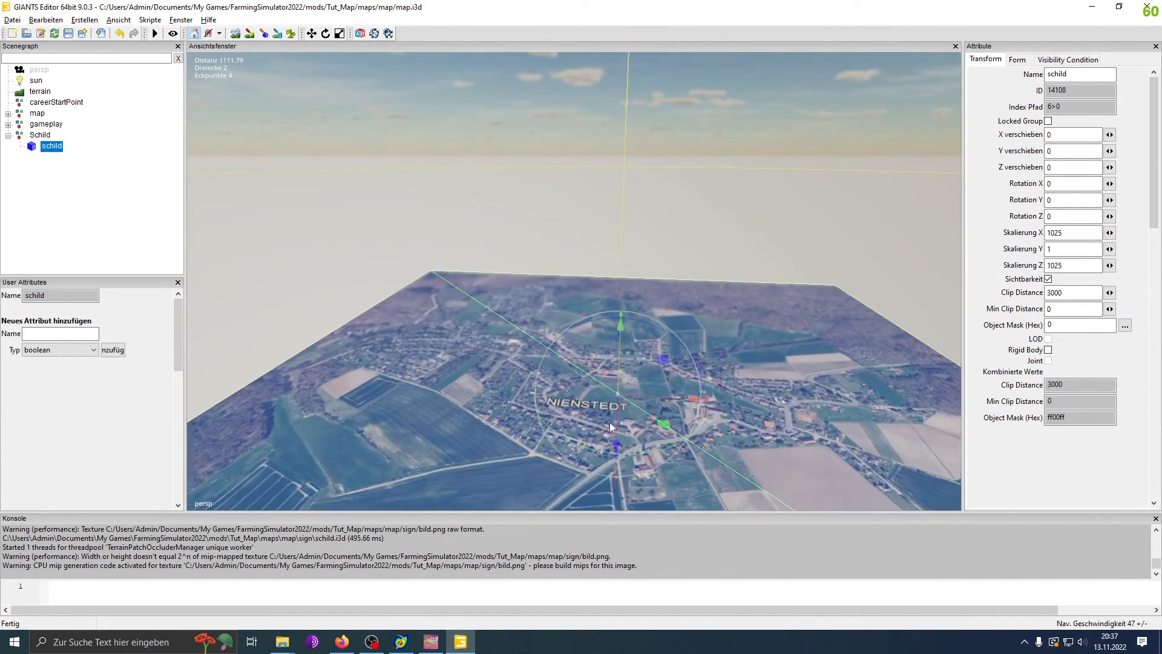
left_click(41, 136)
left_click_drag(644, 264, 810, 253)
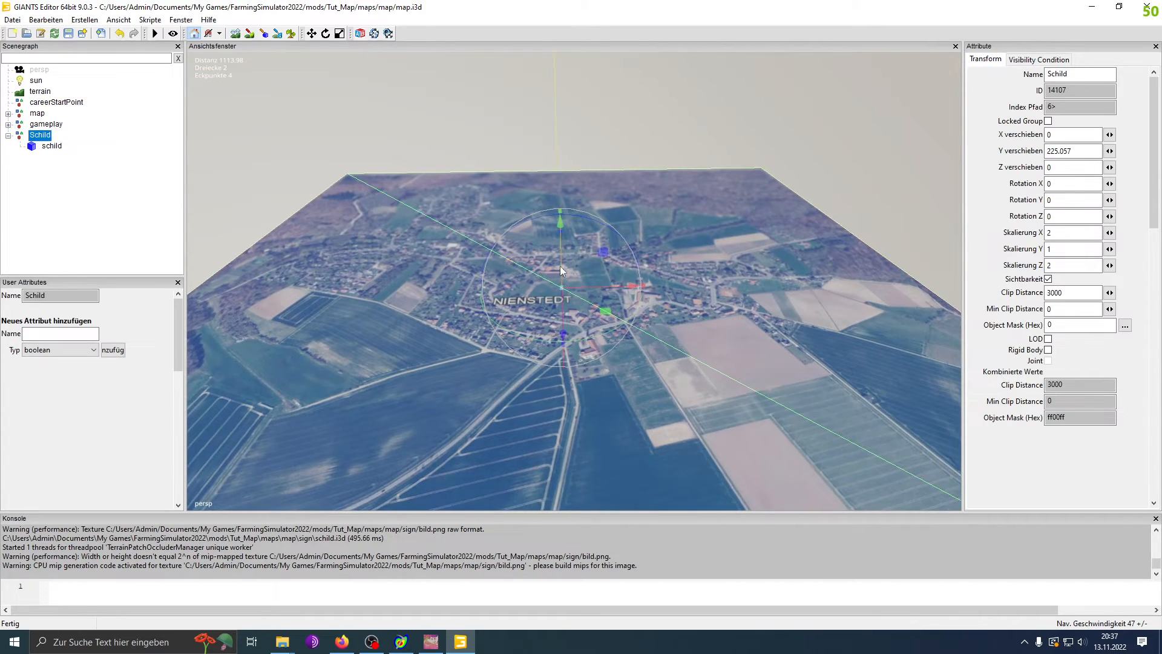
left_click_drag(540, 244, 1030, 206)
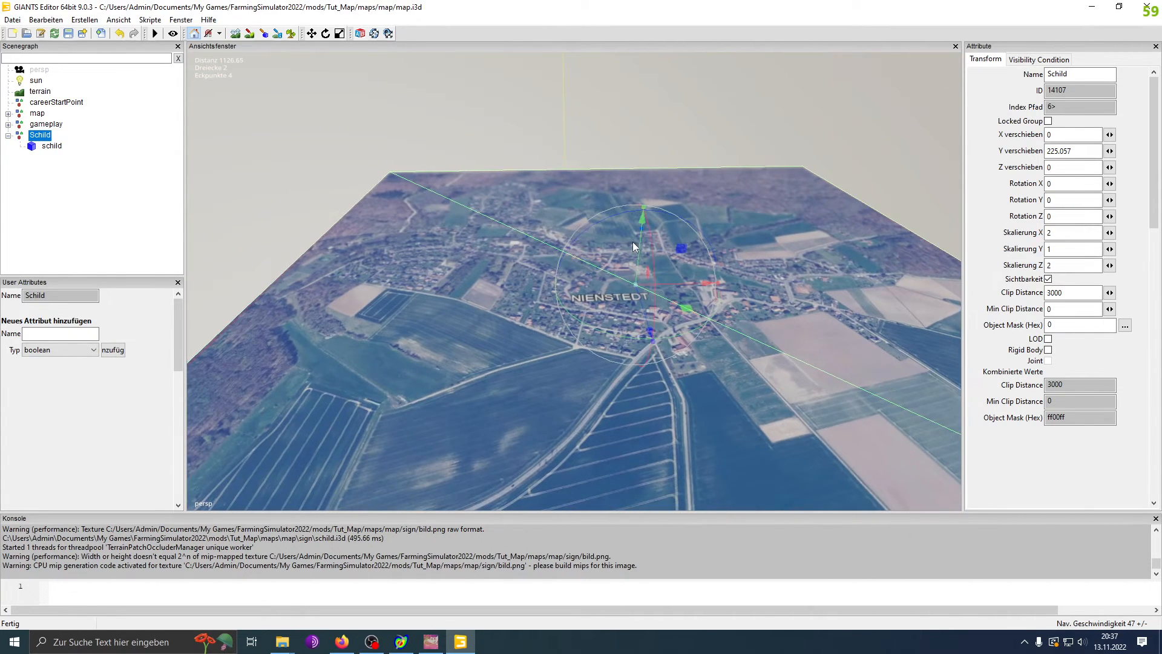
- Lower the Schild group beneath the terrain surface, to a Y translation of about 25
left_click_drag(633, 242, 636, 321)
left_click_drag(532, 188, 553, 234)
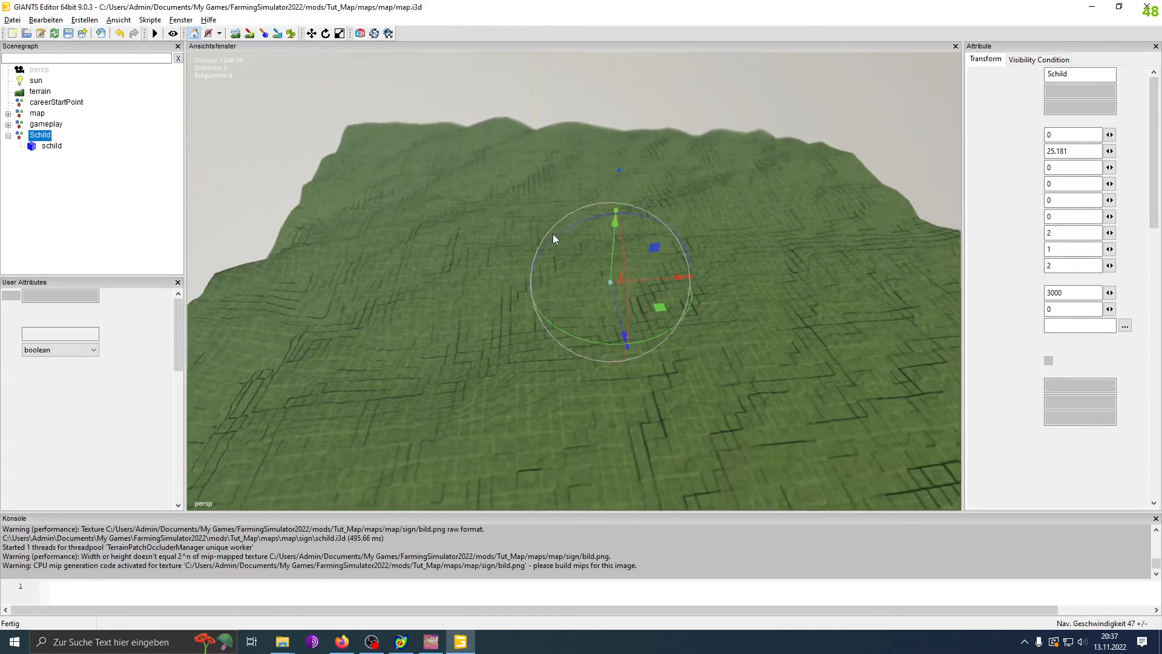
- Raise the schild shape until the aerial image lies fully above the terrain, to a Y translation of about 222
left_click(581, 197)
left_click_drag(586, 191, 600, 144)
left_click_drag(600, 137, 604, 119)
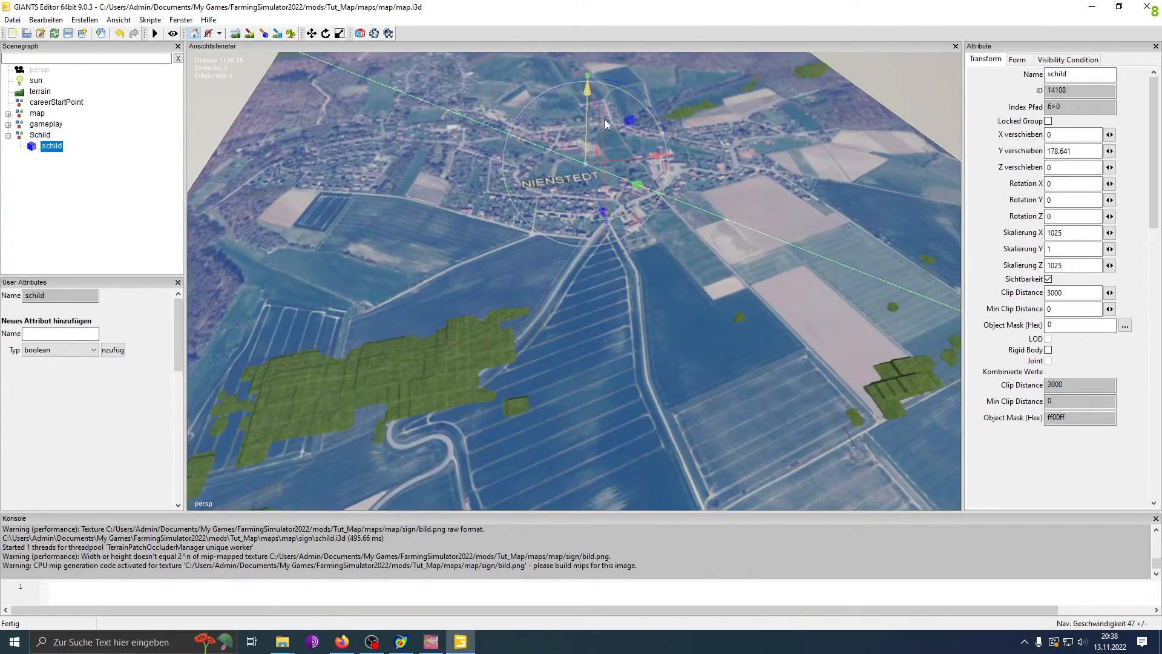
left_click_drag(516, 274, 503, 226)
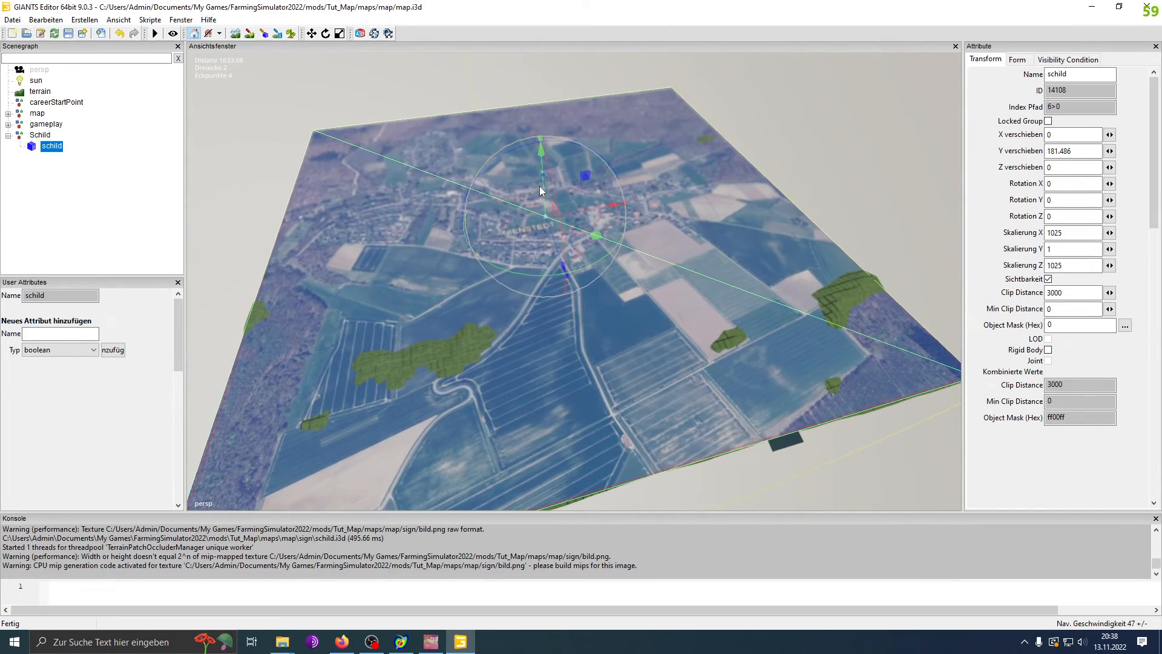
left_click_drag(542, 184, 573, 156)
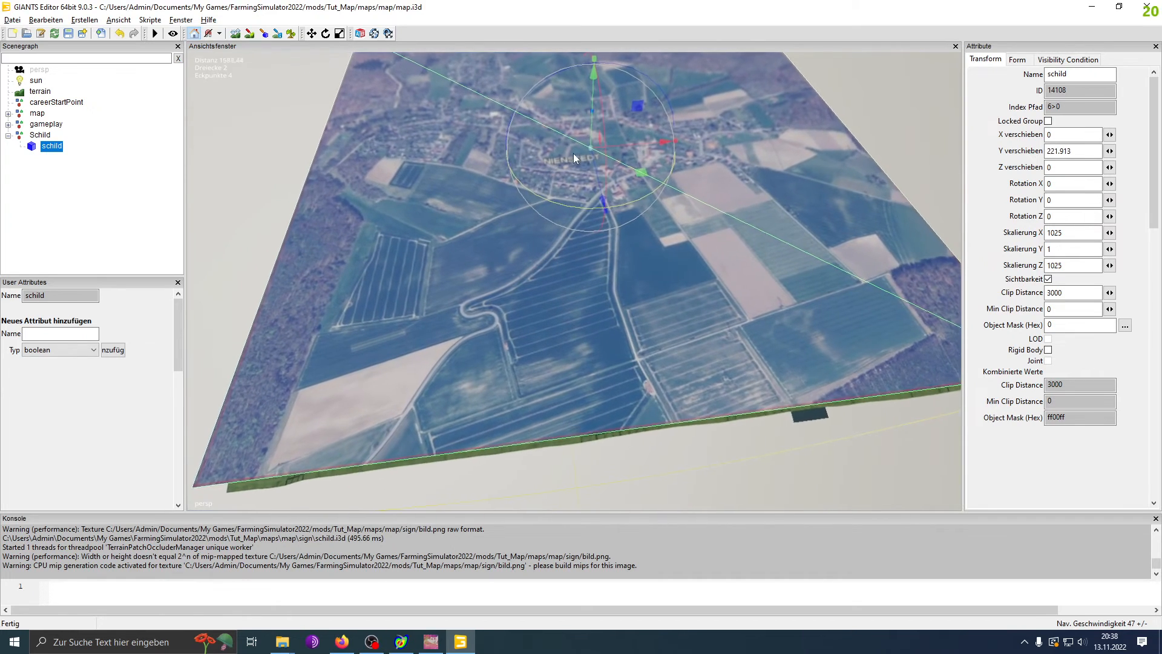
- Lower the schild shape below the terrain so the aerial image is hidden, to a Y translation of about 0
left_click_drag(670, 281, 699, 220)
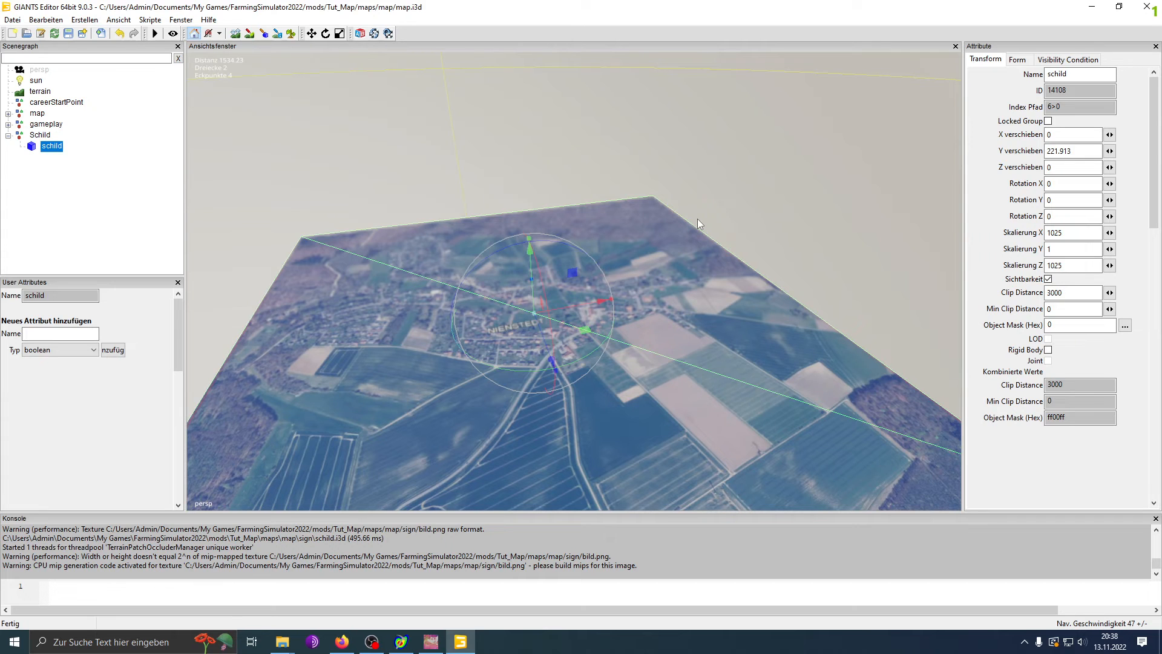
left_click_drag(693, 278, 675, 307)
left_click_drag(565, 299, 538, 238)
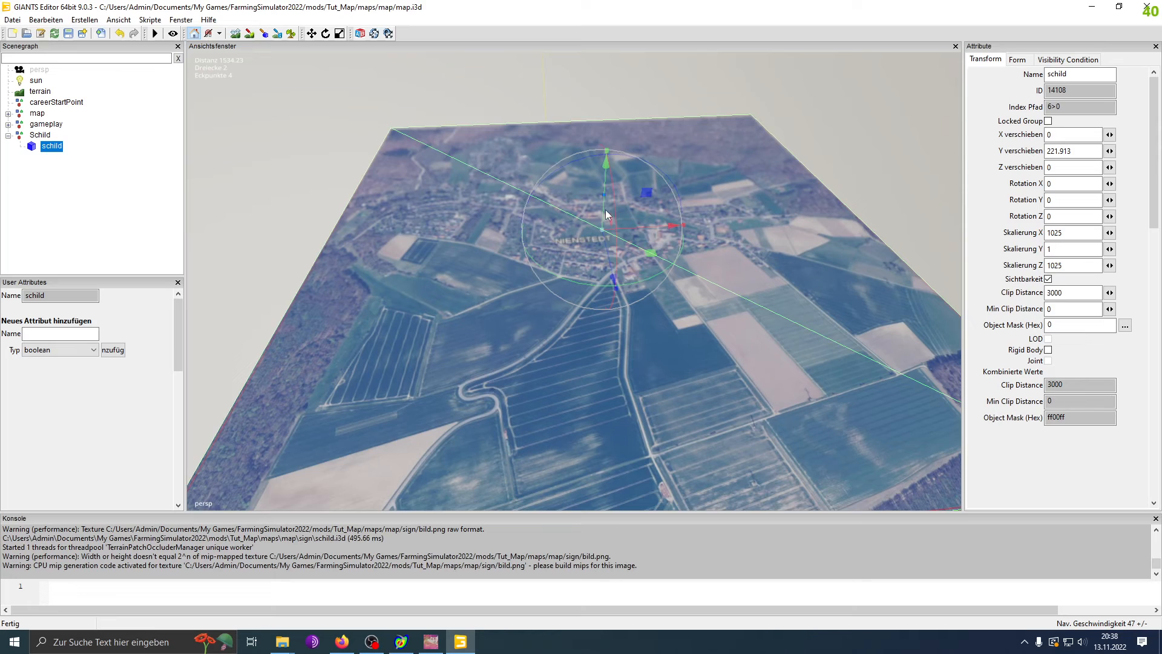
left_click_drag(605, 210, 622, 274)
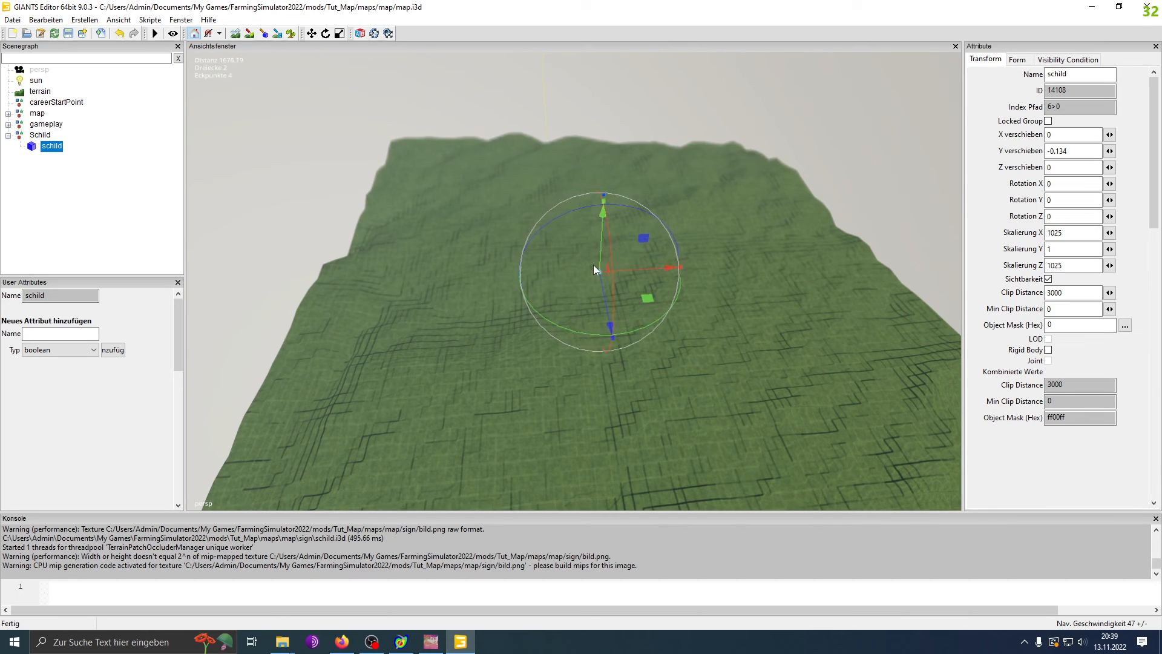
- Minimize the GIANTS Editor and both open folder windows to expose the desktop
left_click(1092, 7)
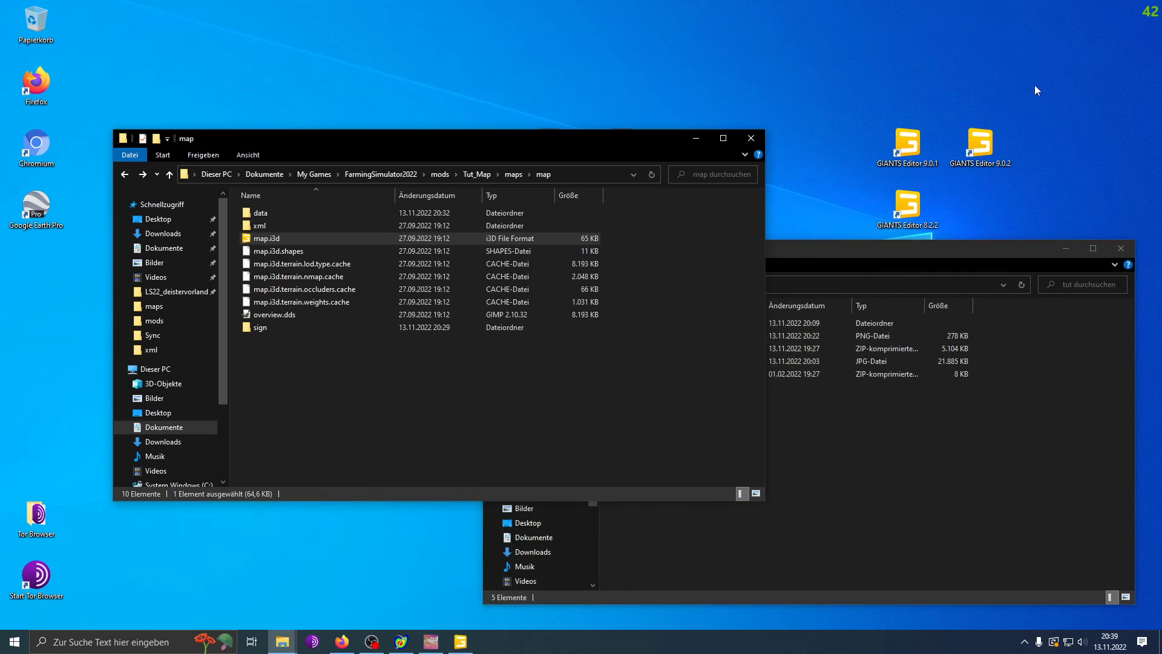
left_click(696, 138)
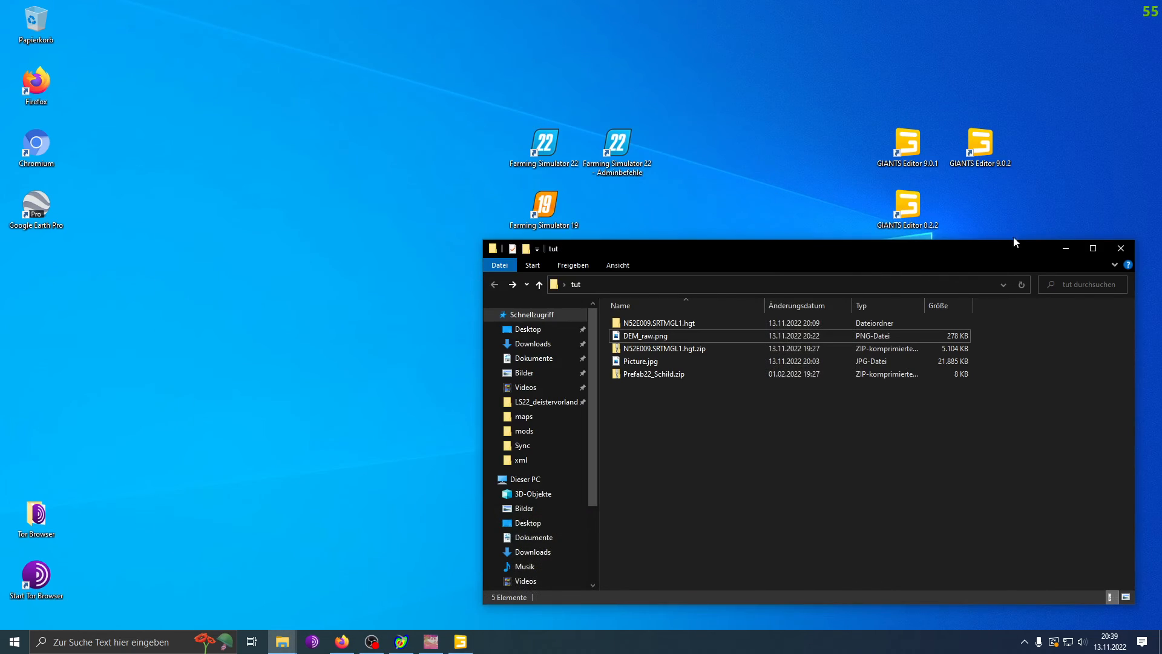
left_click(1065, 248)
left_click_drag(821, 341, 1023, 415)
left_click(1023, 415)
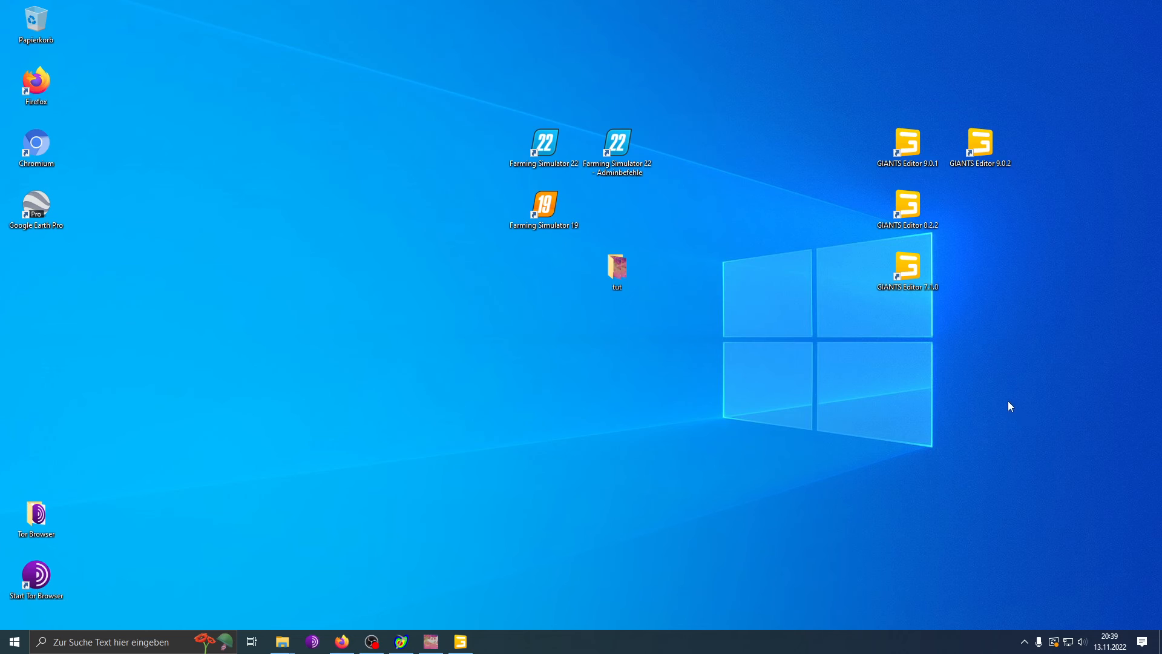
left_click_drag(443, 47, 189, 16)
left_click(285, 143)
left_click_drag(381, 57, 980, 352)
left_click_drag(1071, 389, 319, 22)
left_click_drag(314, 29, 430, 31)
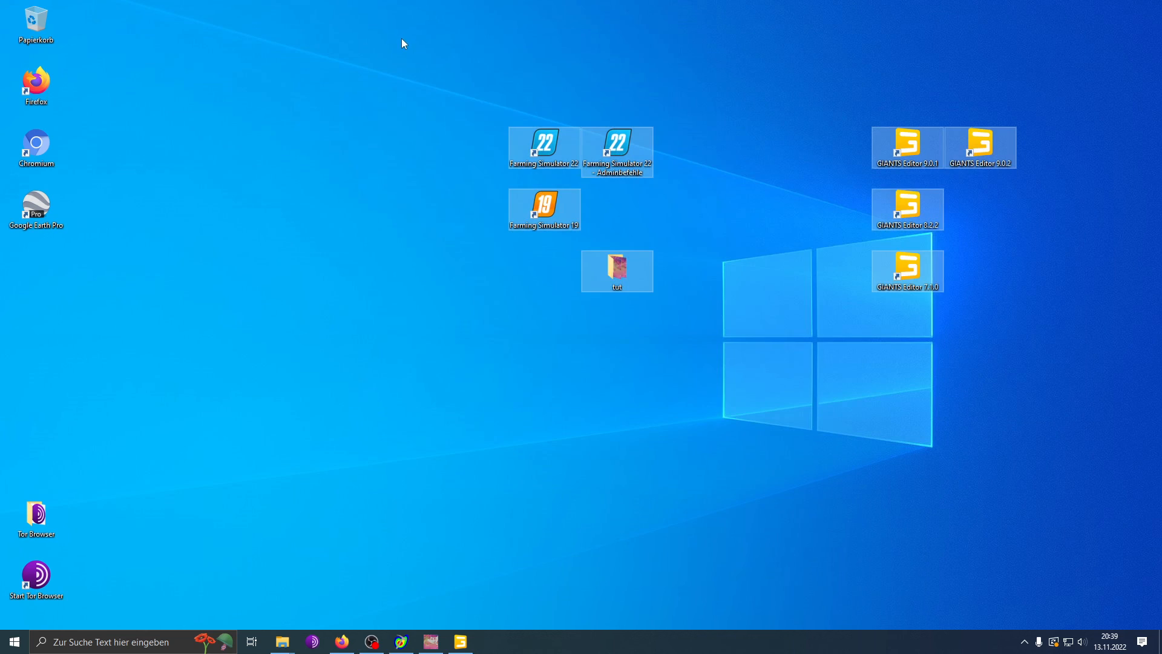
left_click(400, 39)
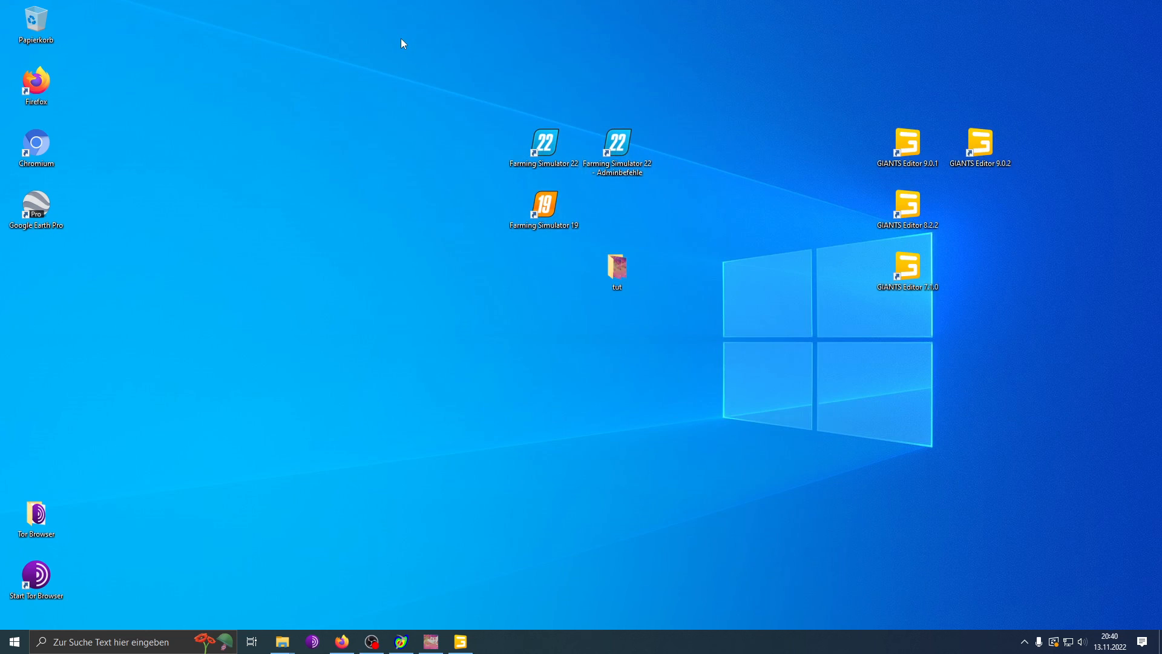